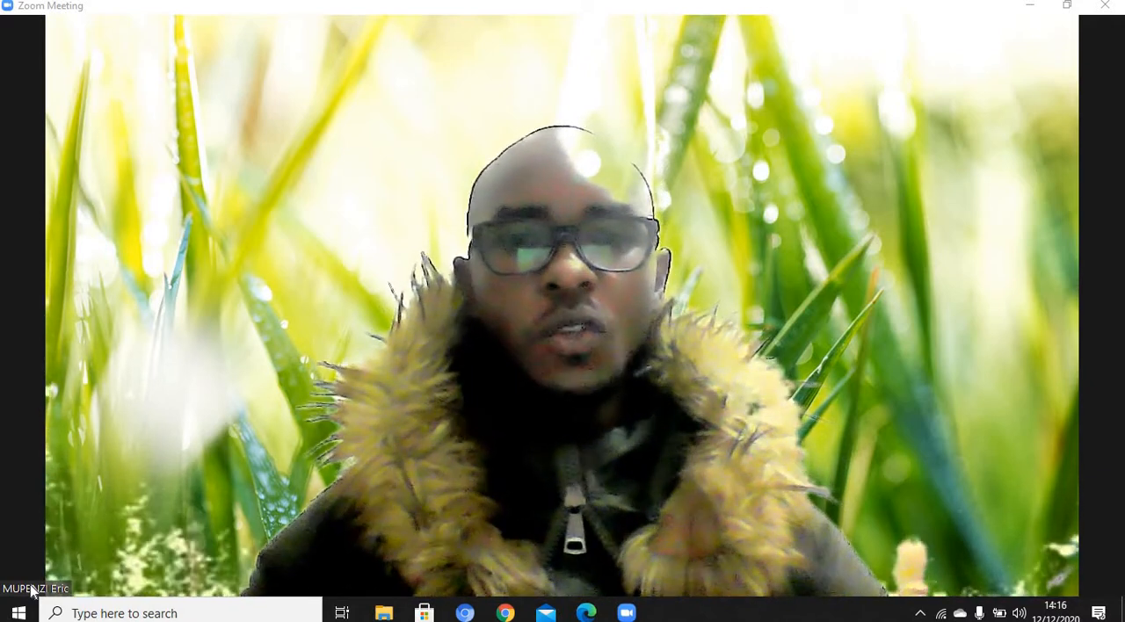
Minimize the meeting window and create a new Microsoft Excel Worksheet on the desktop
mouse_move(328, 278)
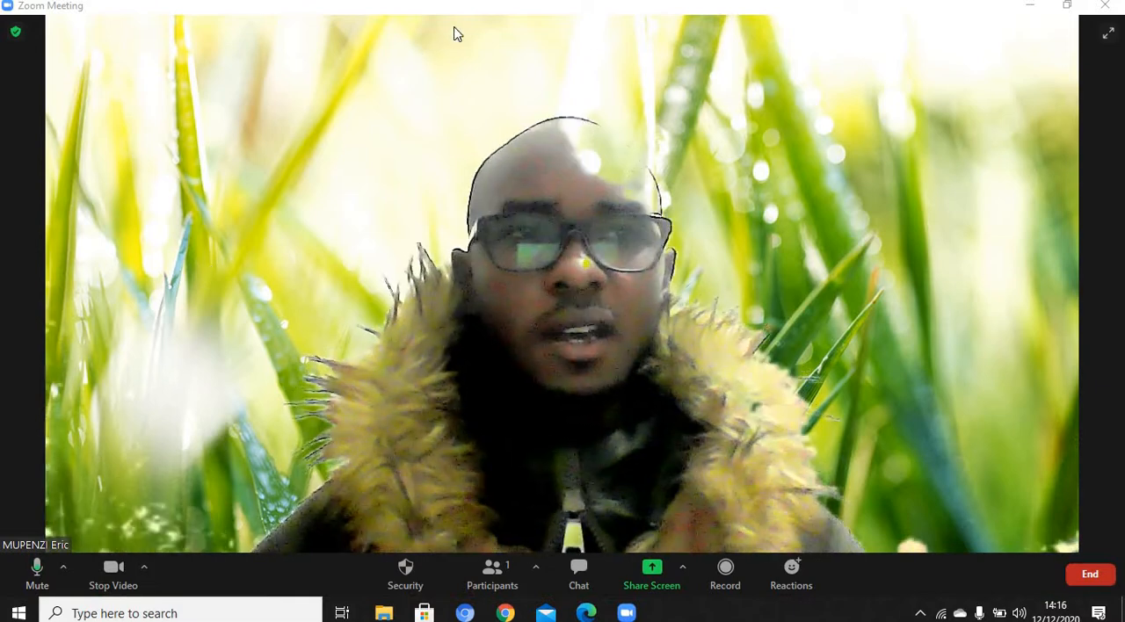
click(1028, 7)
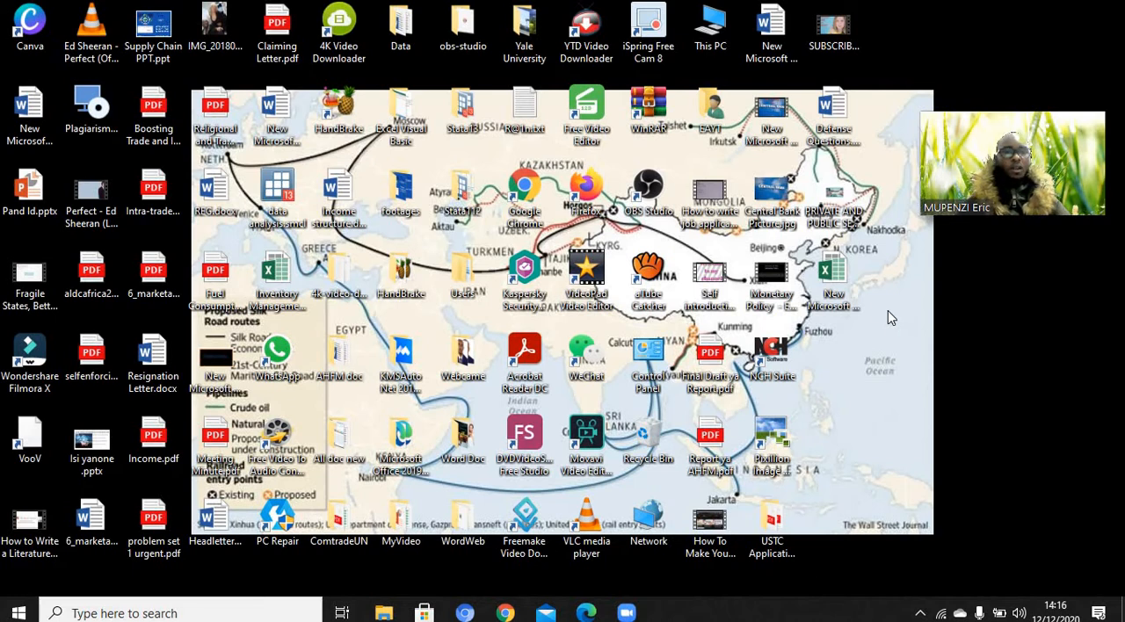
right_click(888, 311)
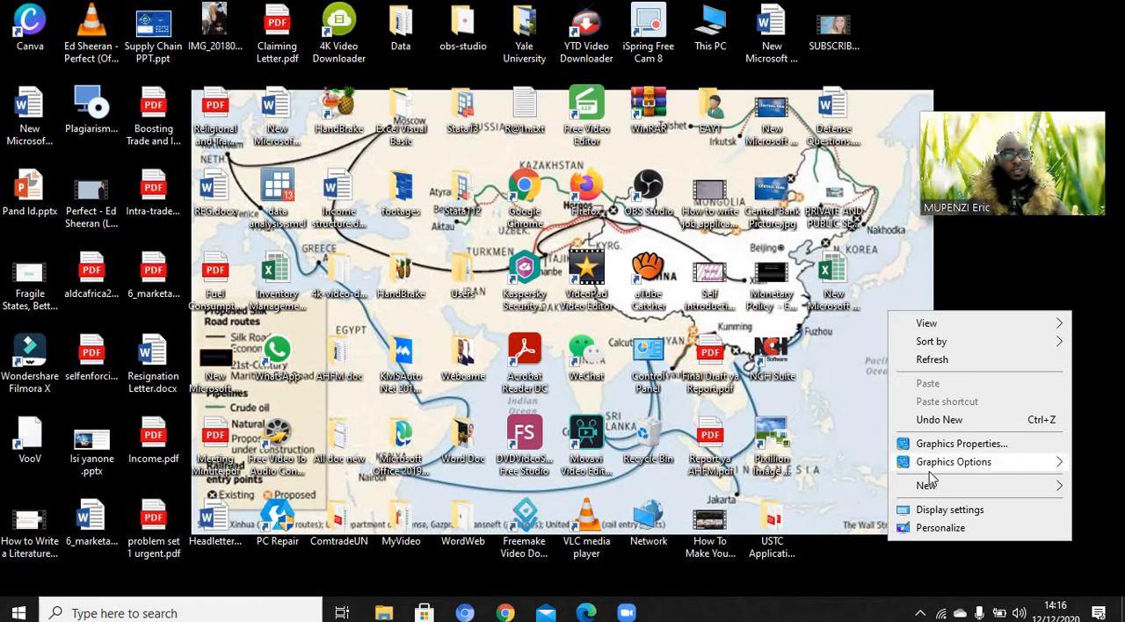
mouse_move(934, 489)
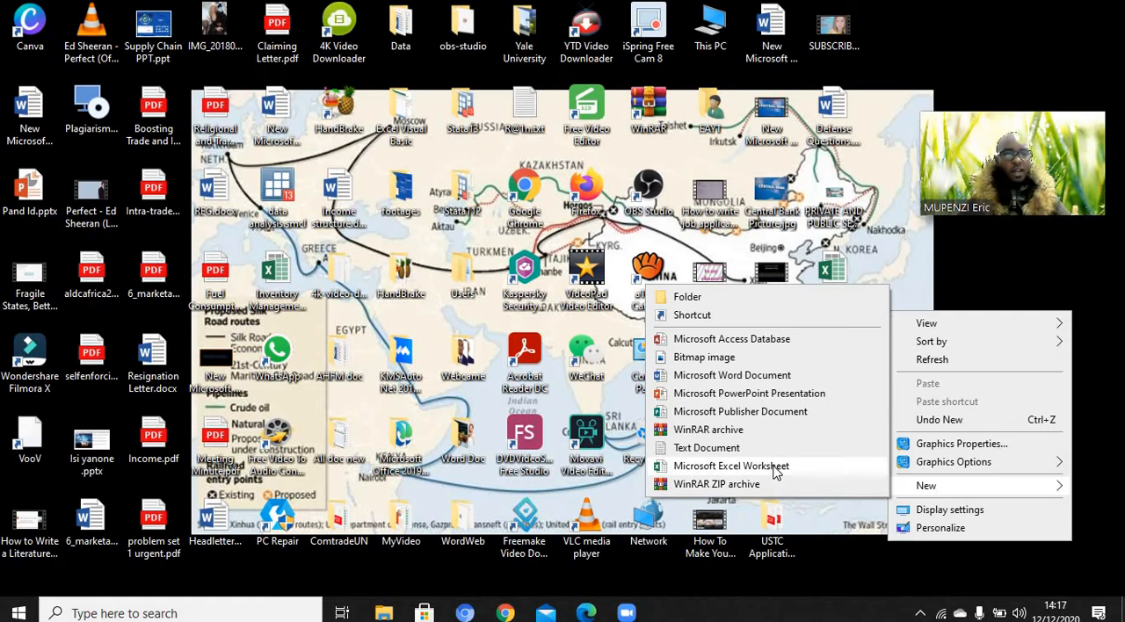
click(775, 469)
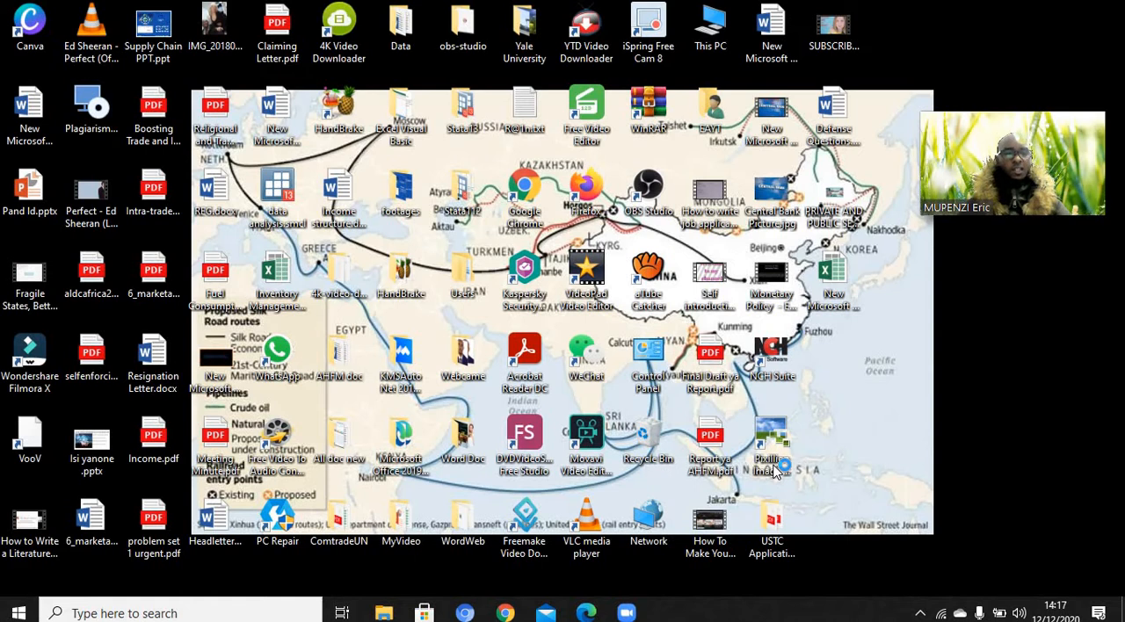
click(879, 453)
Open New Microsoft Excel Worksheet (2).xlsx and move the floating meeting video clear of the ribbon
click(831, 368)
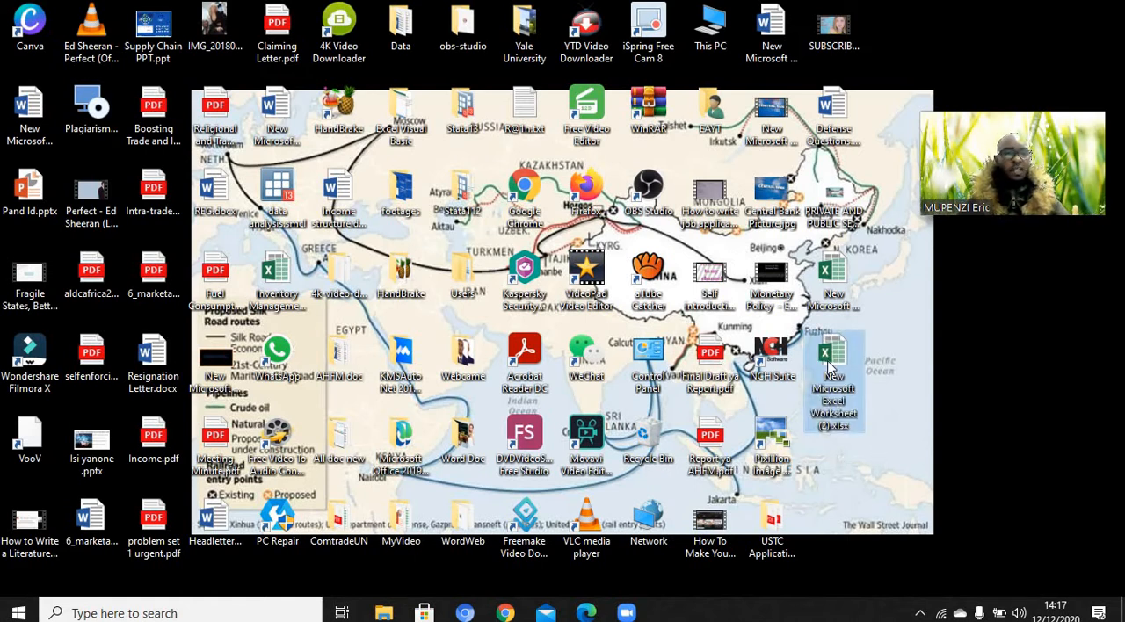
double_click(830, 367)
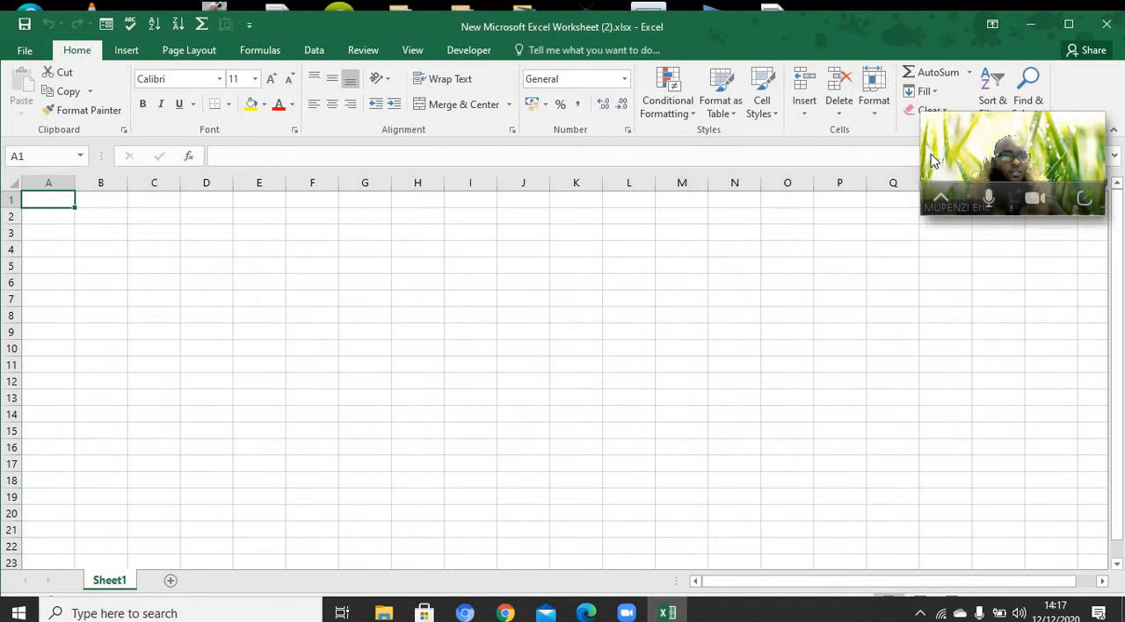
drag(933, 160, 941, 528)
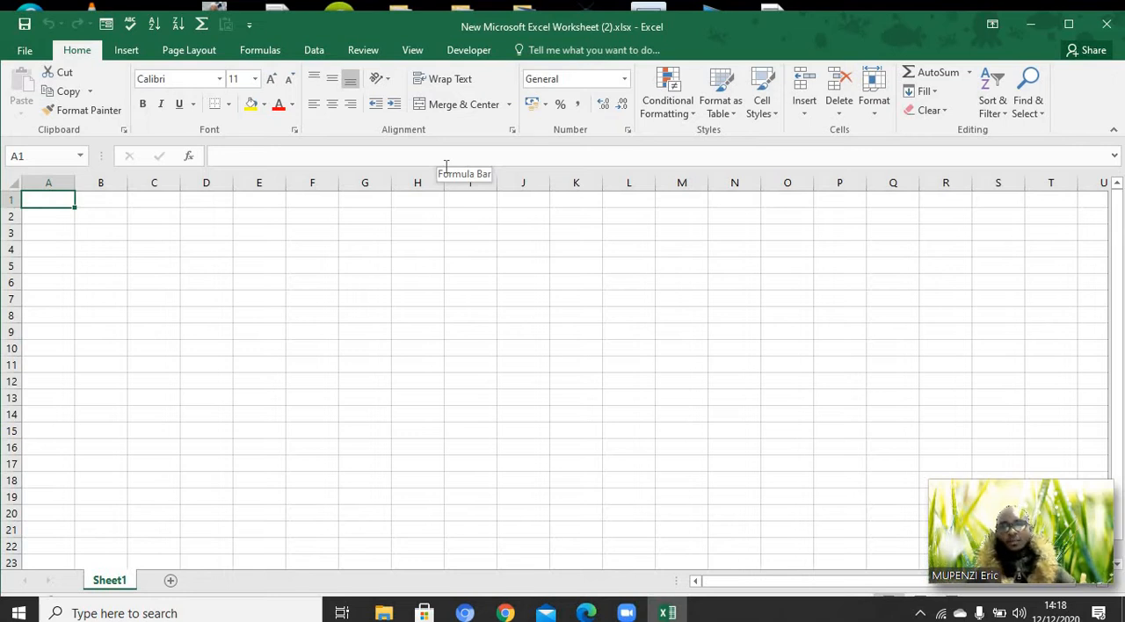
Enter the column header "data" in cell A4
click(56, 231)
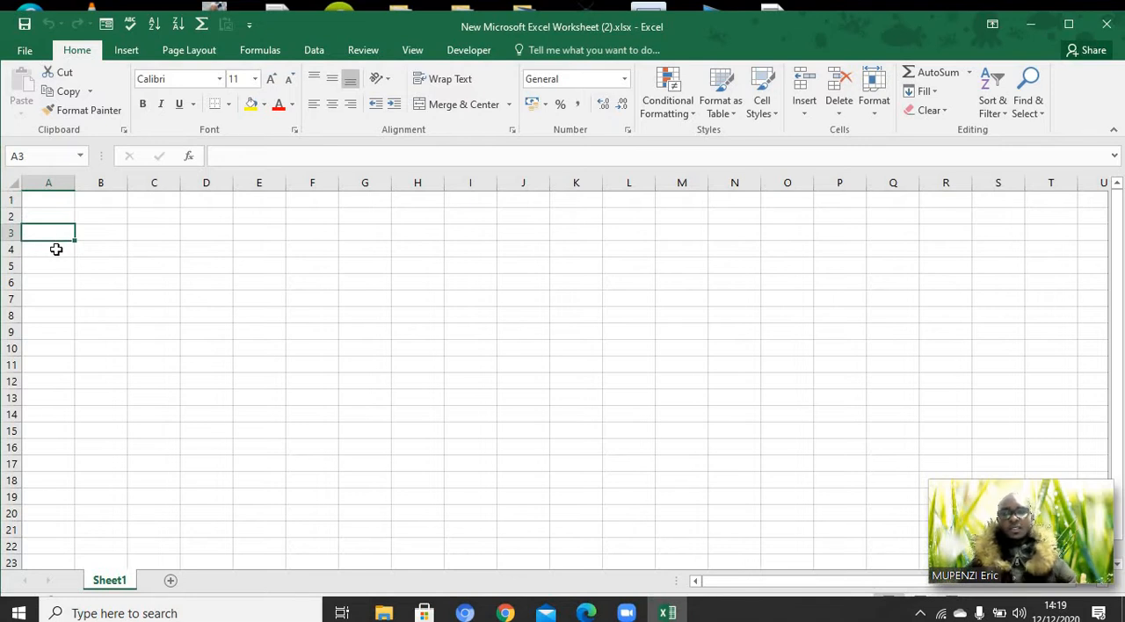
click(56, 249)
text(data)
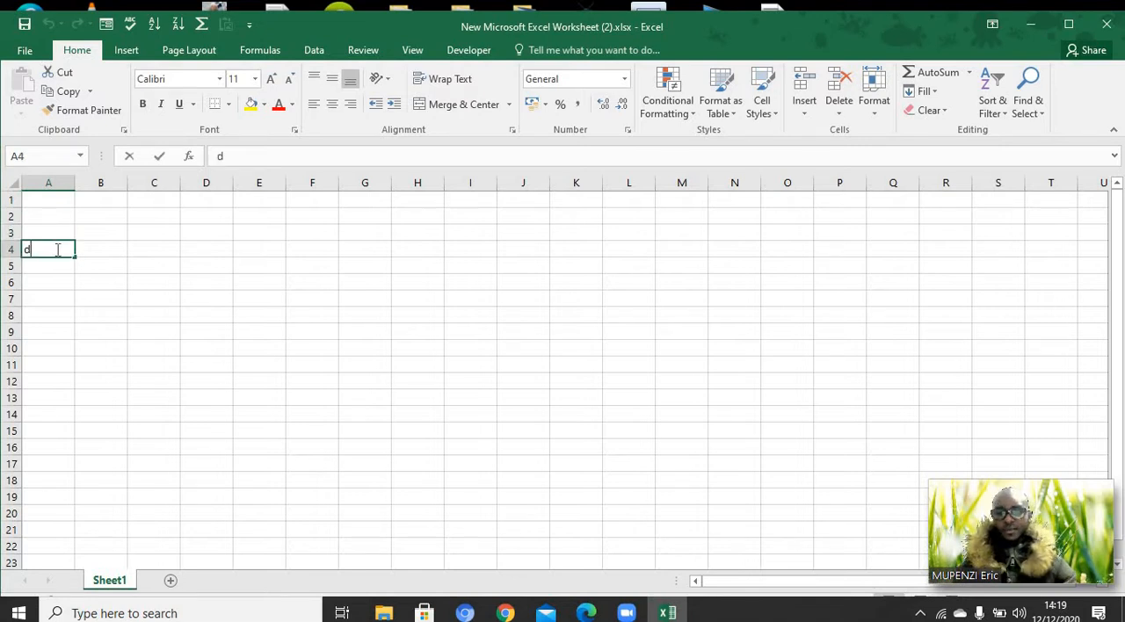
Widen column B to about twice its width and enter the header "Product name" in cell B4
click(103, 249)
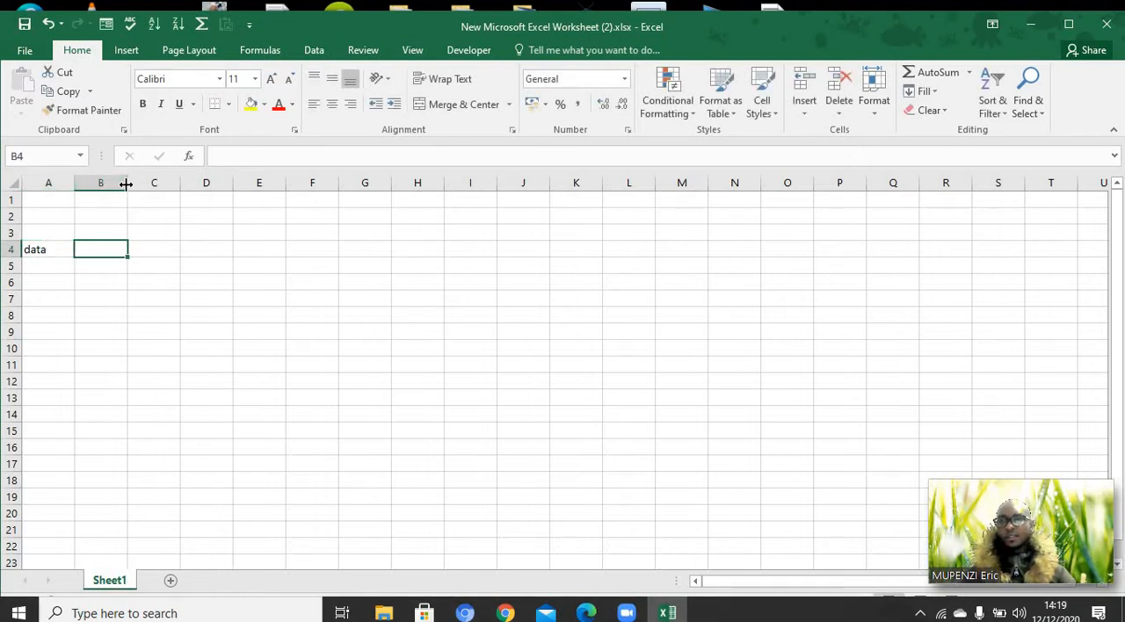
drag(127, 183, 191, 183)
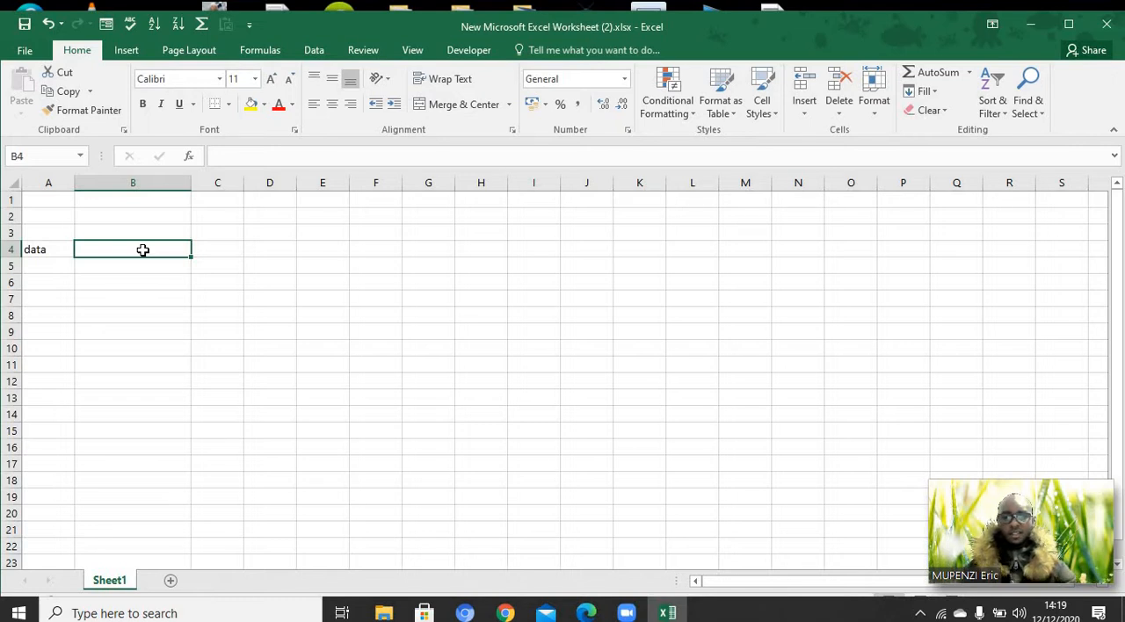
text(Pr)
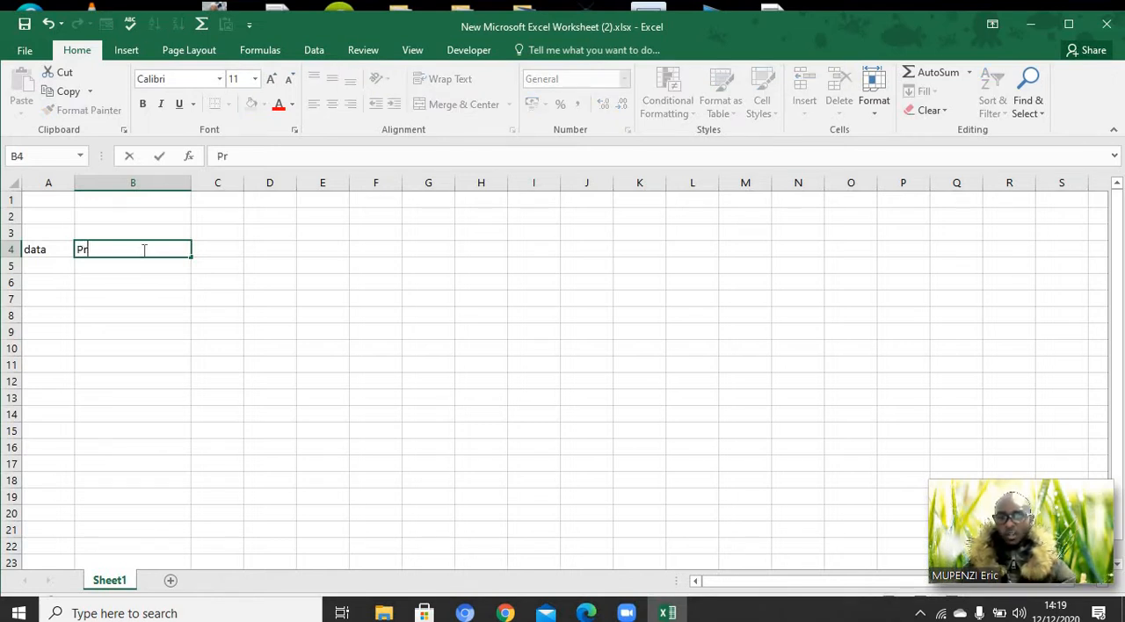
text(oduct name)
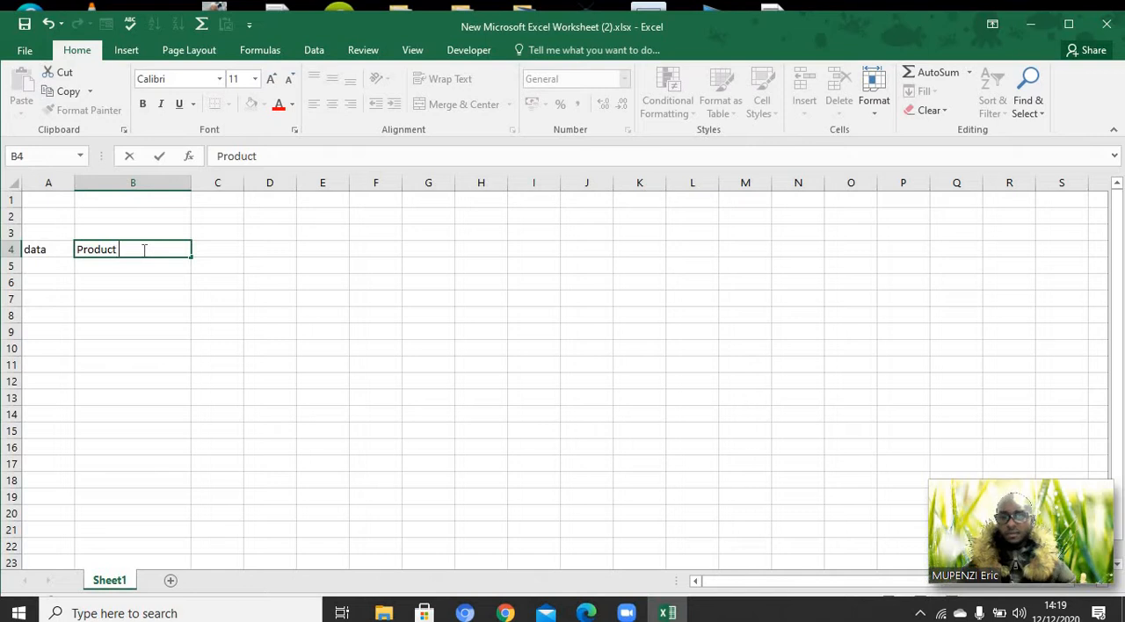
Enter the column header "Quantity" in cell C4
click(217, 253)
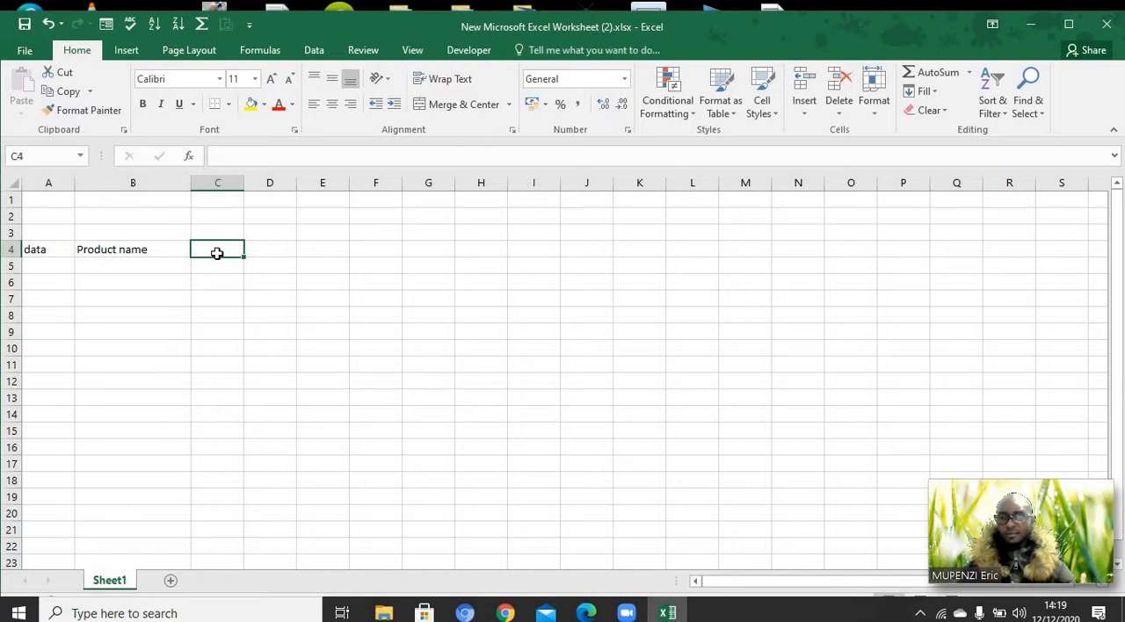
text(Q)
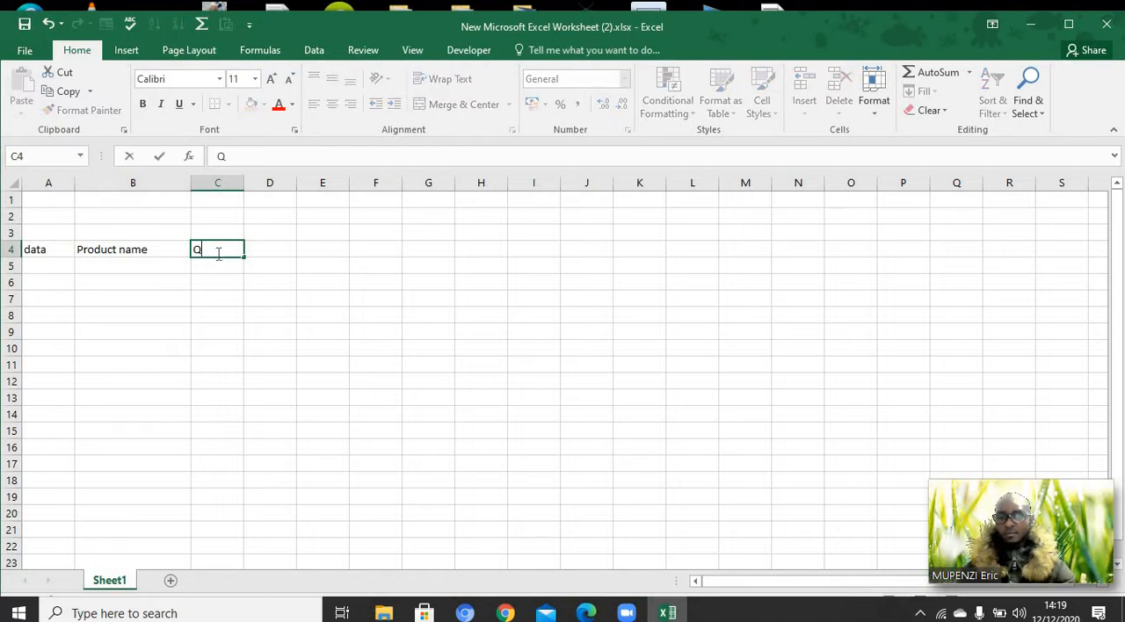
key(BackSpace)
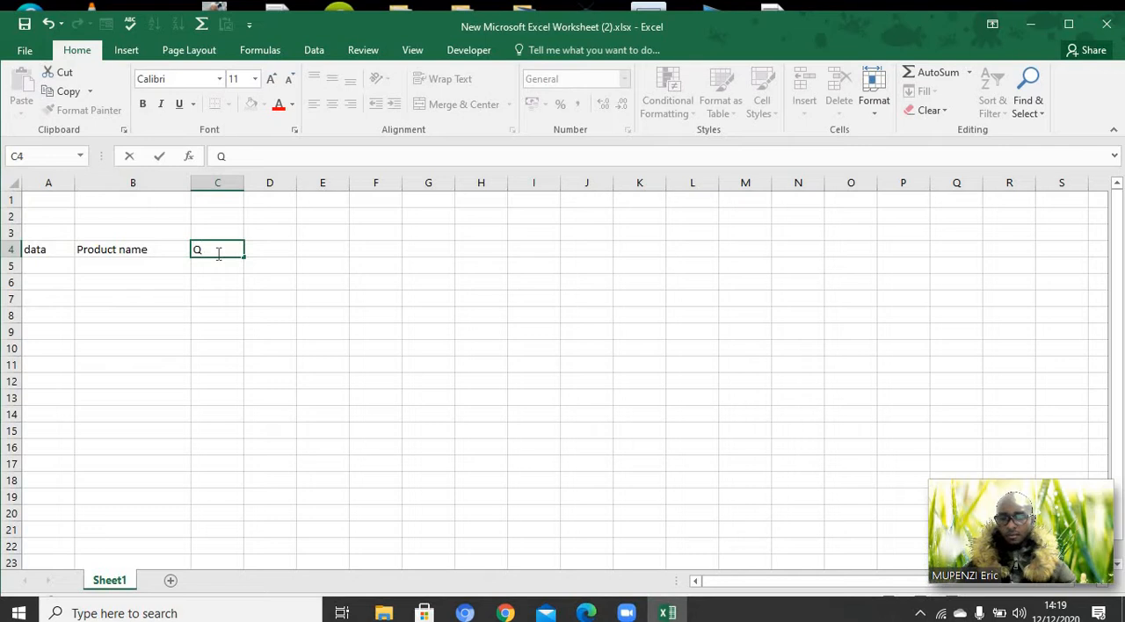
text(u)
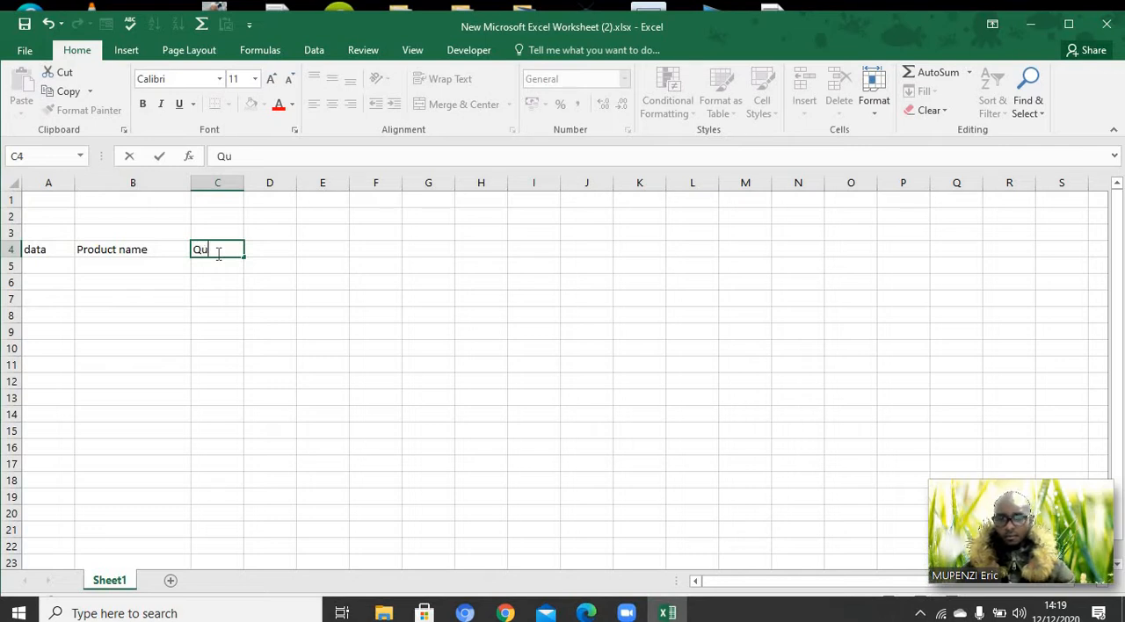
text(antity)
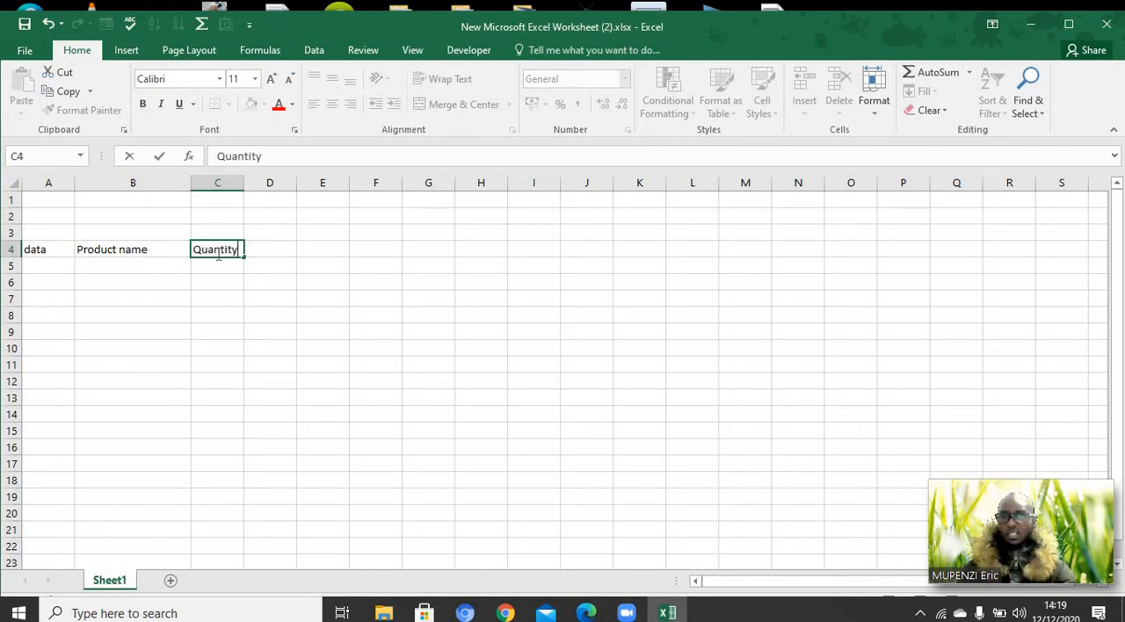
click(265, 249)
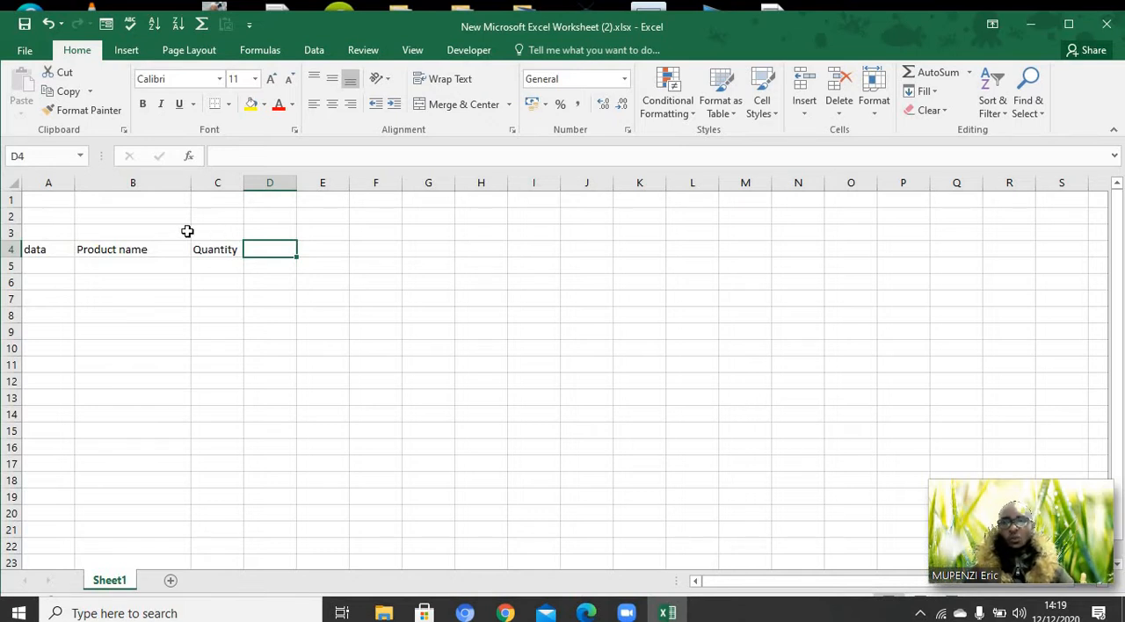
Merge and center cells A3:C3 above the headers and enter the title "Received stock (Ibyo twakiriye)"
drag(198, 233, 54, 234)
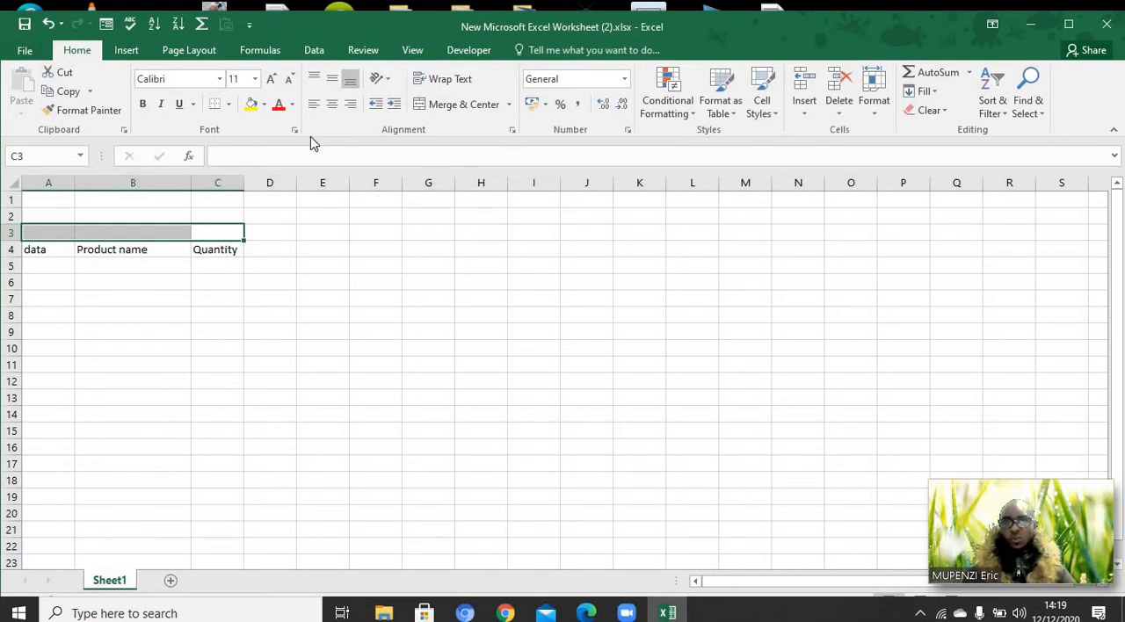
click(440, 106)
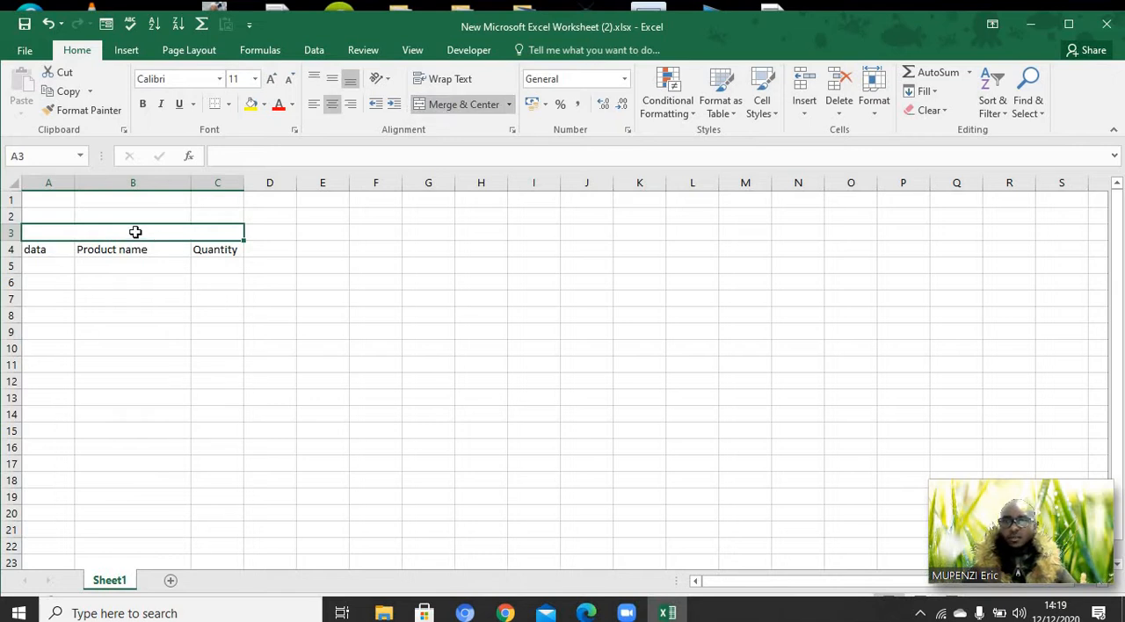
double_click(135, 231)
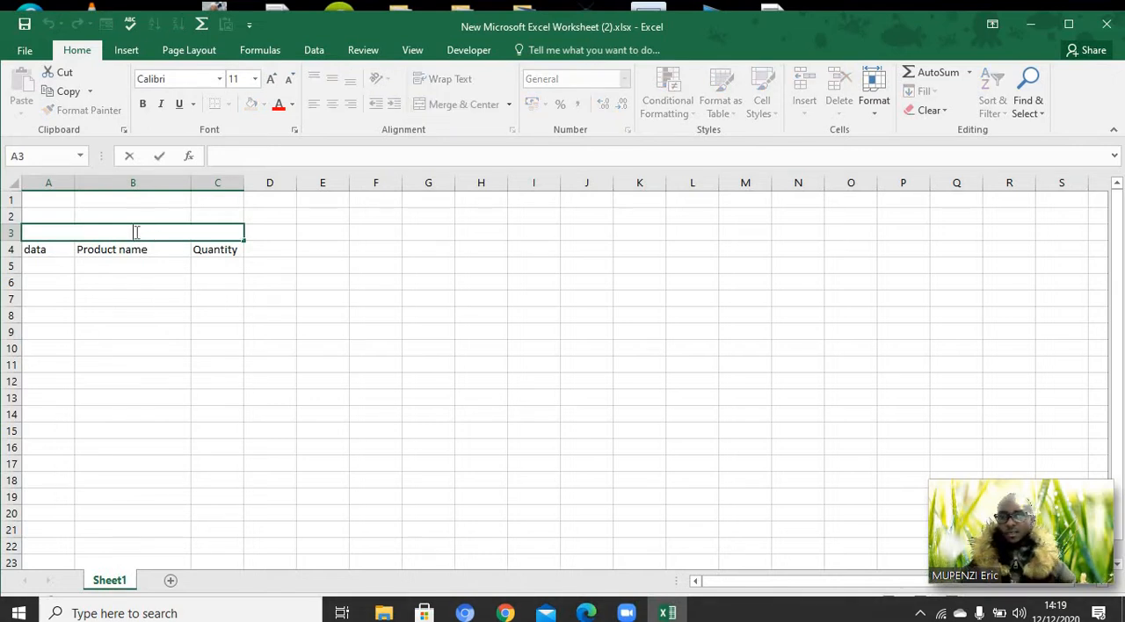
text(Recei)
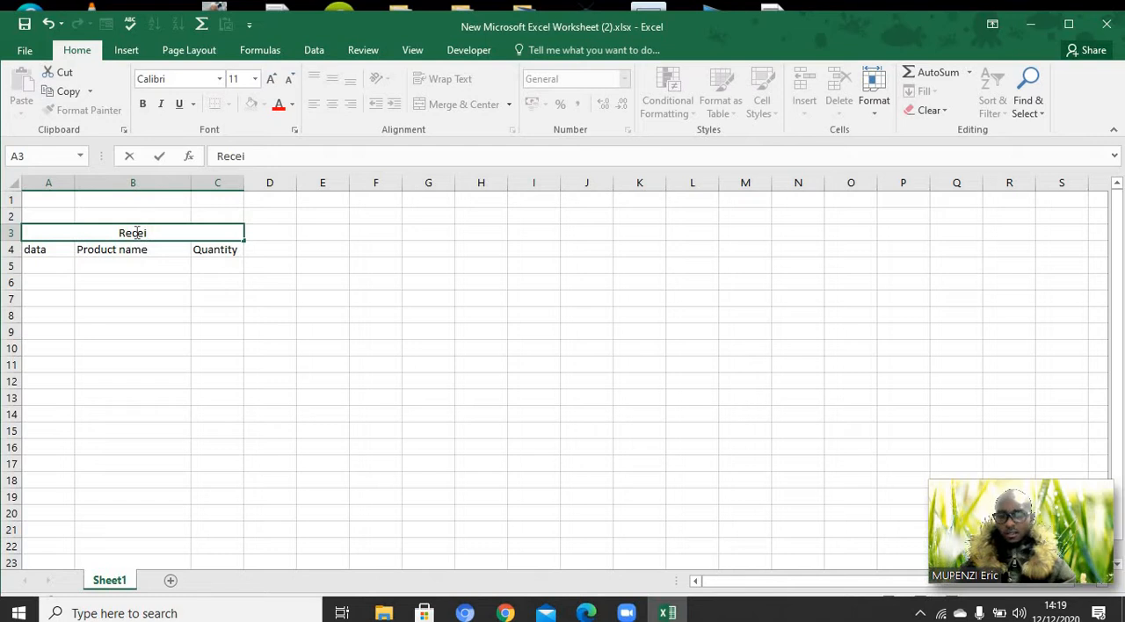
text(ved)
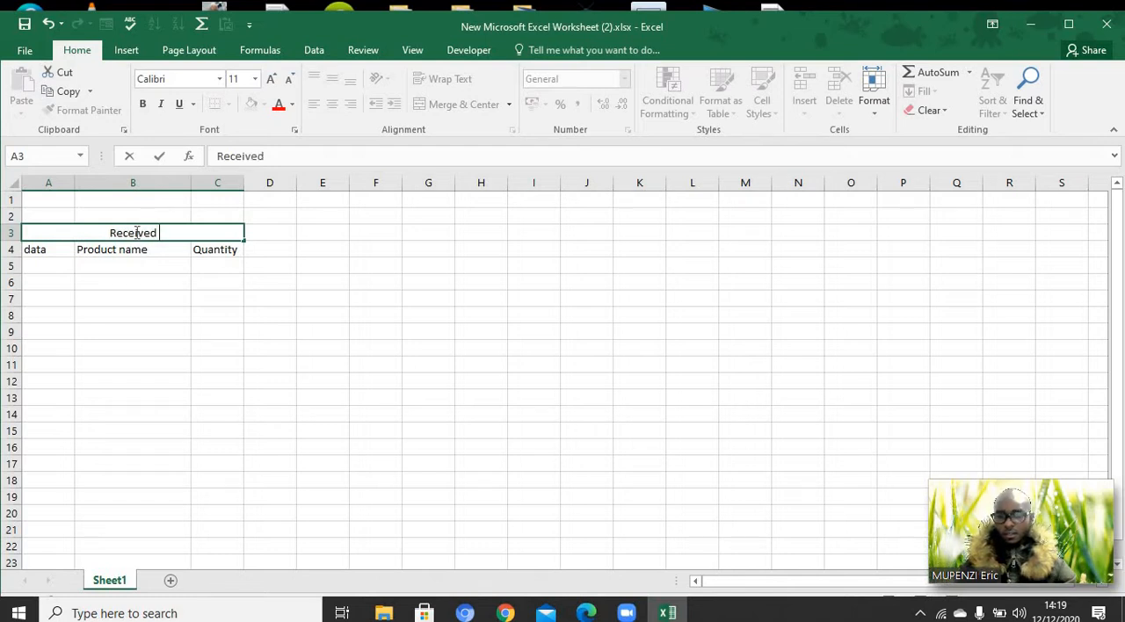
text( stoc)
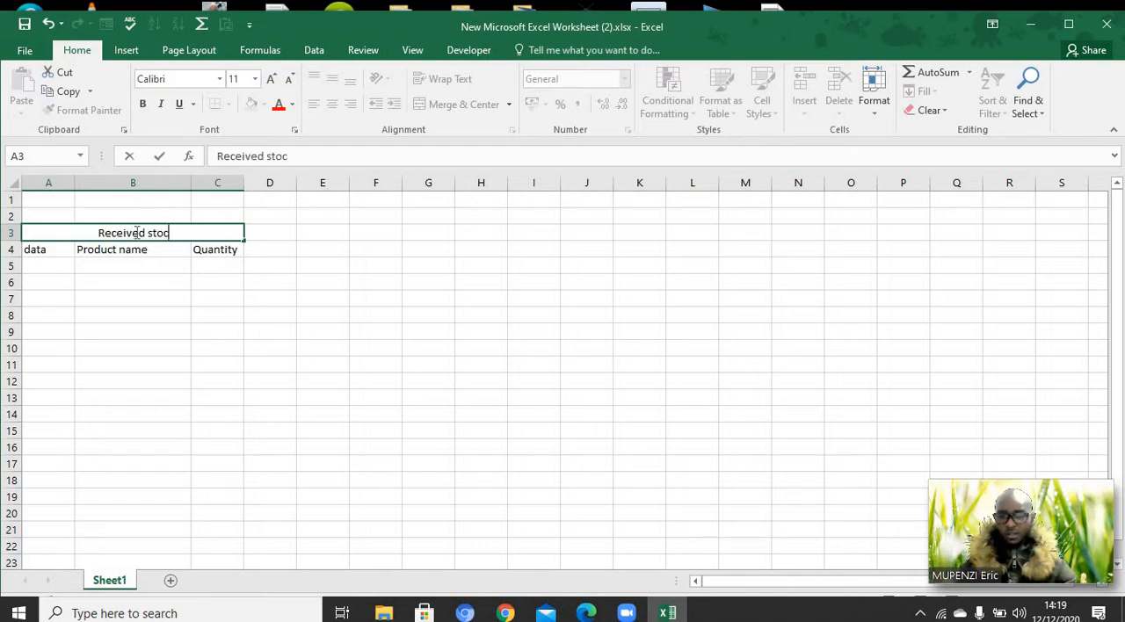
text(k ()
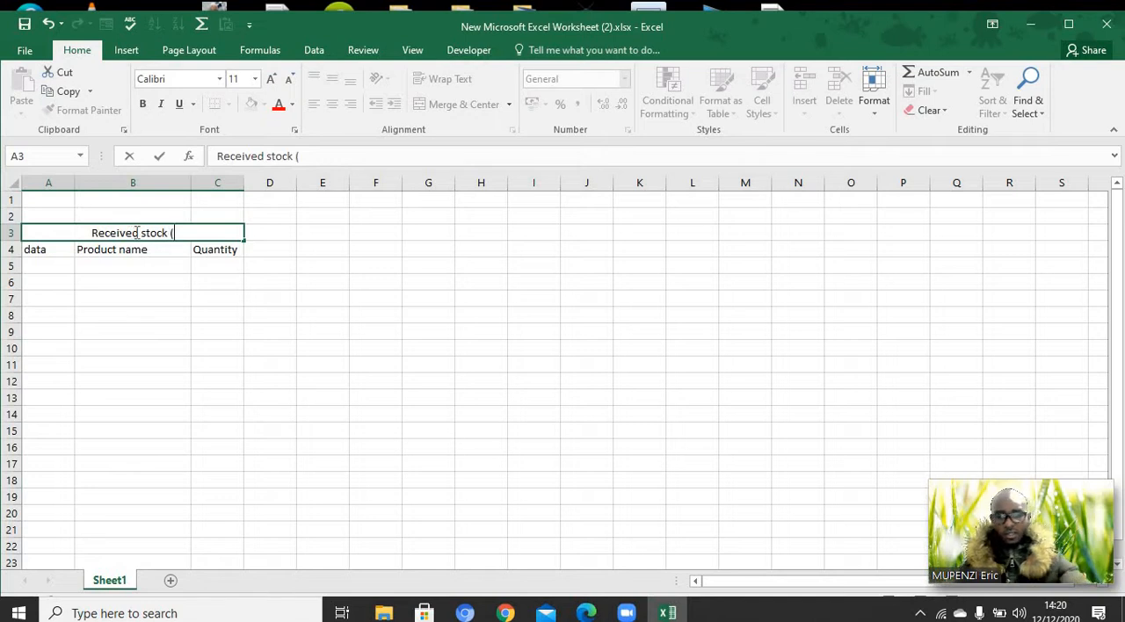
text(Ibyo)
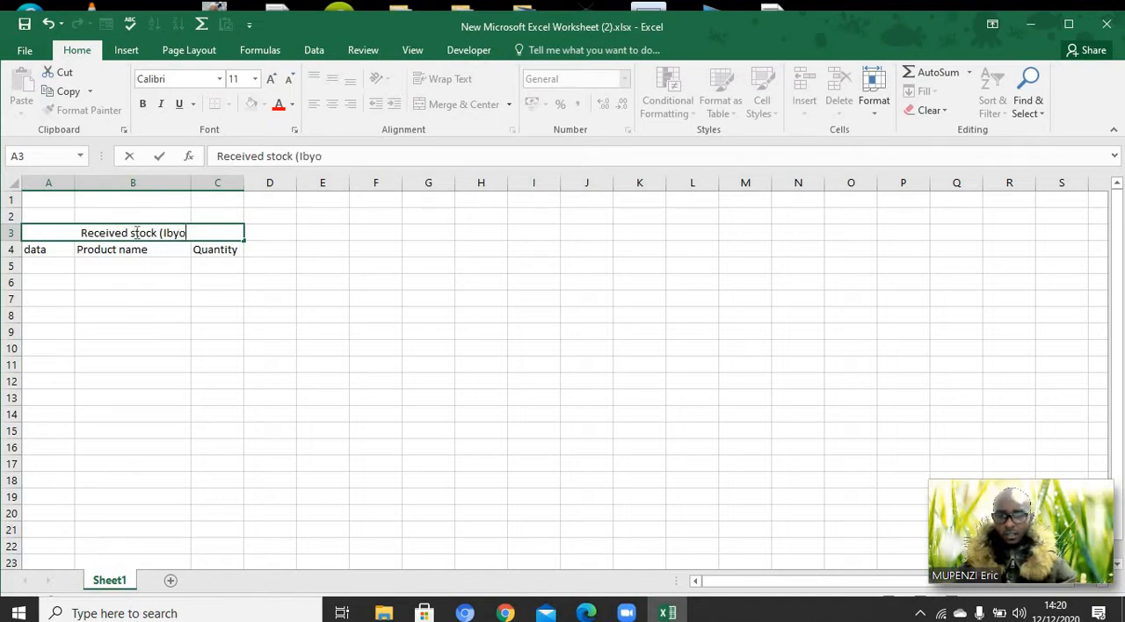
text( twaki)
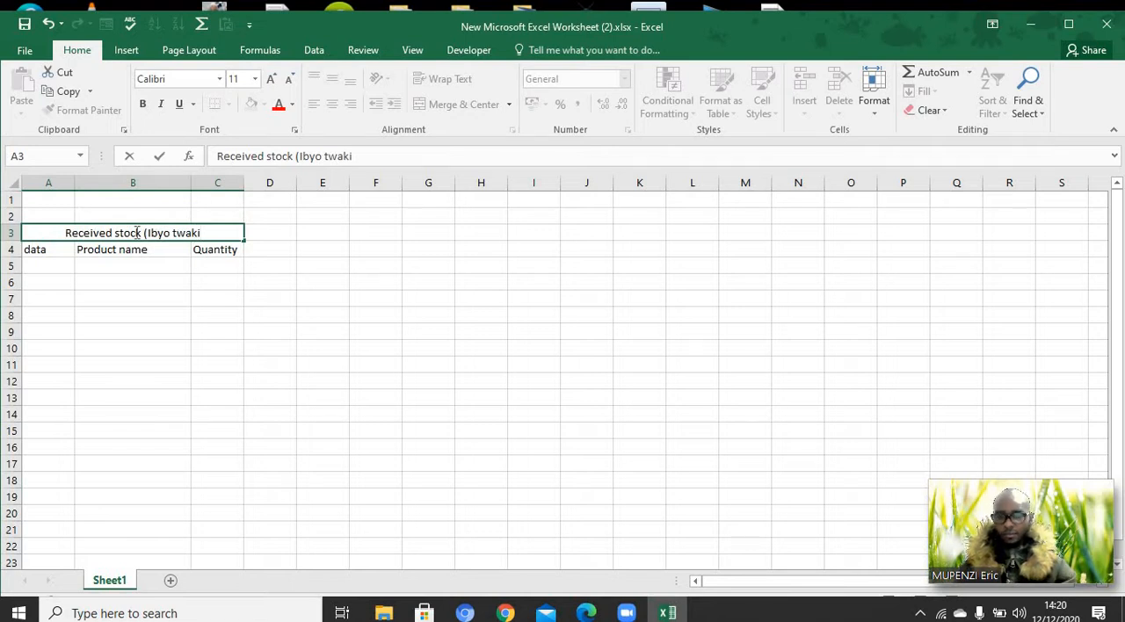
text(riy)
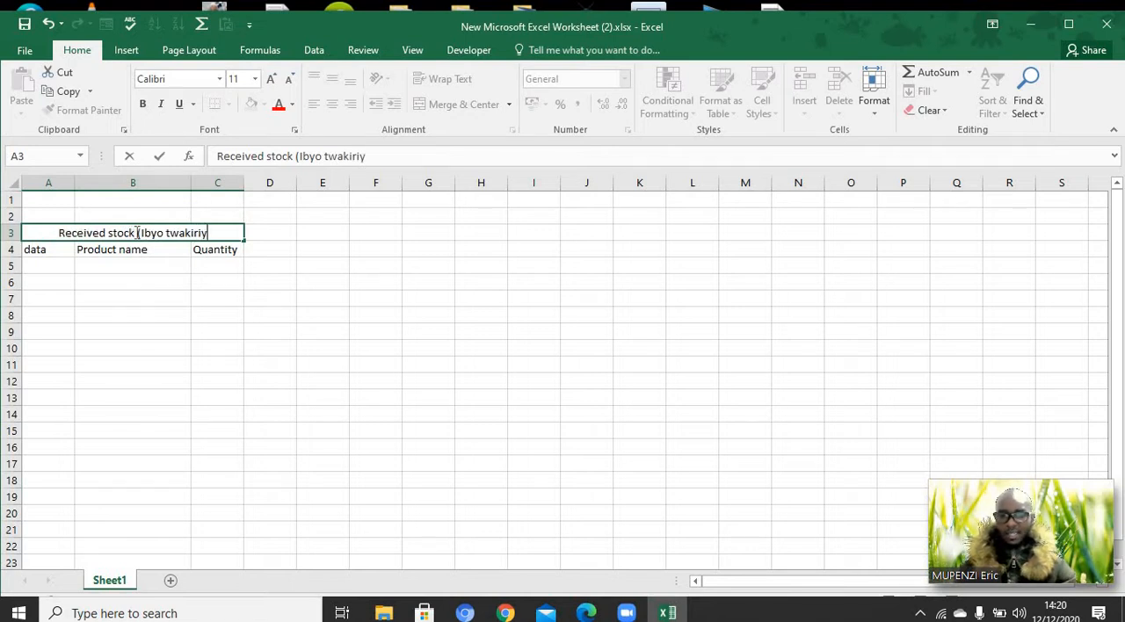
text(e))
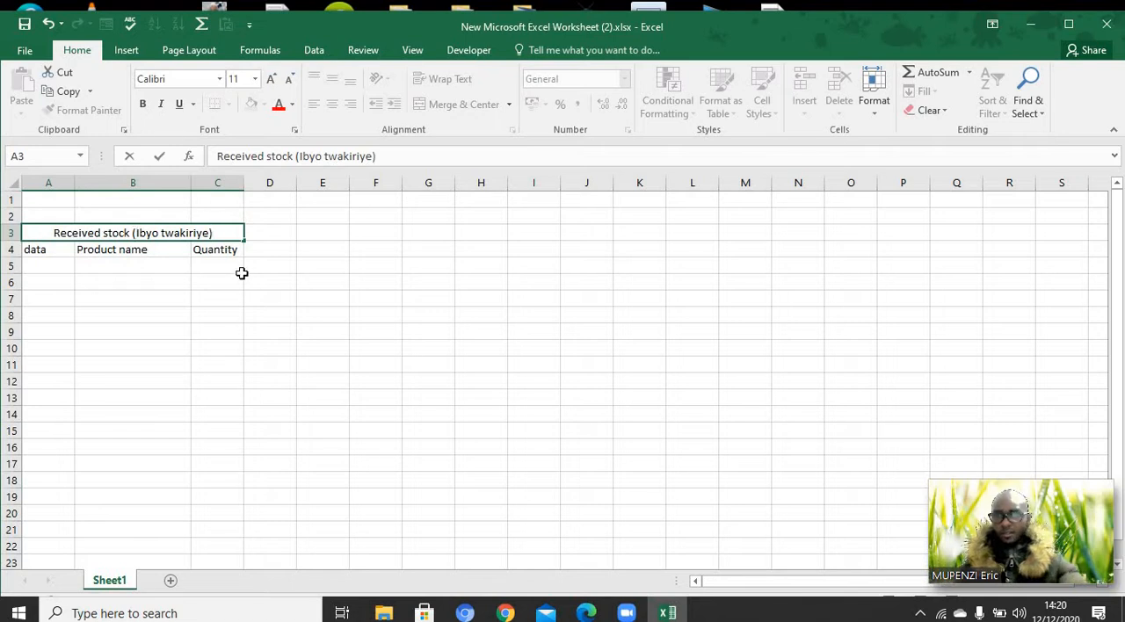
Enter the column header "date (itariki)" in cell D4 and widen column D to fit it
click(270, 256)
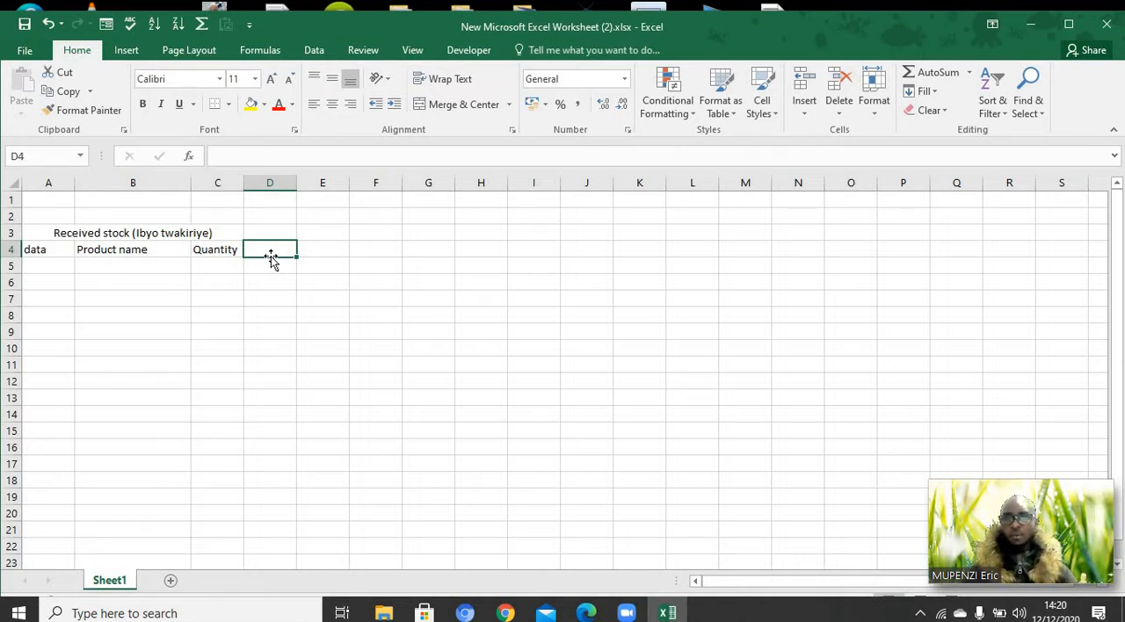
text(da)
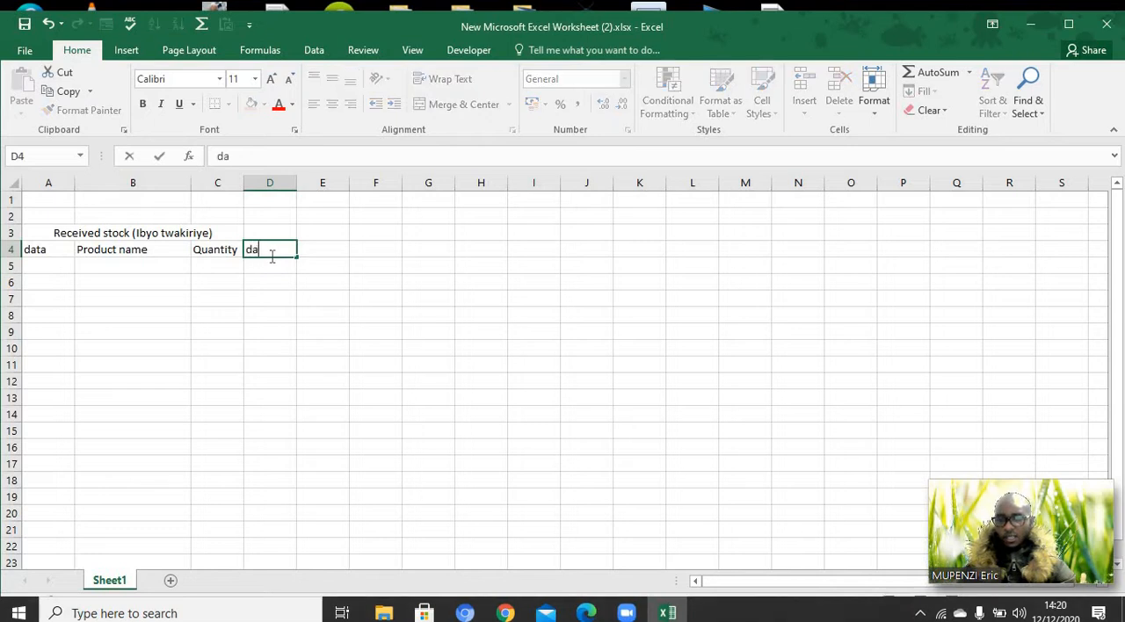
text(te)
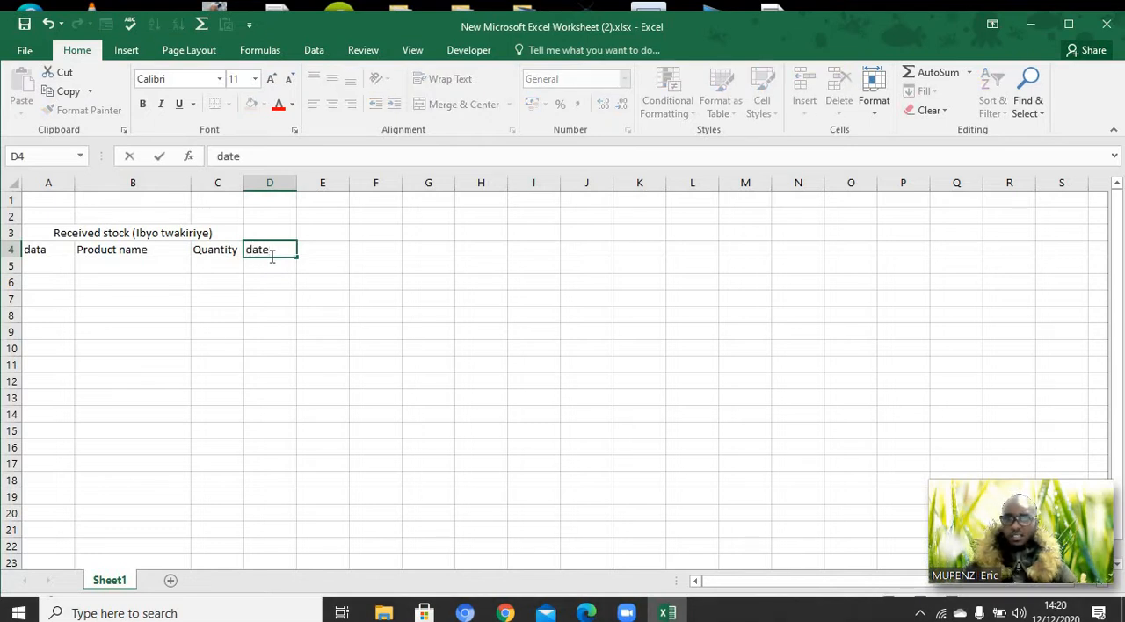
text( ()
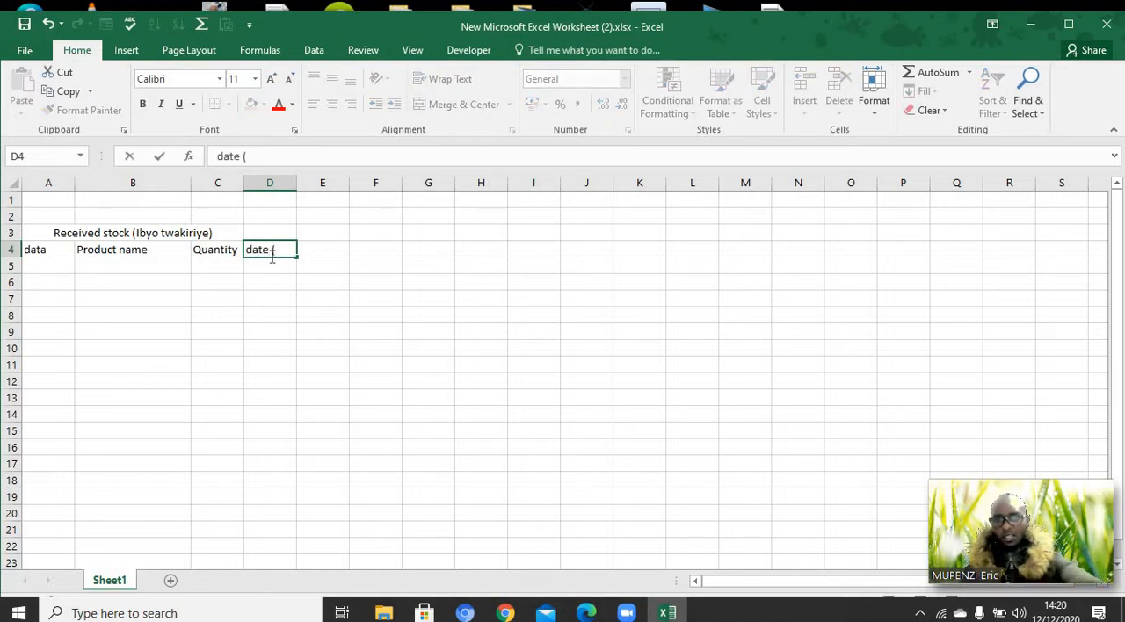
text(itariki)
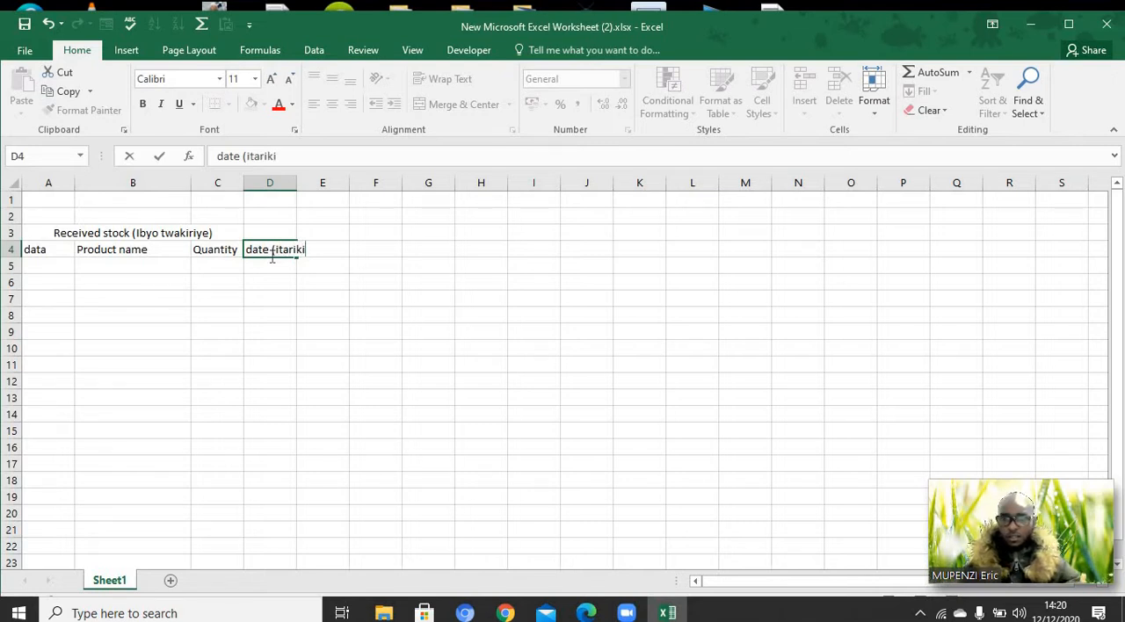
text())
click(321, 266)
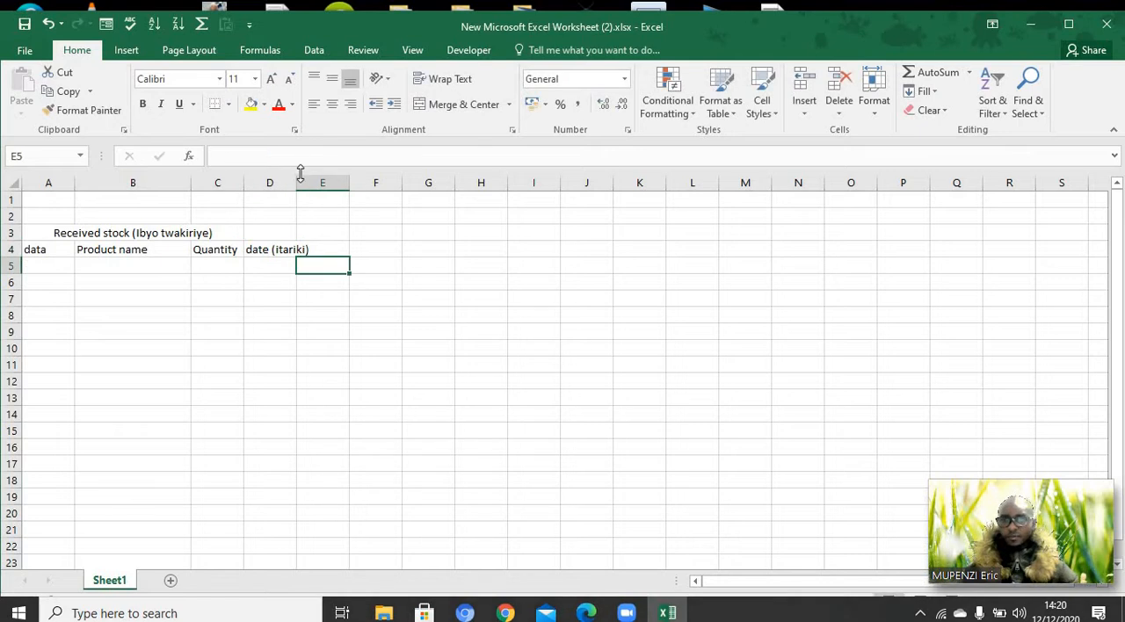
drag(297, 182, 325, 182)
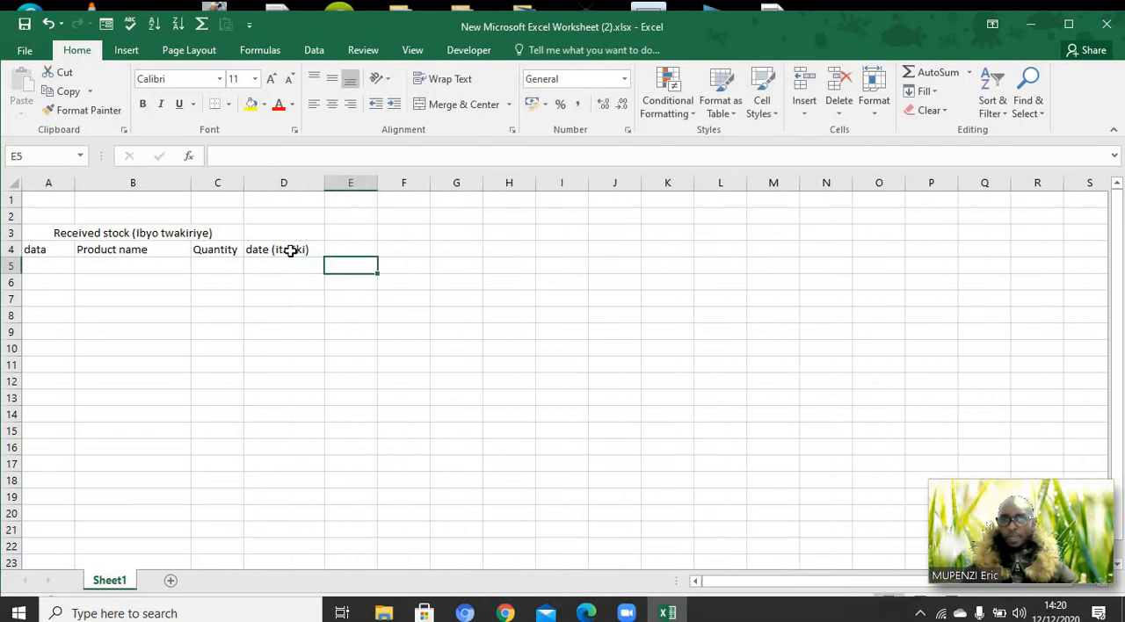
Extend the header in cell A4 to "data (Itariki)" and widen column A to fit it
click(57, 251)
double_click(58, 250)
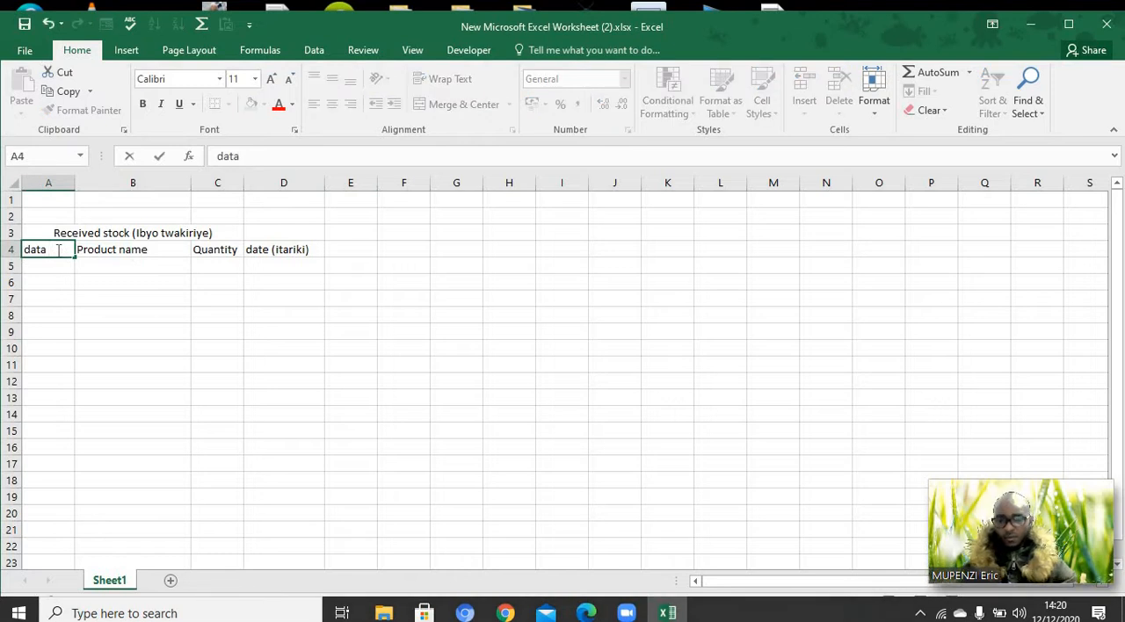
text((I)
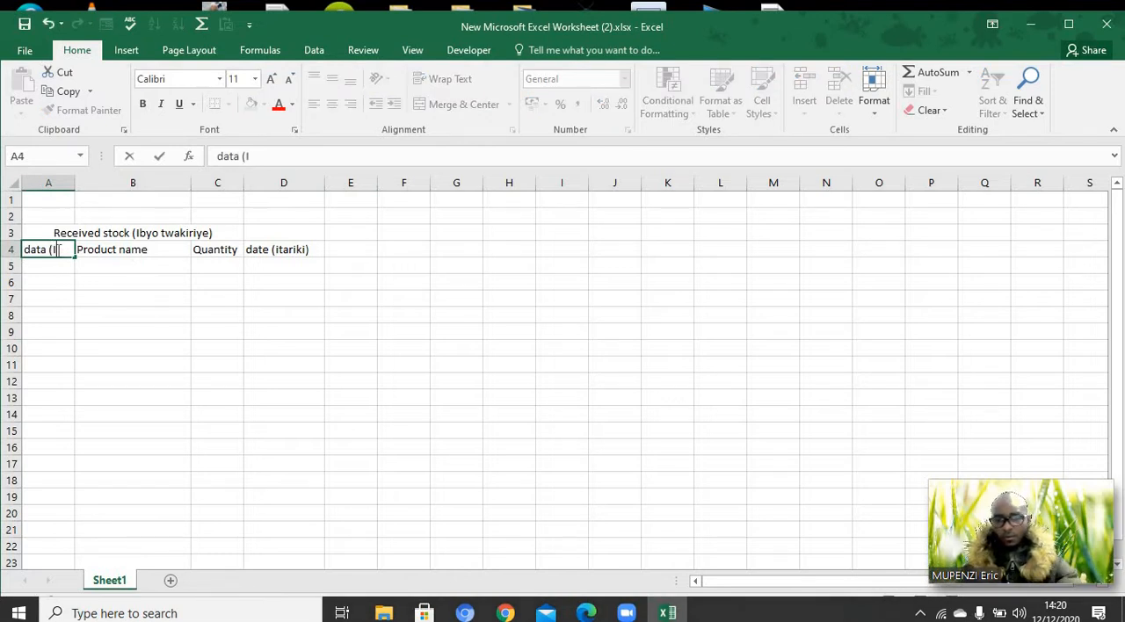
text(tariki)
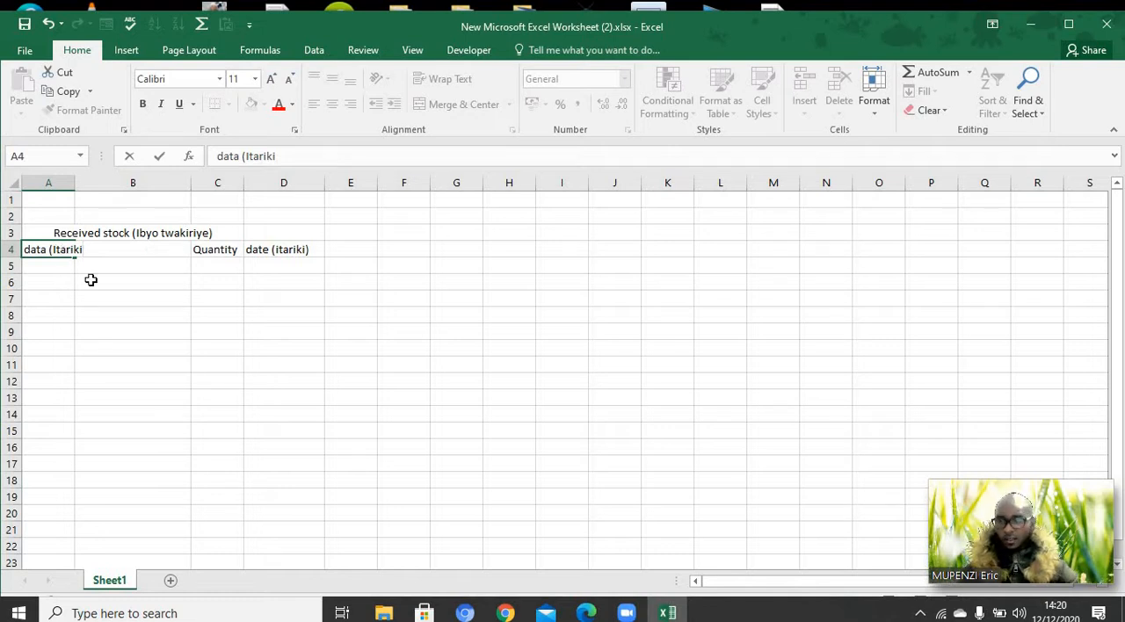
click(91, 280)
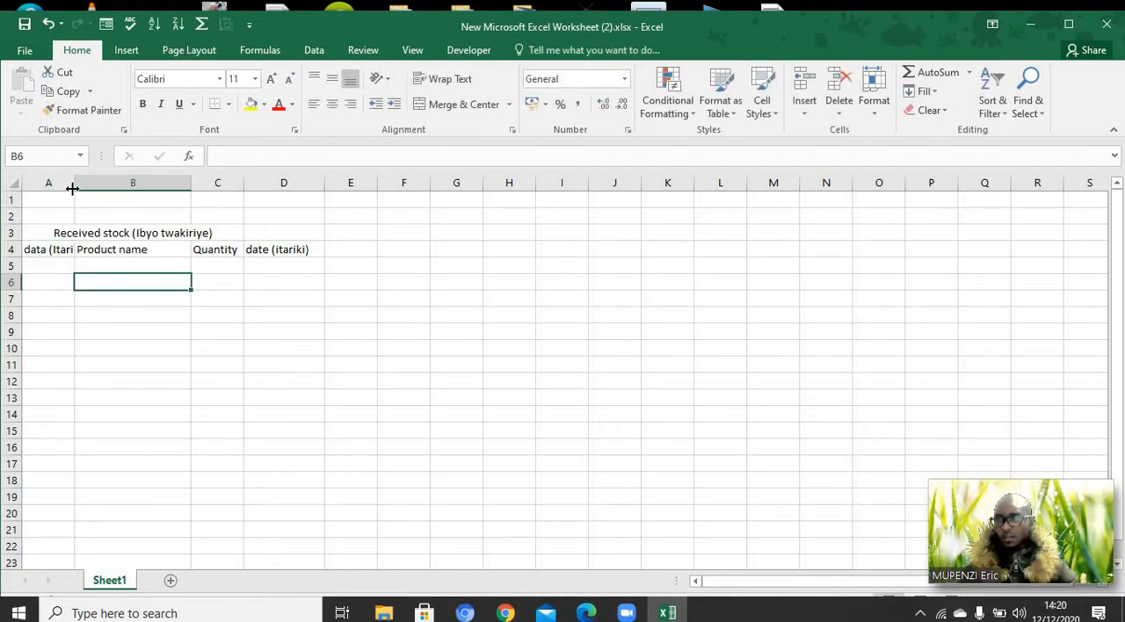
drag(73, 188, 99, 189)
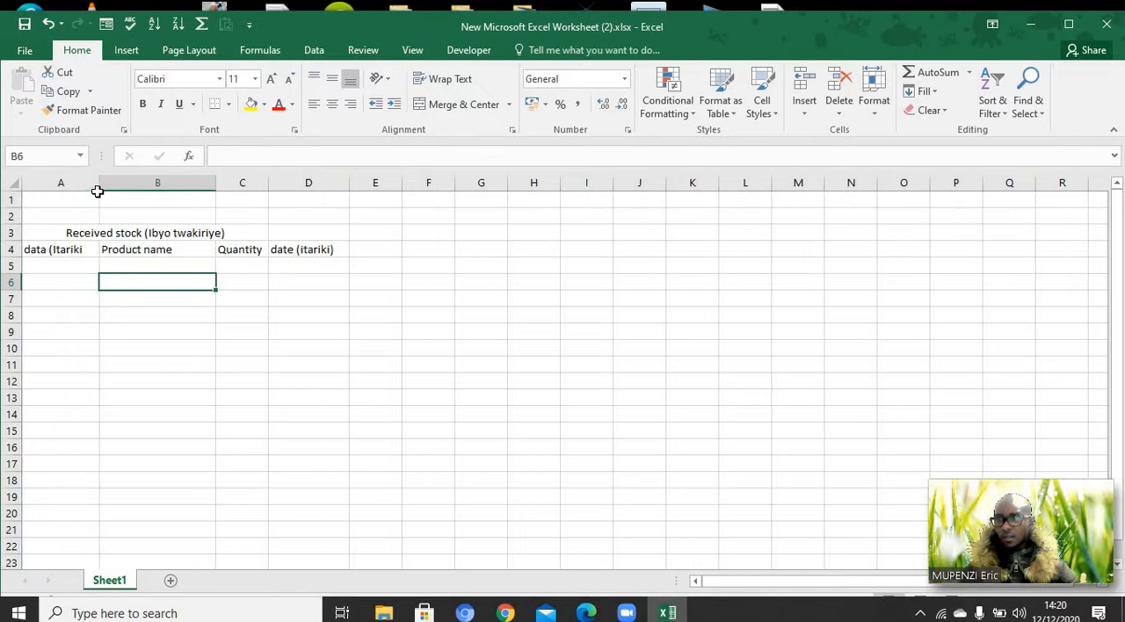
double_click(87, 250)
text())
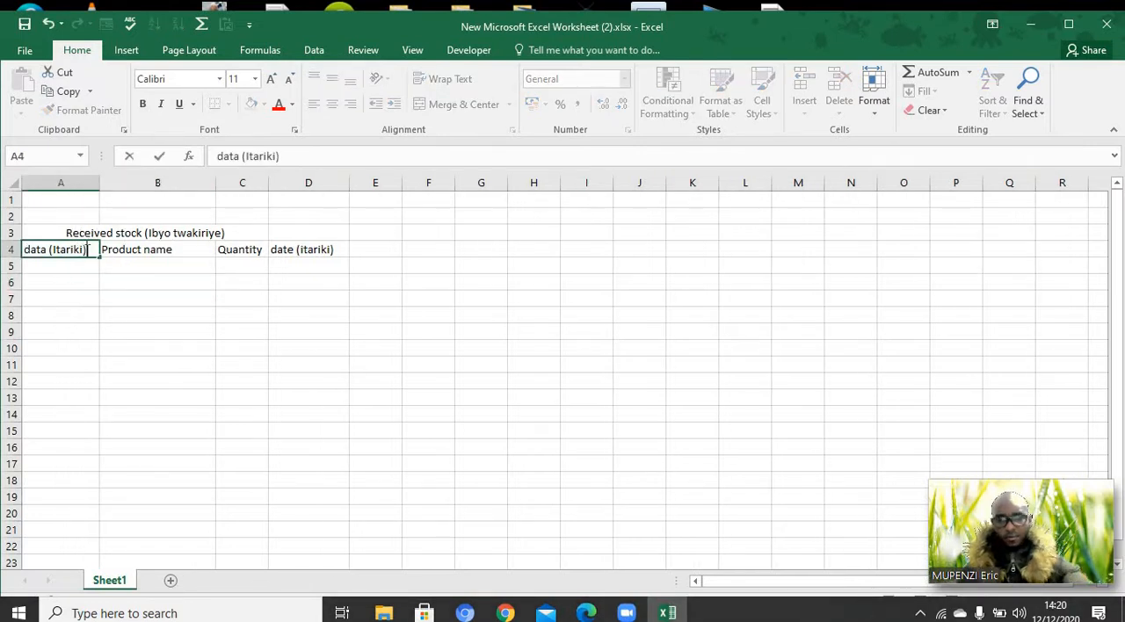
click(252, 314)
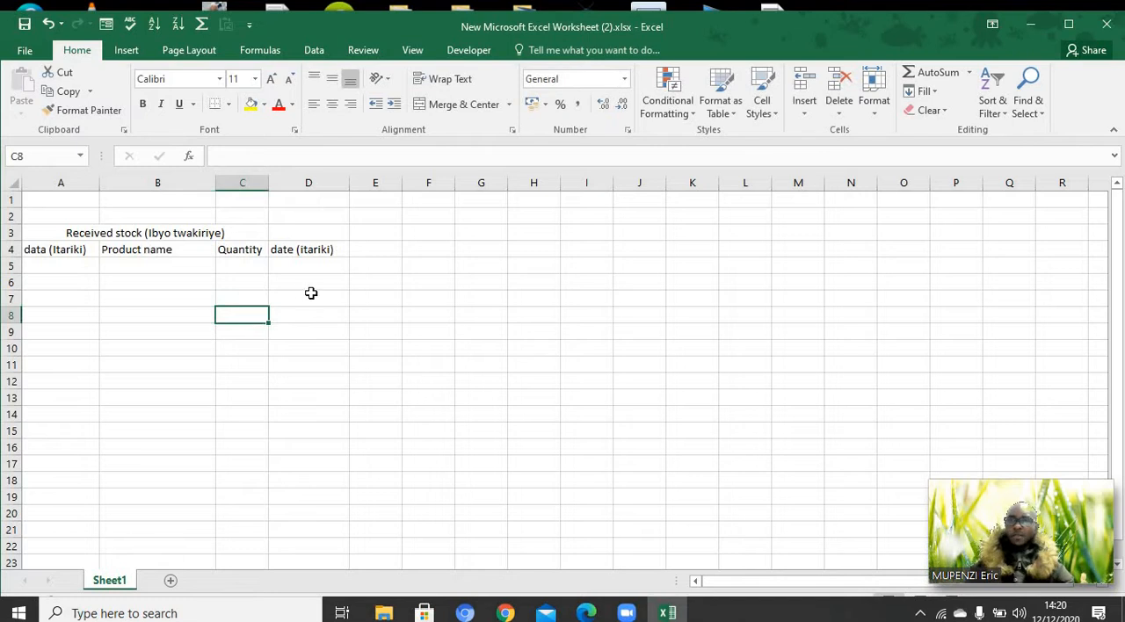
Widen column E to nearly twice its width and enter the header "Product Name" in cell E4
click(360, 256)
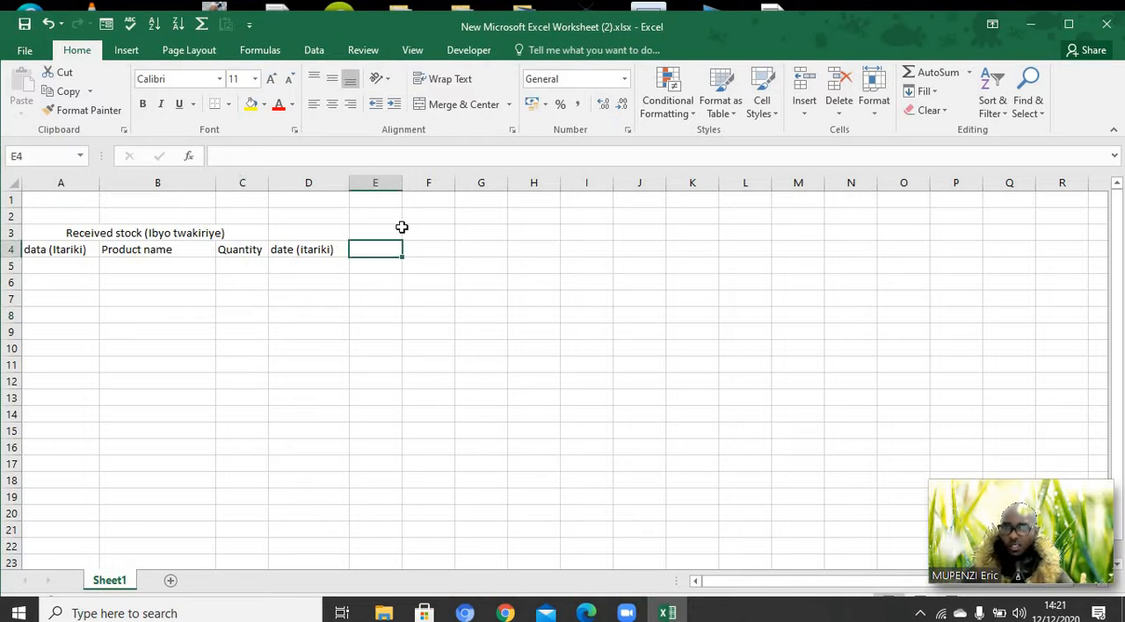
drag(403, 182, 445, 184)
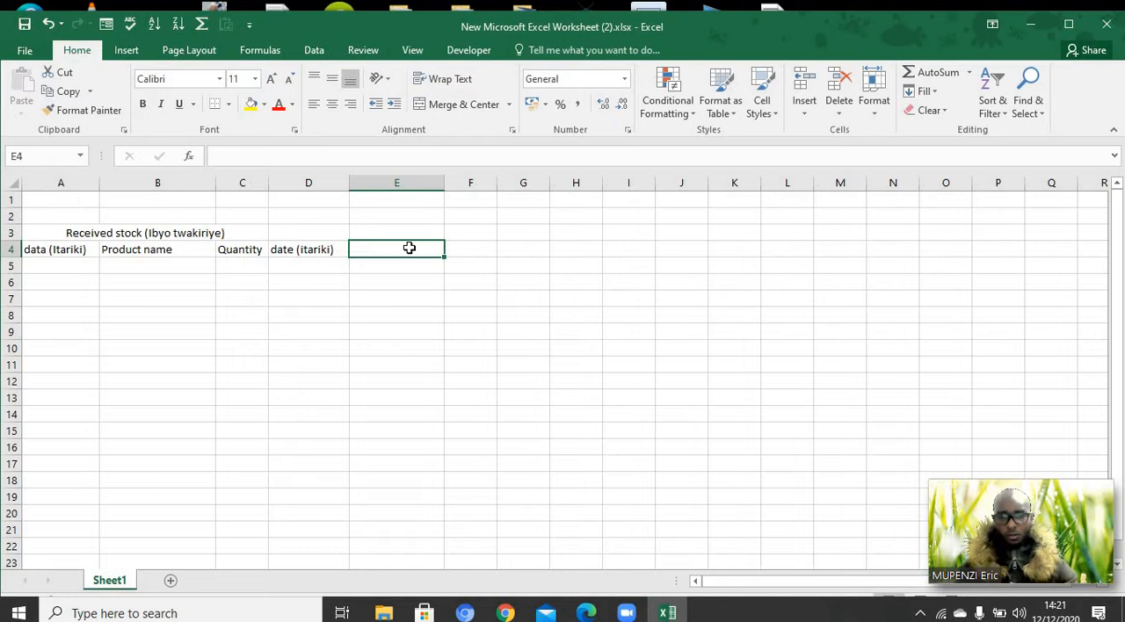
text(Pro)
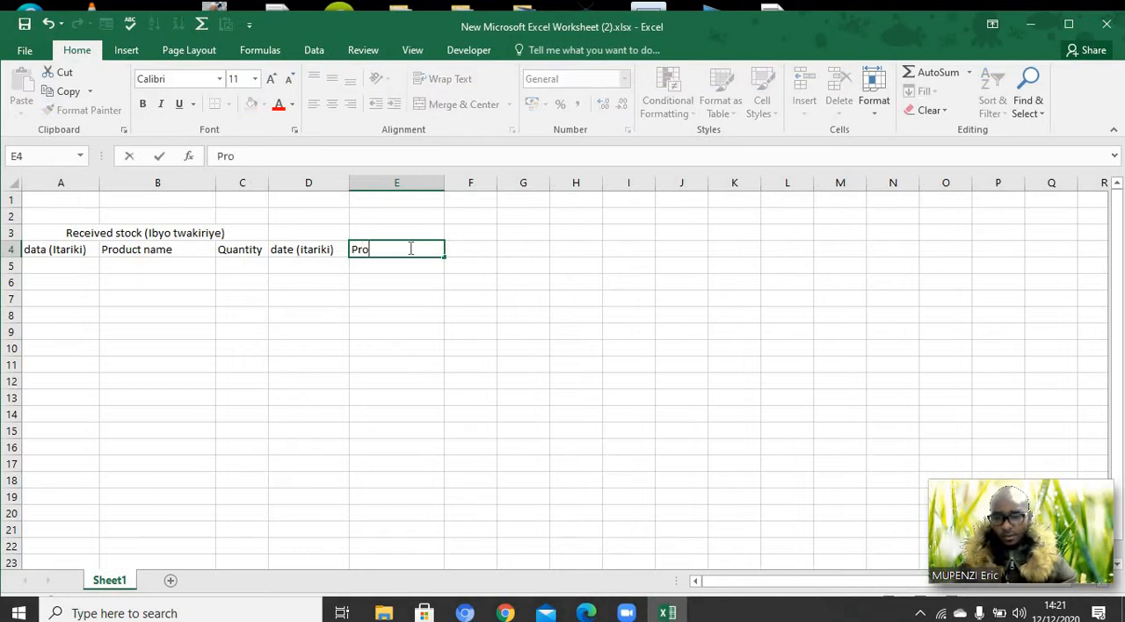
text(duct )
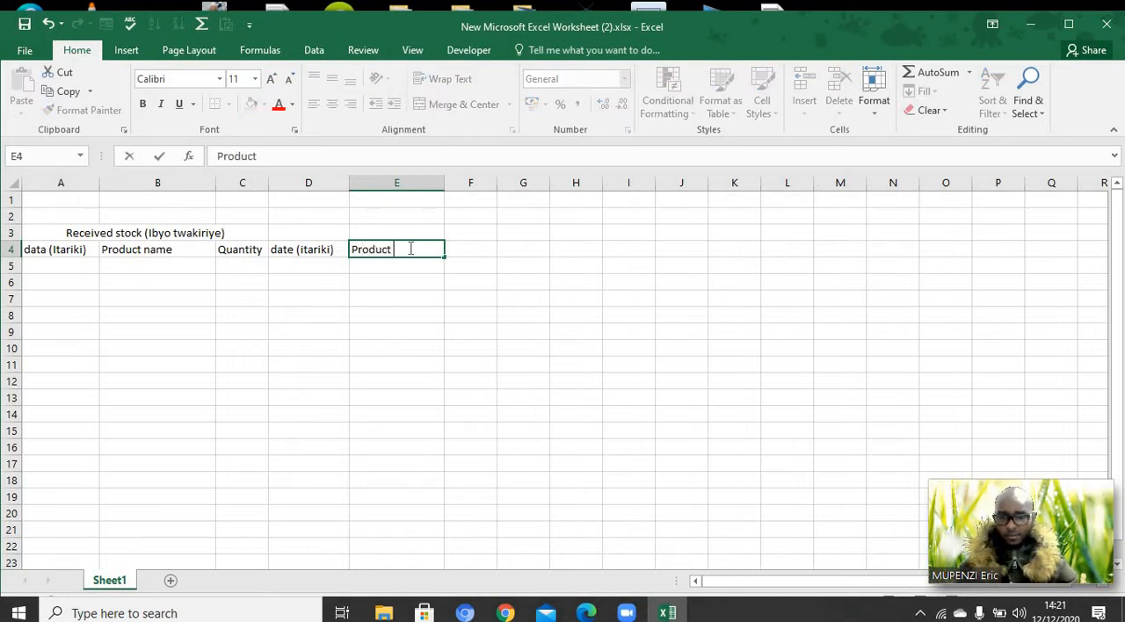
text(Nma)
key(BackSpace)
key(BackSpace)
text(a)
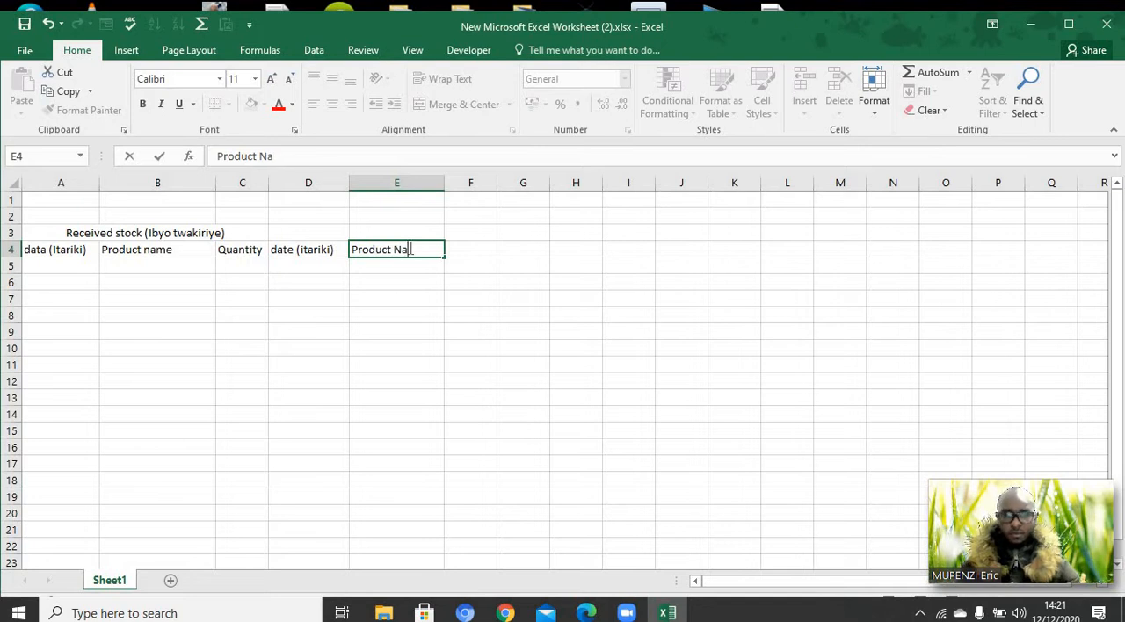
text(me)
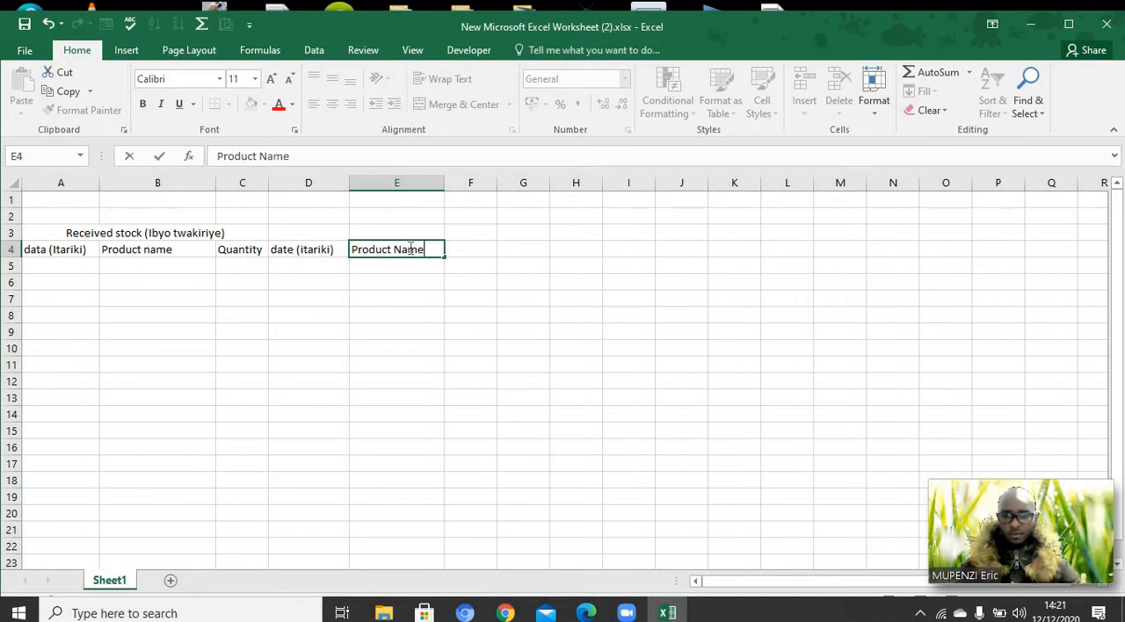
Widen column F to about 12.57 and enter the header "Quantity" in cell F4
click(466, 250)
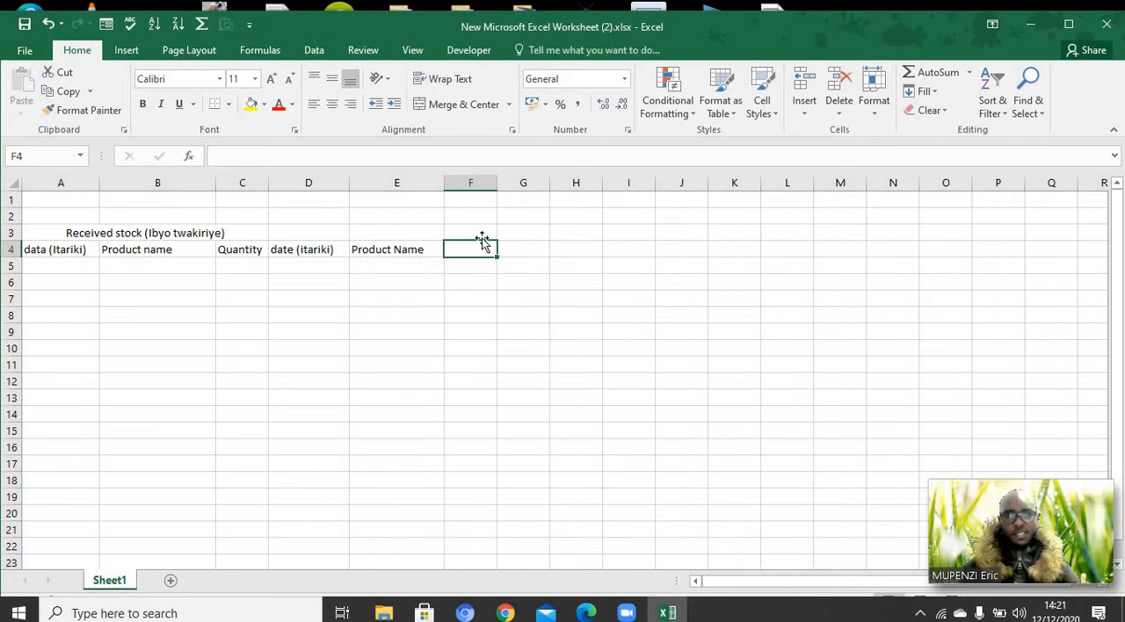
drag(497, 185, 522, 188)
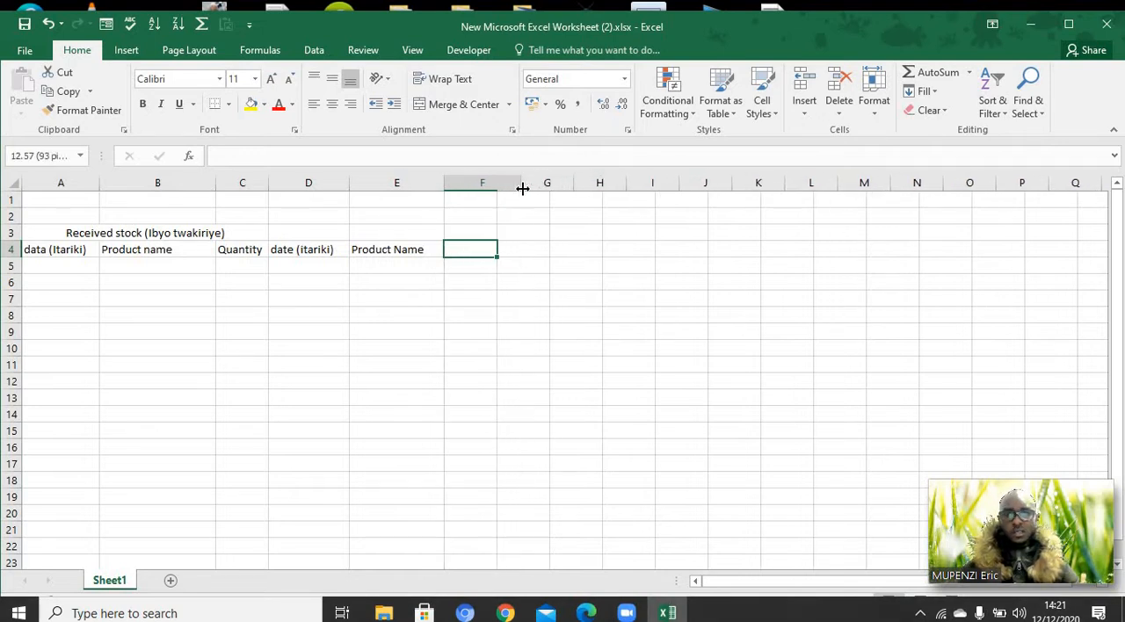
double_click(506, 249)
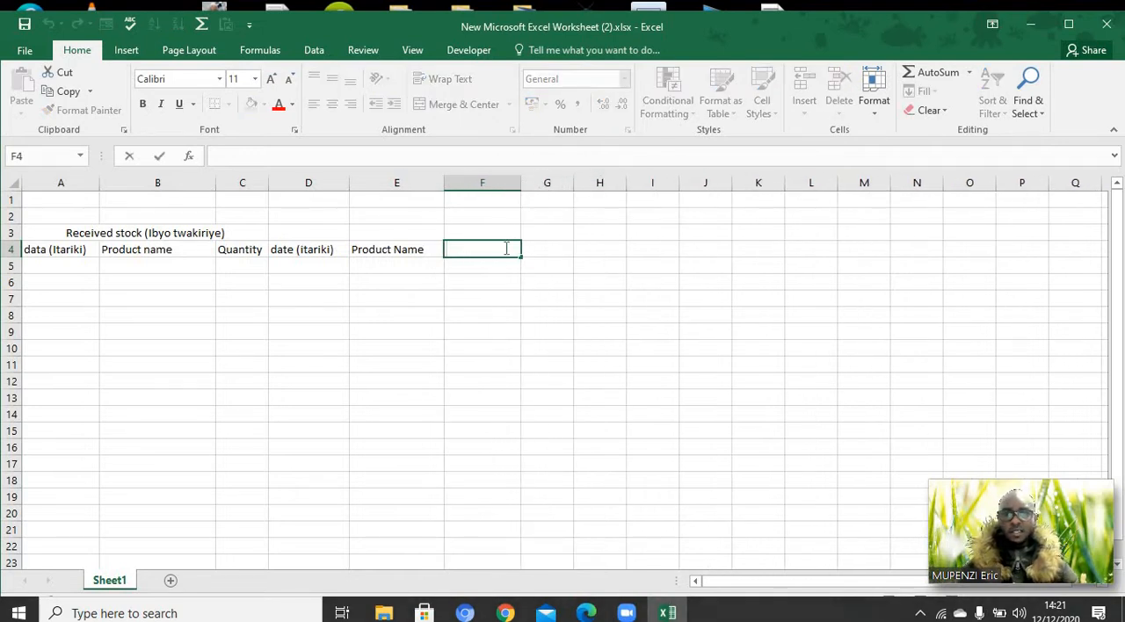
text(Qua)
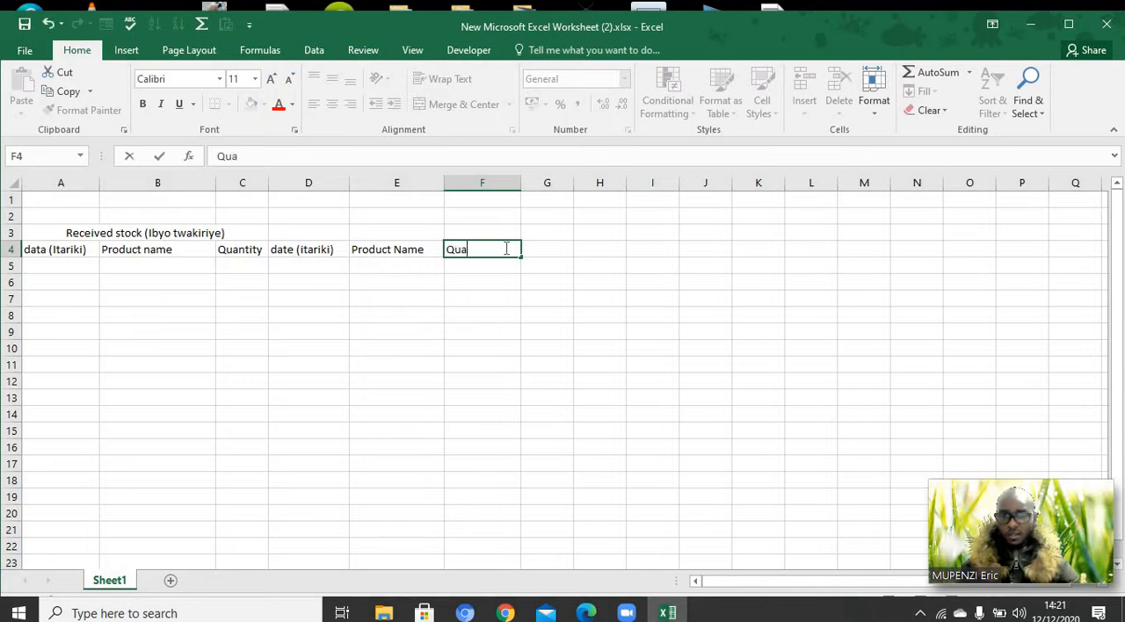
text(ntity)
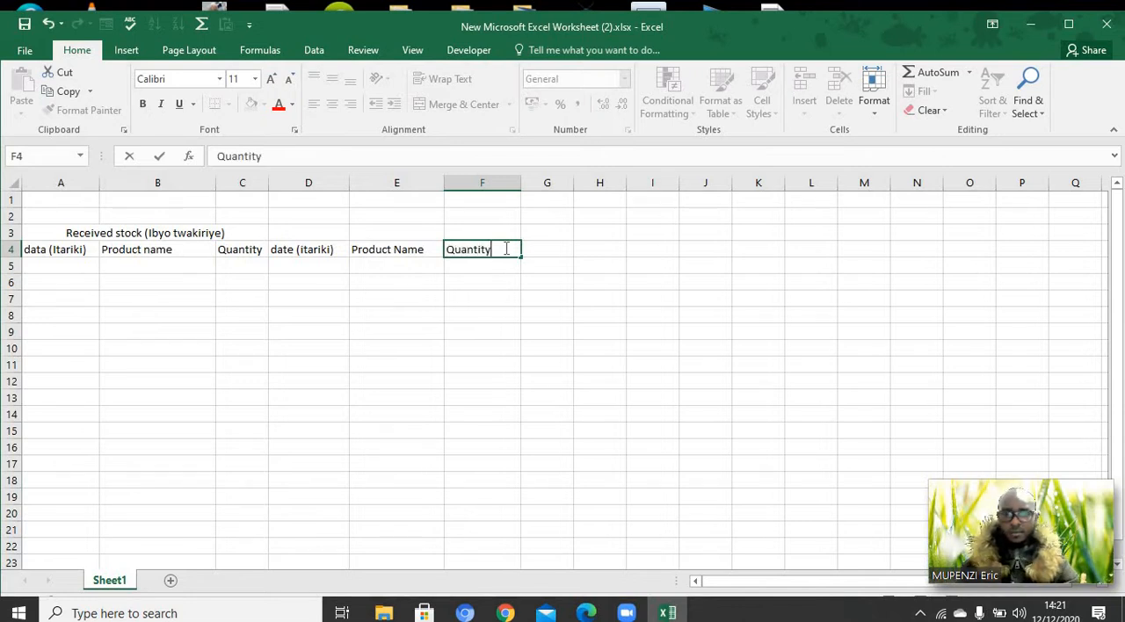
click(552, 252)
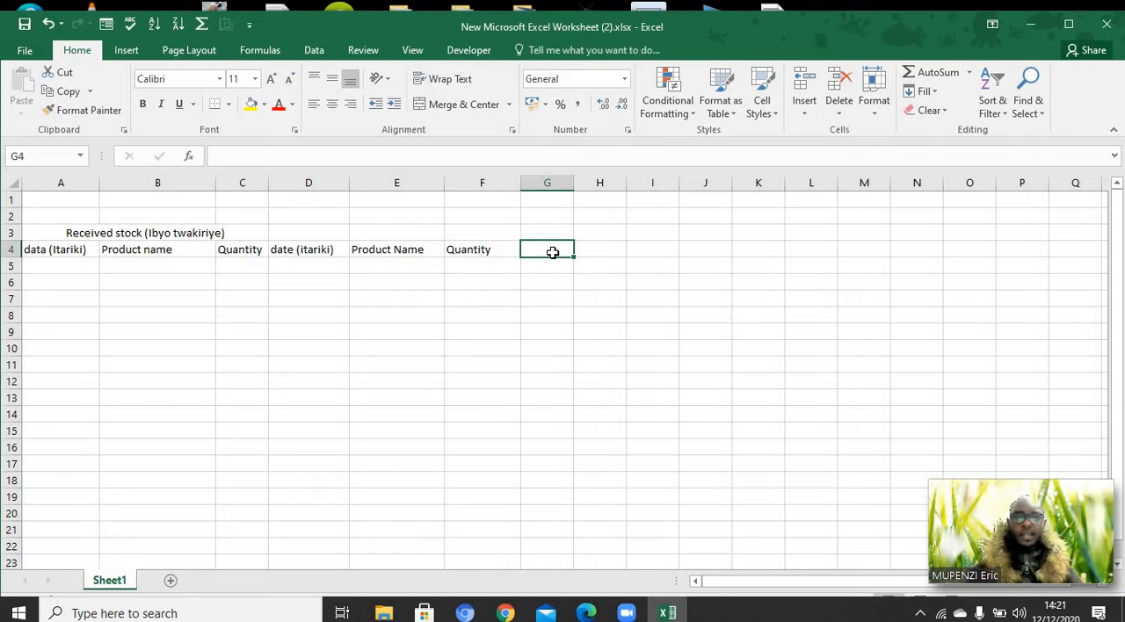
Enter the heading "Opening stock" in cell H3
click(602, 232)
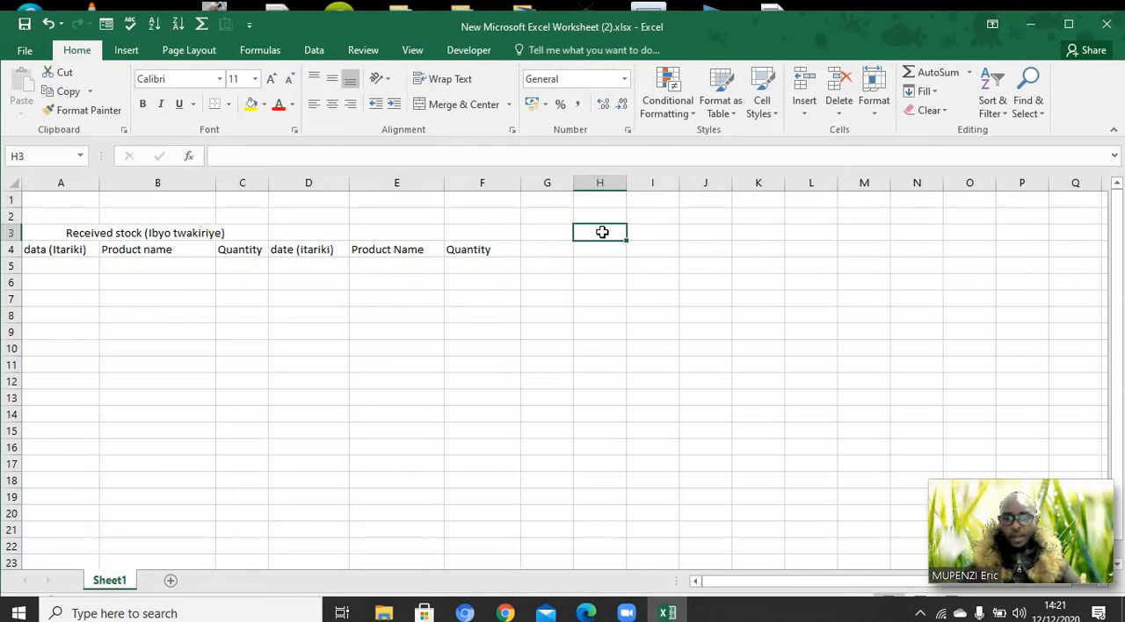
text(Op)
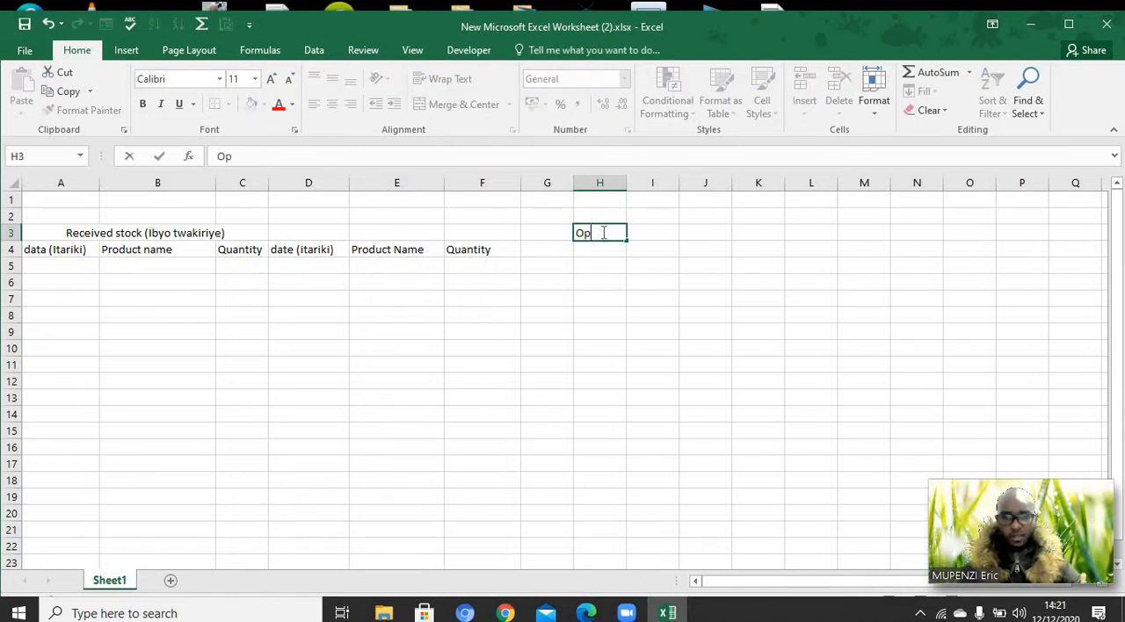
text(eni)
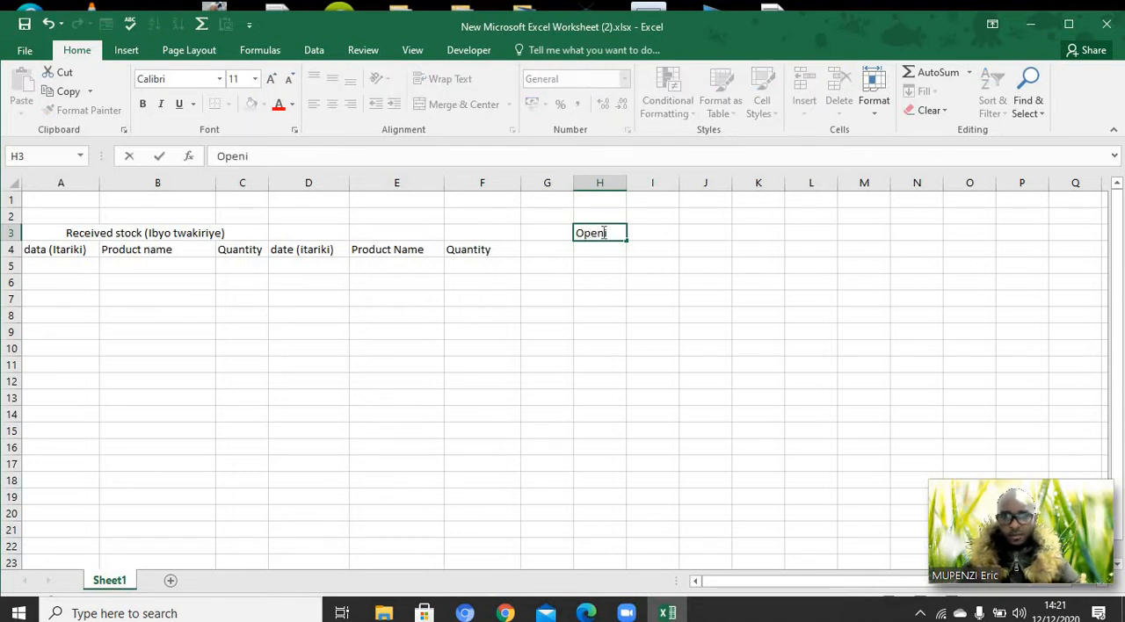
text(ng)
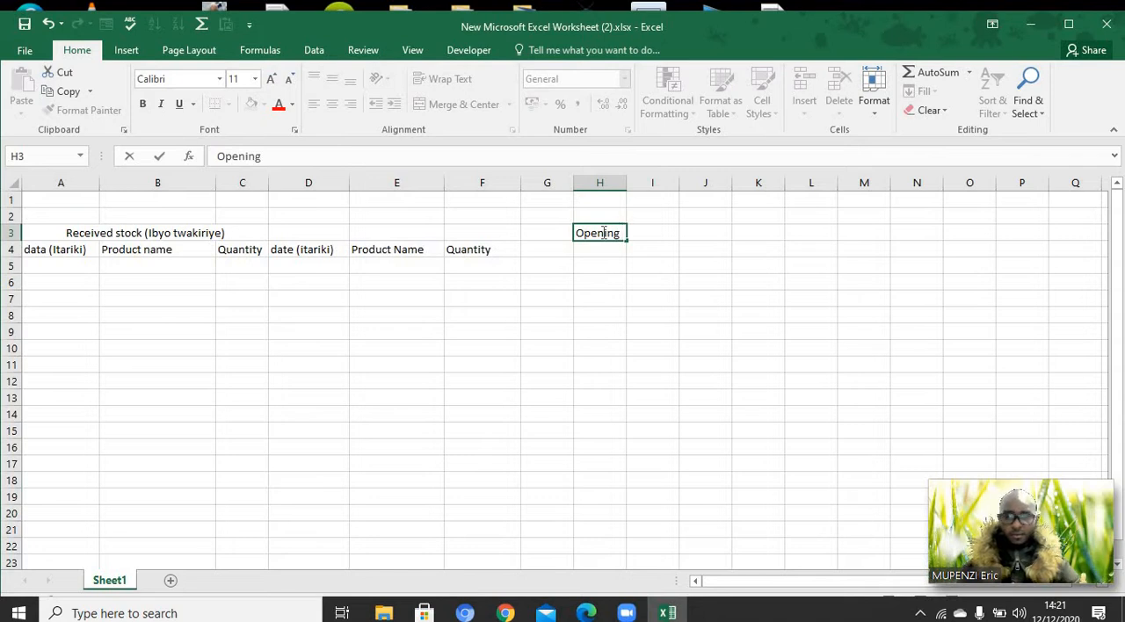
text( stock)
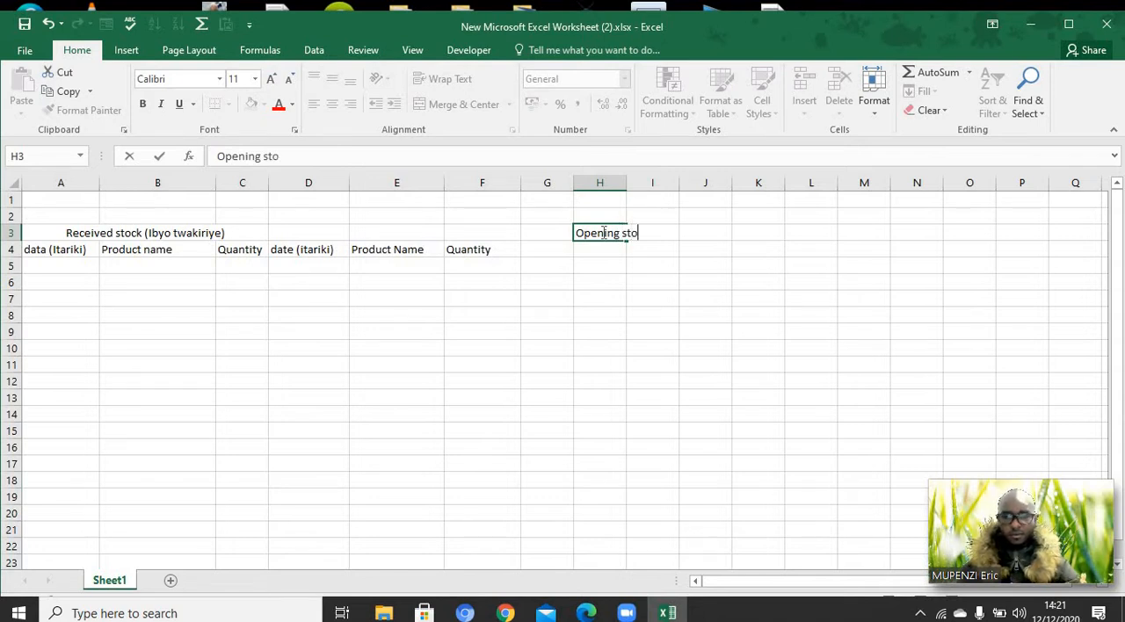
click(683, 297)
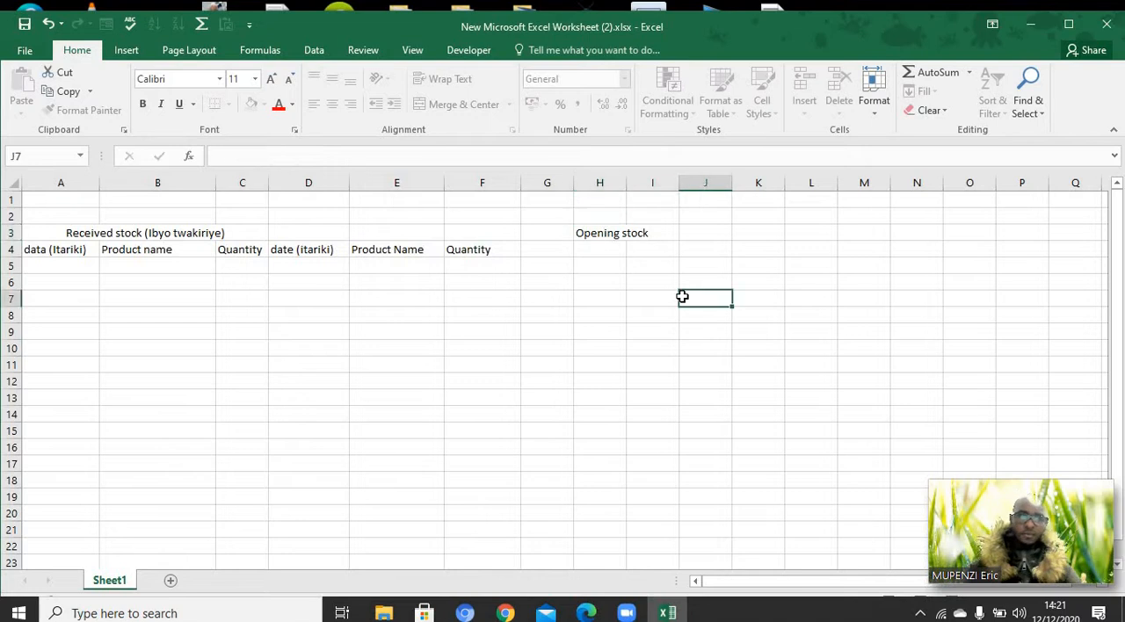
Wrap the "Opening stock" text in cell H3 onto two lines within the column width
click(588, 233)
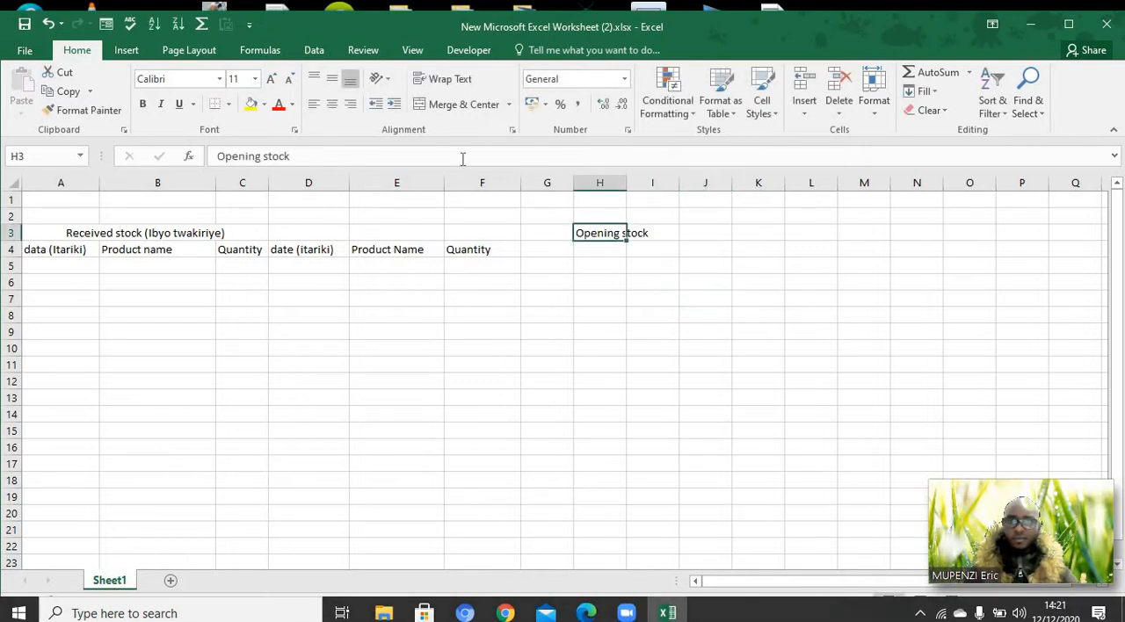
click(448, 81)
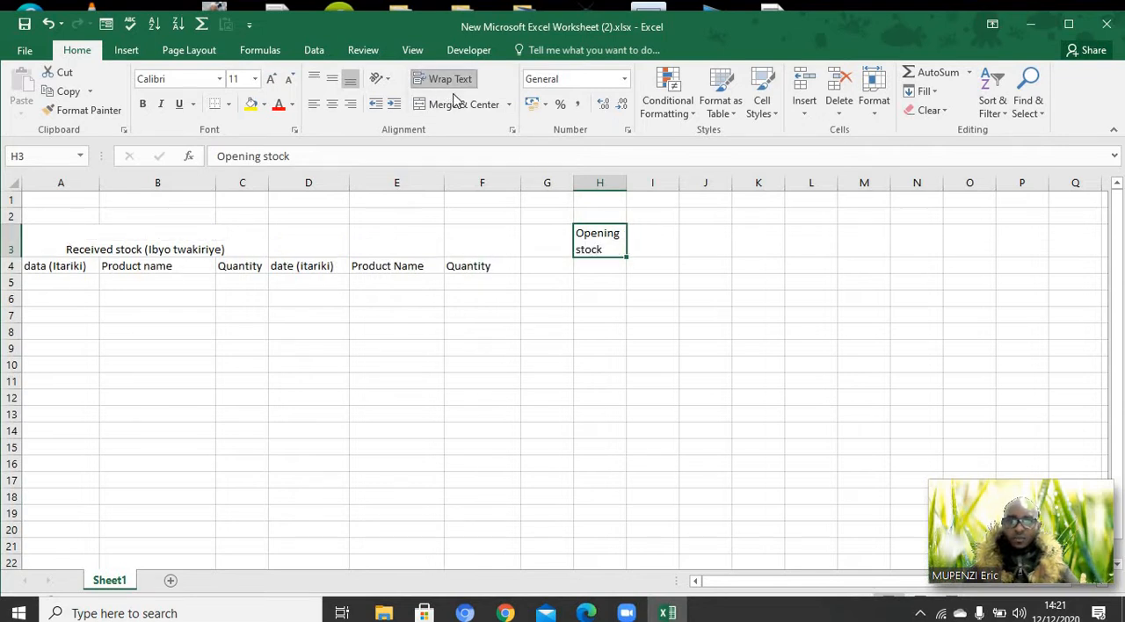
click(645, 247)
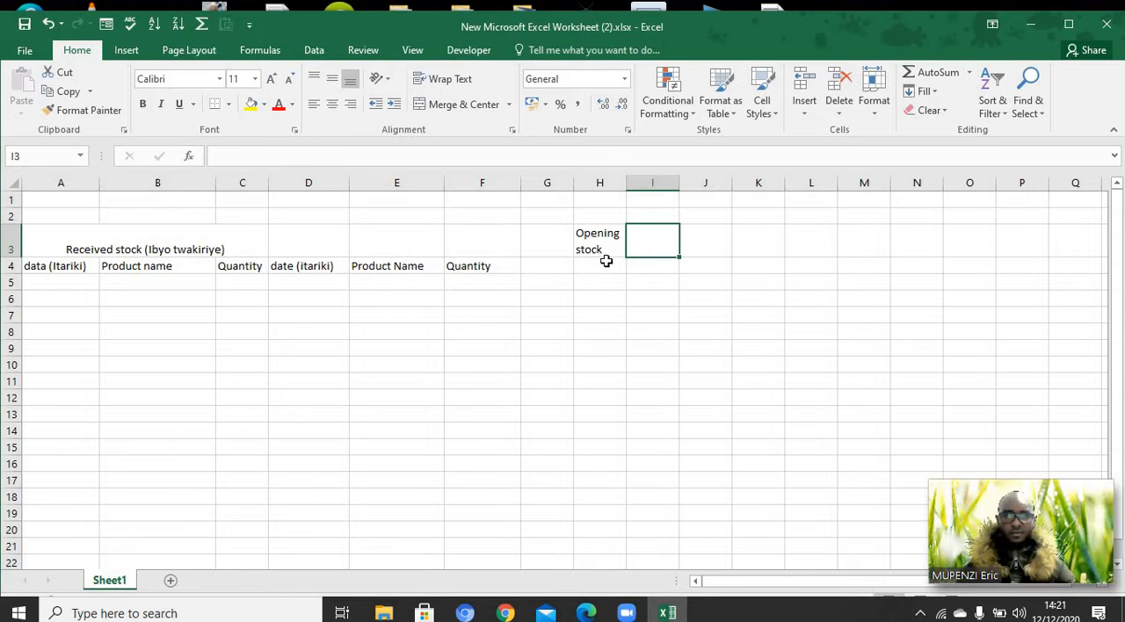
Undo the text wrap in H3, and instead merge and center H3:H4 with wrapped, middle-aligned text
click(607, 262)
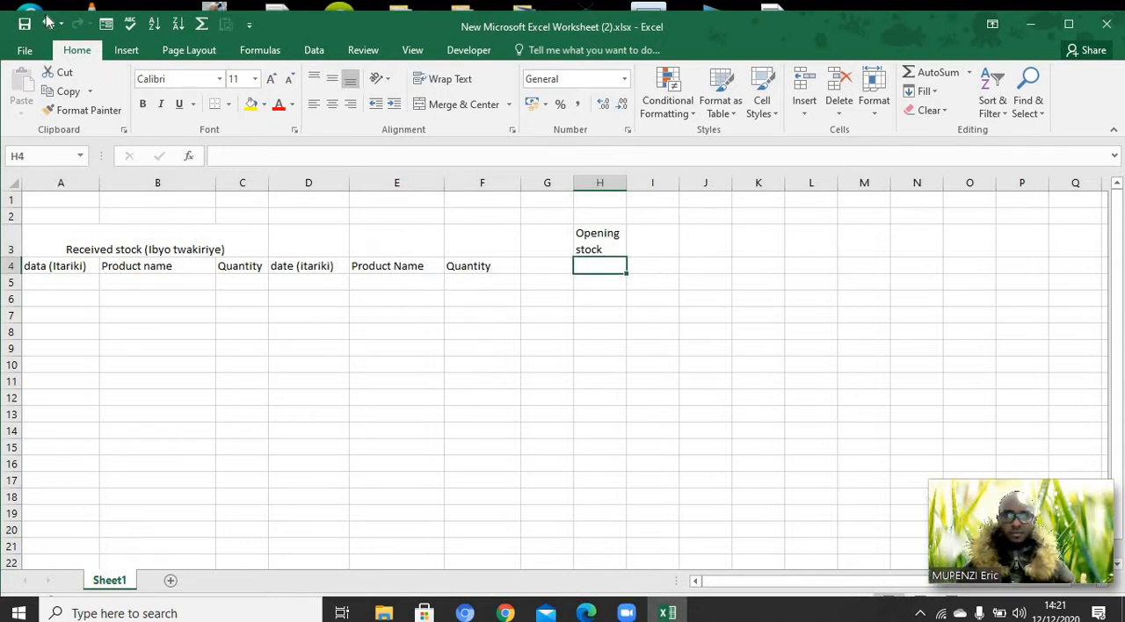
key(ctrl+z)
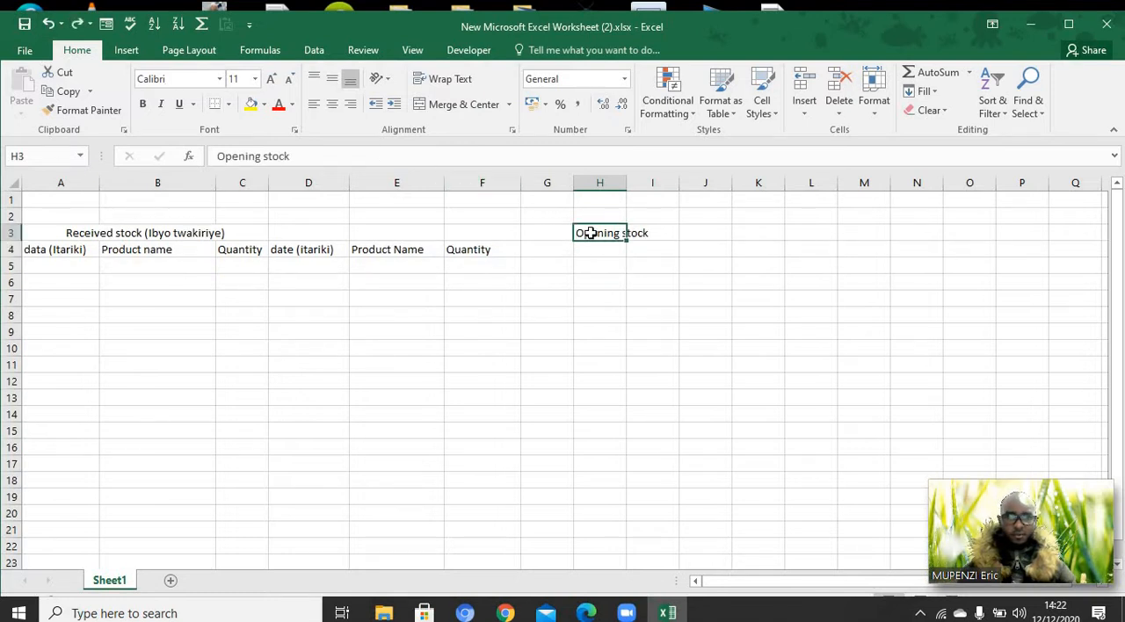
drag(590, 242, 593, 249)
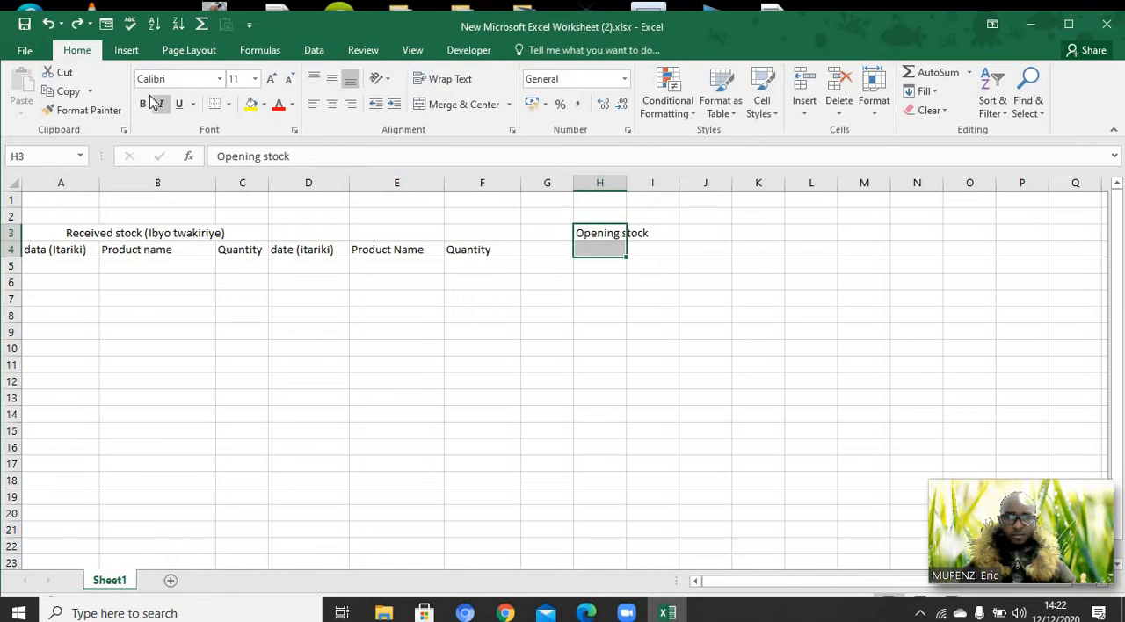
click(463, 112)
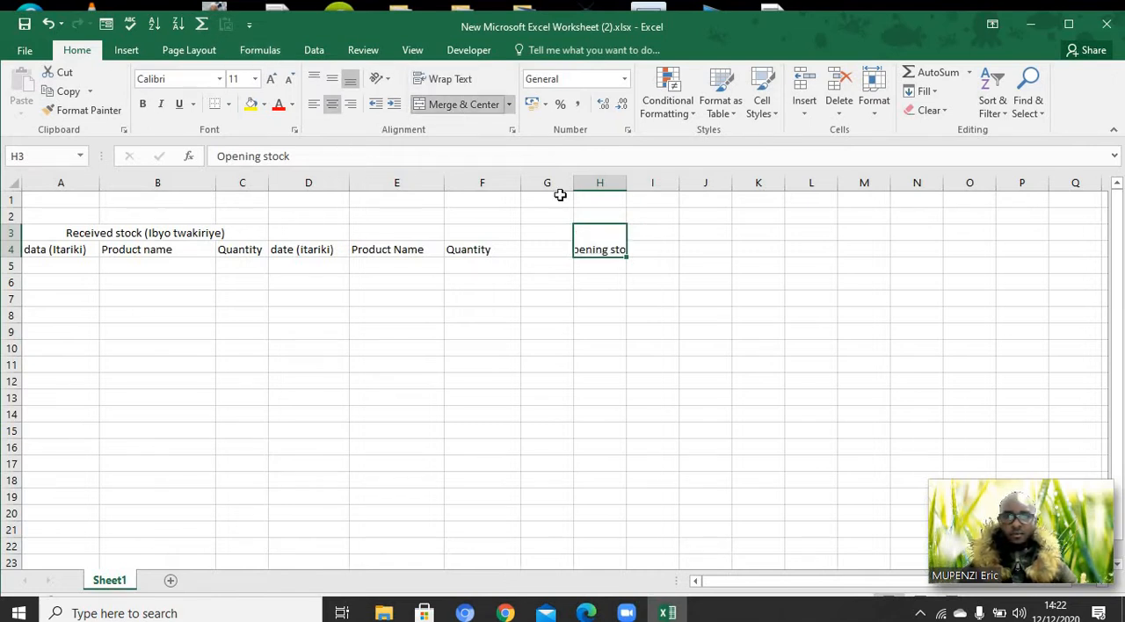
click(450, 80)
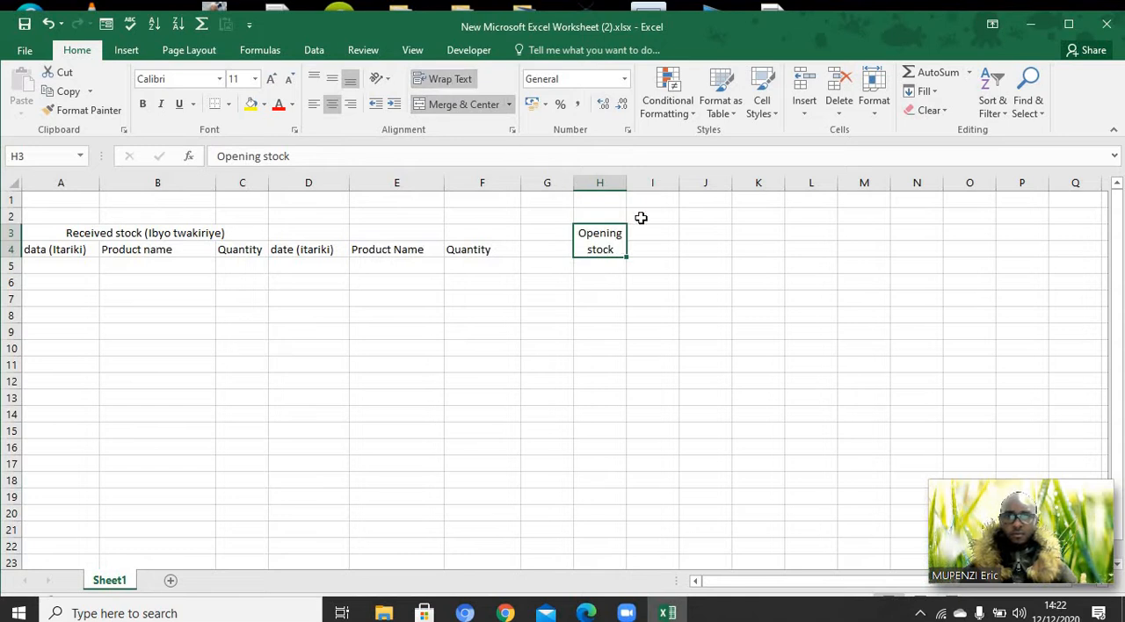
click(332, 80)
click(645, 254)
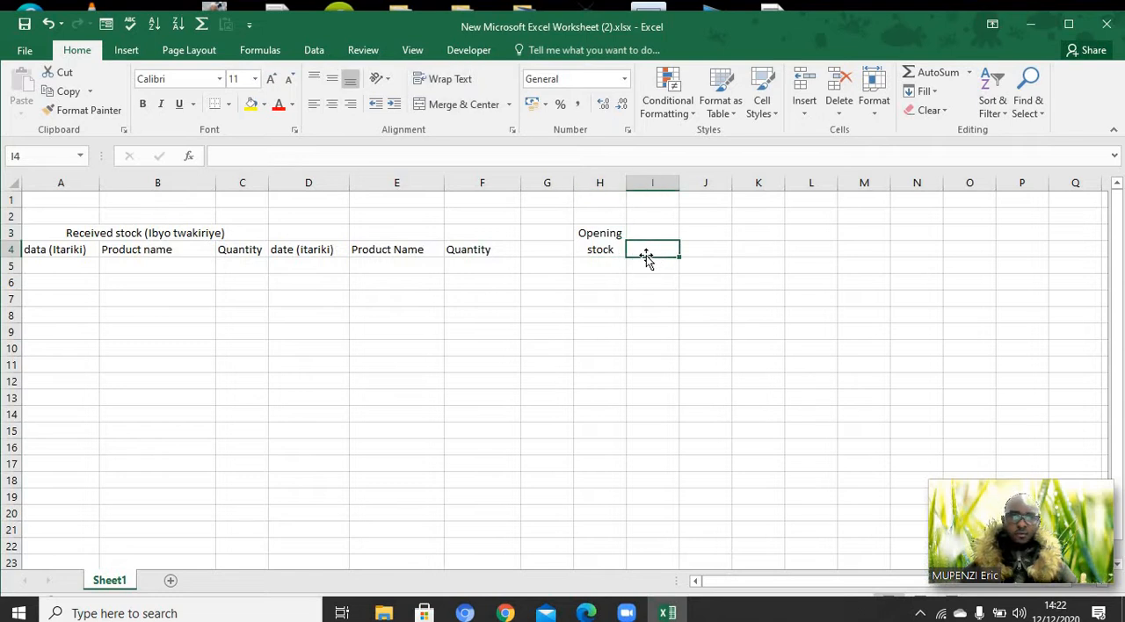
Merge and center cells I3:J3 beside the "Opening stock" heading
click(661, 232)
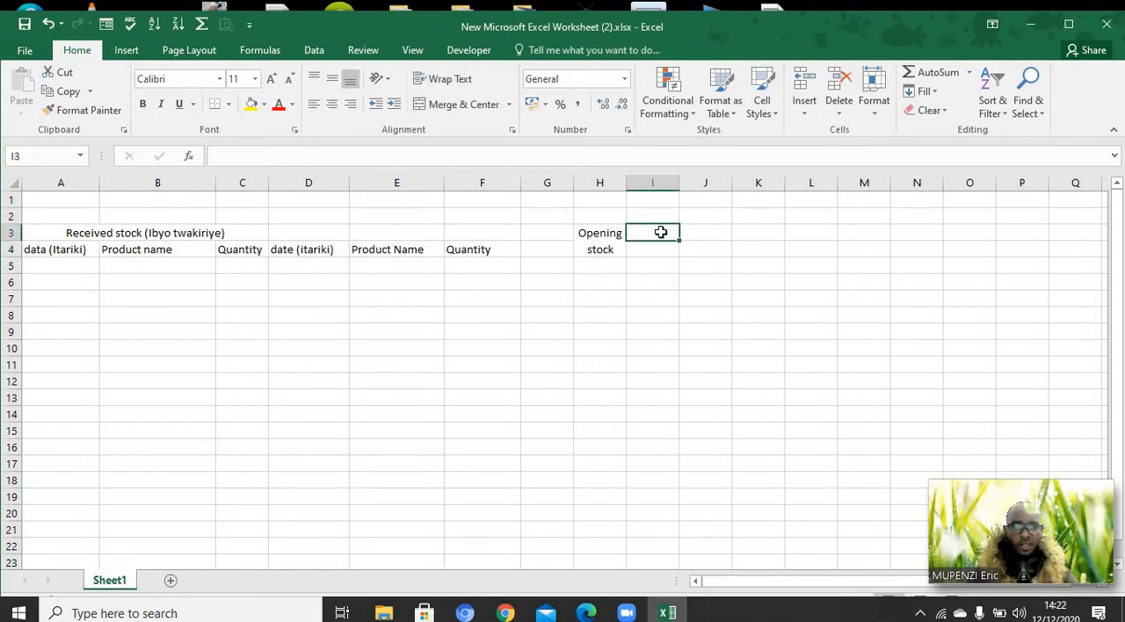
drag(661, 233, 700, 231)
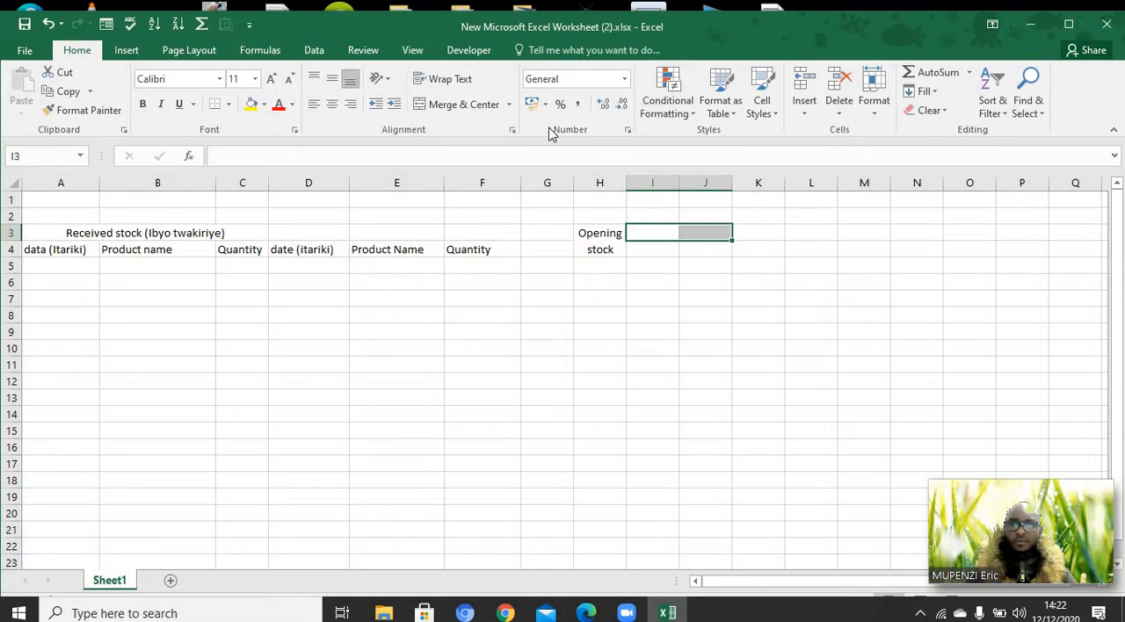
click(464, 105)
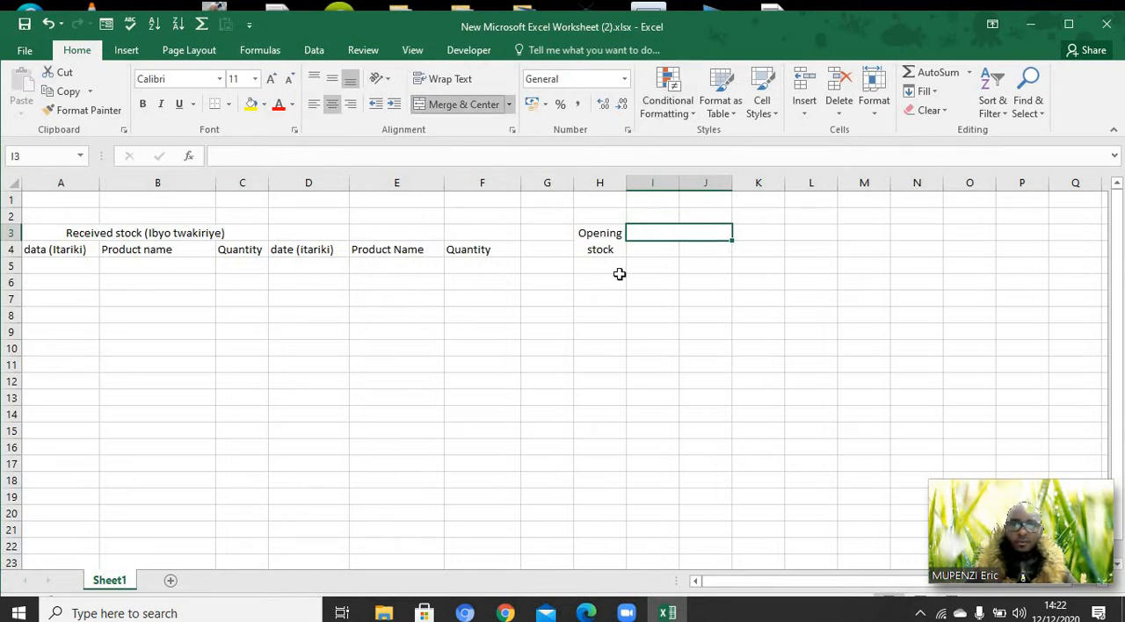
double_click(659, 229)
text(B)
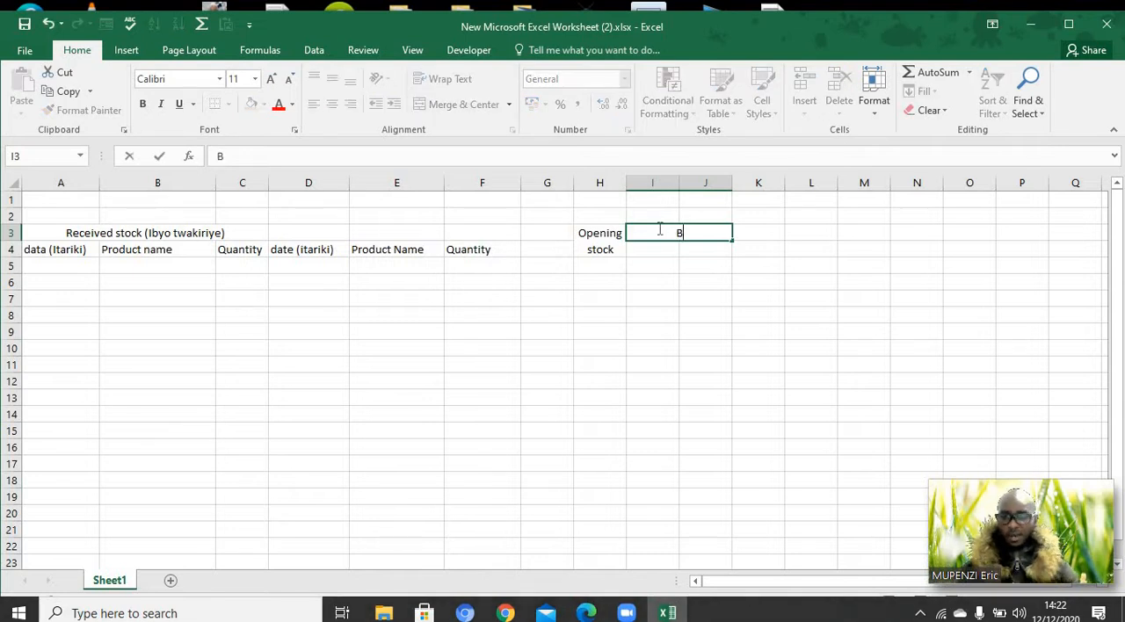
text(alance)
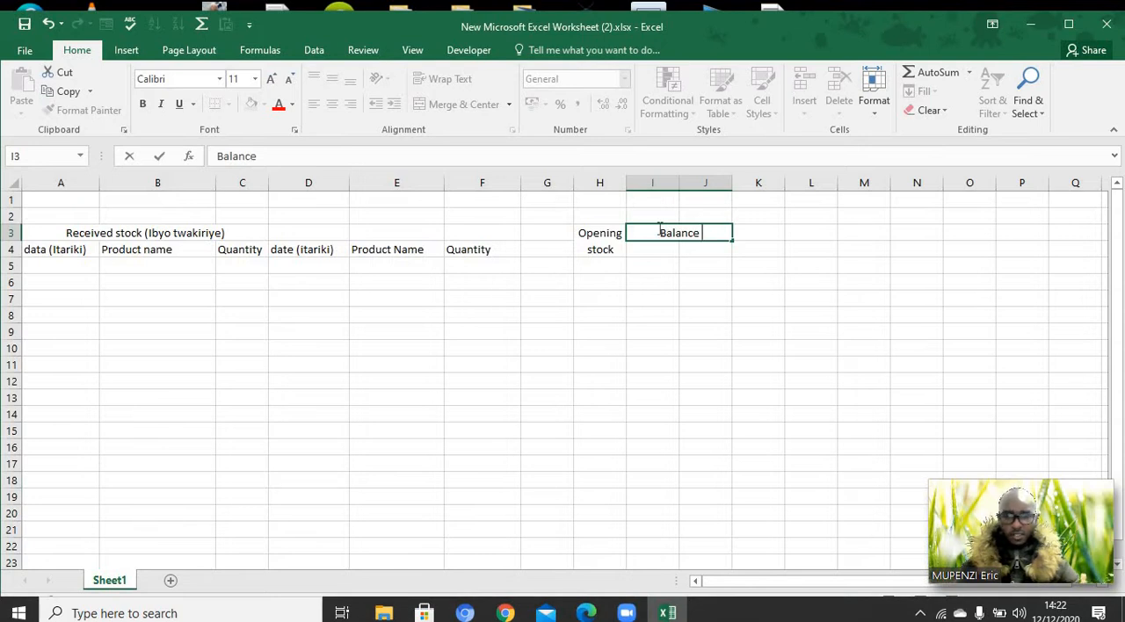
key(BackSpace)
key(BackSpace)
key(BackSpace)
key(BackSpace)
key(BackSpace)
key(BackSpace)
key(BackSpace)
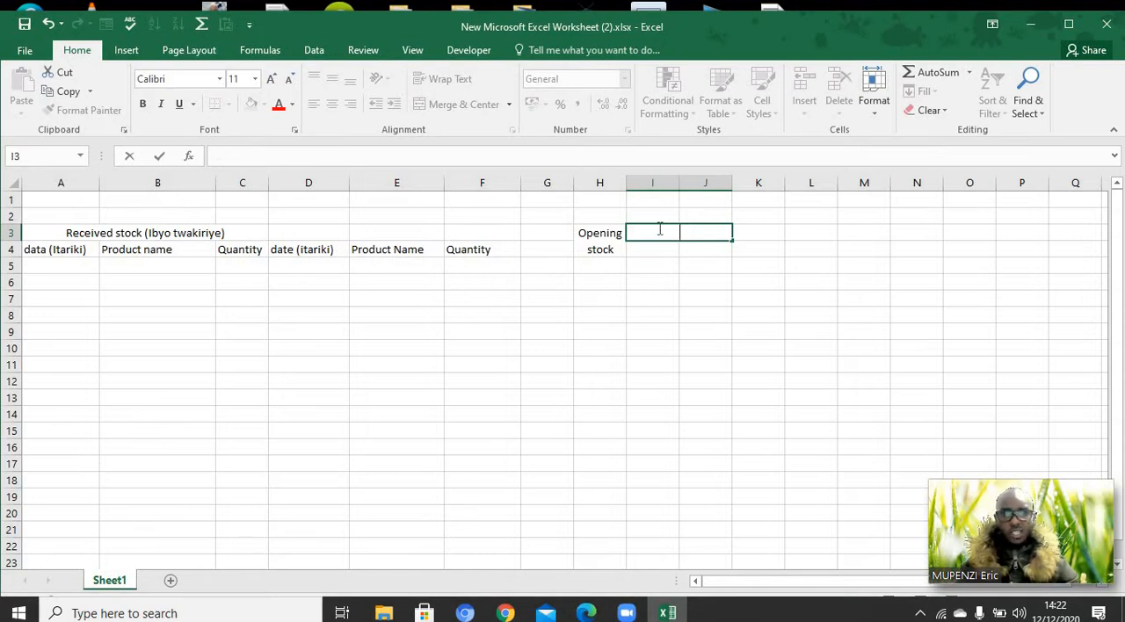
Enter the heading "Stock Balance" in the merged cell I3:J3
text(Stock)
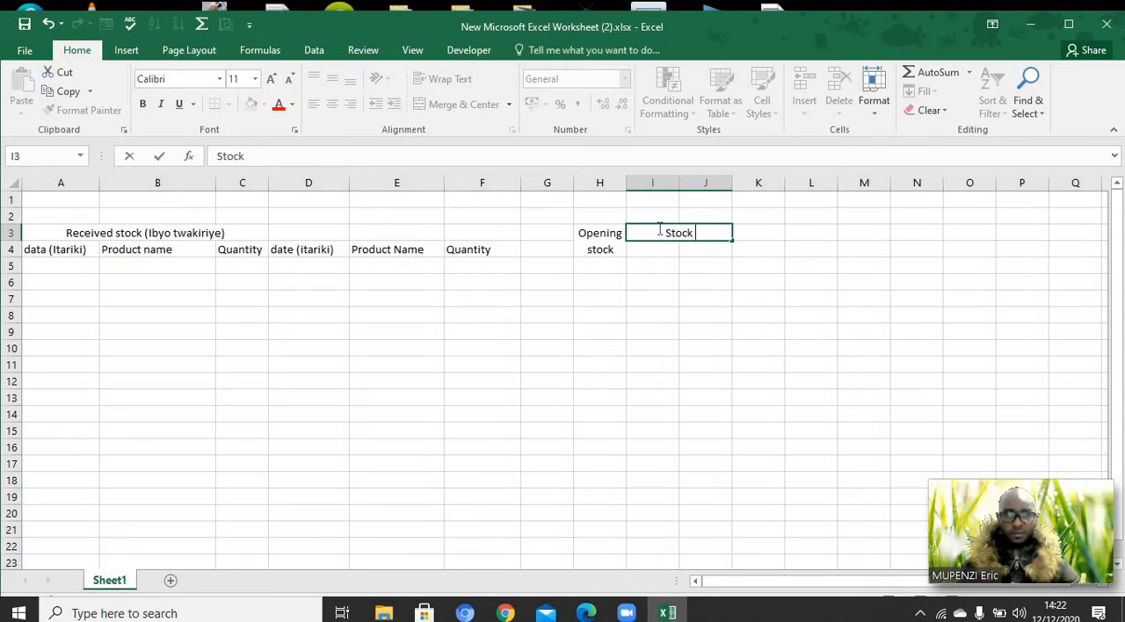
text( Balance)
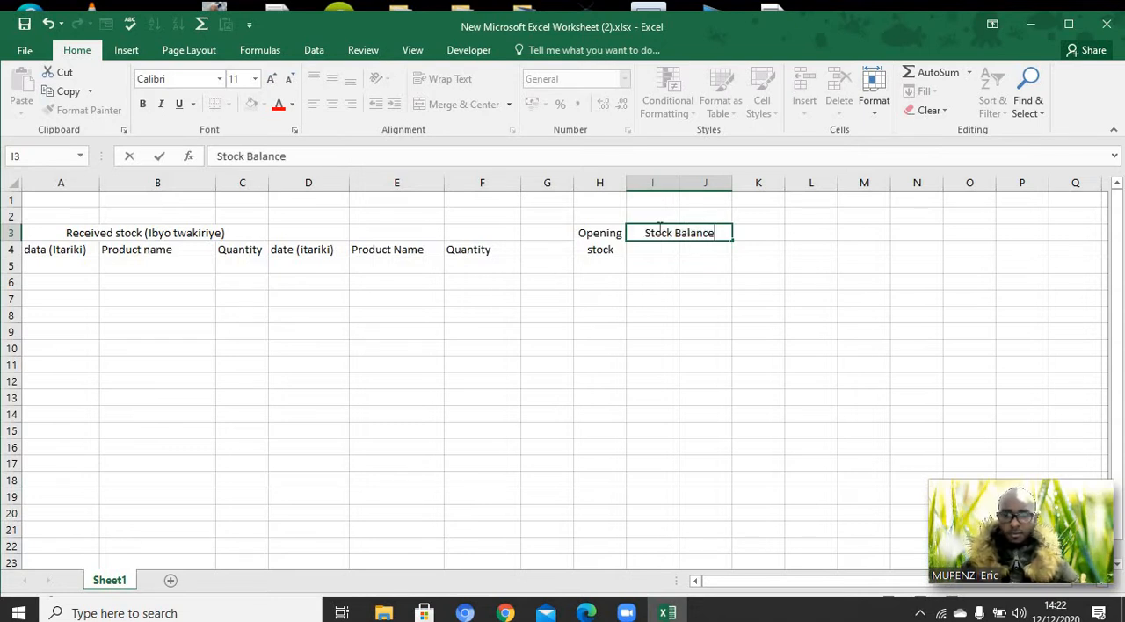
click(668, 262)
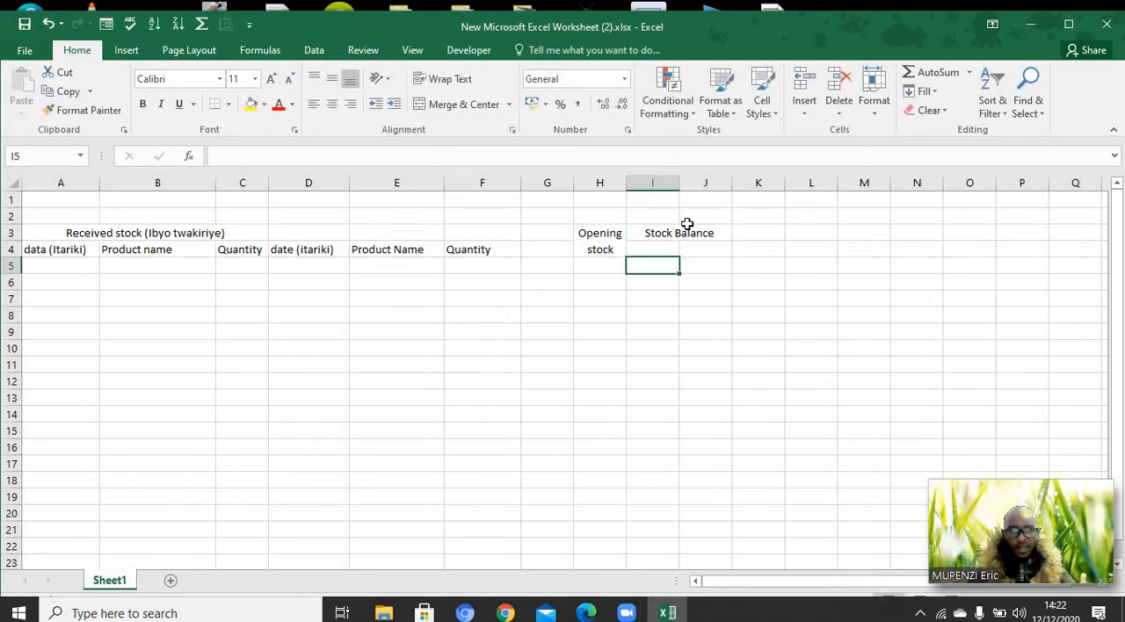
Widen column I to about one and a half times its width and enter the header "Product Name" in cell I4
click(657, 246)
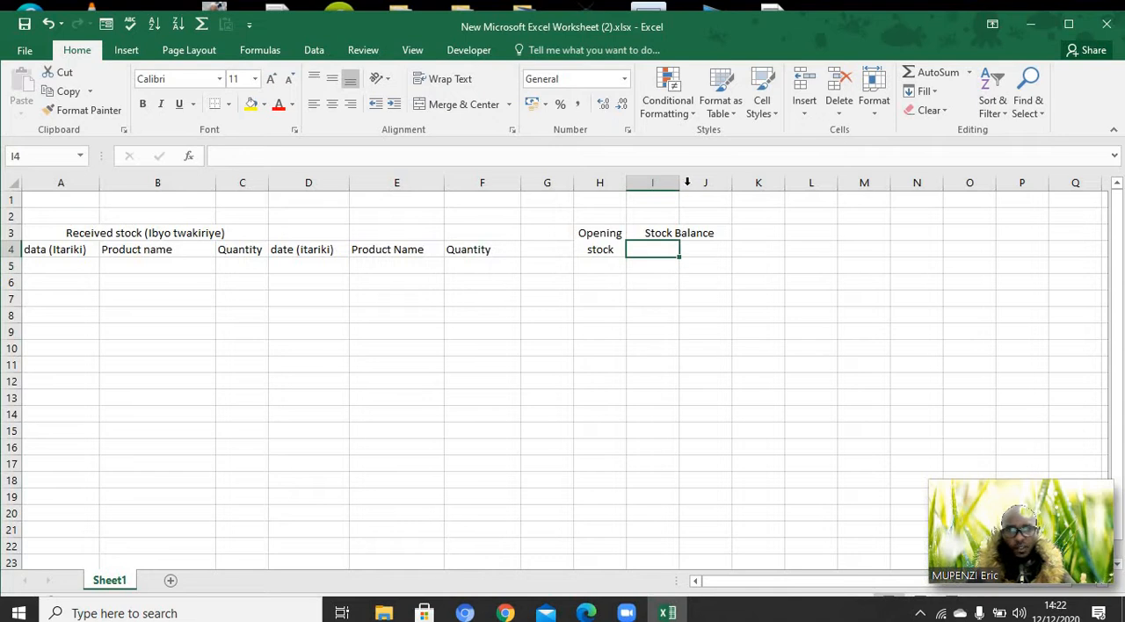
drag(679, 183, 705, 185)
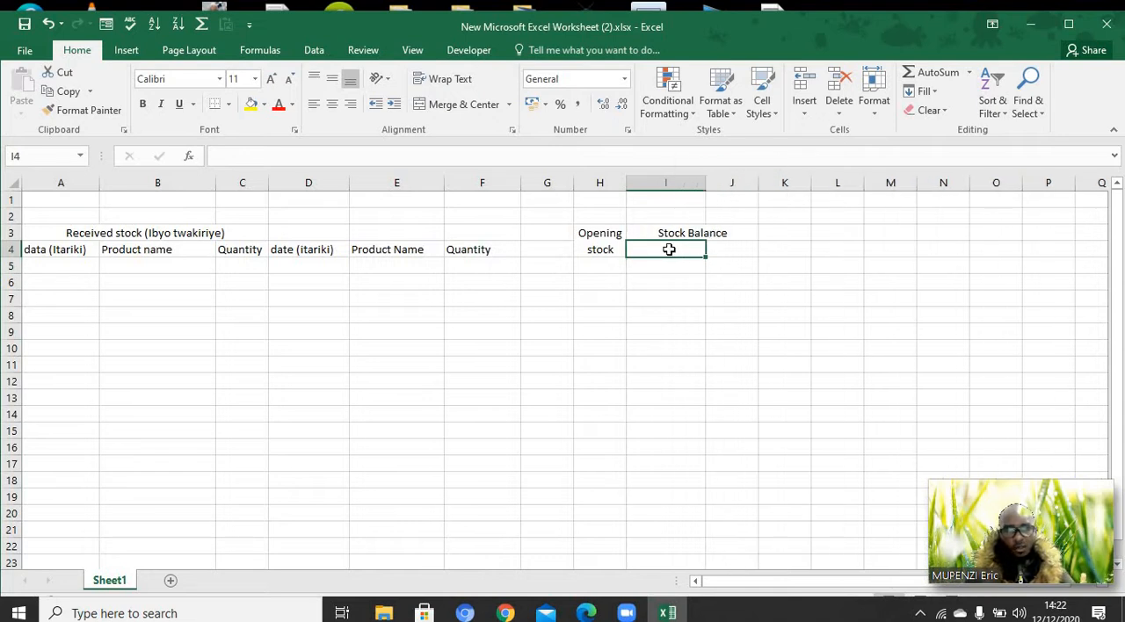
double_click(669, 248)
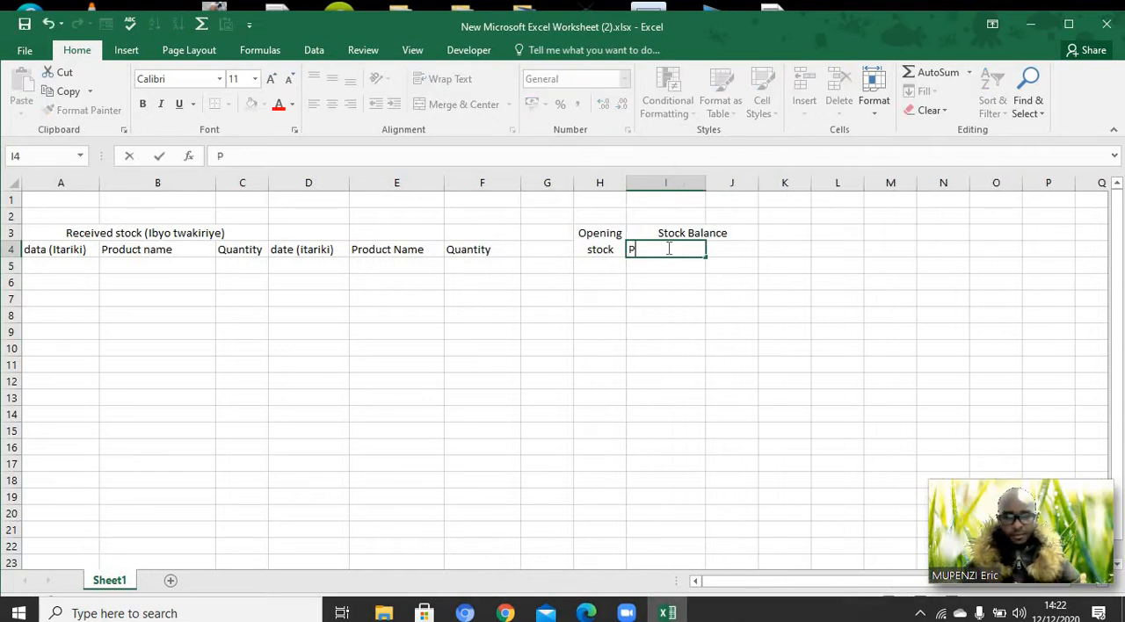
text(Product)
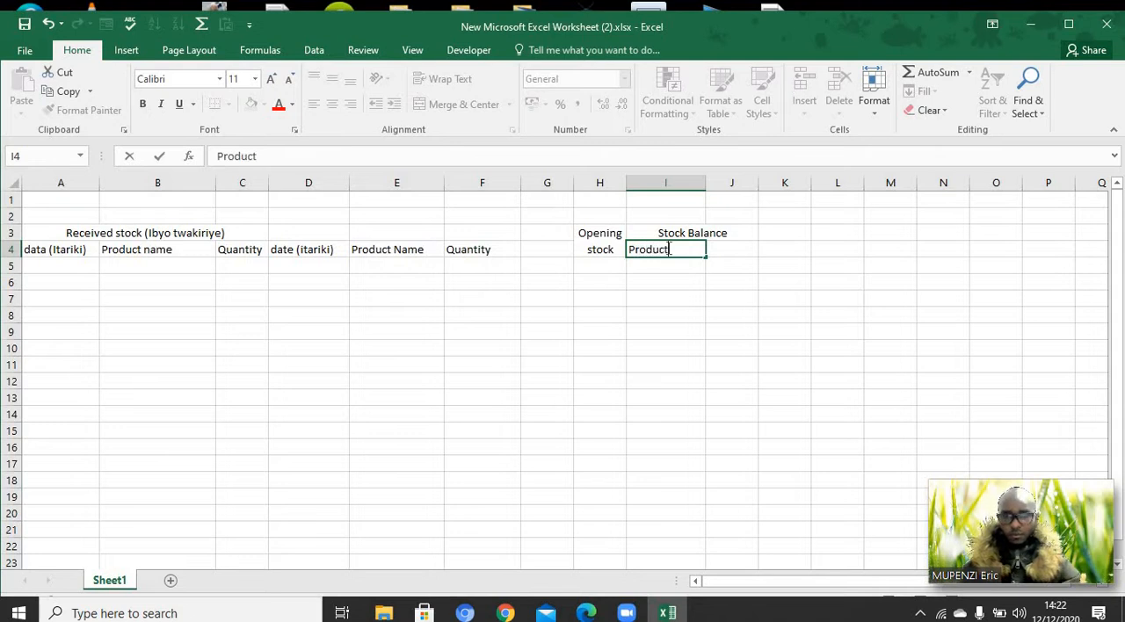
text( Name)
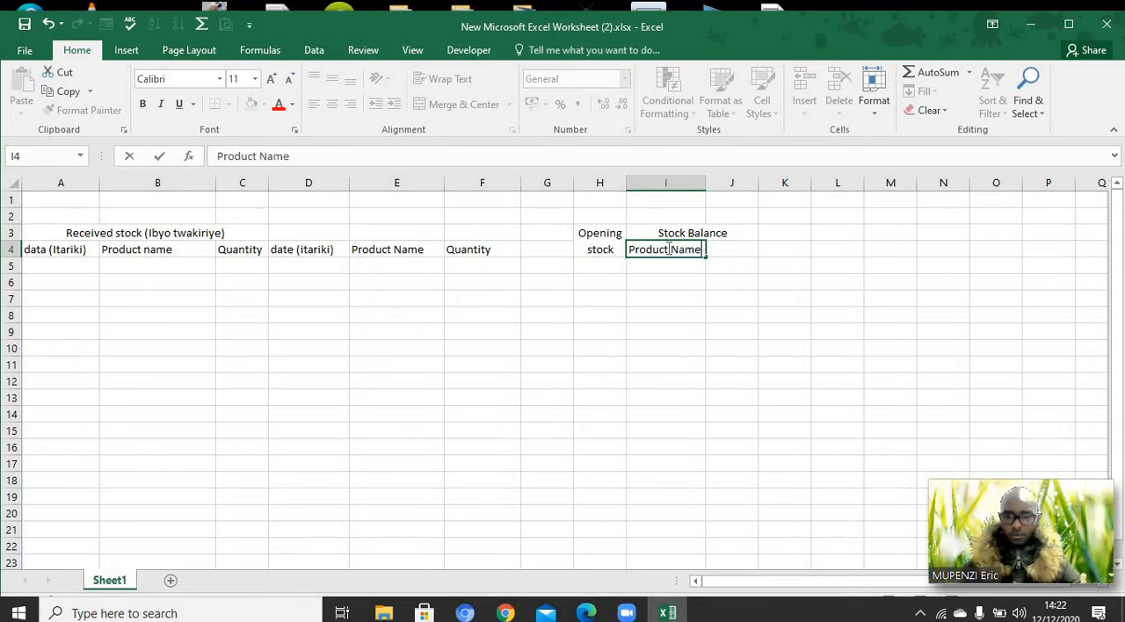
Enter the header "Quantity" in cell J4 under the Stock Balance heading
click(720, 249)
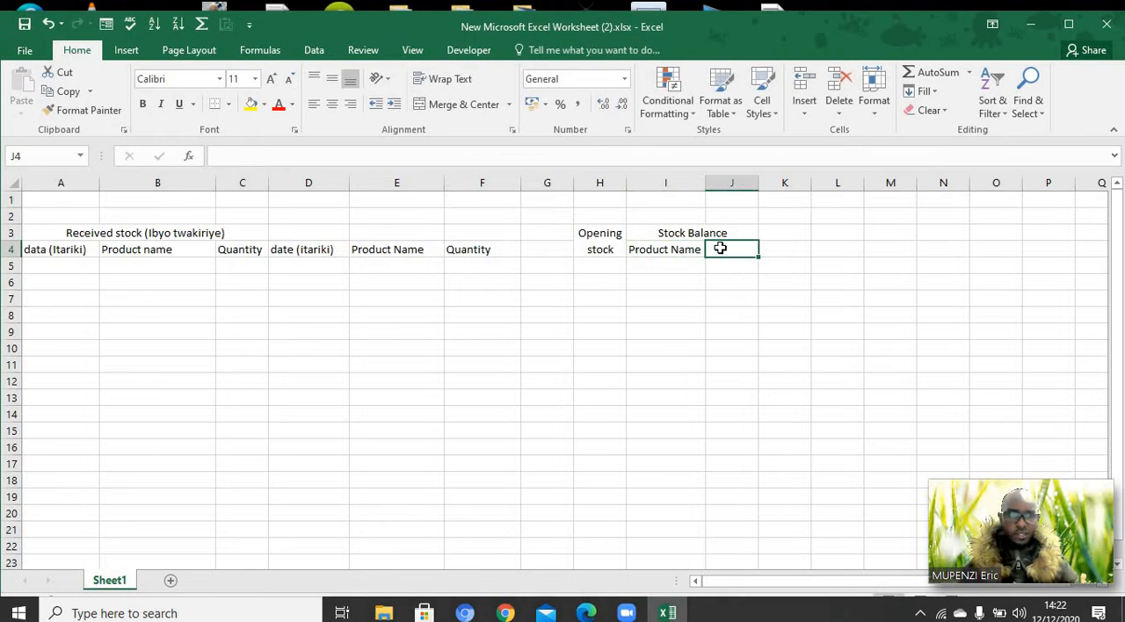
text(Quanti)
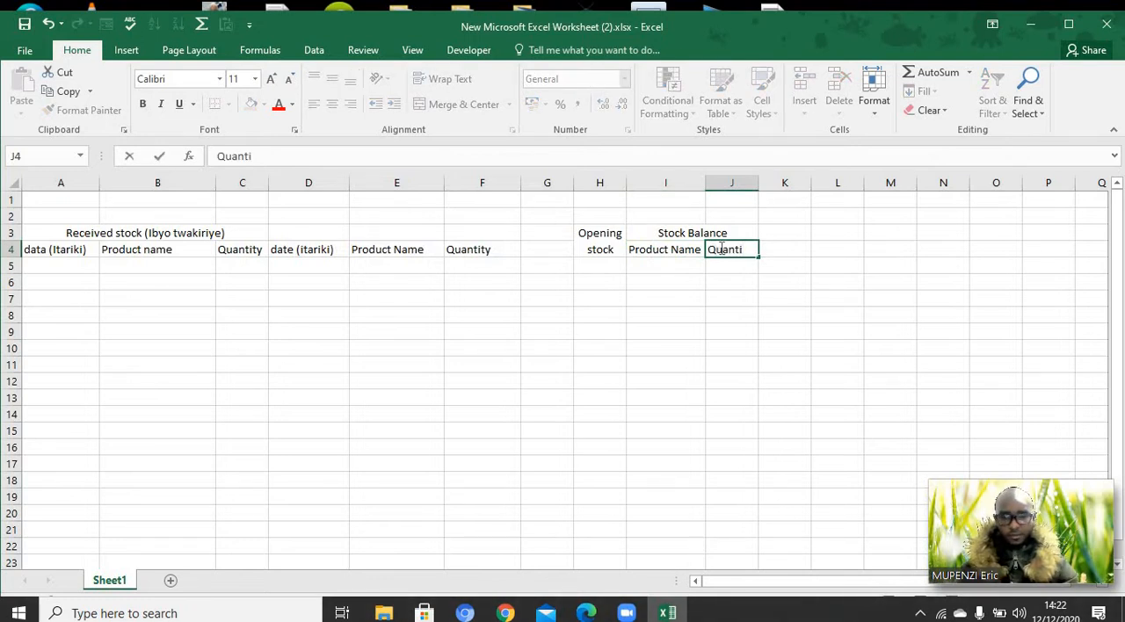
text(ty)
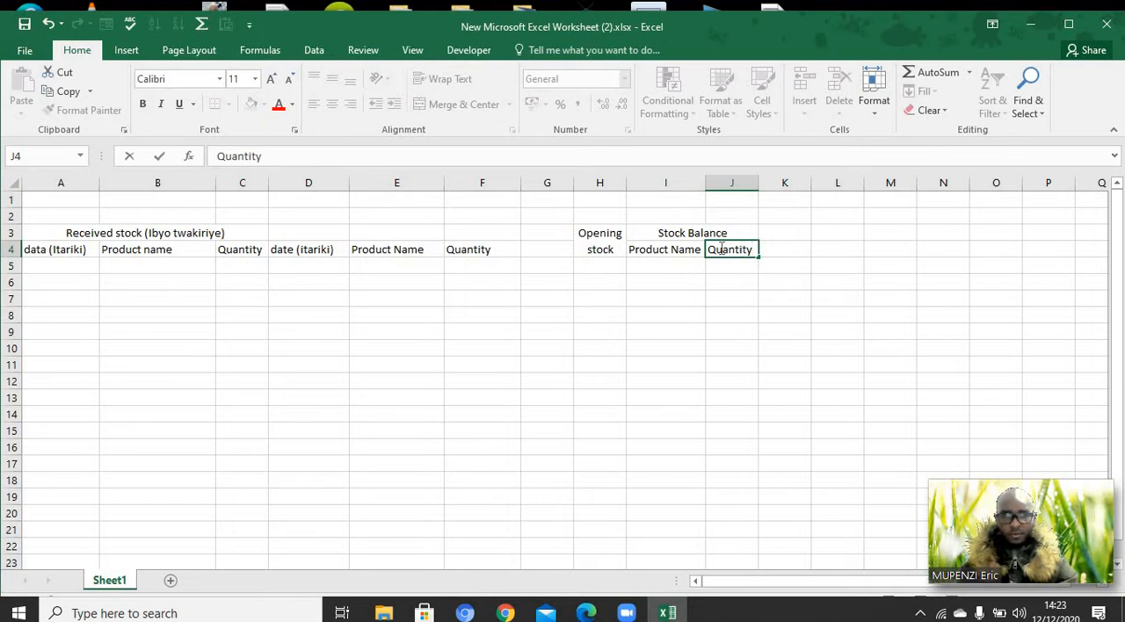
click(726, 291)
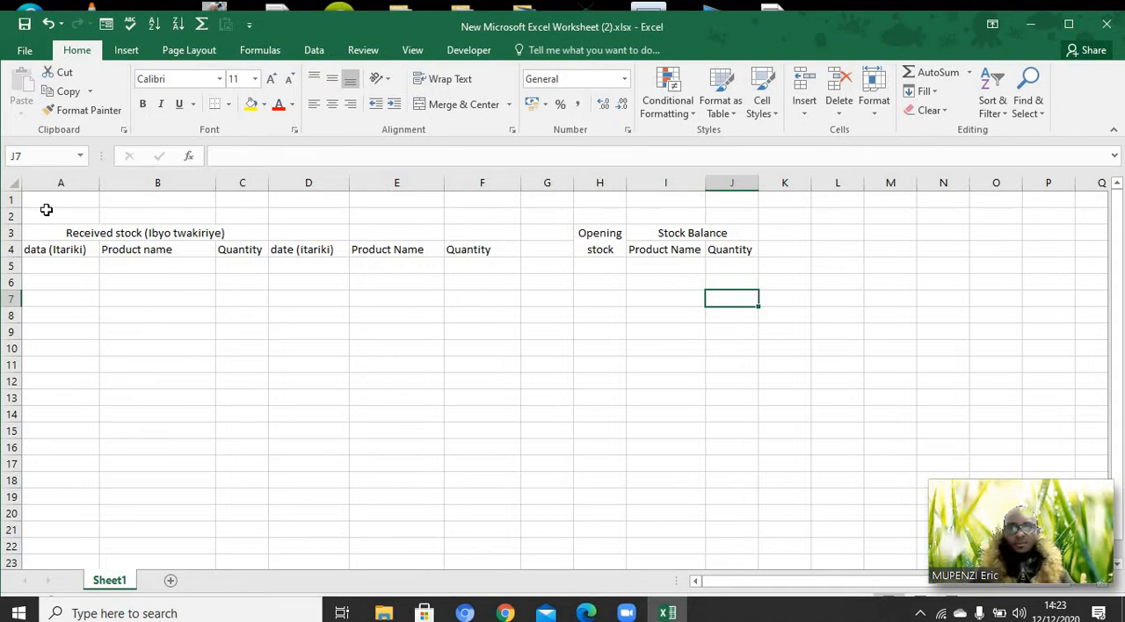
Apply All Borders to the range A1:J17
drag(38, 199, 515, 298)
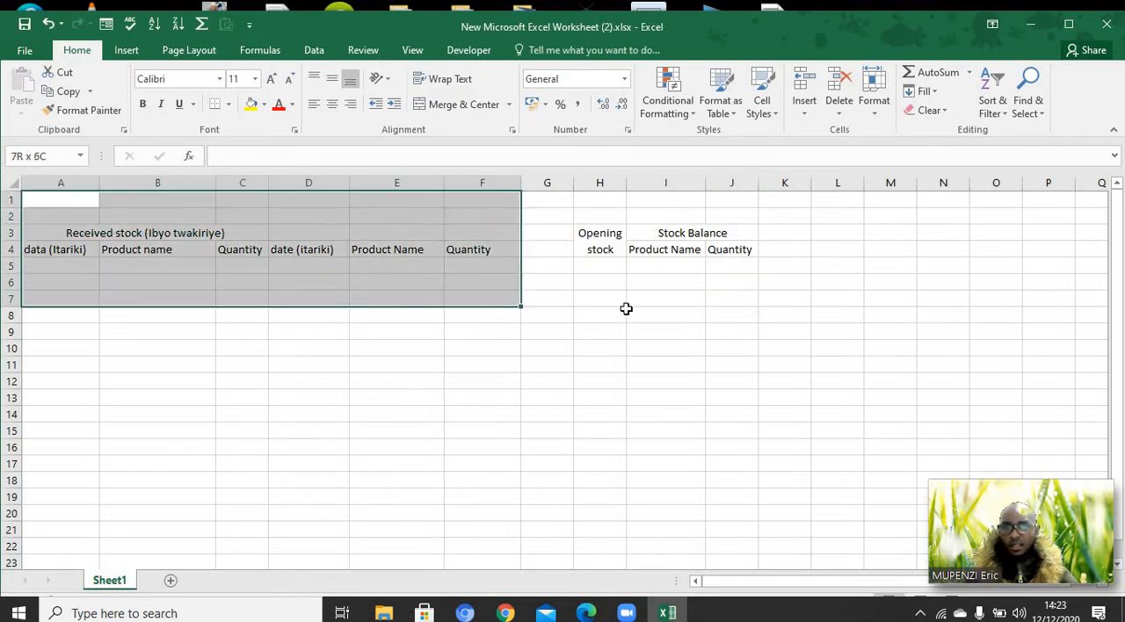
drag(626, 309, 713, 436)
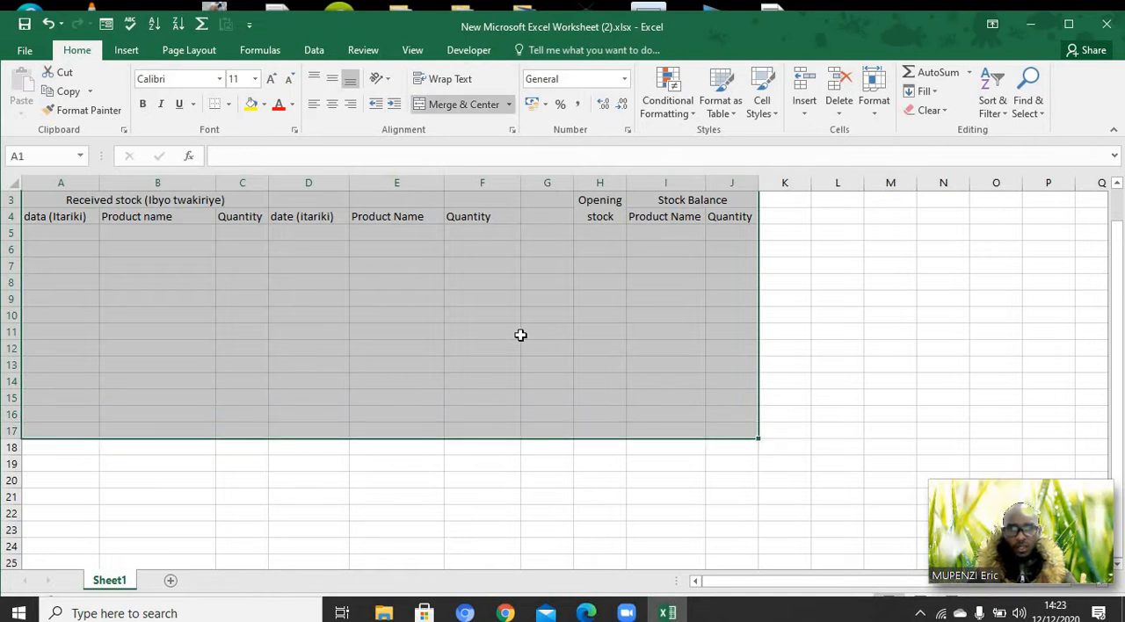
click(228, 104)
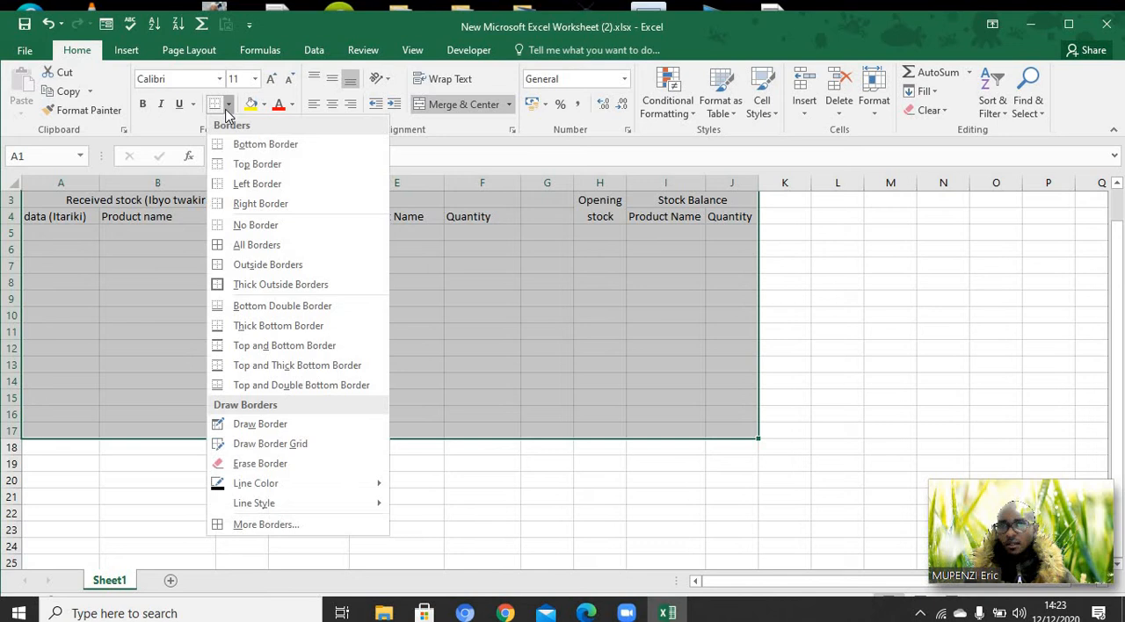
click(239, 246)
scroll(334, 299, up, 1)
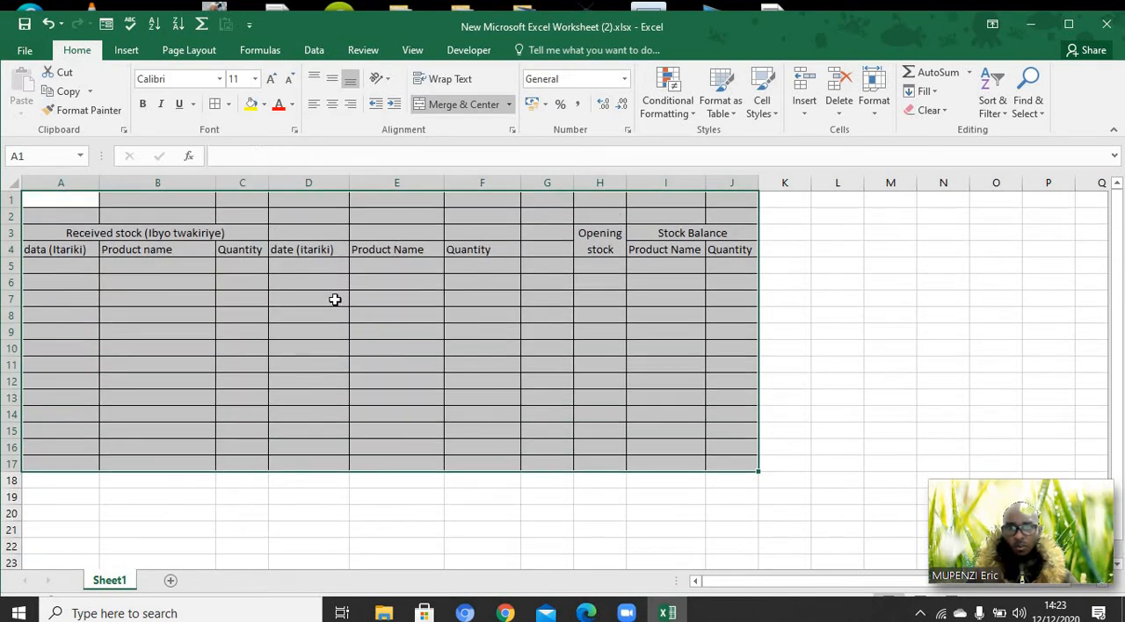
click(579, 306)
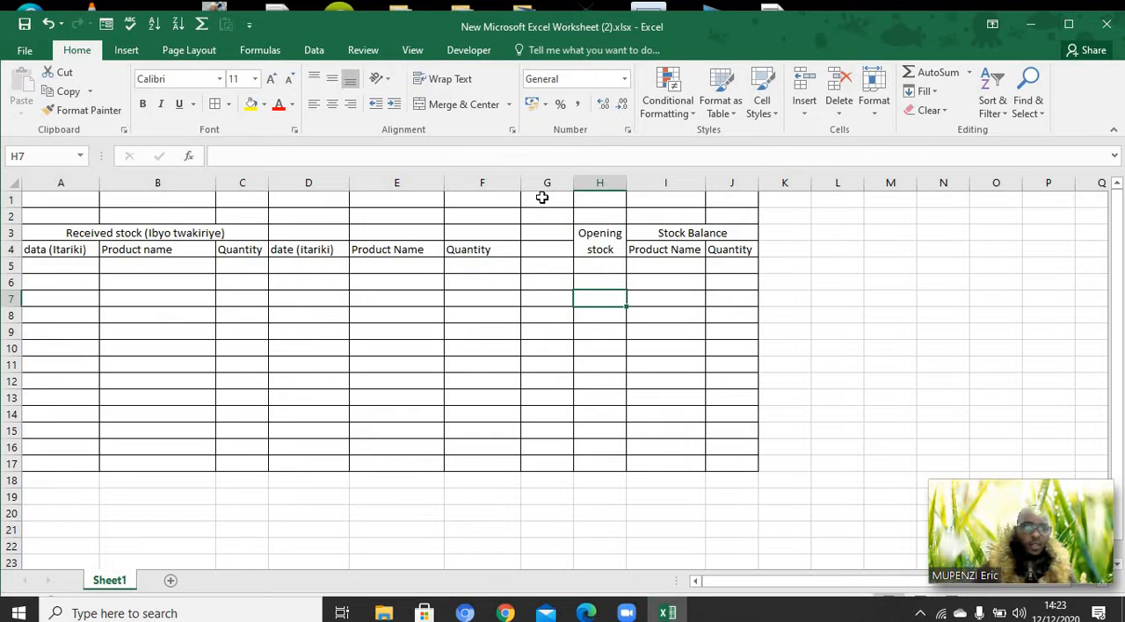
Merge and center G1:G17 into one separator cell and narrow column G to about 60% of its width
drag(543, 198, 545, 463)
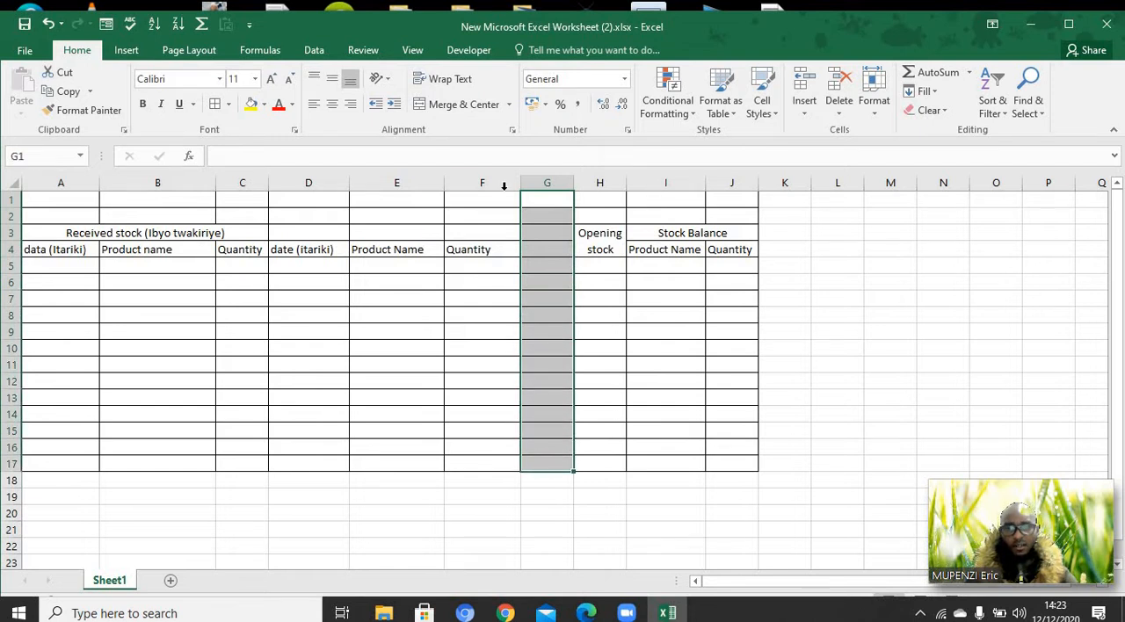
click(466, 109)
drag(570, 186, 553, 185)
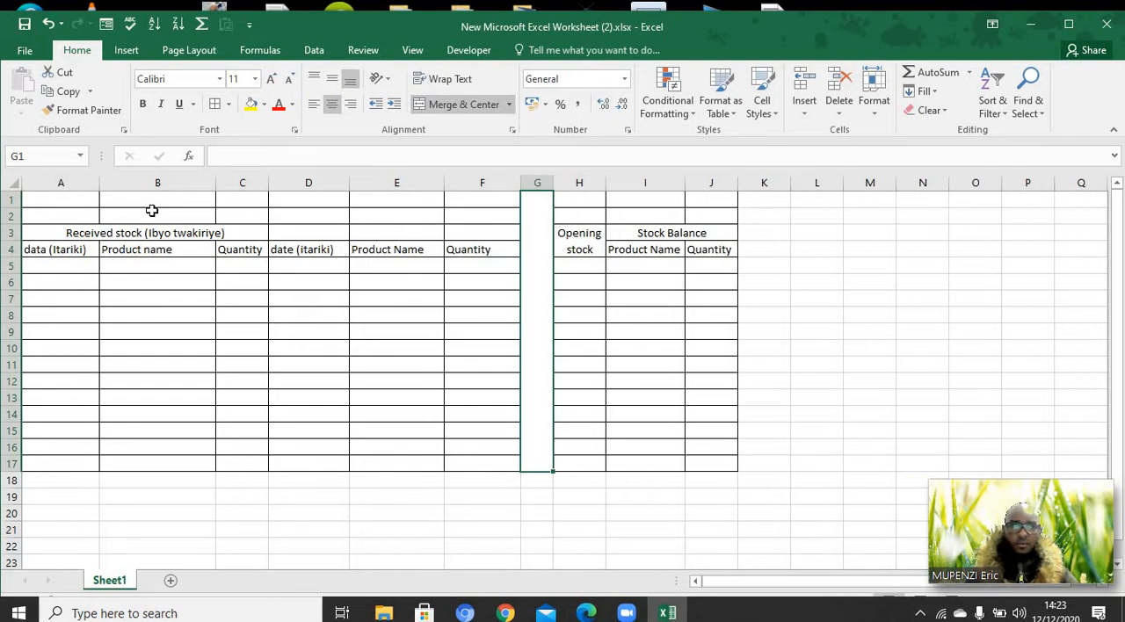
Merge and center A1:F1 and enter the title "STOCK MANAGEMENT SYSTEM" in the merged cell
mouse_move(60, 200)
mouse_down()
mouse_move(384, 181)
mouse_move(621, 183)
mouse_move(466, 181)
mouse_up()
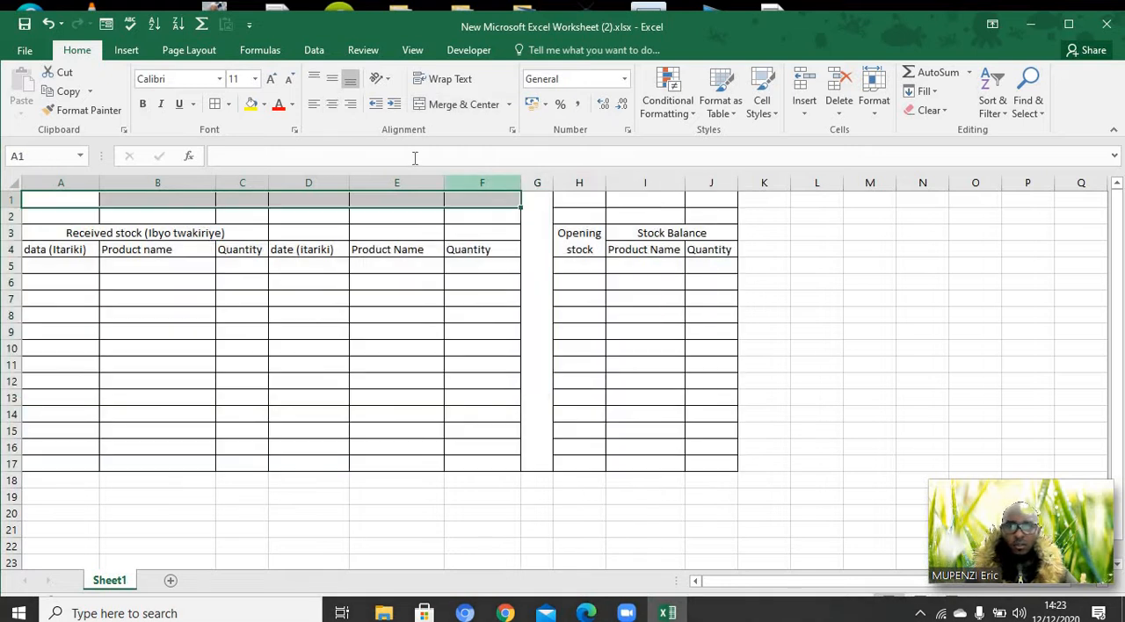
click(452, 105)
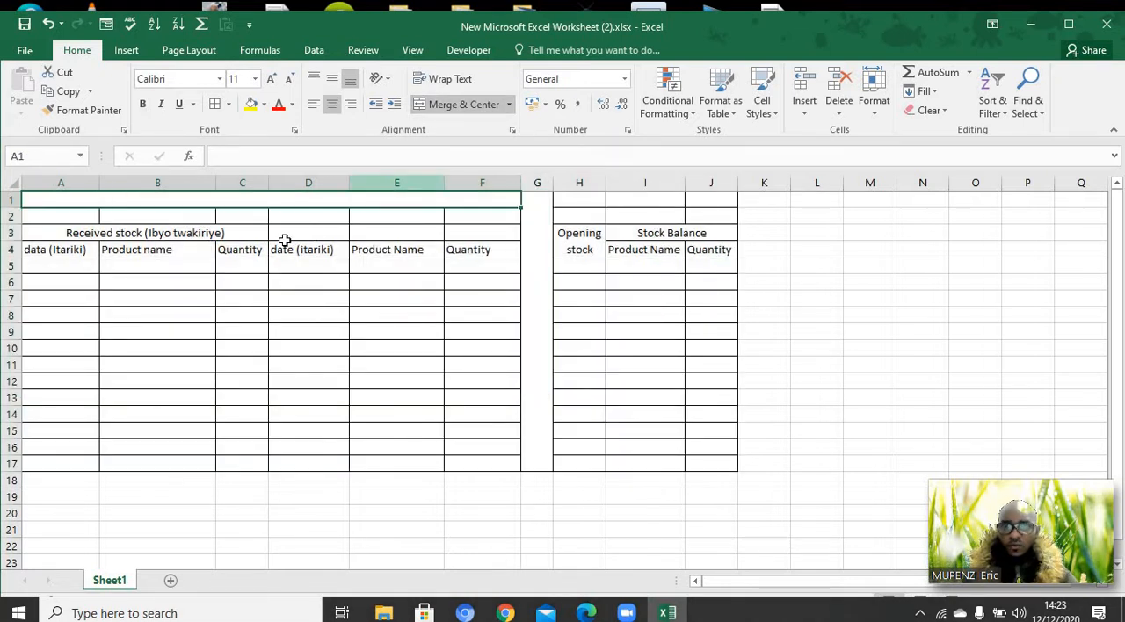
double_click(270, 200)
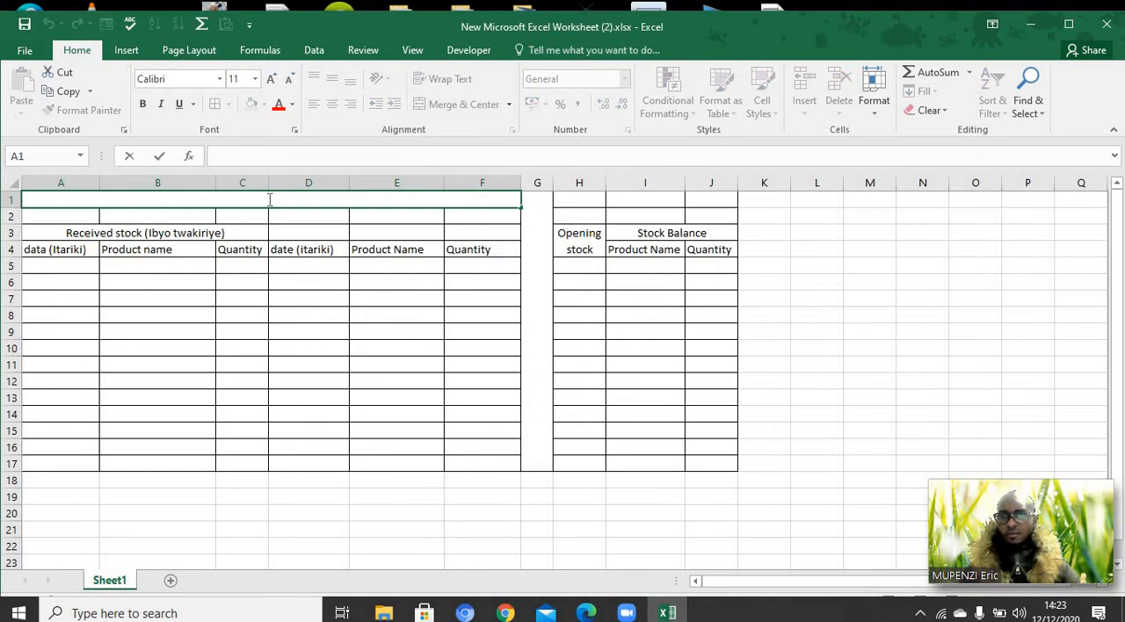
text(ST)
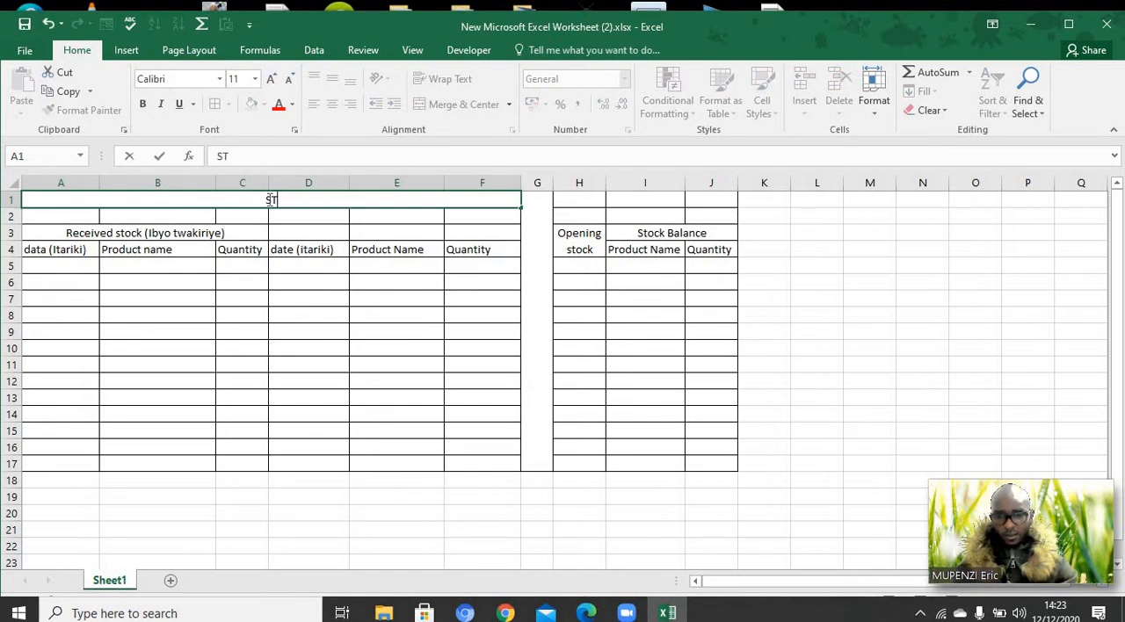
key(BackSpace)
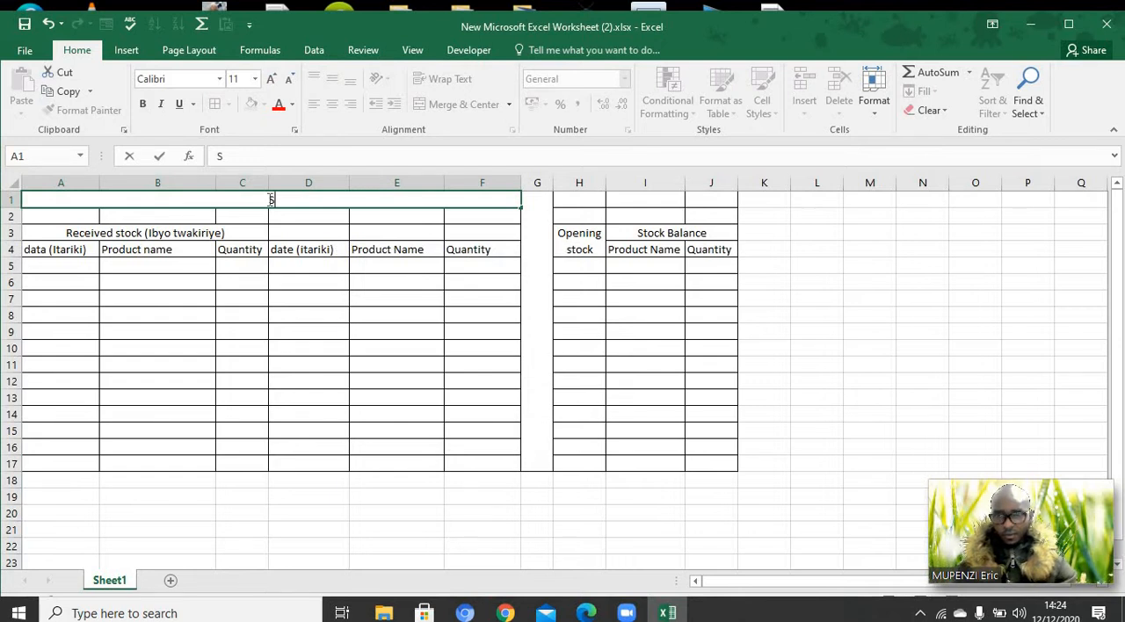
text(tock)
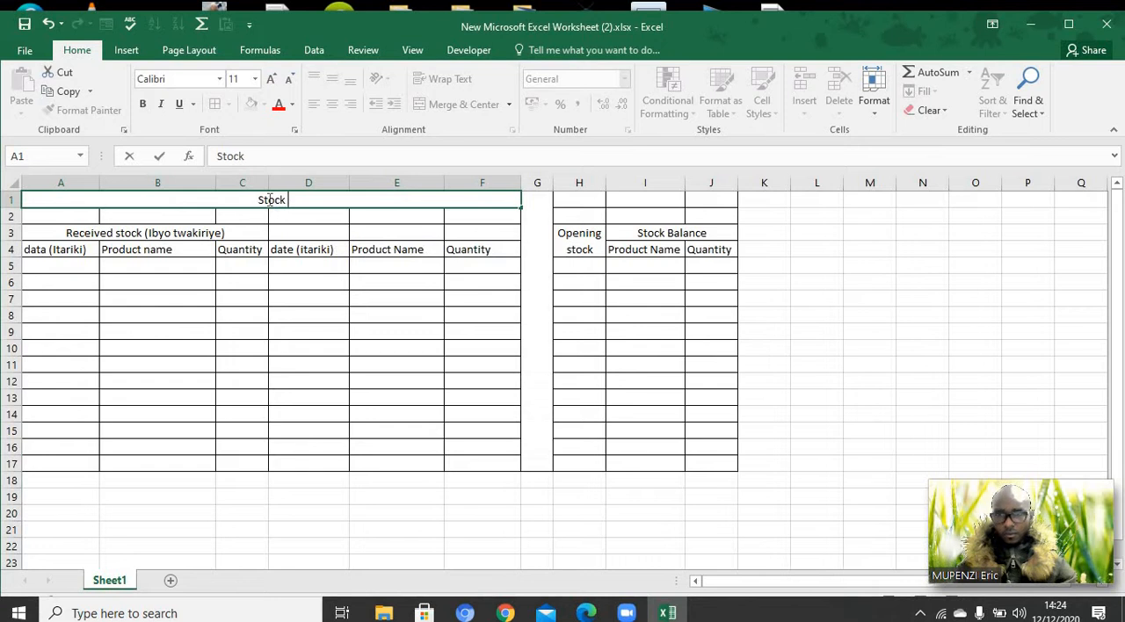
key(BackSpace)
key(BackSpace)
key(BackSpace)
key(BackSpace)
key(BackSpace)
key(BackSpace)
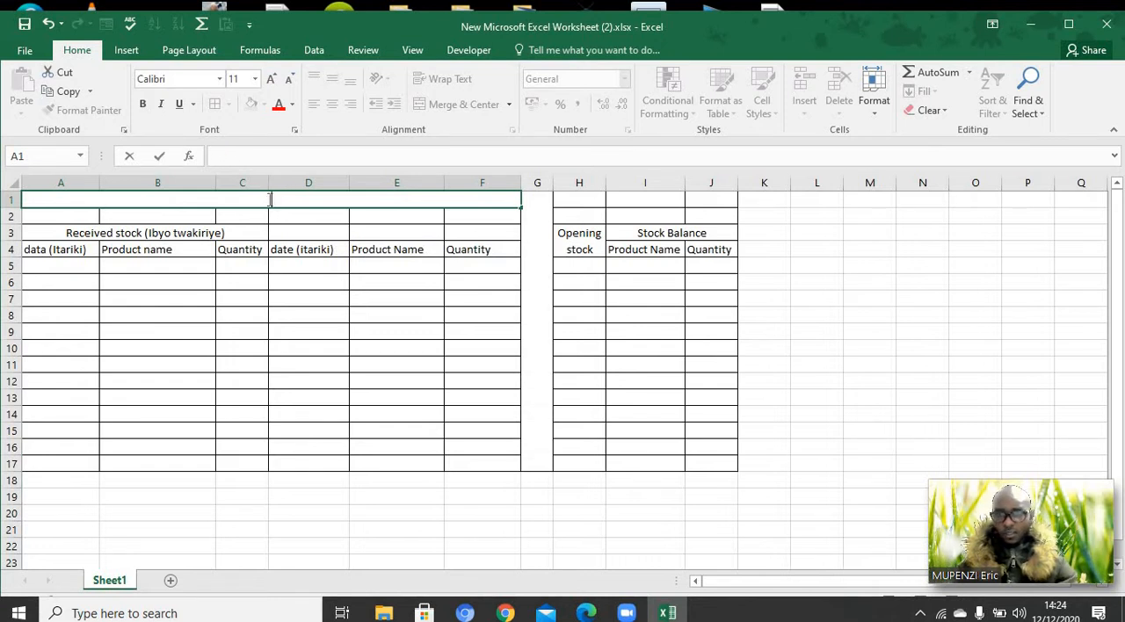
text(STO)
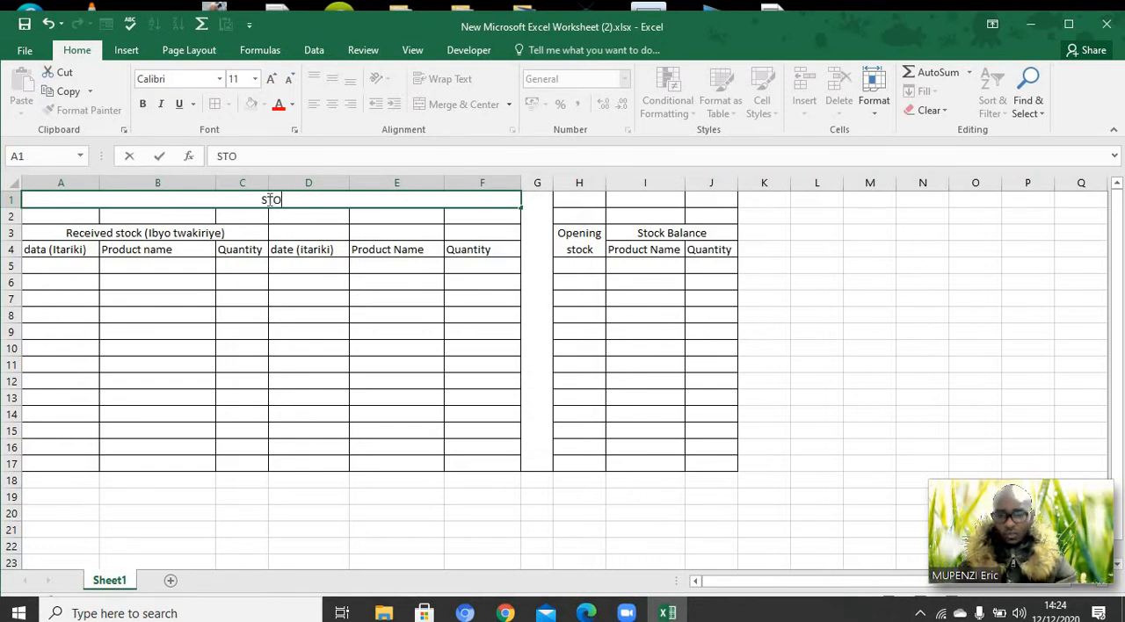
text(CK MANA)
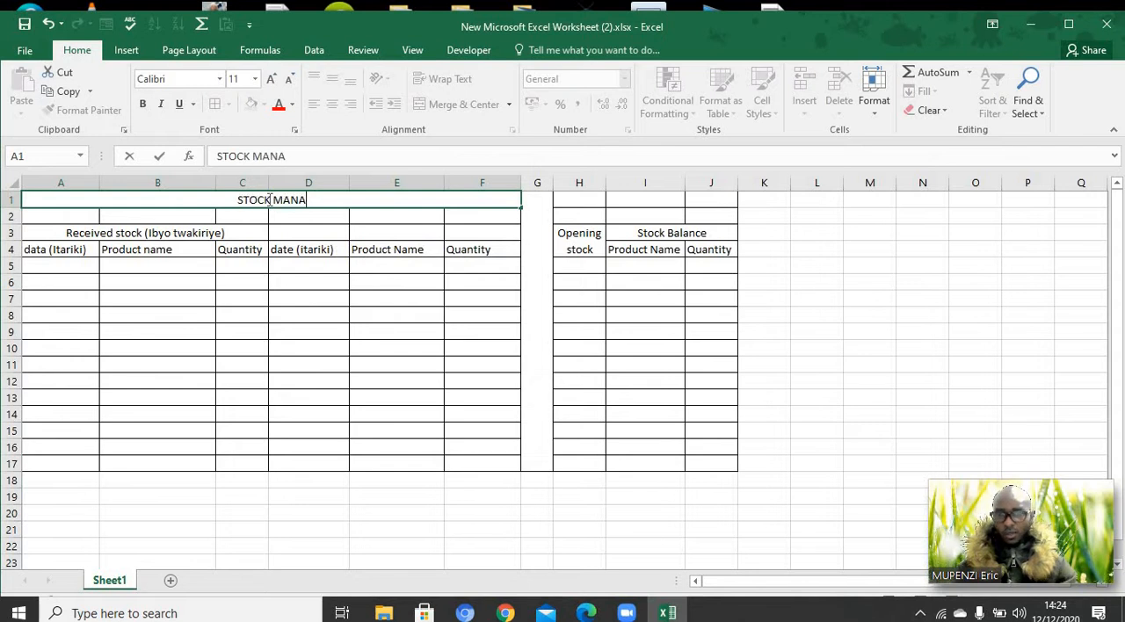
text(GEMENT)
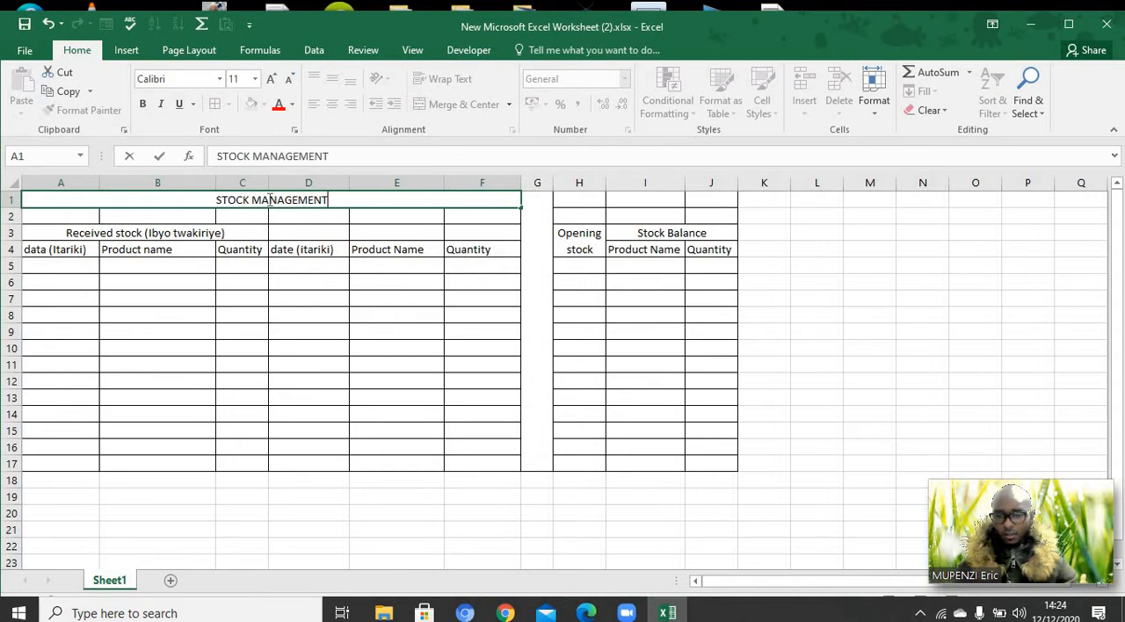
text( SYSS)
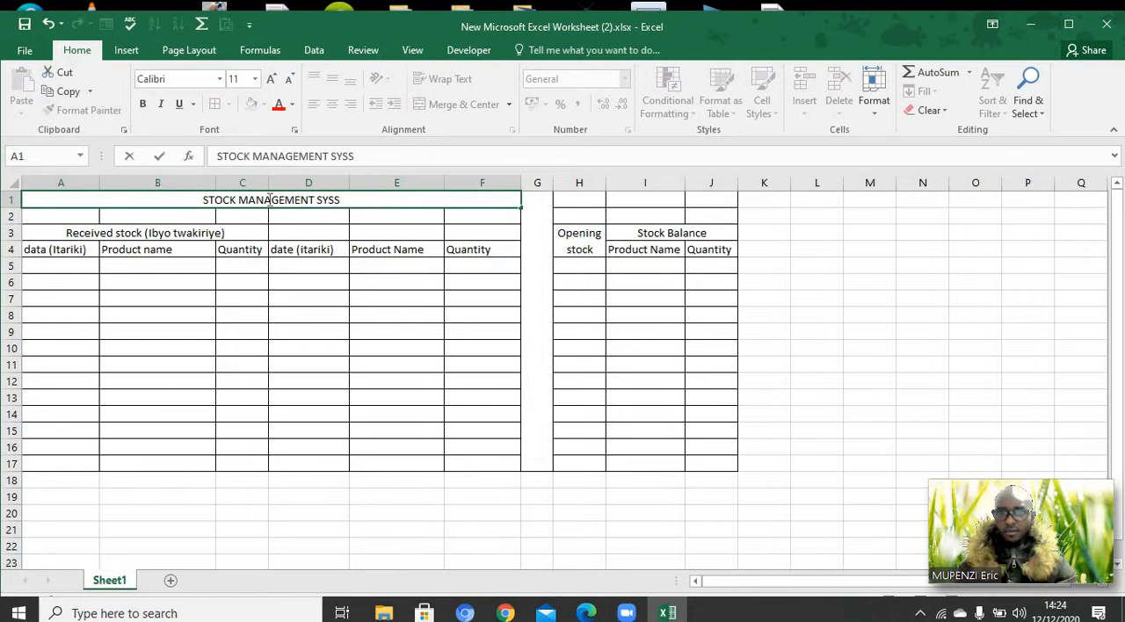
key(BackSpace)
text(TEM)
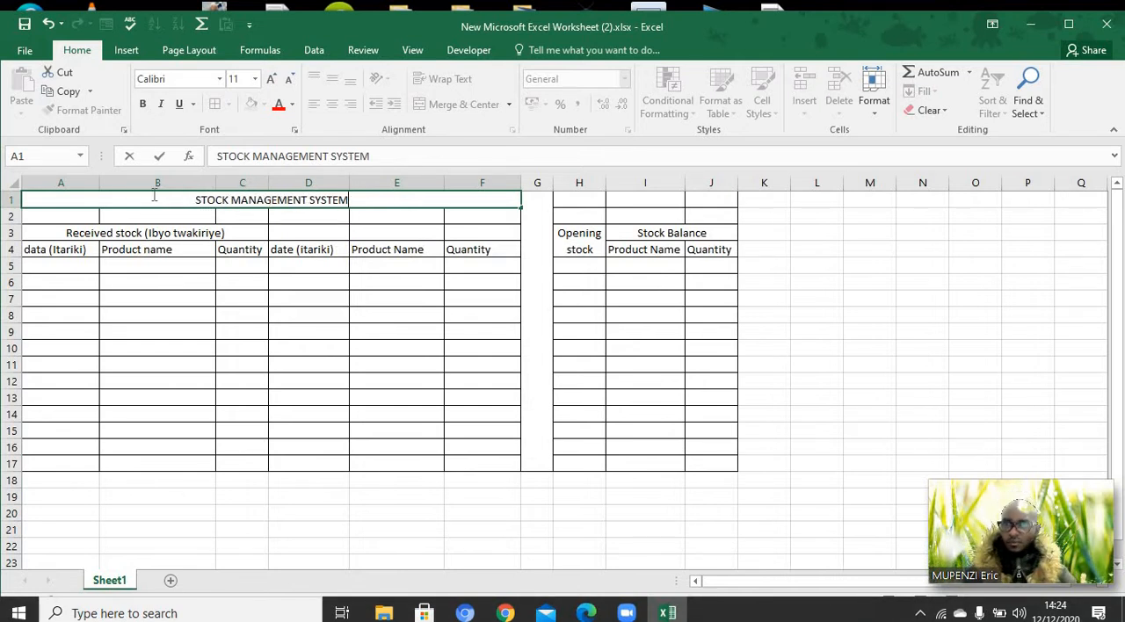
drag(151, 204, 457, 199)
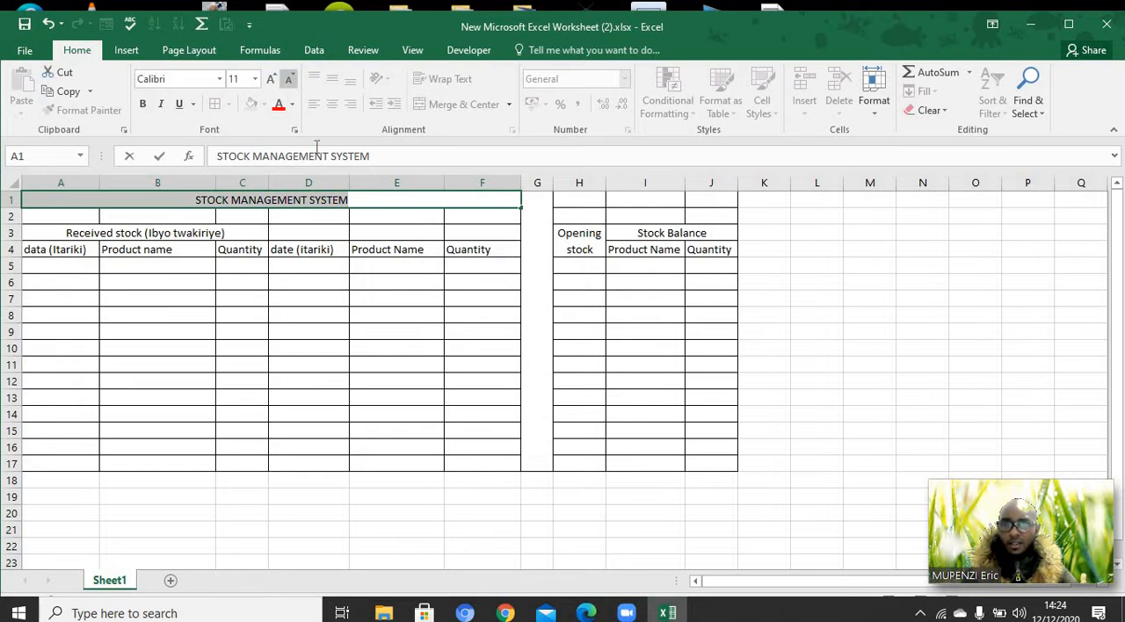
click(403, 200)
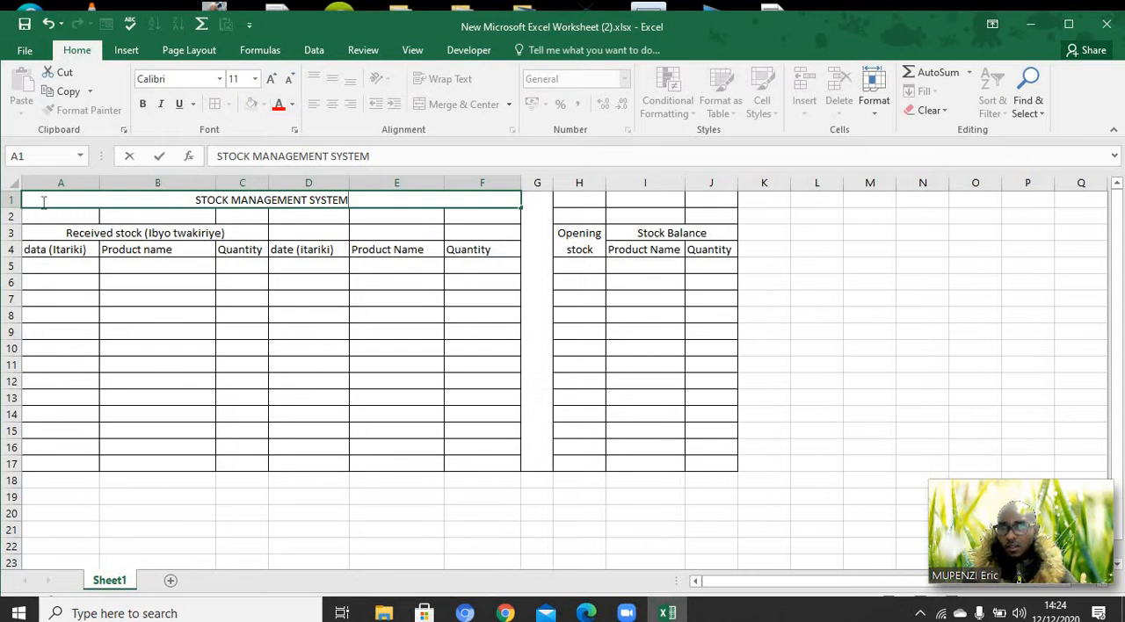
click(14, 199)
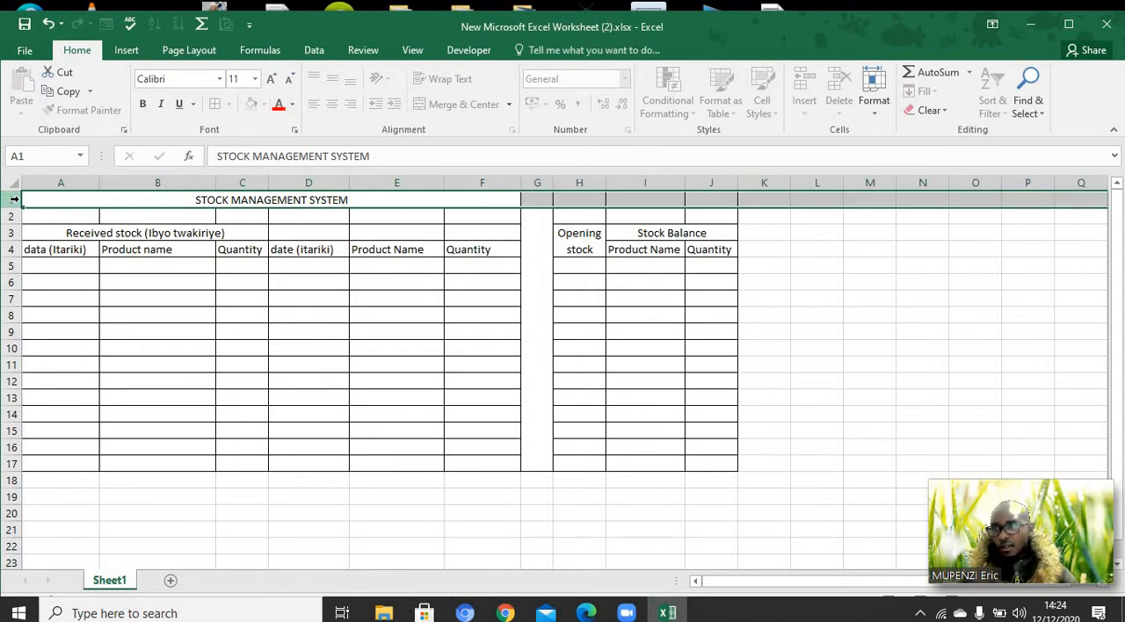
click(224, 265)
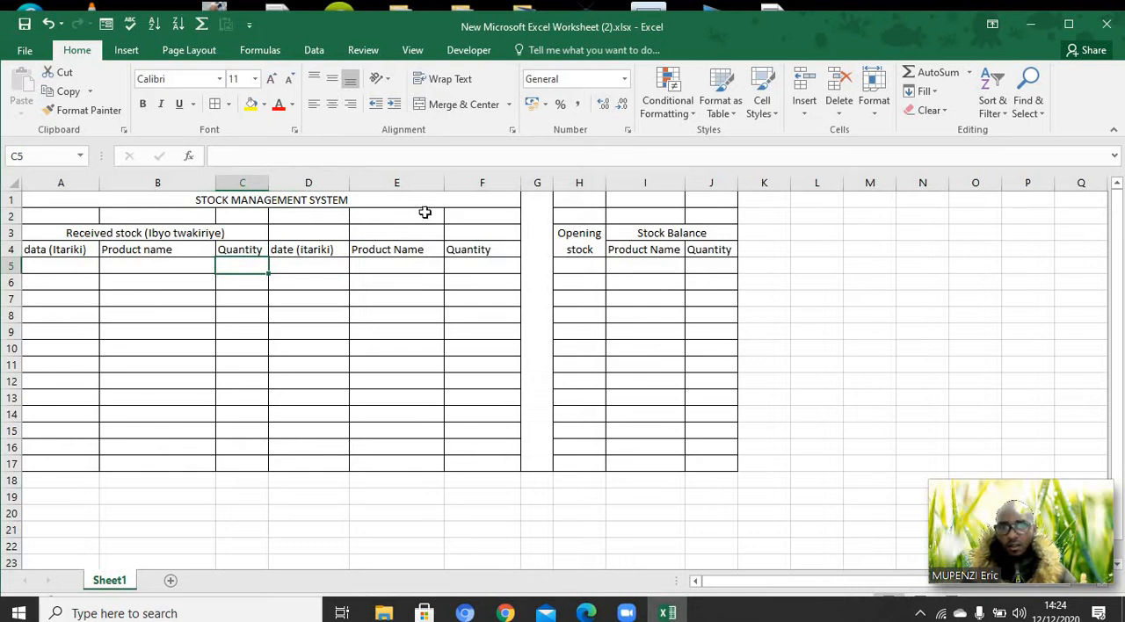
Fill the merged title cell in row 1 with the medium blue theme color
click(383, 202)
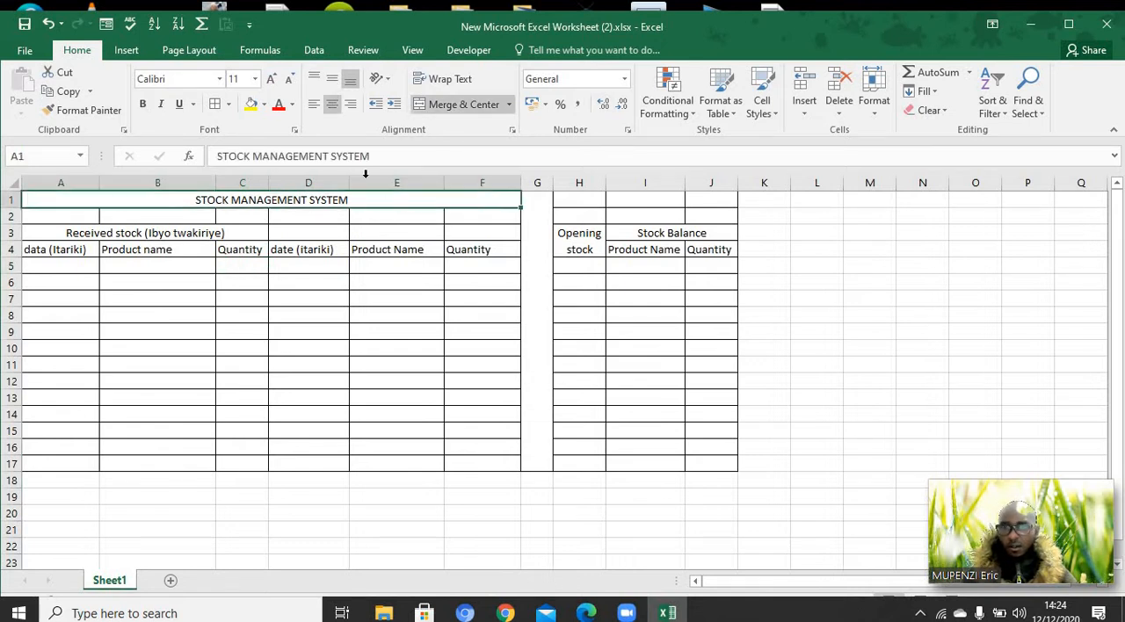
click(265, 104)
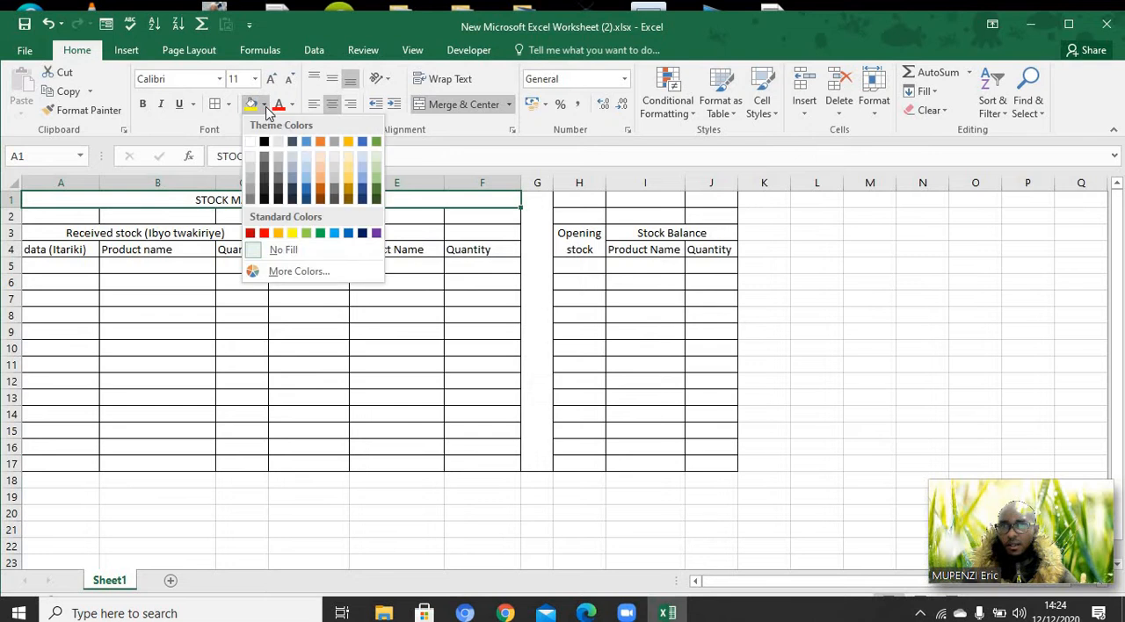
click(307, 146)
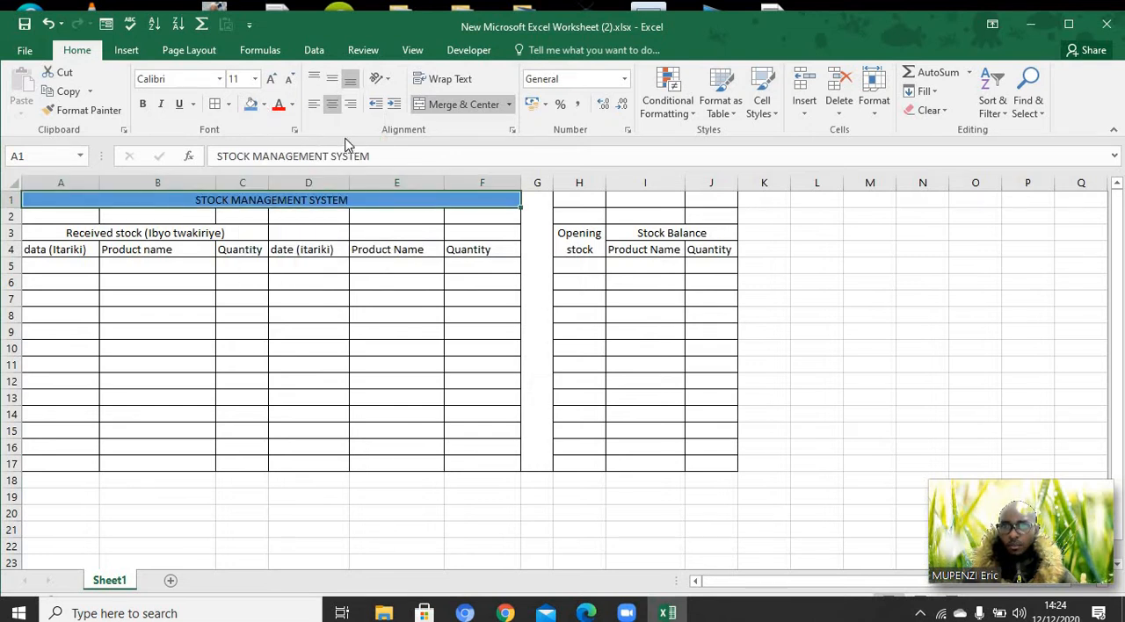
Set the title's font to Times New Roman and enlarge it to size 20
click(218, 78)
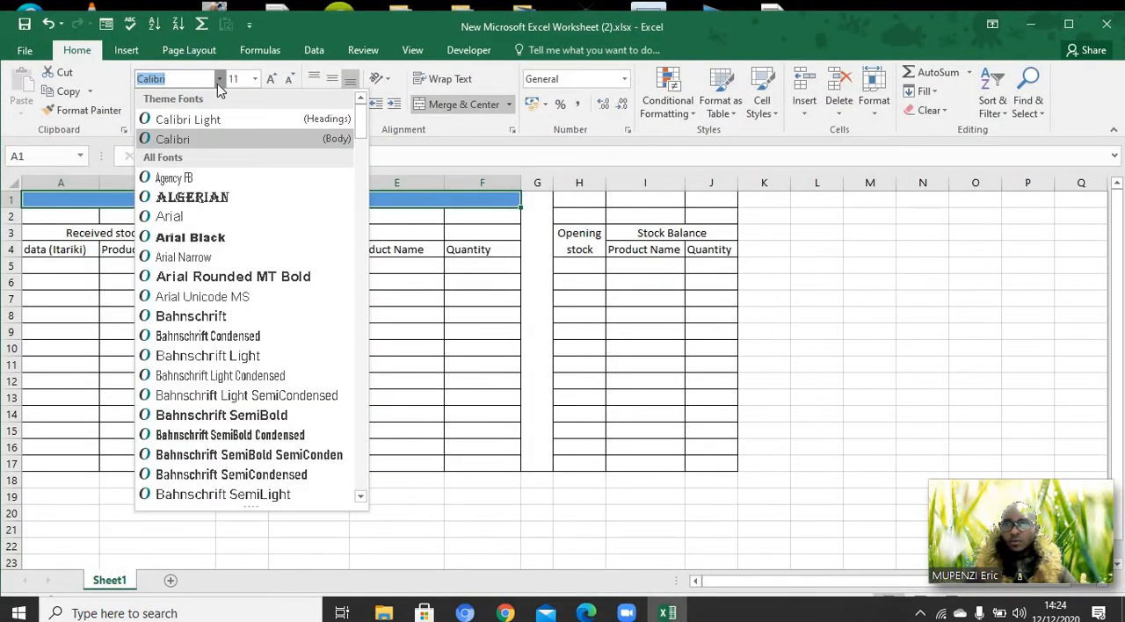
text(T)
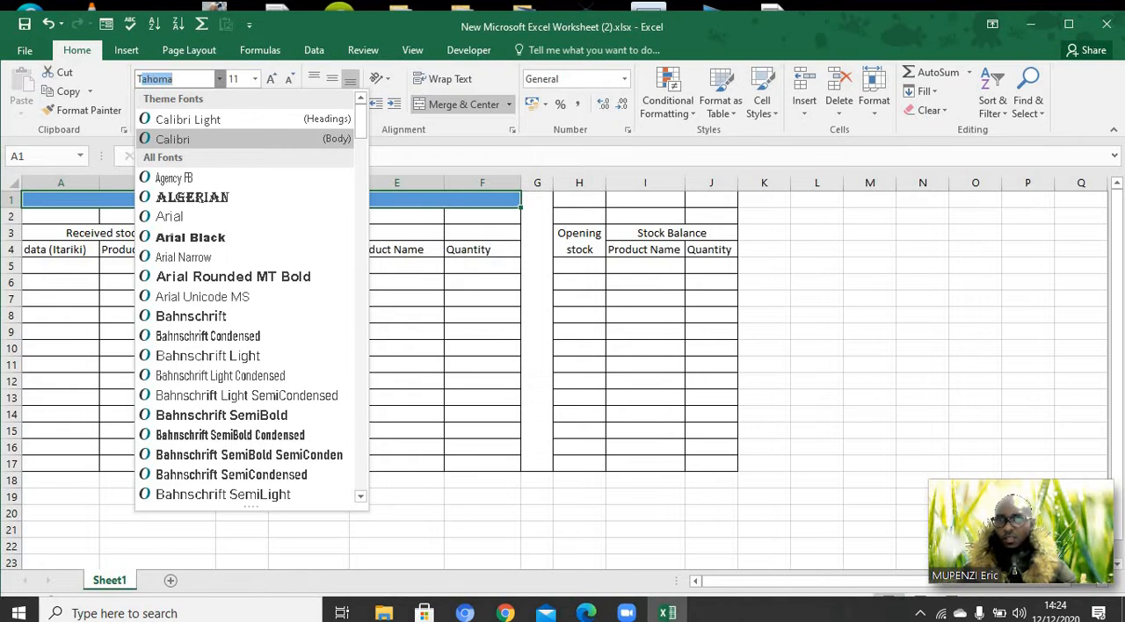
text(imes New R)
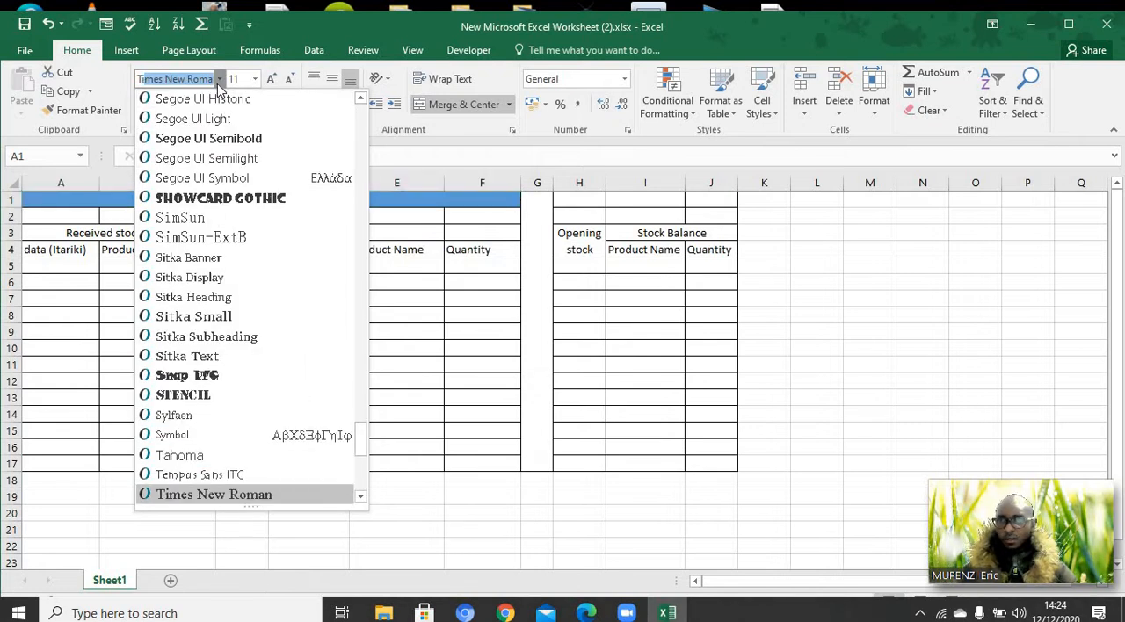
key(Return)
click(271, 80)
click(271, 80)
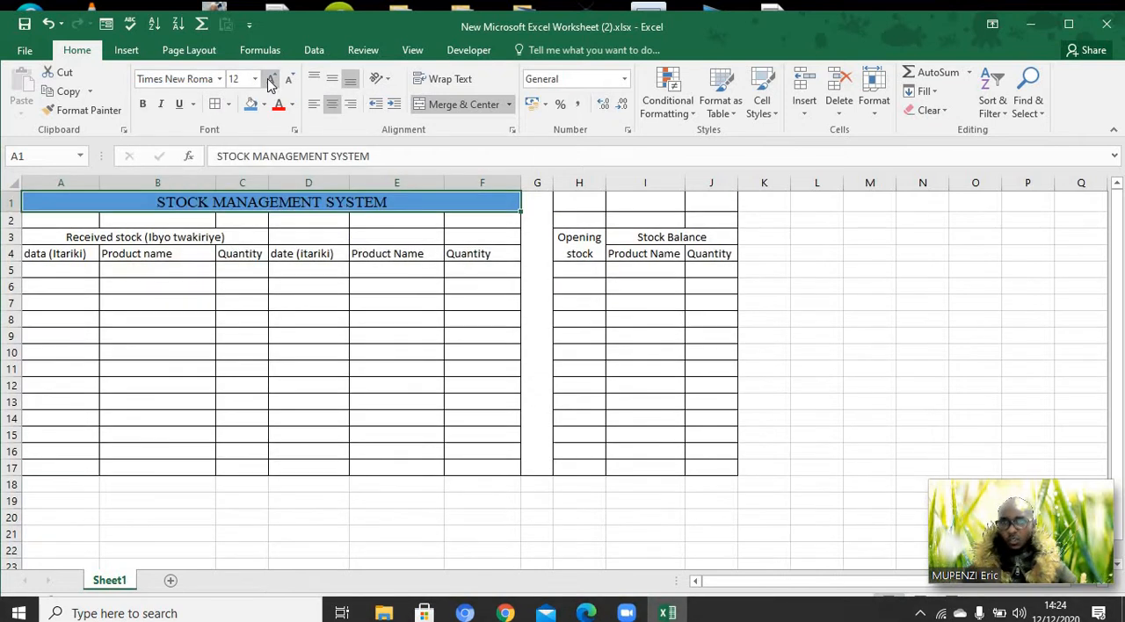
click(271, 80)
click(270, 80)
click(271, 80)
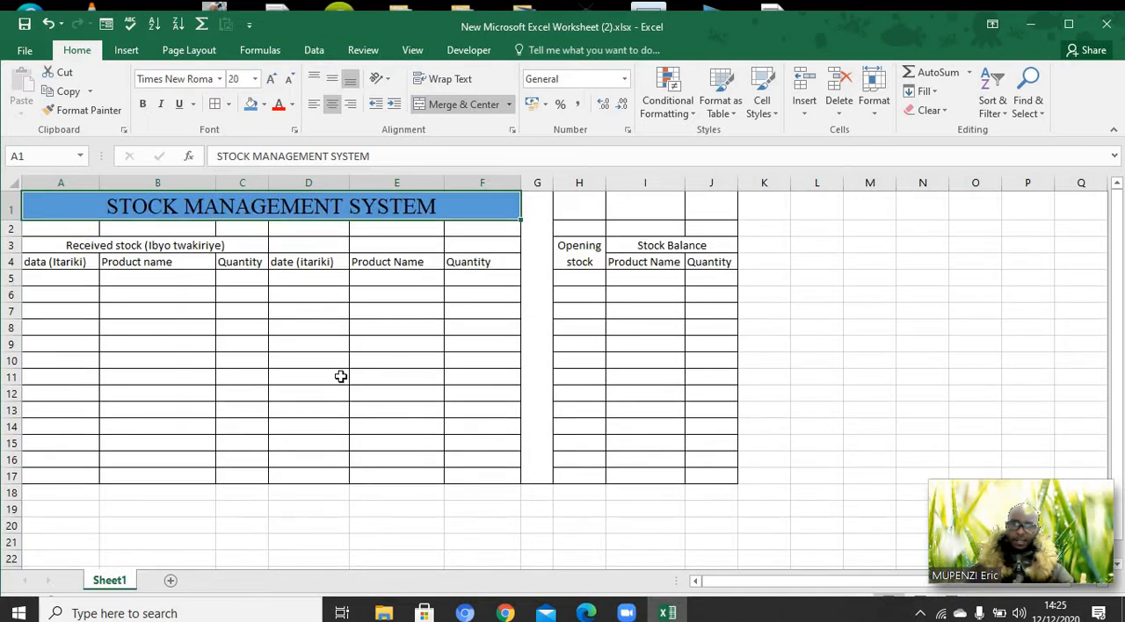
click(341, 376)
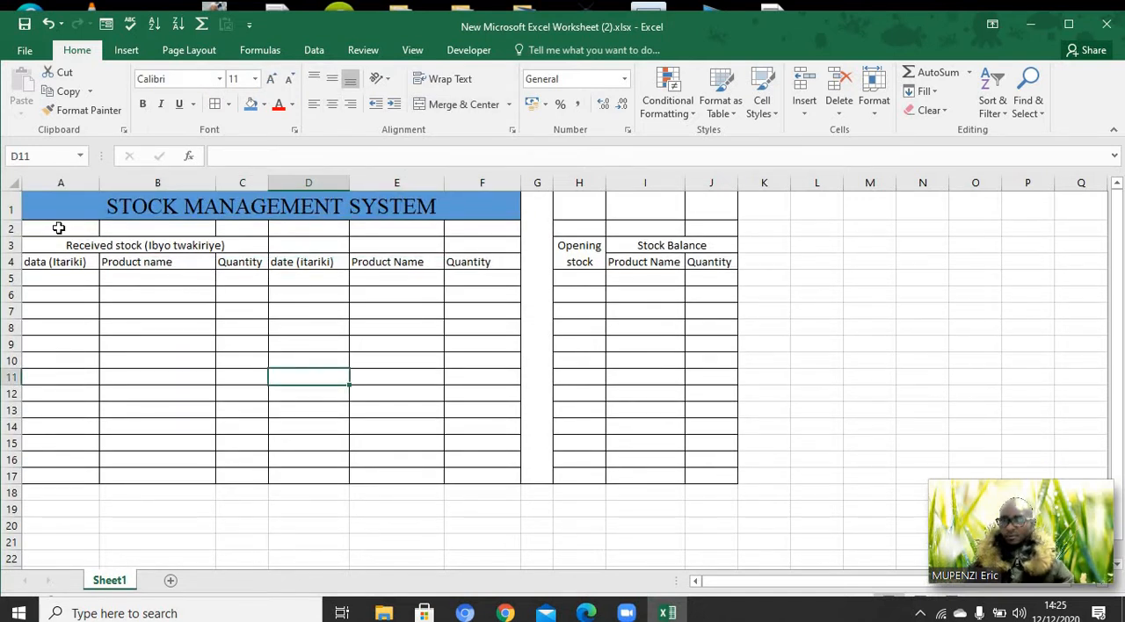
Merge and center A2:F2 and enter the period "DEC 2020" beneath the title
drag(58, 228, 479, 230)
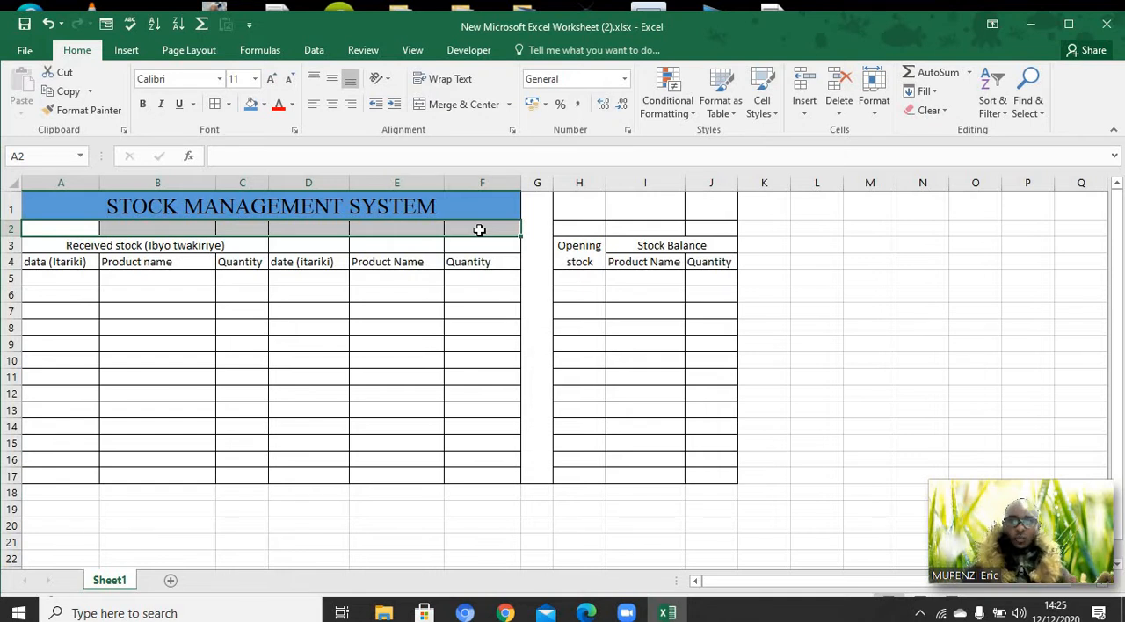
click(497, 109)
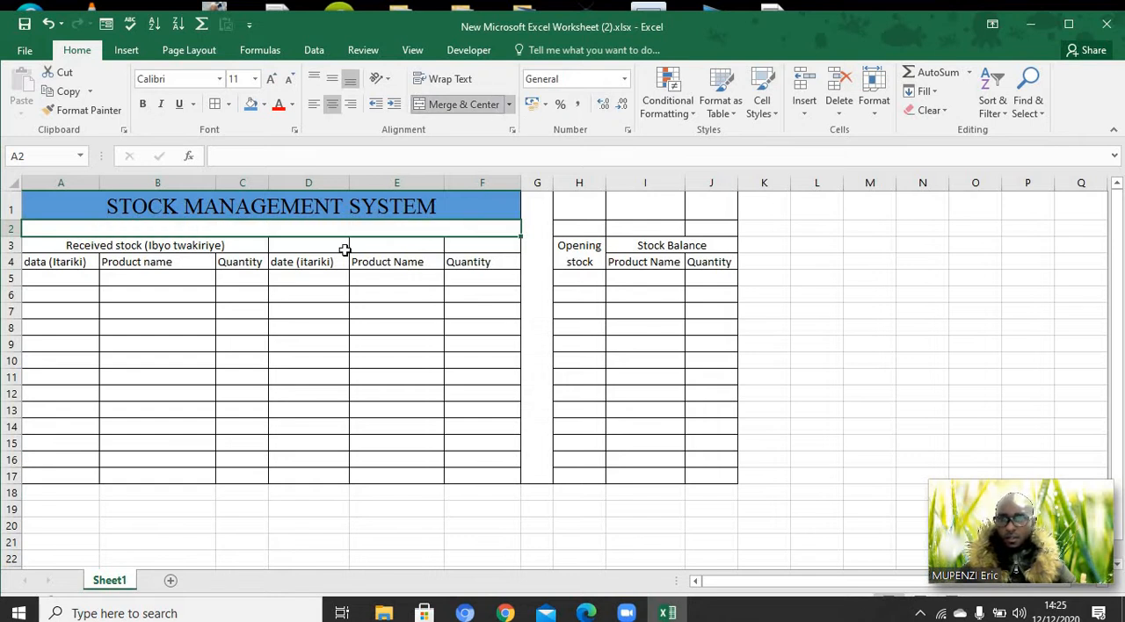
double_click(211, 230)
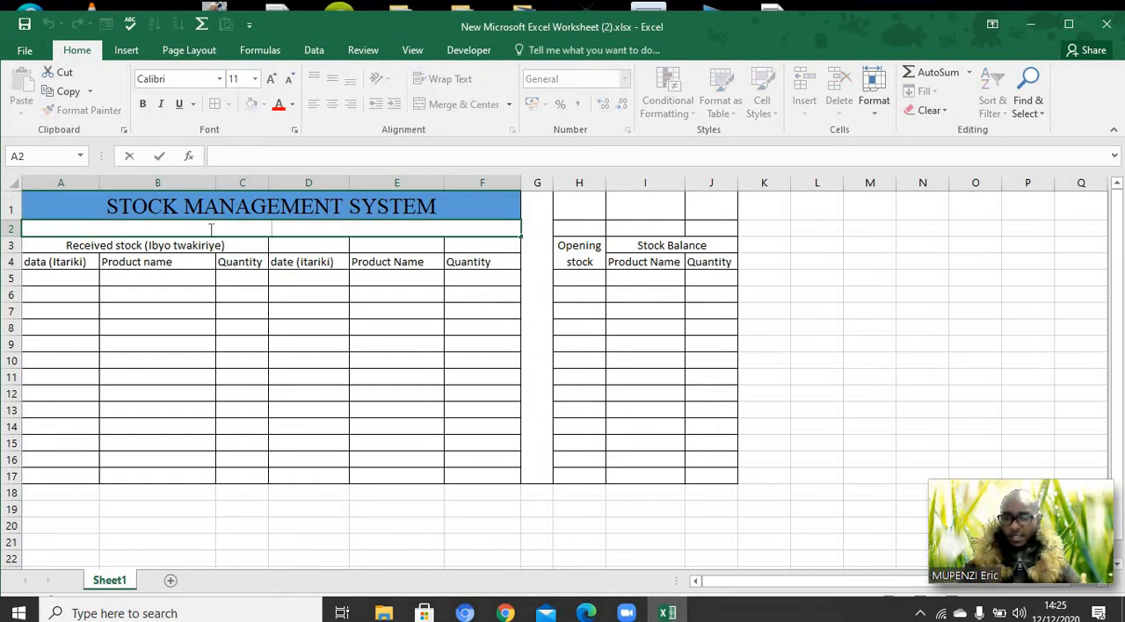
text(DE)
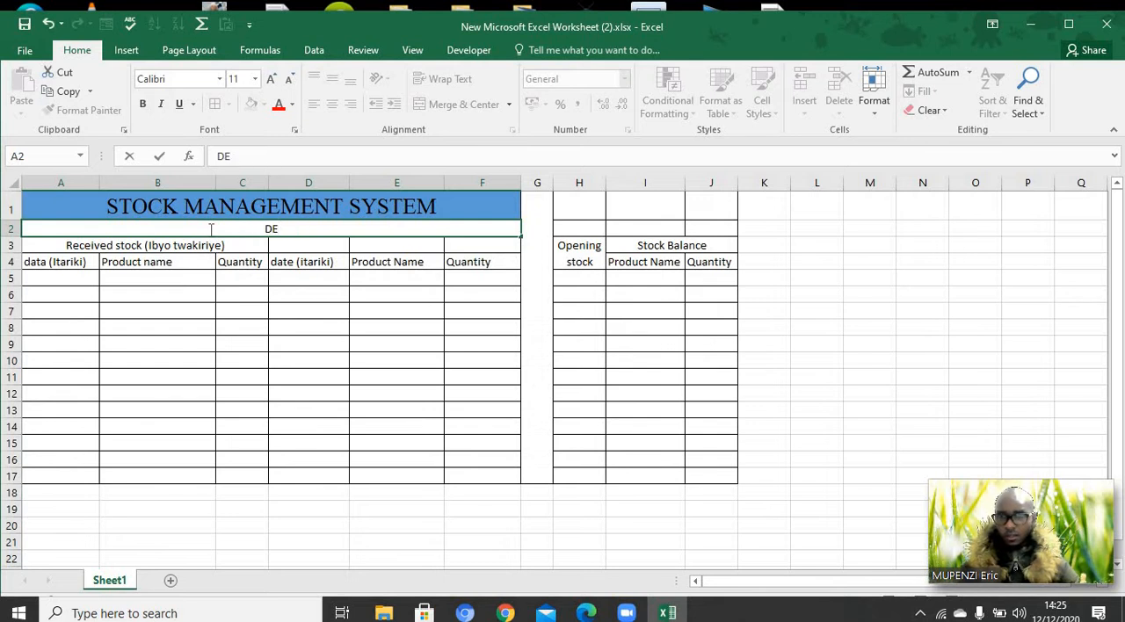
text(C 202)
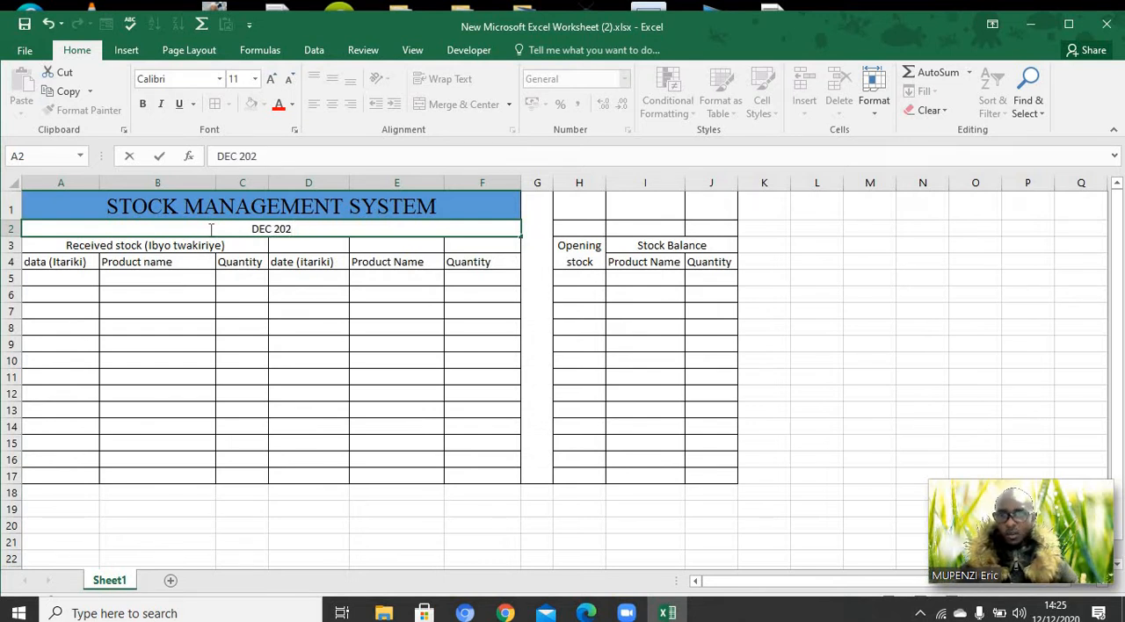
text(0)
click(306, 326)
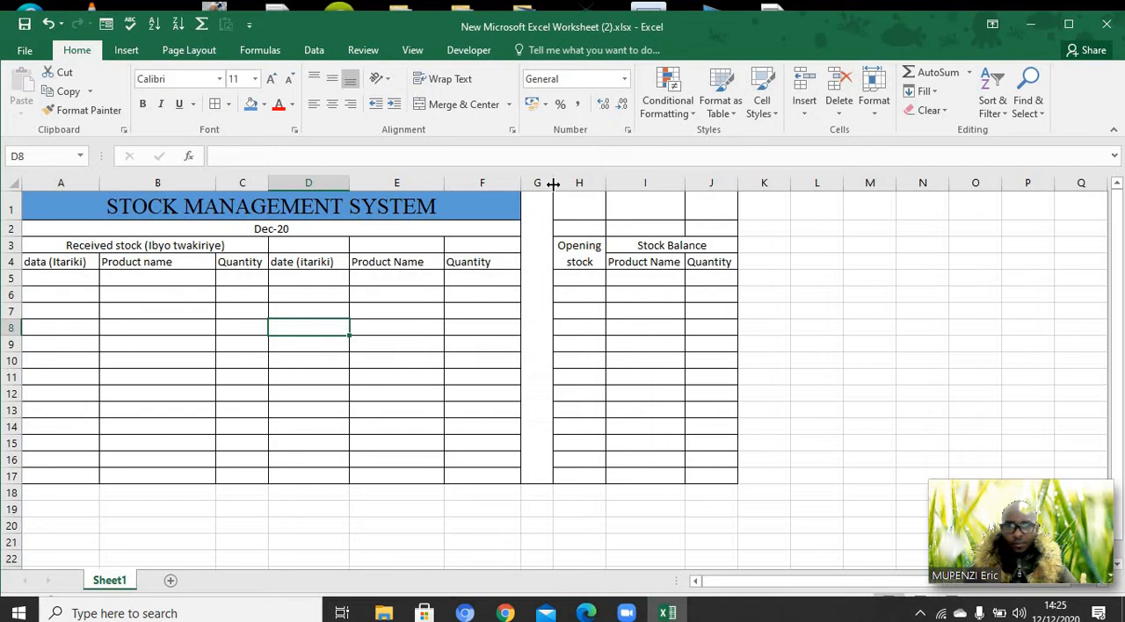
Narrow separator column G by about a third and column B by about one eighth
drag(553, 183, 542, 183)
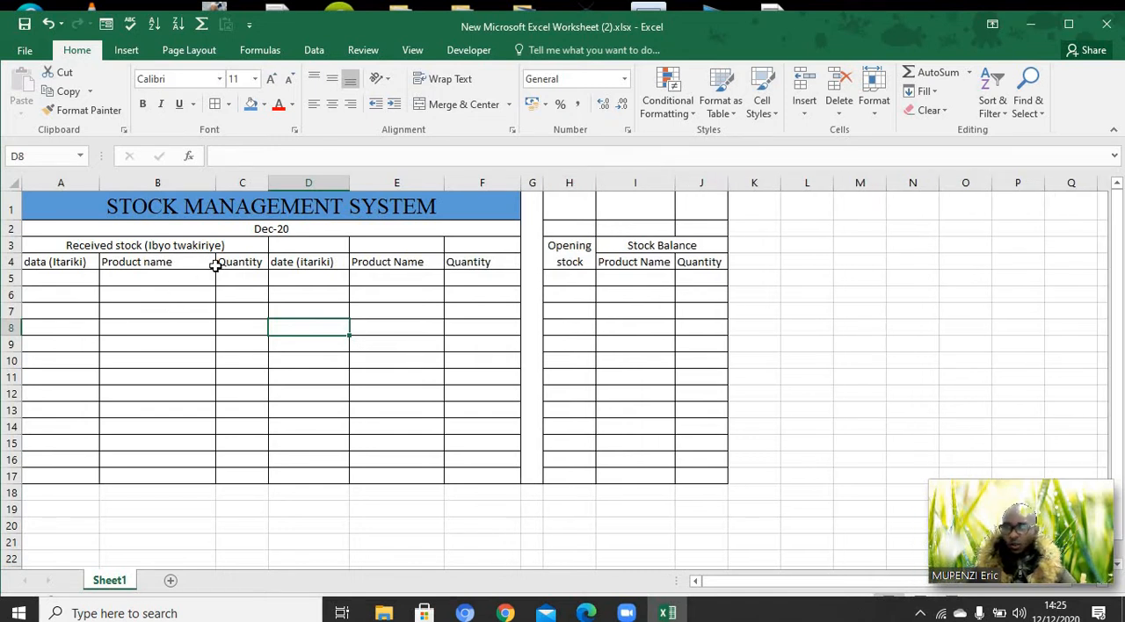
drag(214, 181, 199, 179)
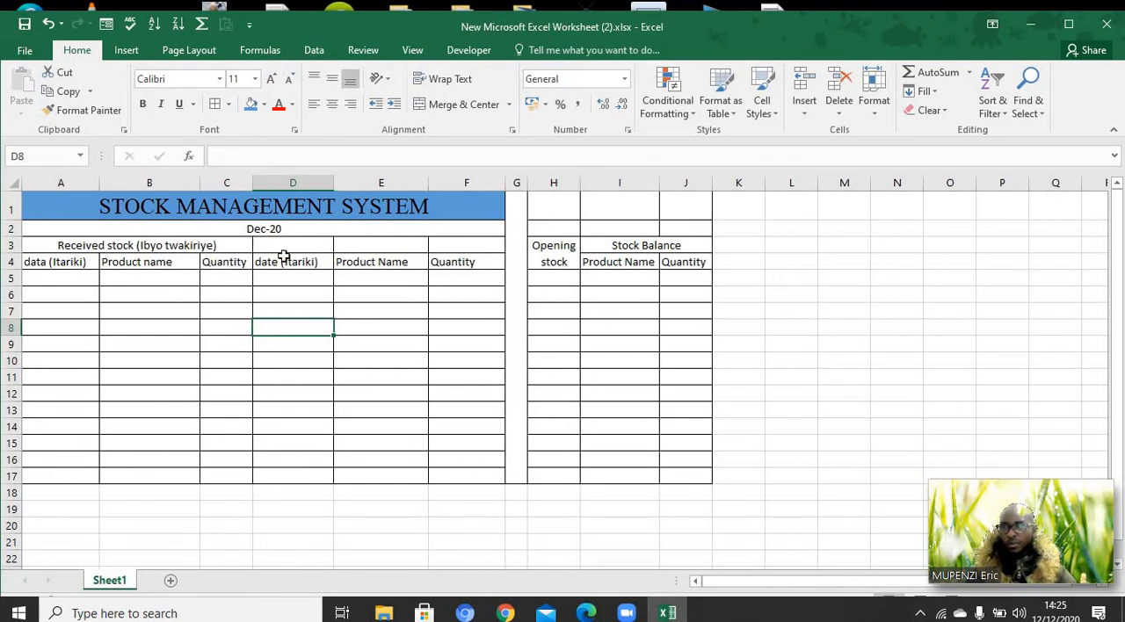
Set the width of columns A through J to 15
drag(281, 230, 666, 318)
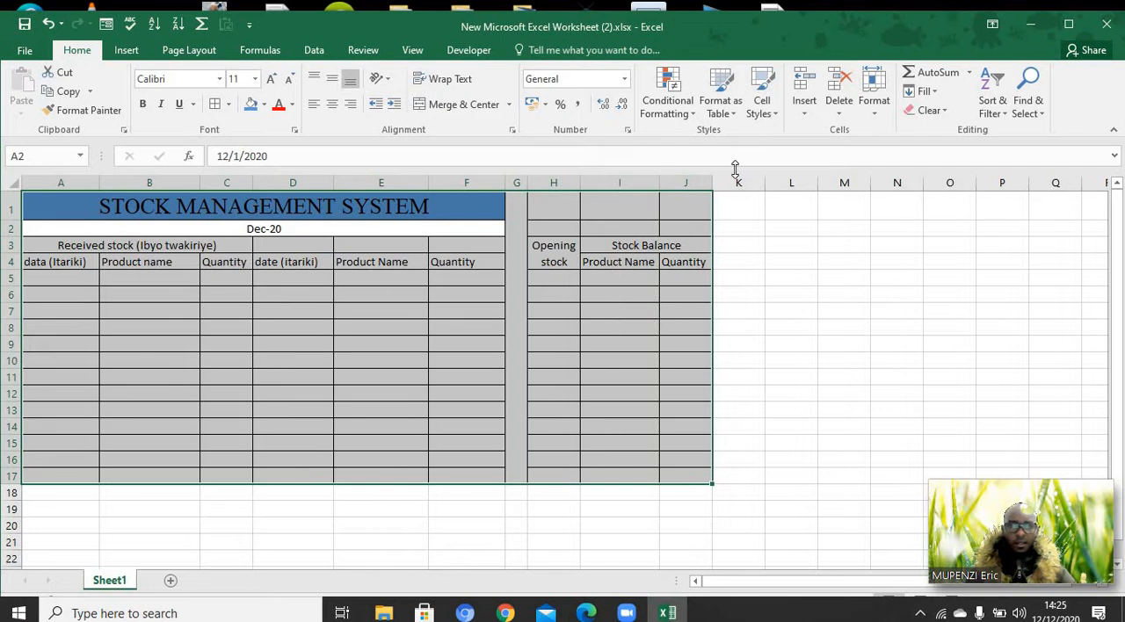
click(872, 120)
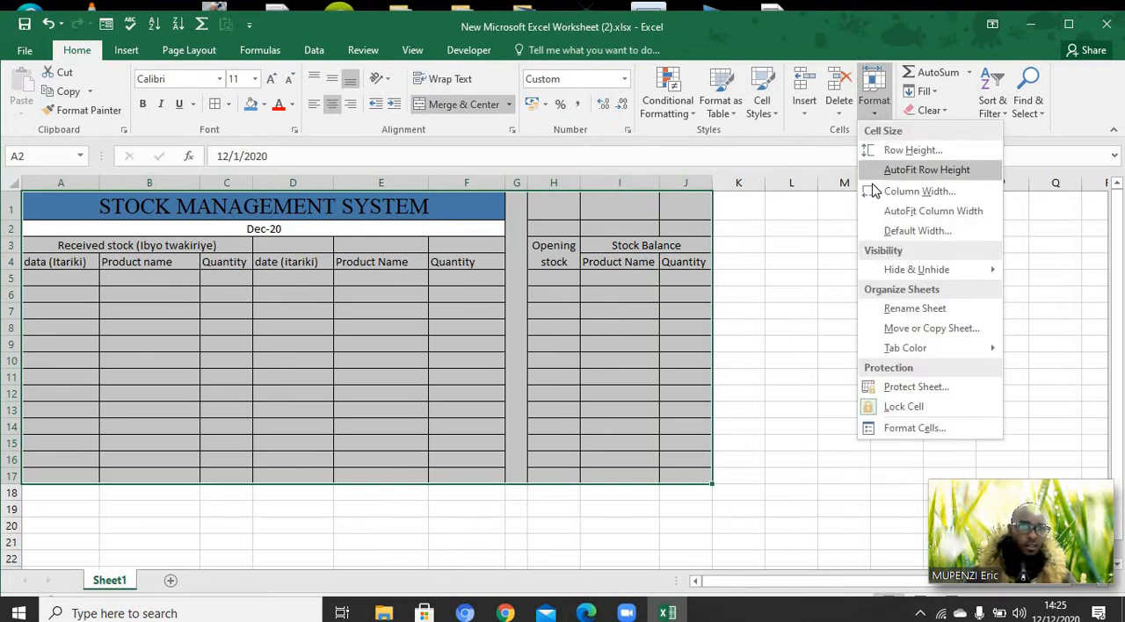
click(887, 193)
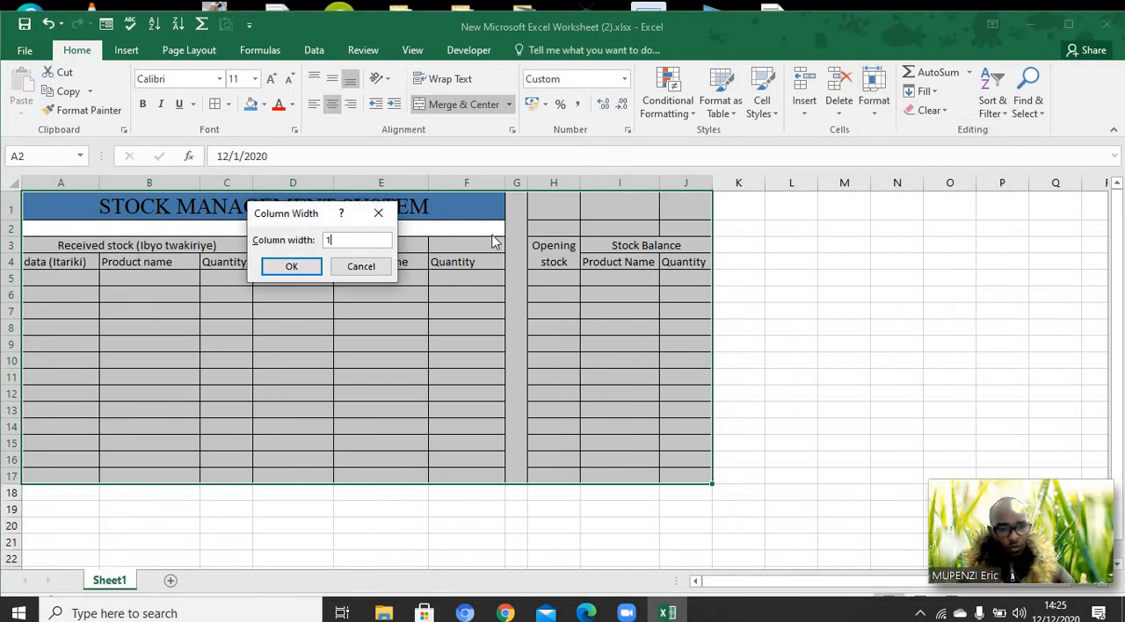
click(286, 268)
click(711, 403)
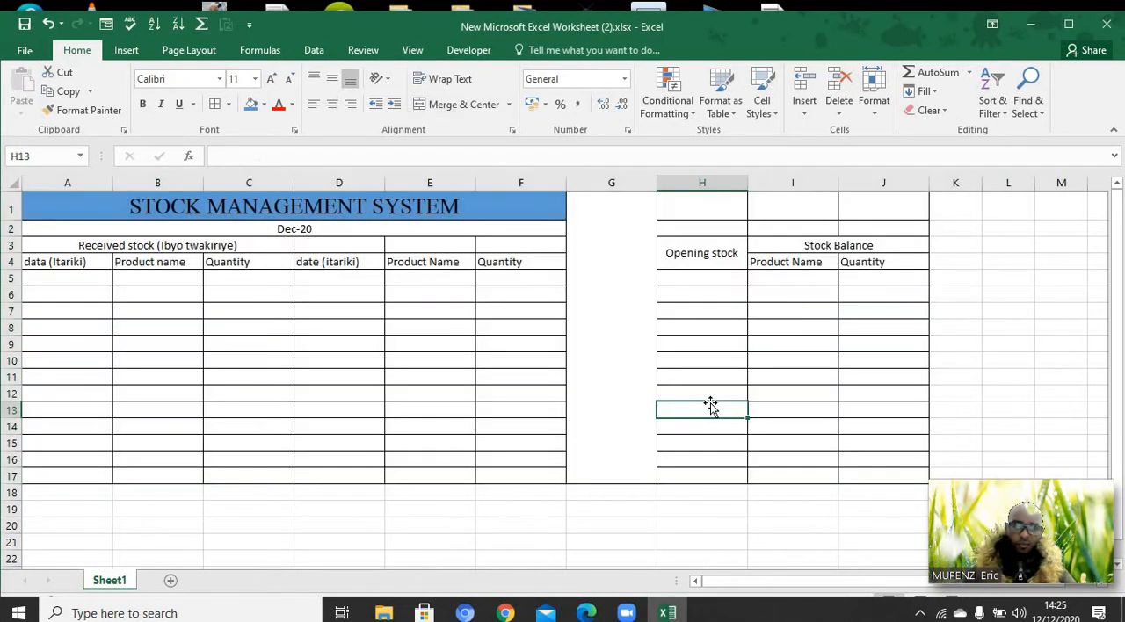
Enlarge the header text in A3:F4 and H3:J4 to font size 14
mouse_move(57, 250)
mouse_down()
mouse_move(357, 270)
mouse_move(592, 274)
mouse_move(798, 248)
mouse_move(802, 262)
mouse_up()
click(802, 262)
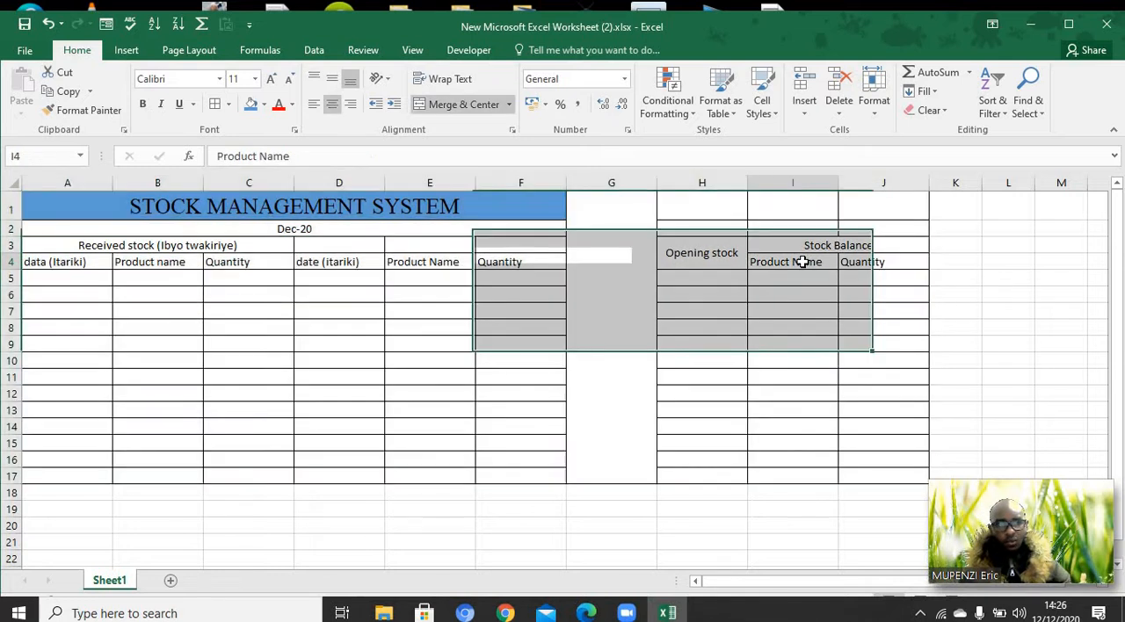
drag(150, 238, 501, 262)
drag(507, 262, 507, 262)
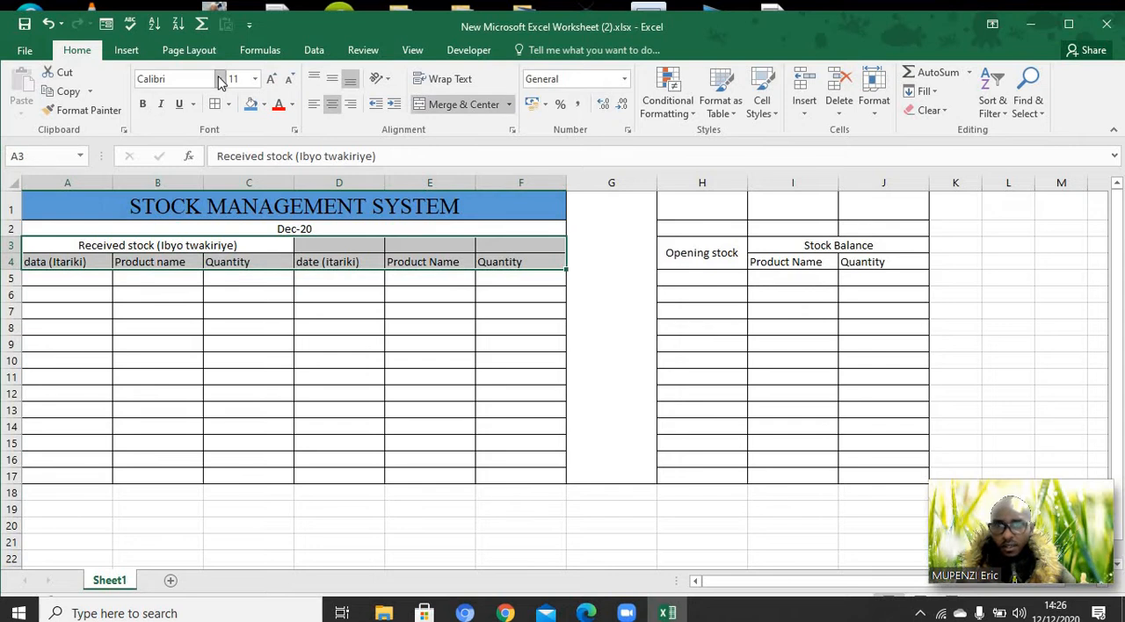
click(271, 79)
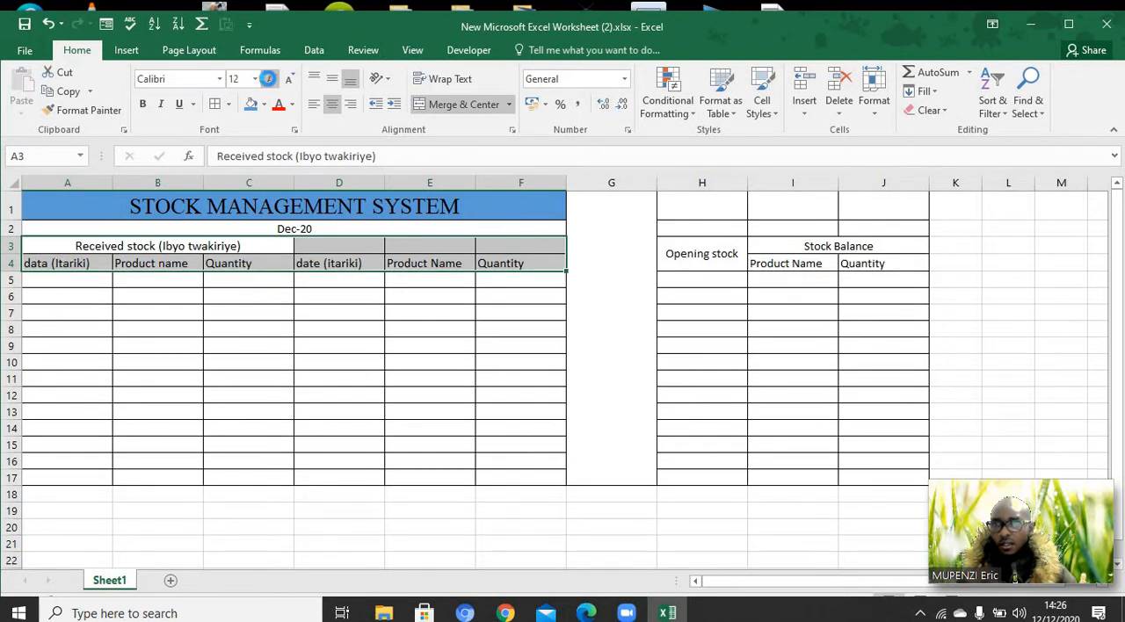
click(271, 79)
drag(677, 262, 808, 269)
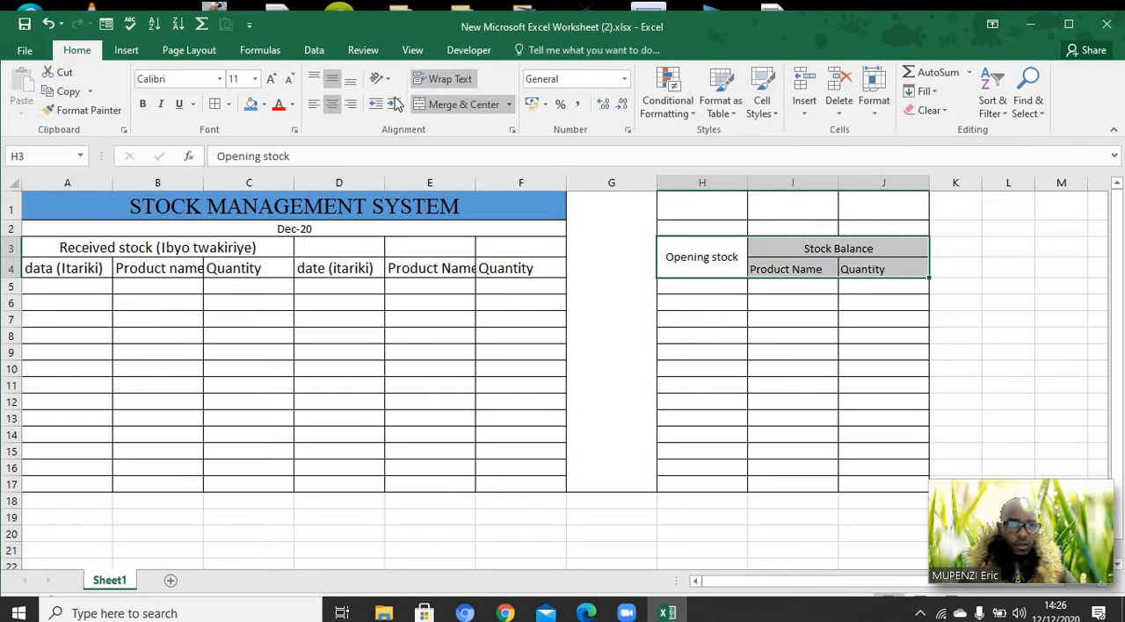
click(272, 79)
click(272, 79)
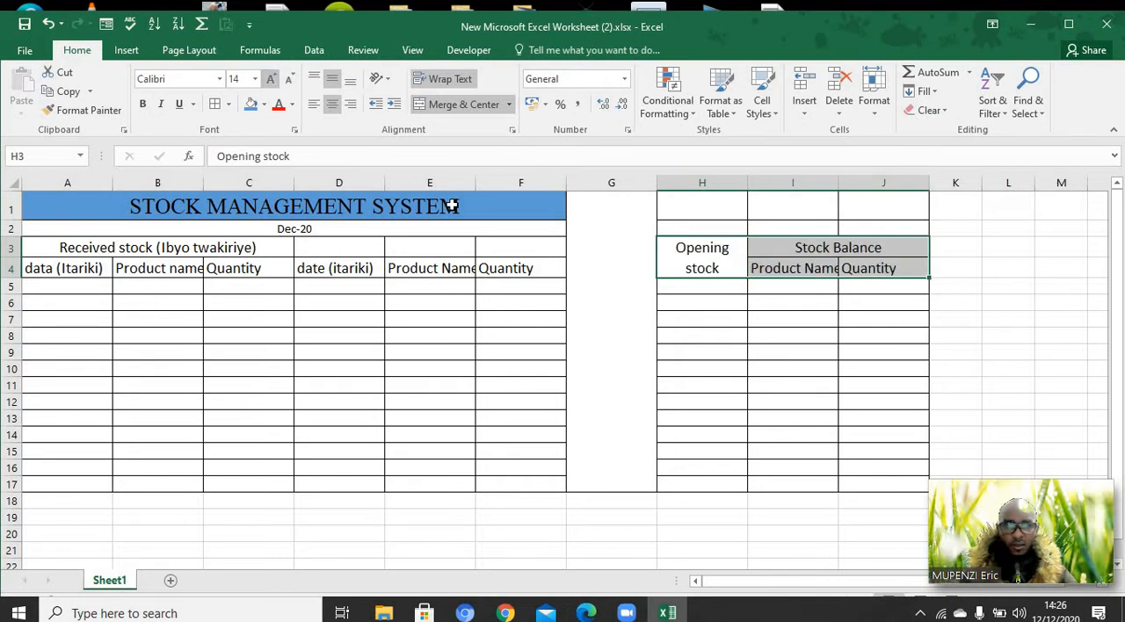
Widen column I by about a fifth so its Product Name header fits
click(815, 311)
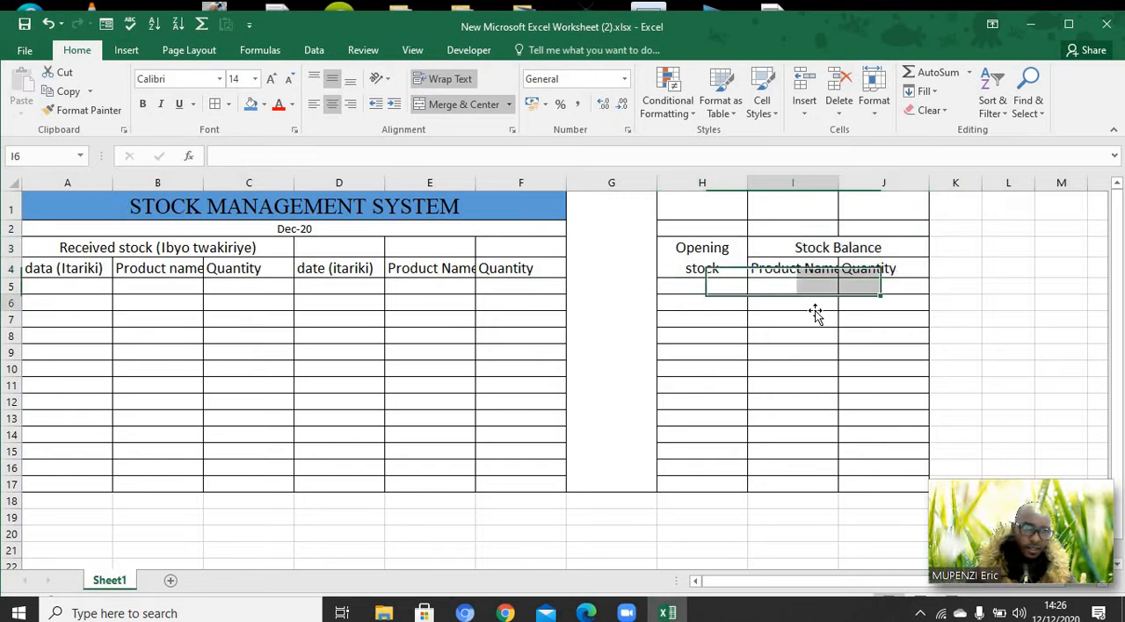
click(833, 268)
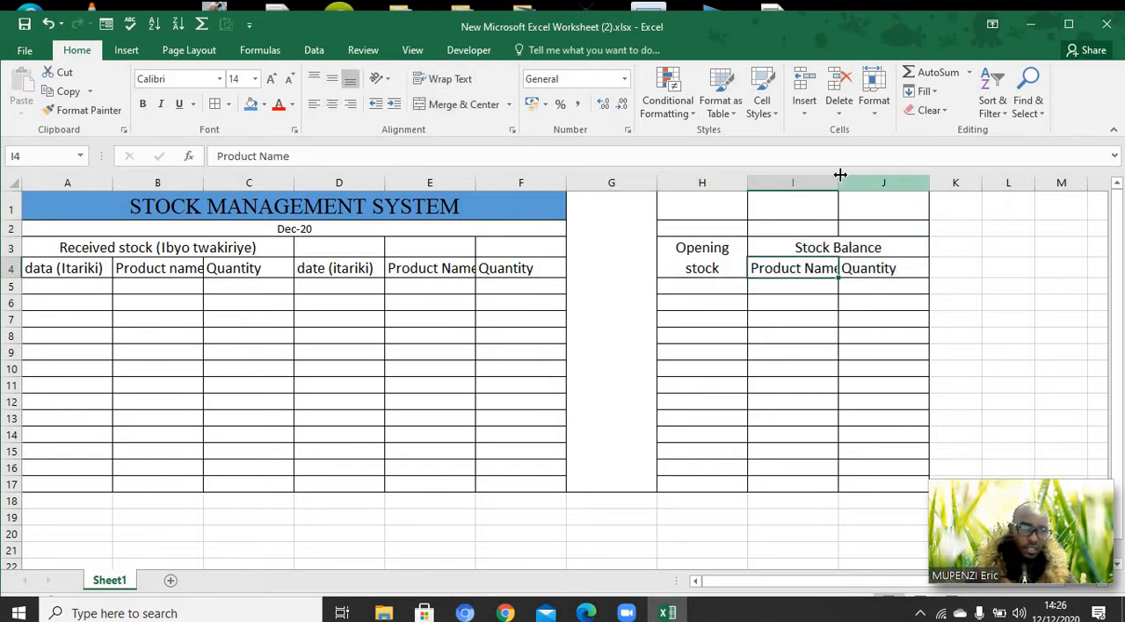
drag(840, 182, 857, 184)
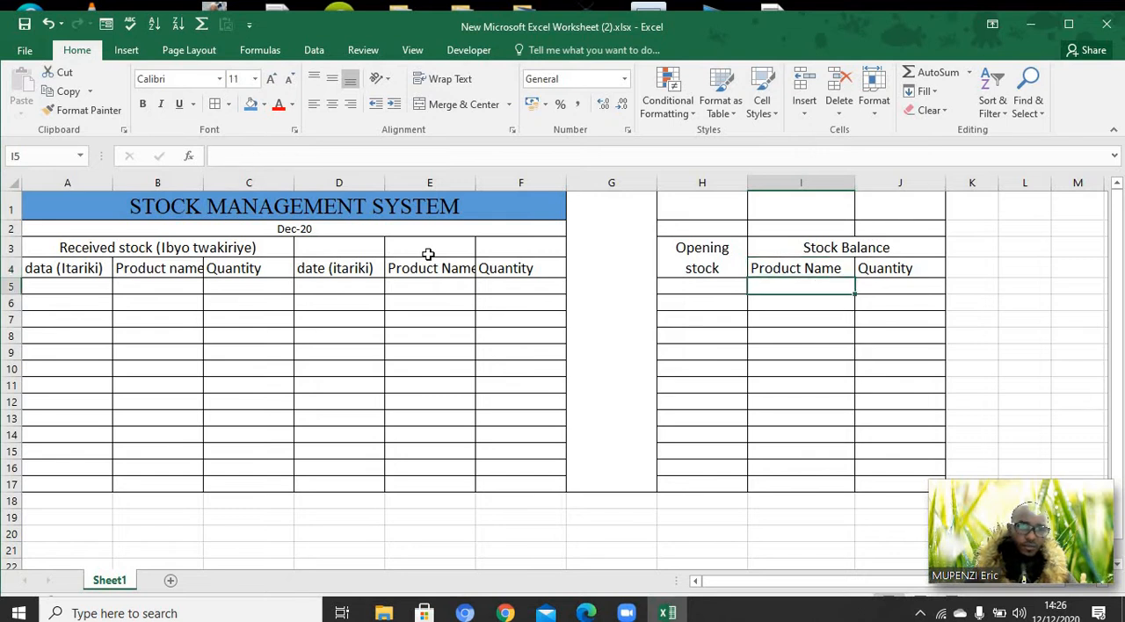
Merge and center D3:F3 and enter the section heading "STOCK OUT (IBYASOHOTSE)"
drag(320, 245, 515, 244)
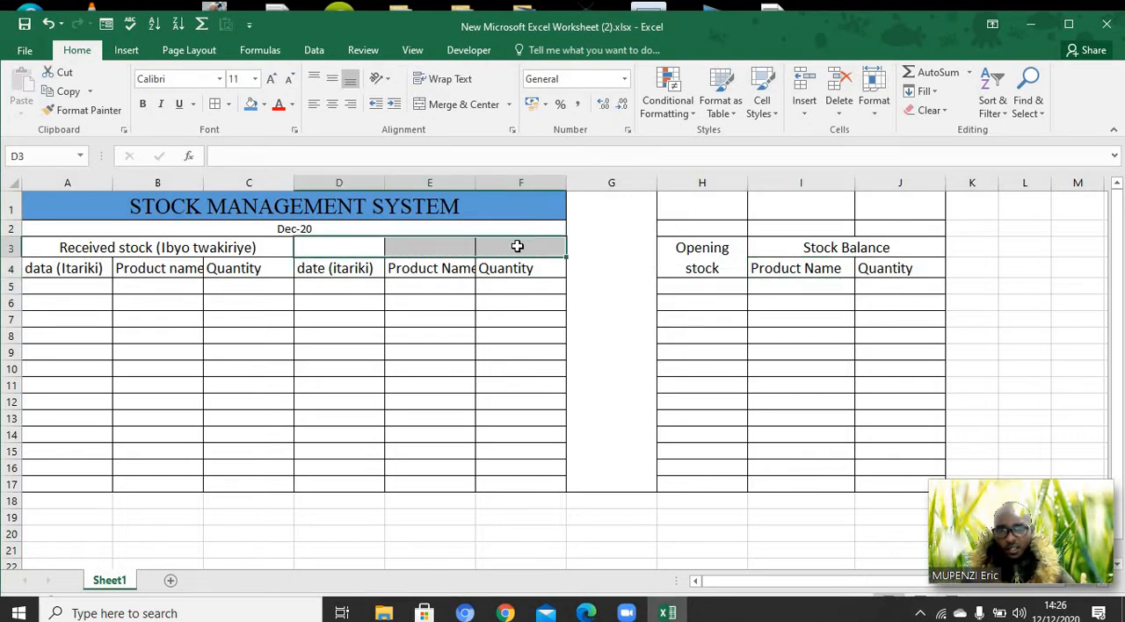
click(452, 107)
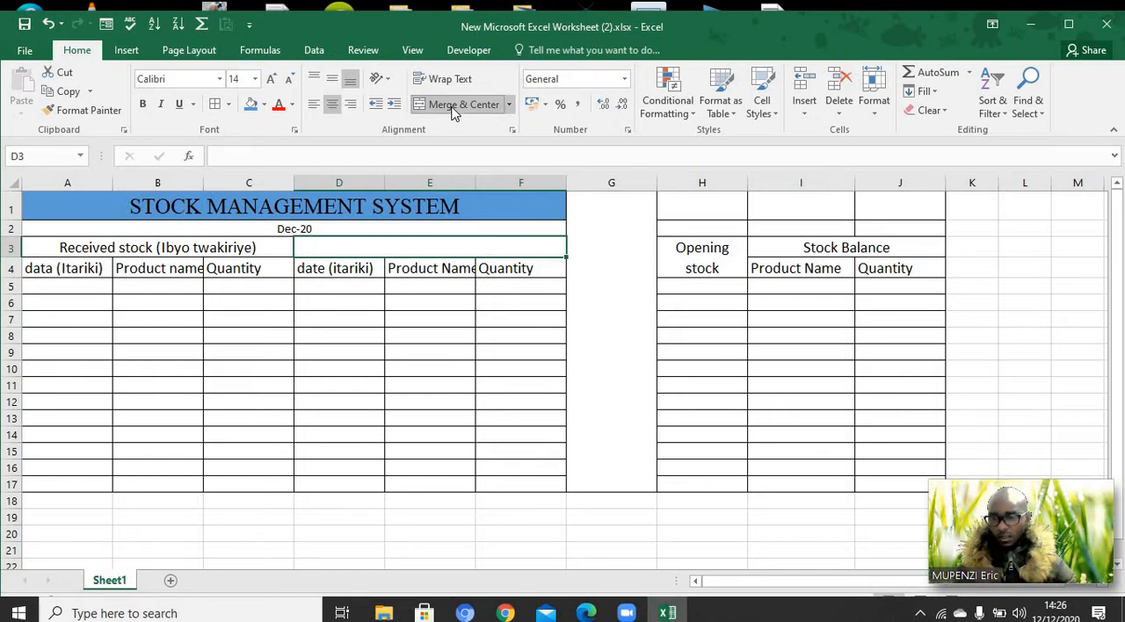
text(ST)
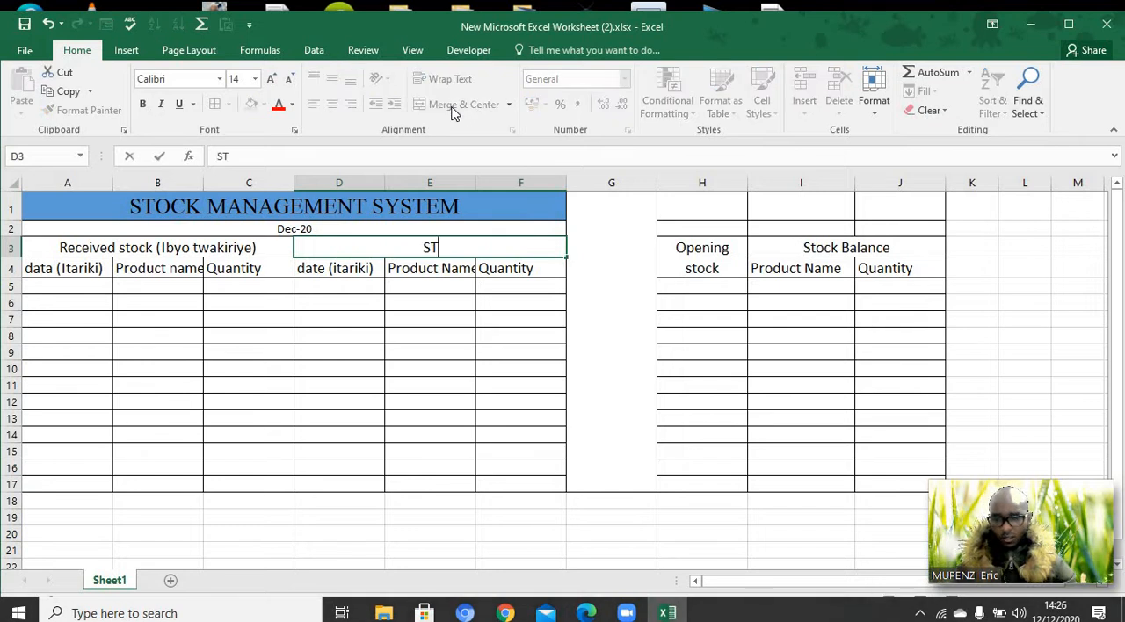
text(OC)
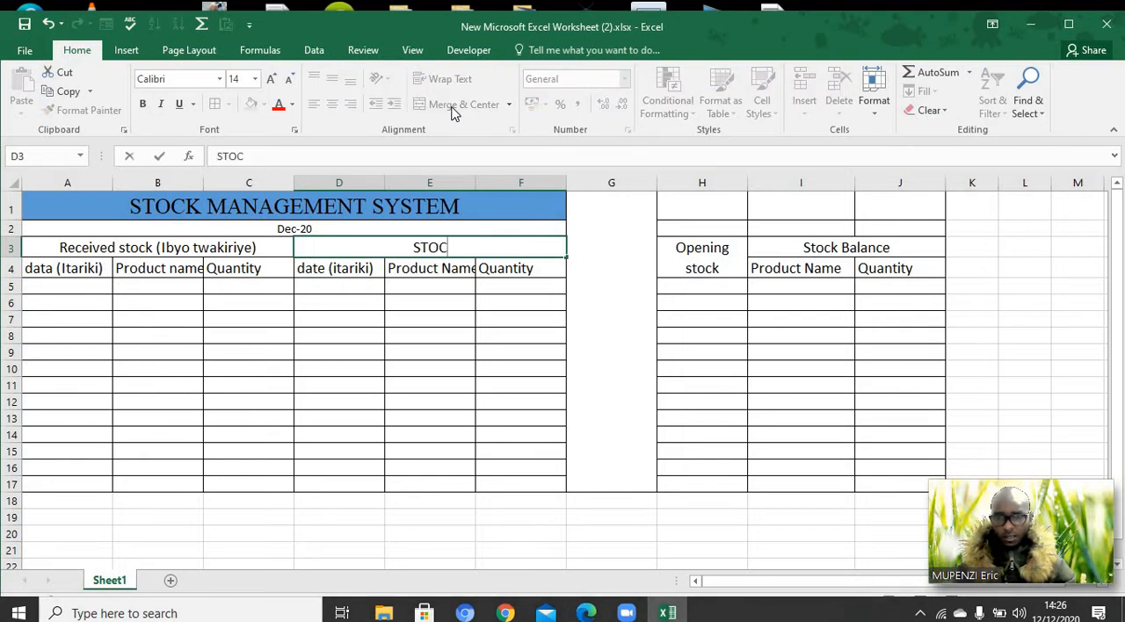
text(K O)
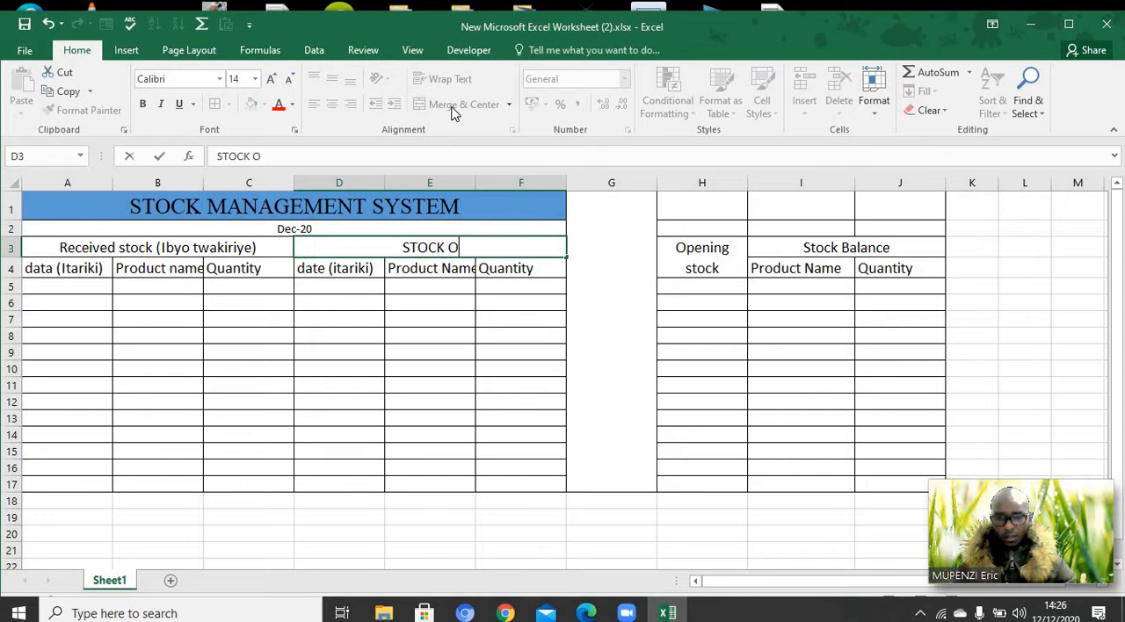
text(UT)
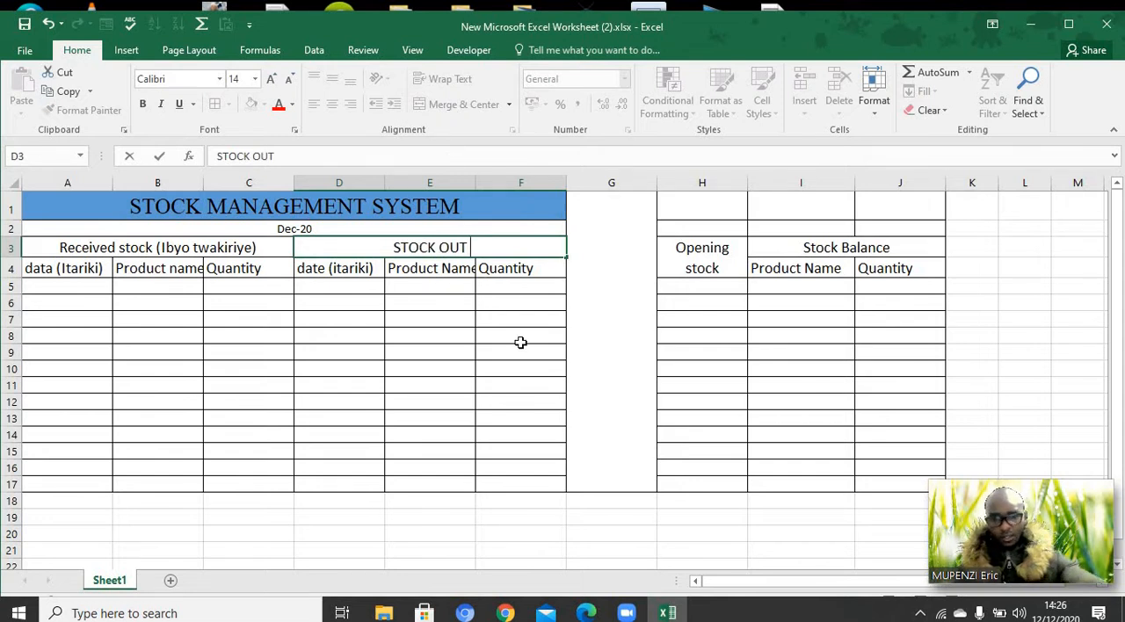
text( (IB)
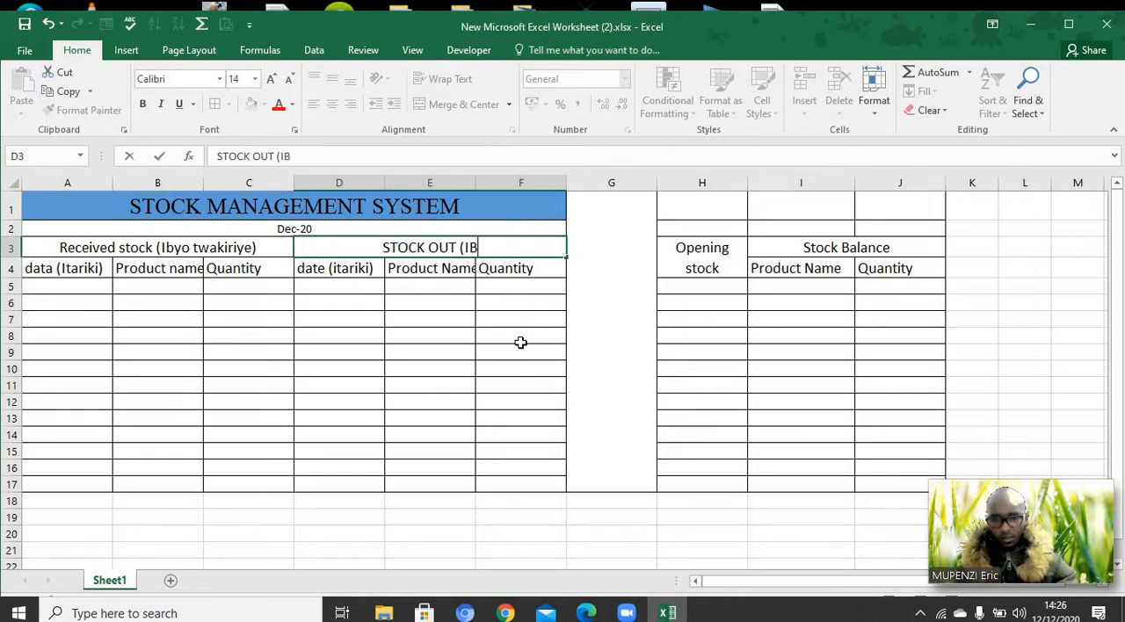
text(YASO)
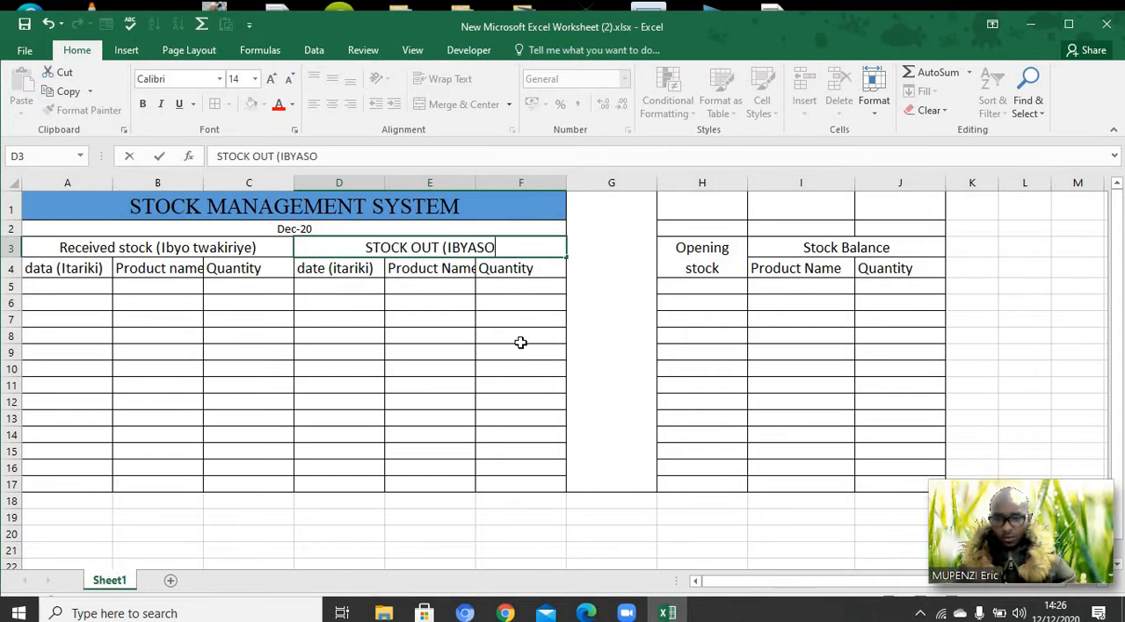
text(HOTSE)
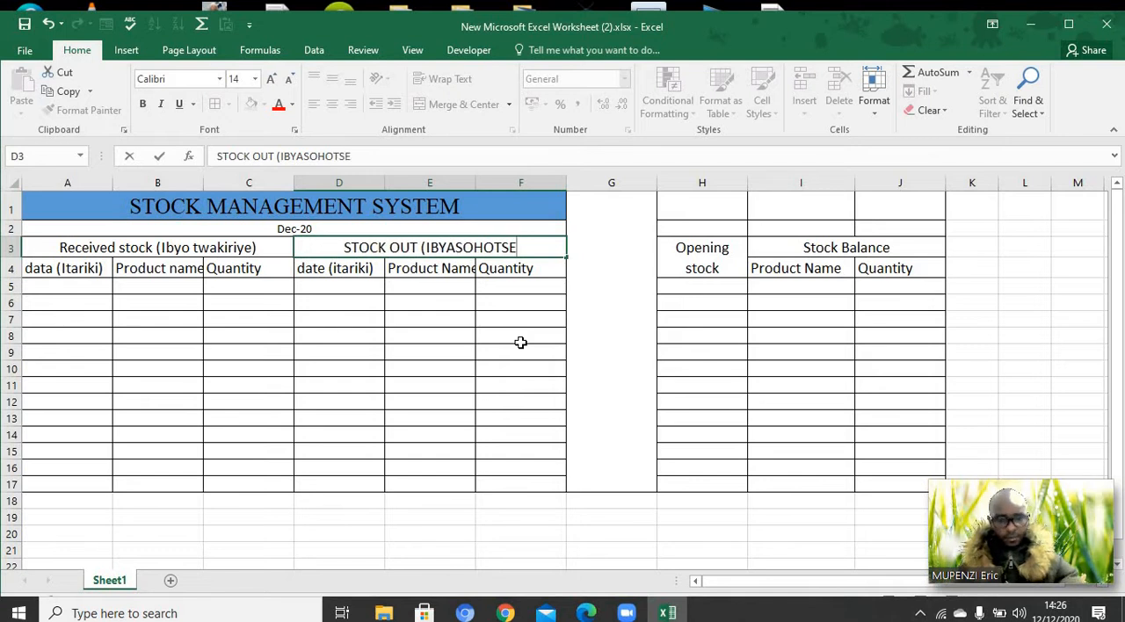
text())
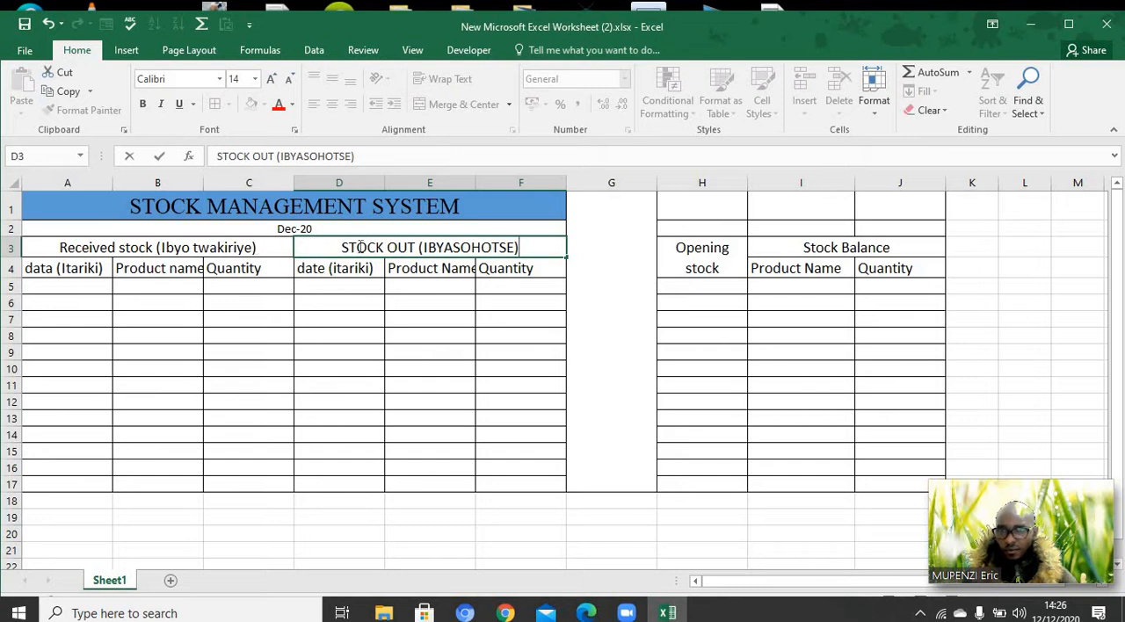
click(230, 248)
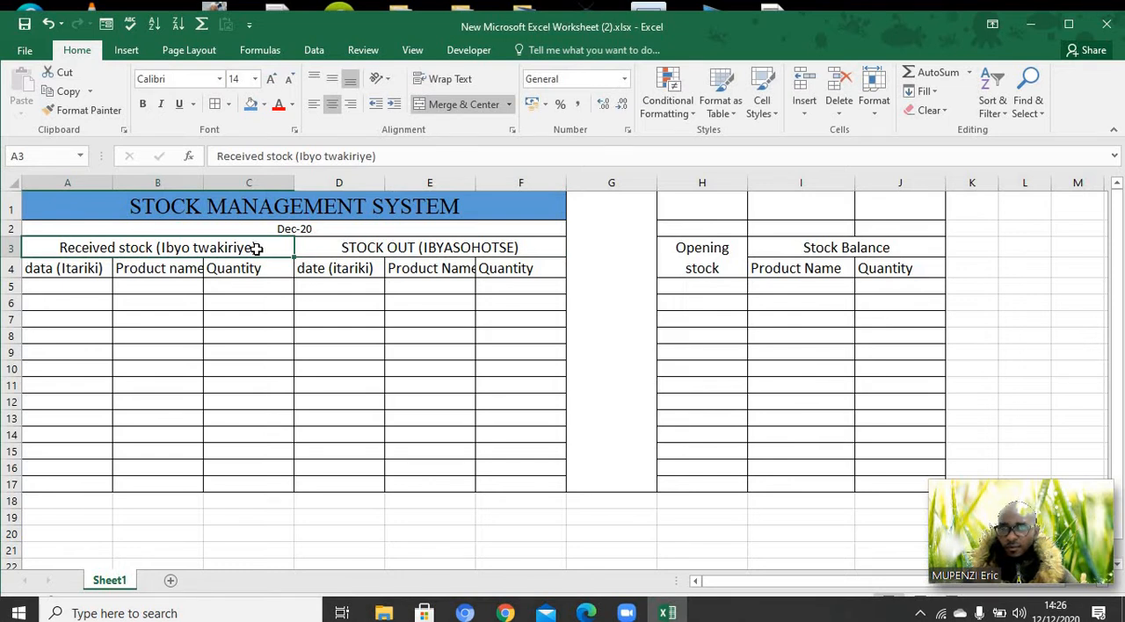
double_click(256, 248)
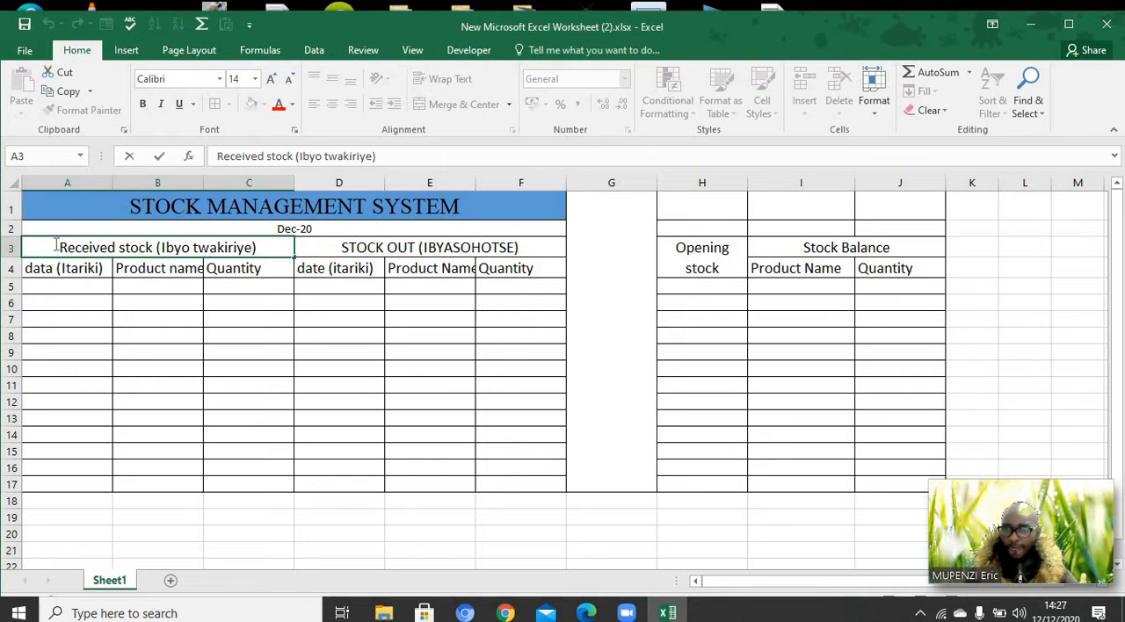
key(ctrl+a)
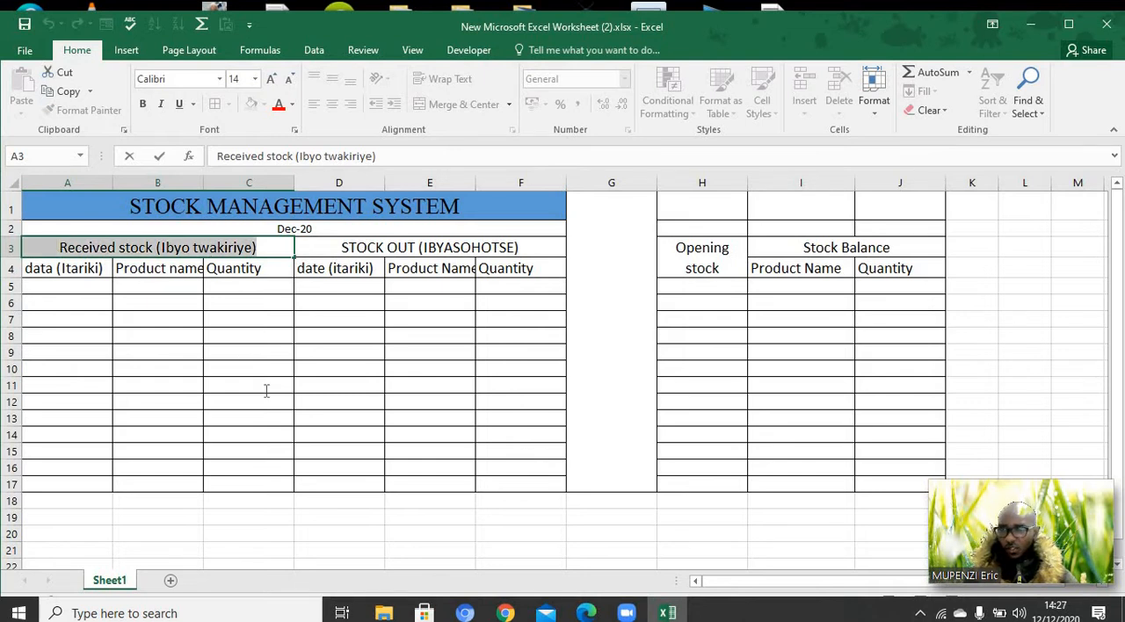
click(269, 295)
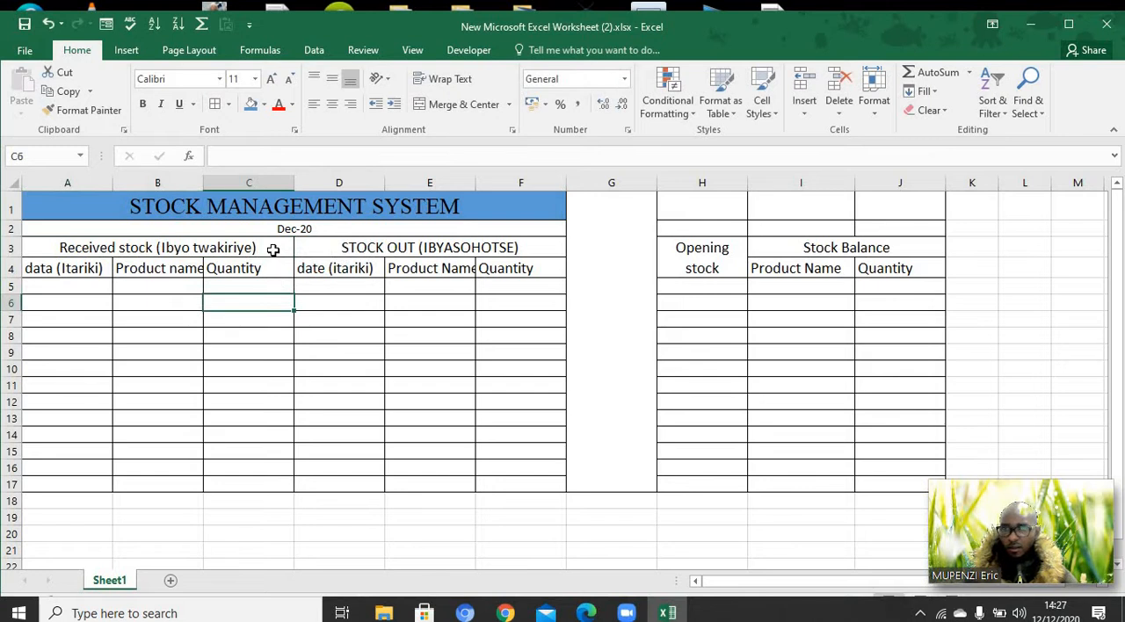
Fill the received stock section A3:C17 with the lightest orange theme color
drag(271, 249, 266, 485)
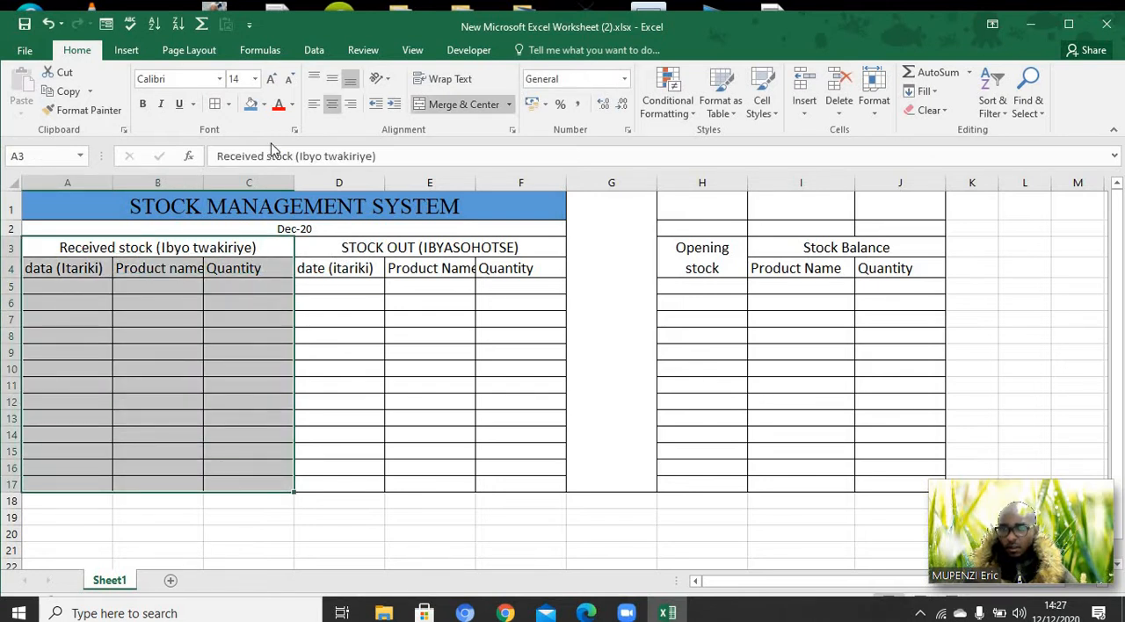
click(265, 105)
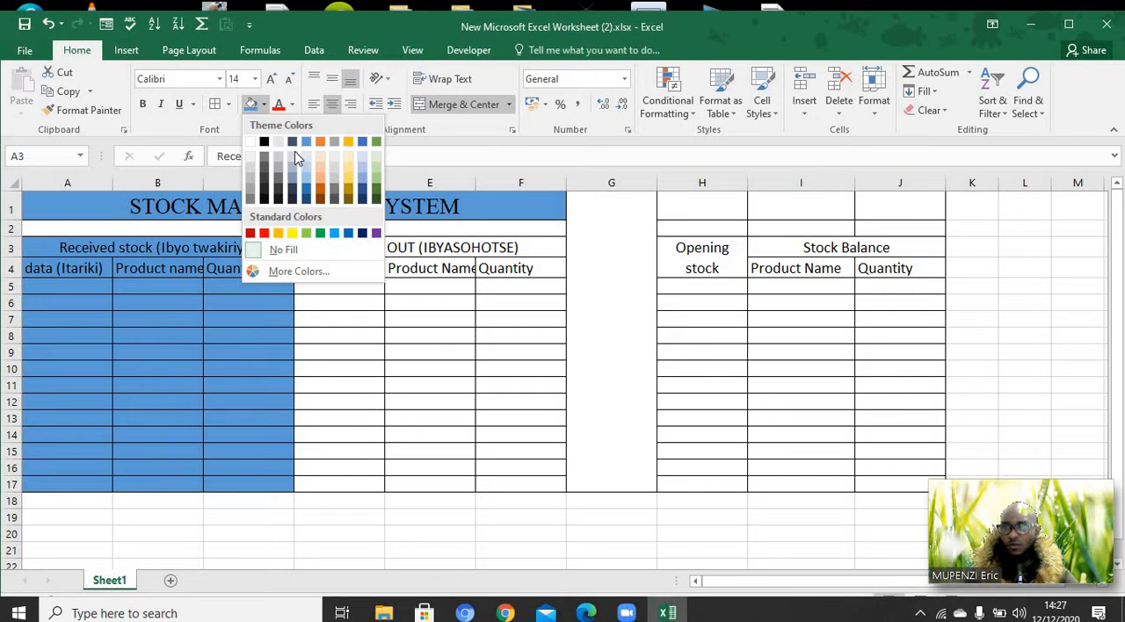
click(318, 167)
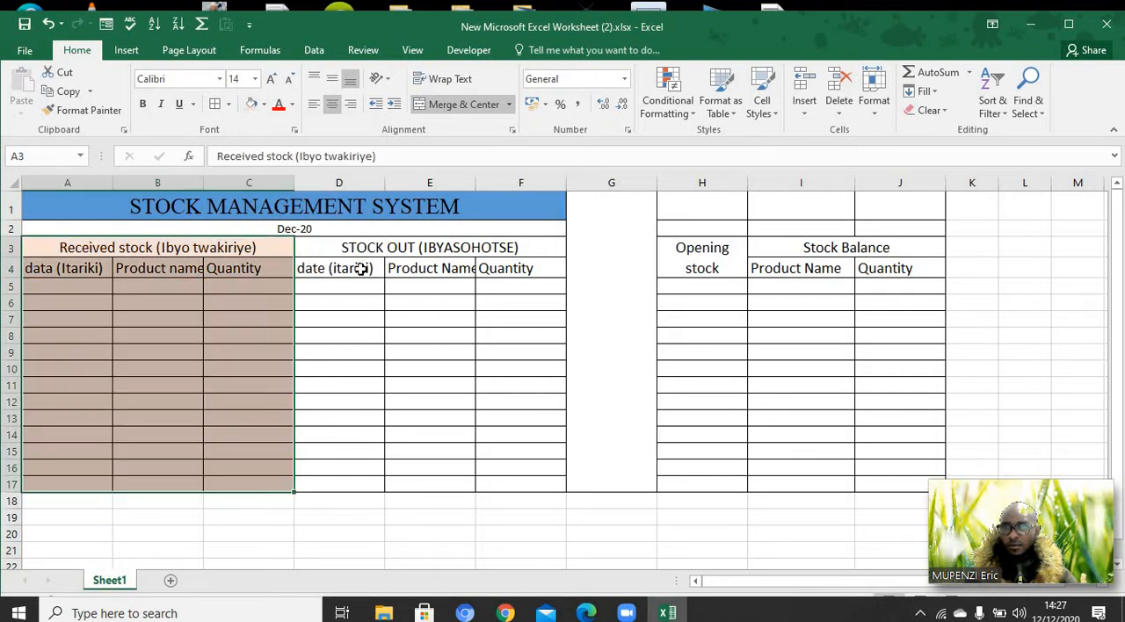
Fill the stock out section D3:F17 with Blue-Gray, Text 2, Lighter 80%
click(329, 248)
drag(466, 329, 506, 482)
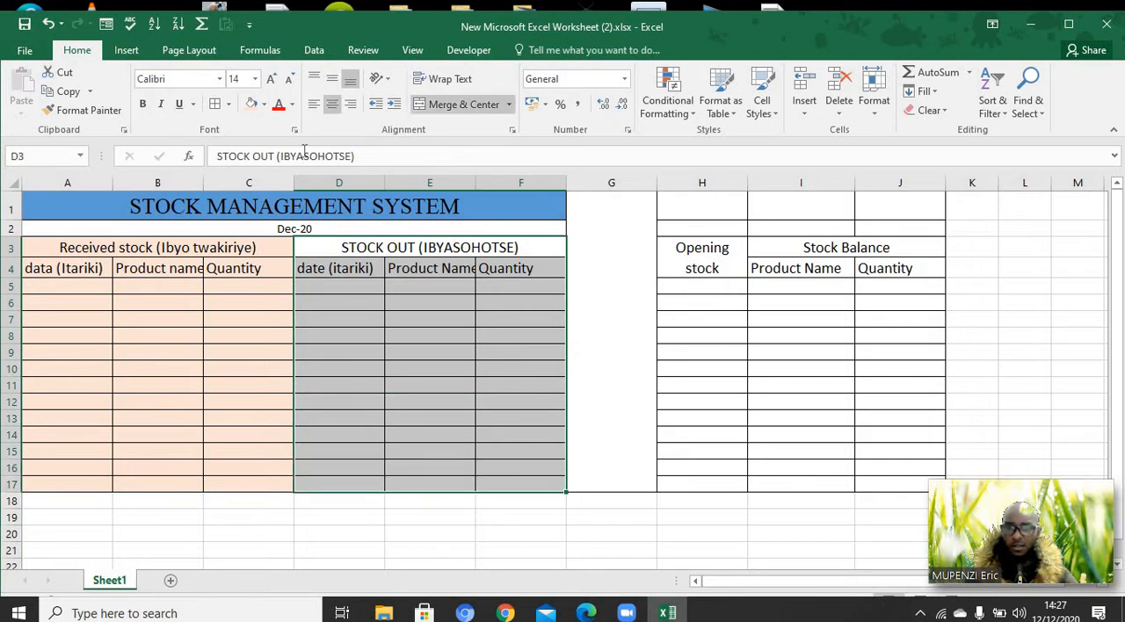
click(262, 104)
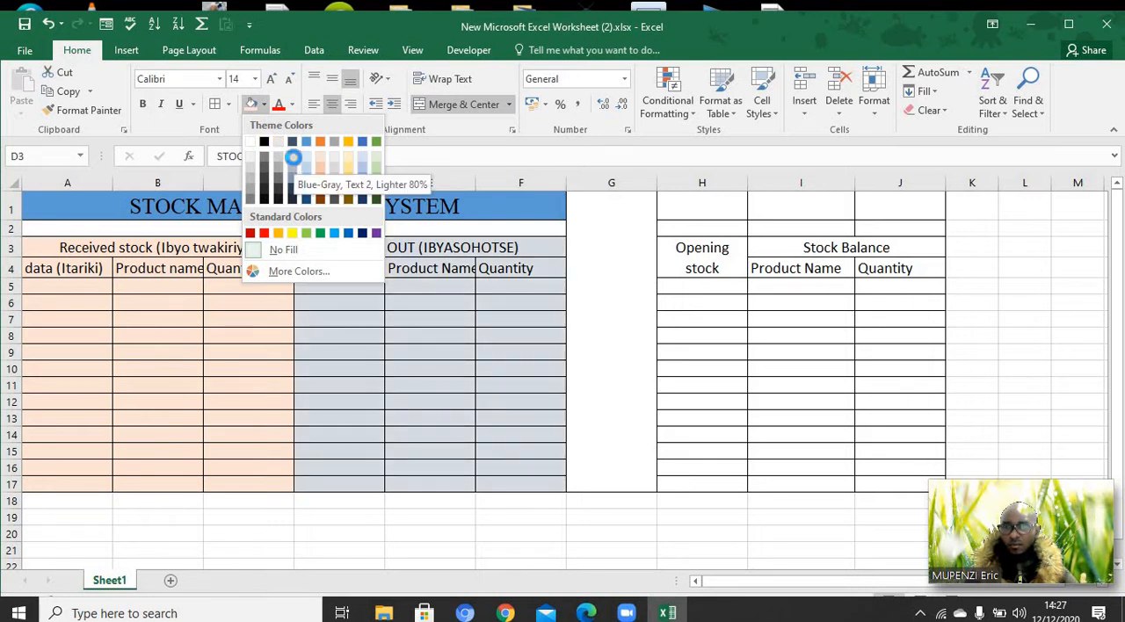
click(294, 158)
click(456, 419)
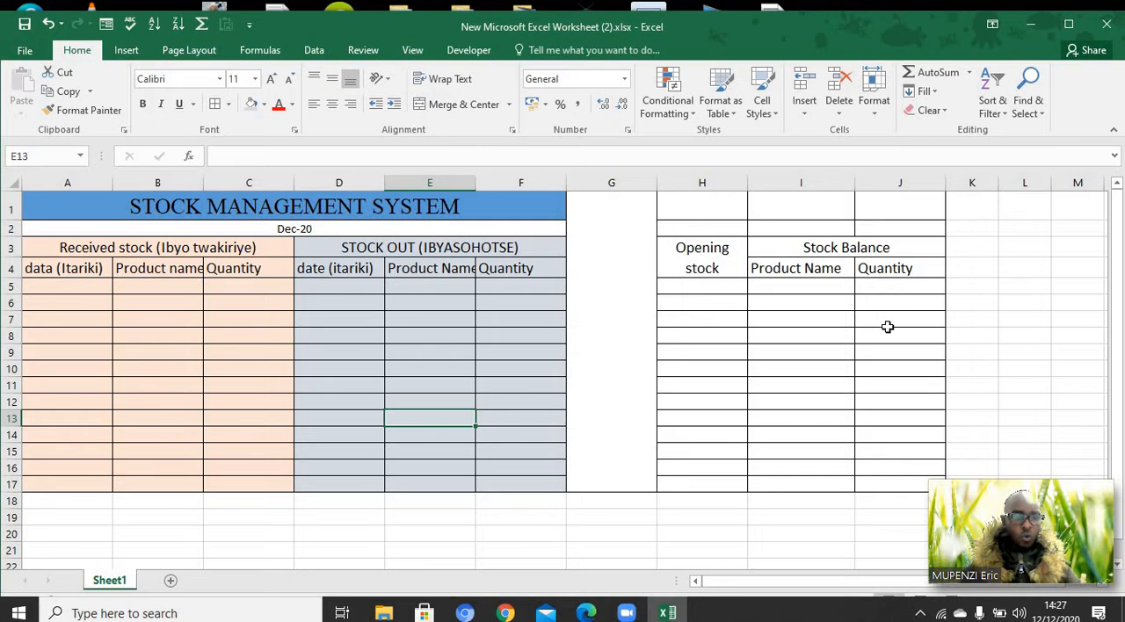
Enter the product names IMODOKA, MOTO and AMAGARE in I5:I7 of the Stock Balance section
click(800, 291)
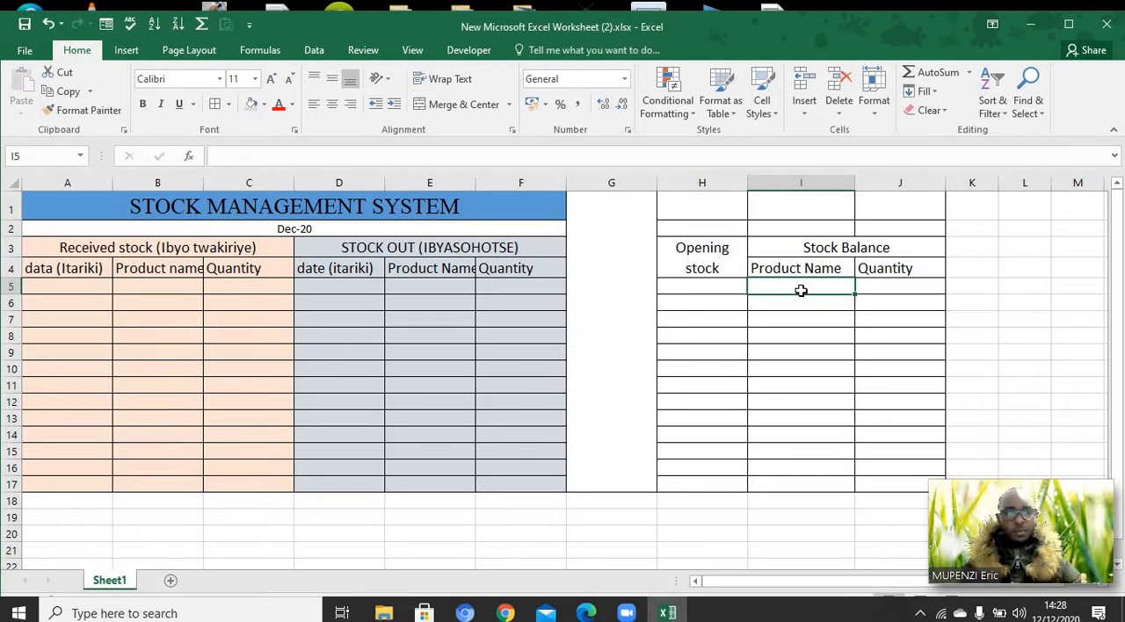
text(IM)
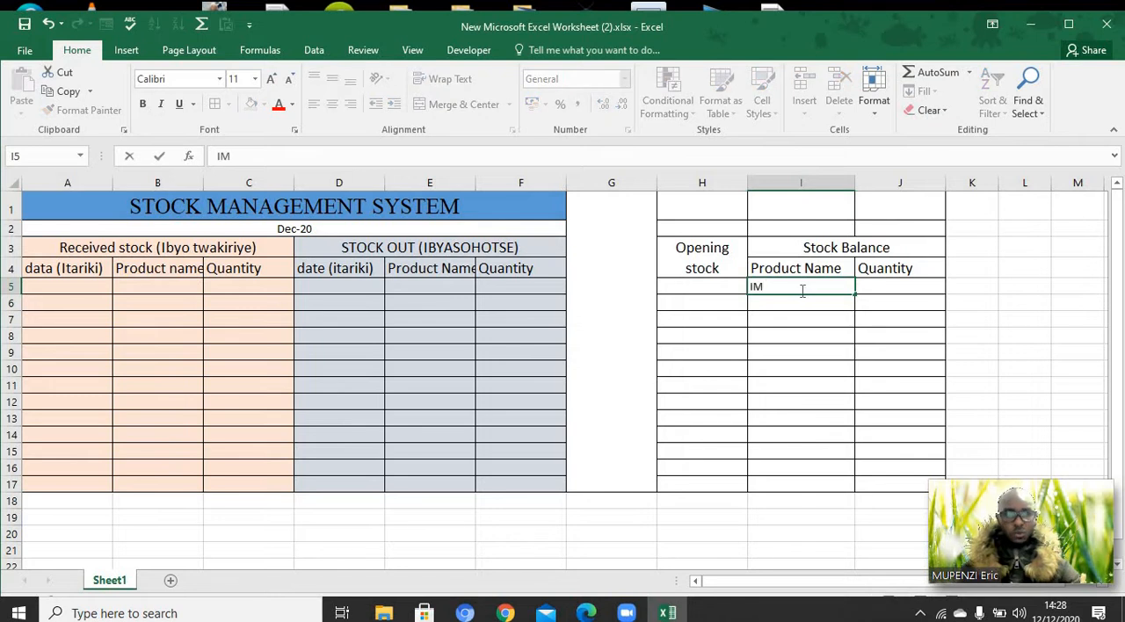
text(ODOKA)
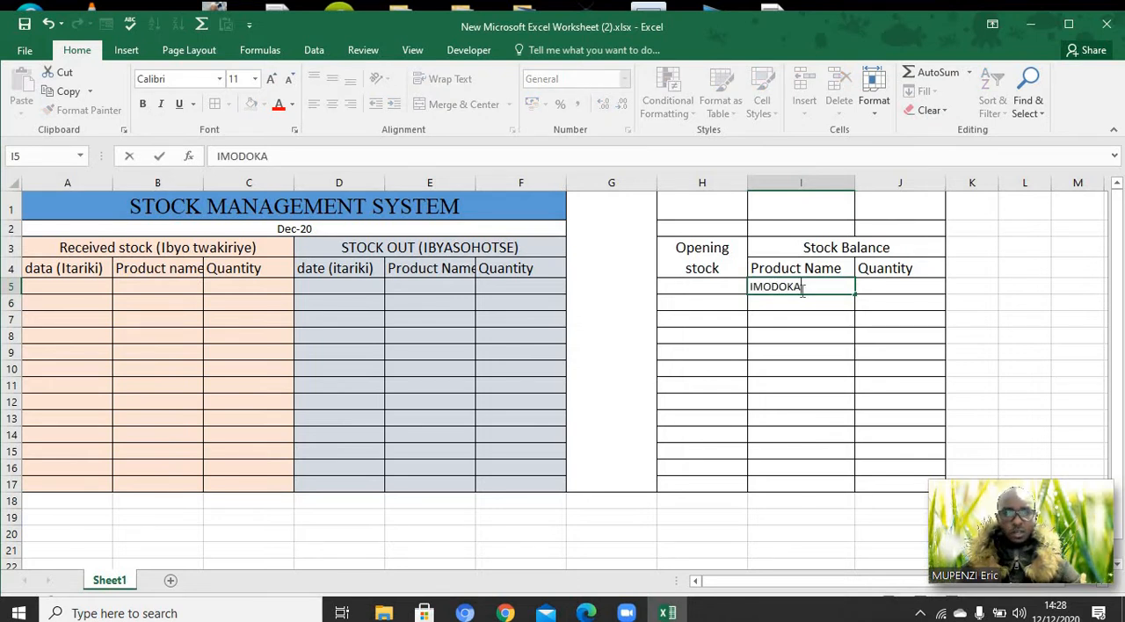
click(800, 303)
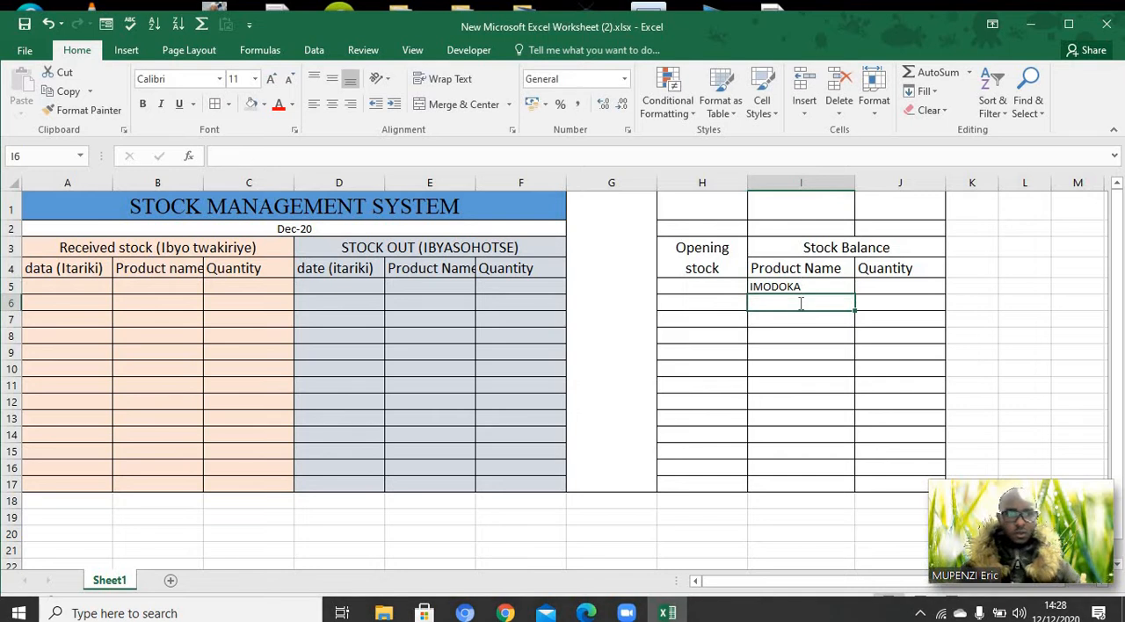
text(MOTO)
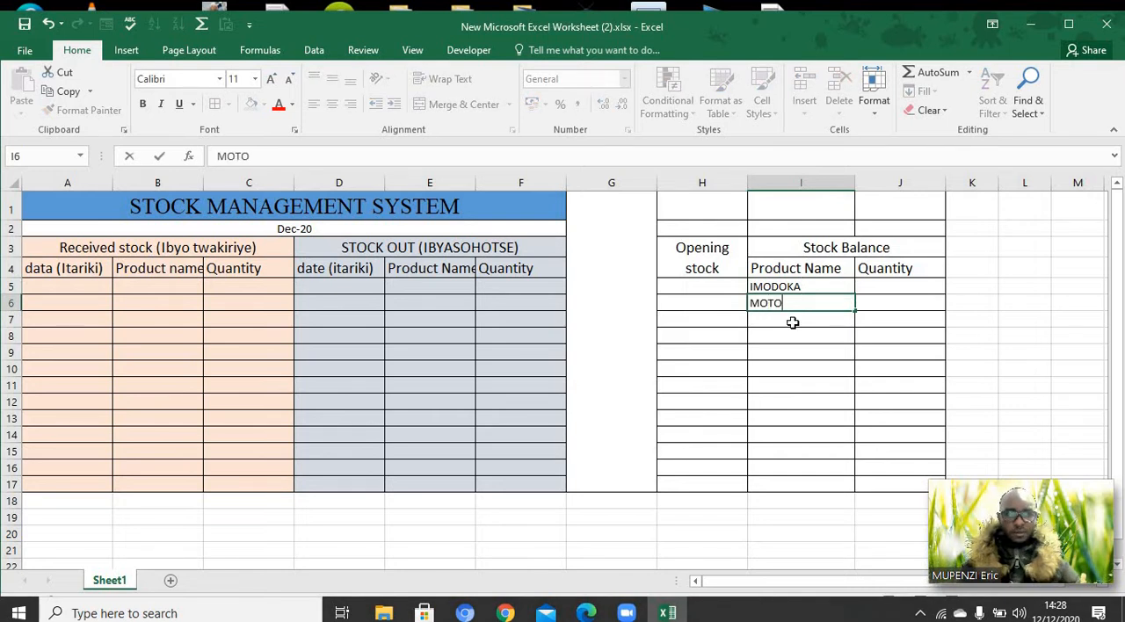
click(793, 321)
text(AMA)
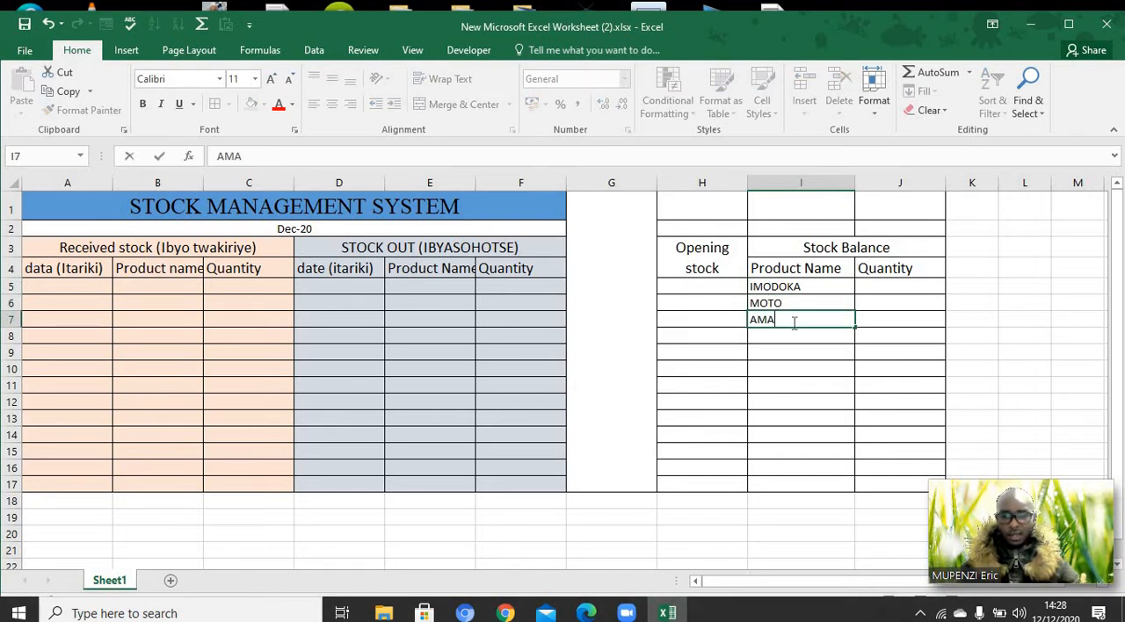
text(GARE)
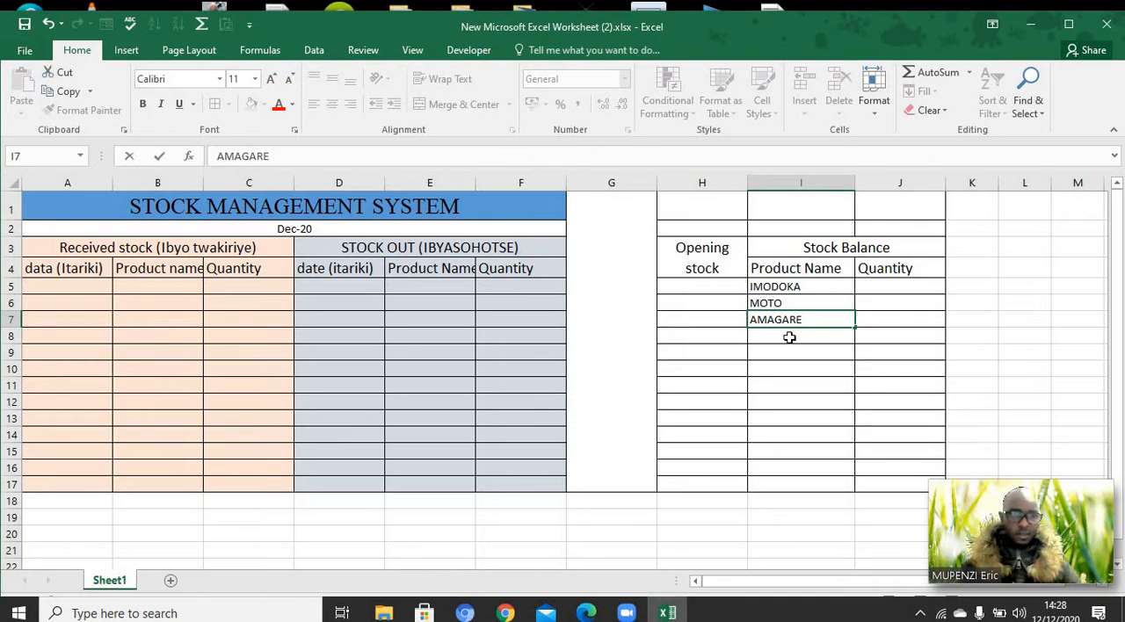
Continue the Stock Balance product list with PETROL, IMYENDA and OTHER in I8:I10
click(790, 337)
text(PE)
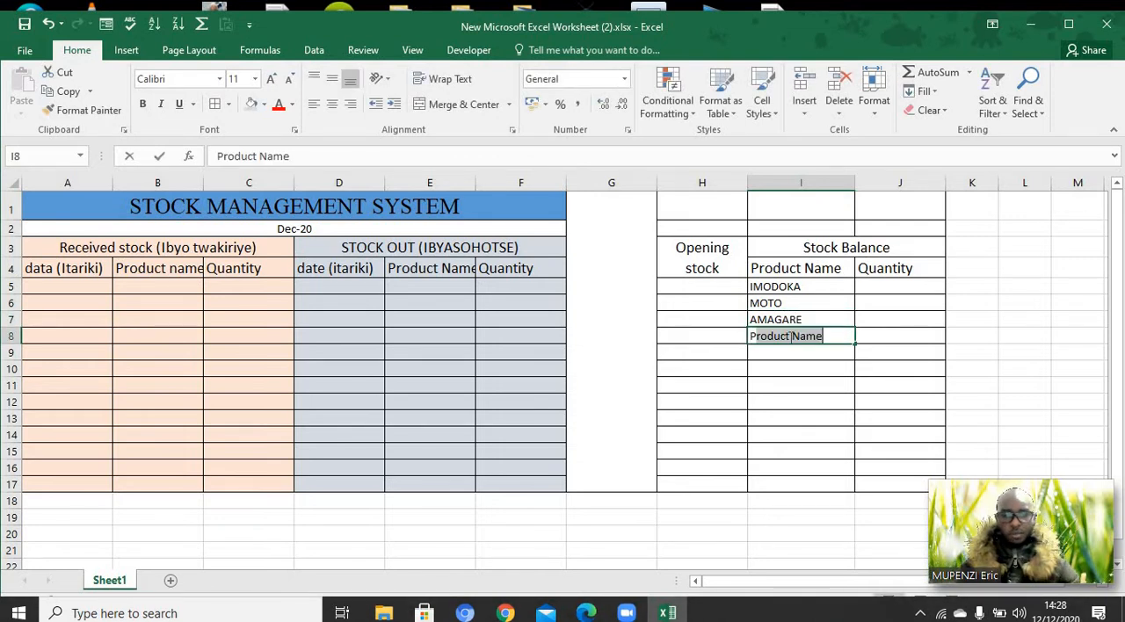
text(TROL)
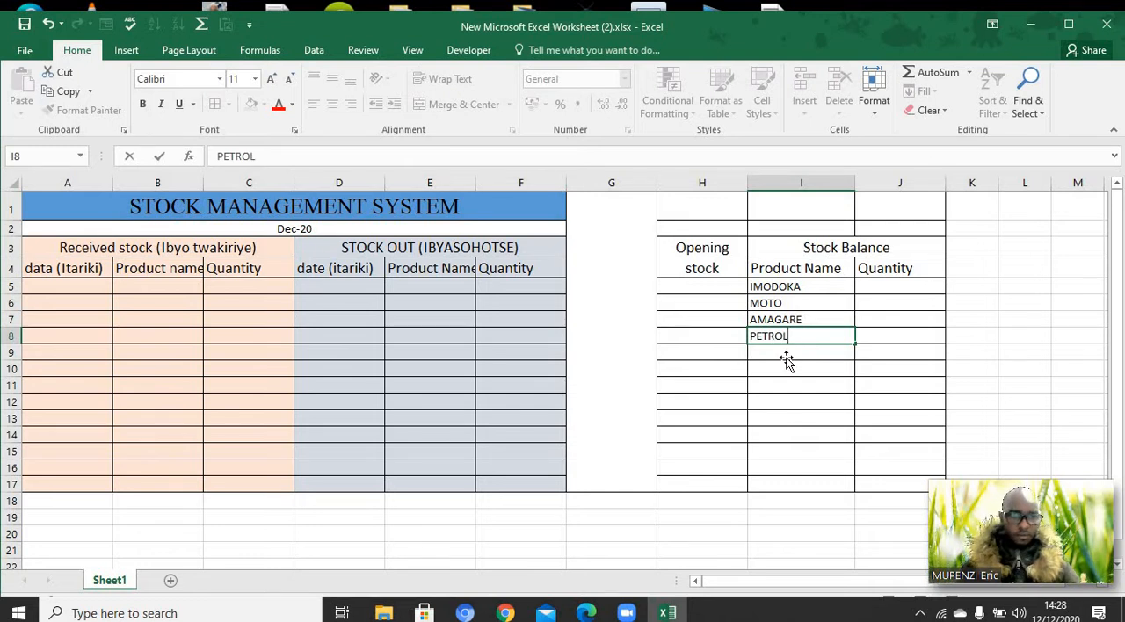
click(787, 357)
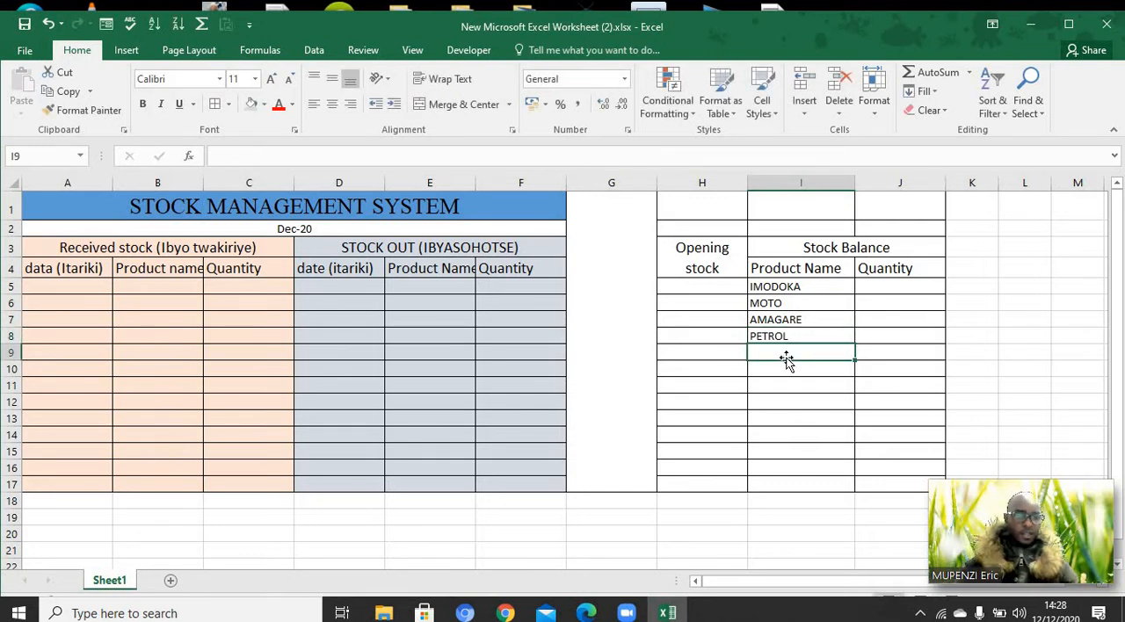
text(IMYEND)
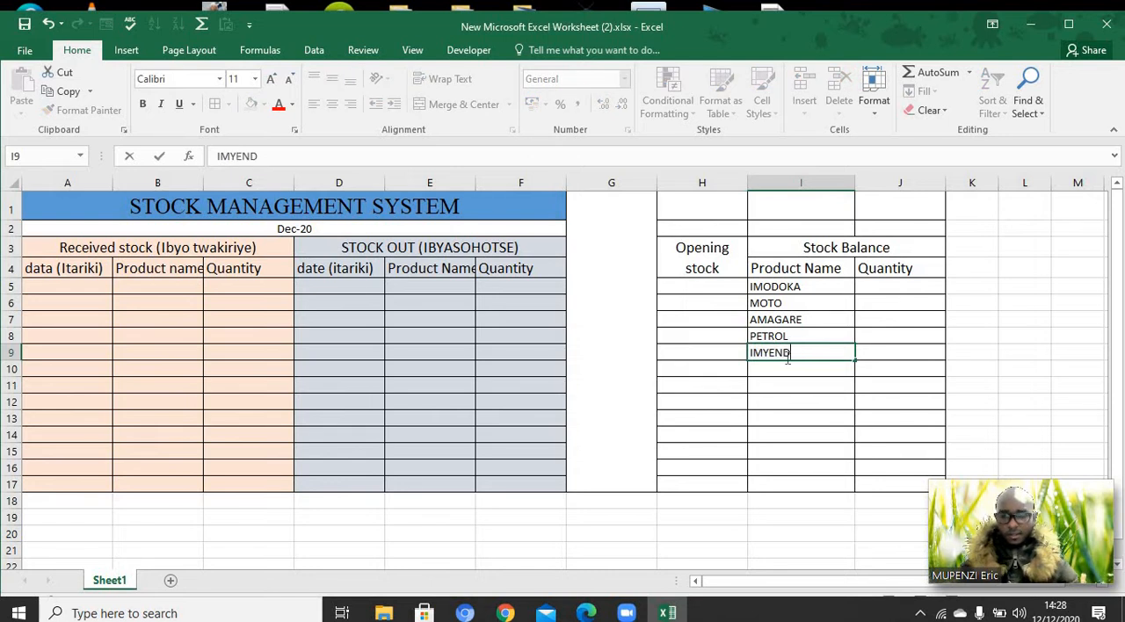
text(A)
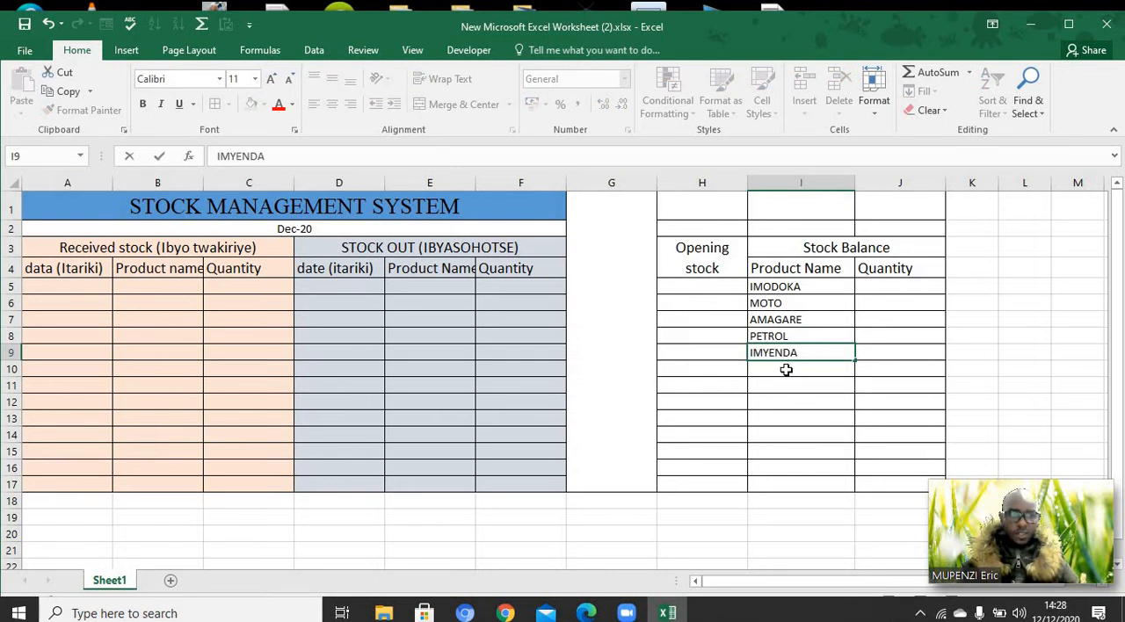
click(785, 369)
text(OTHER)
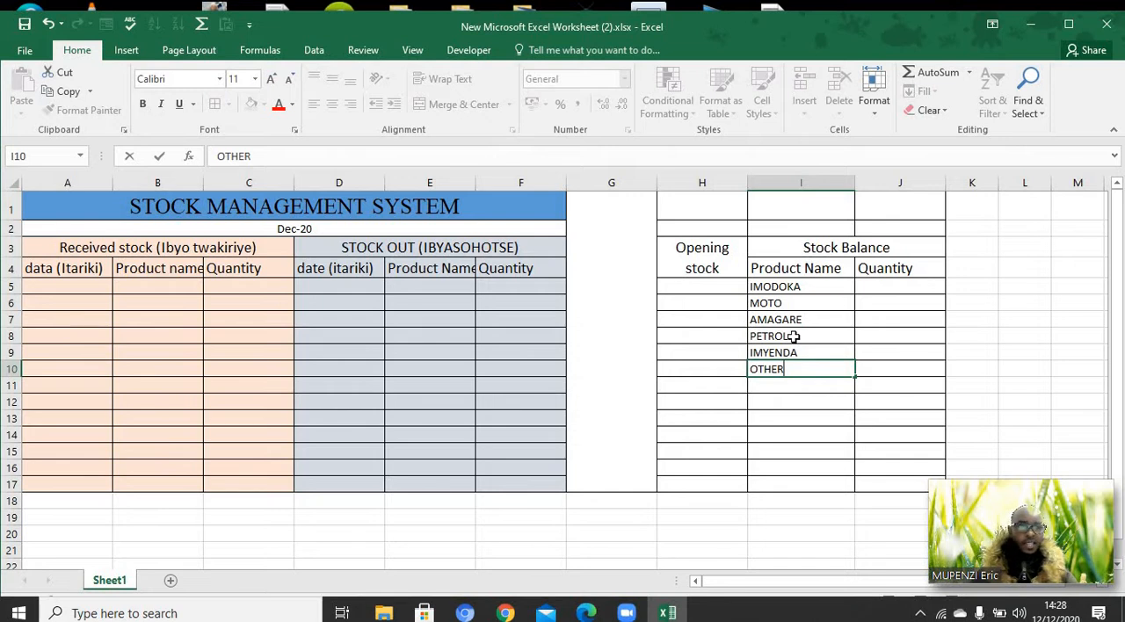
key(ctrl+Return)
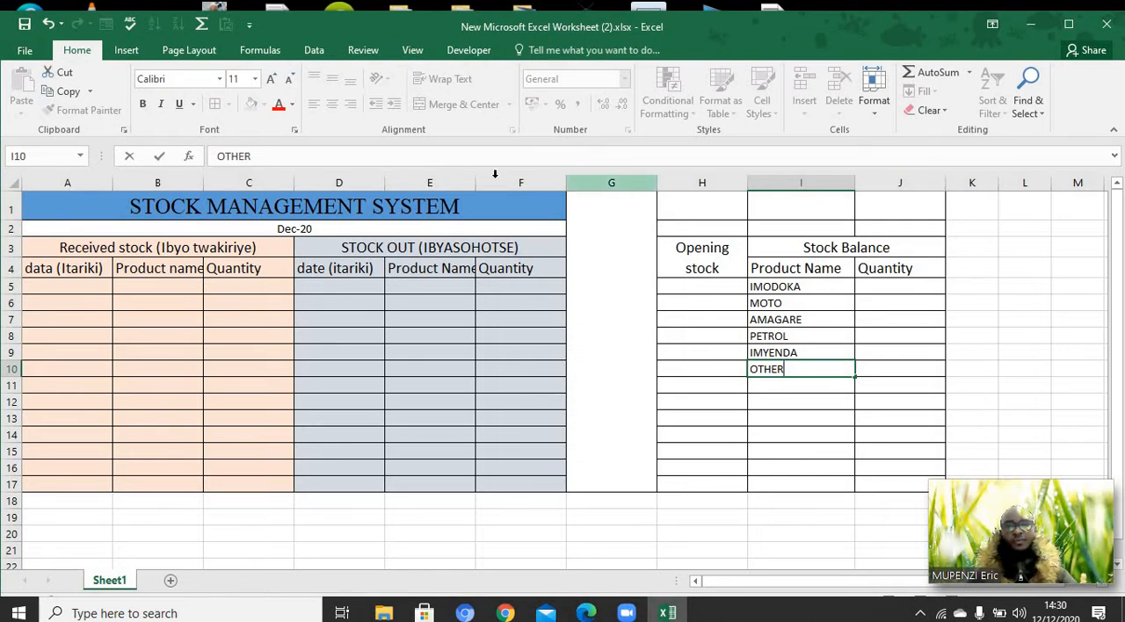
Widen columns E and B slightly so their product name headers fit
click(485, 246)
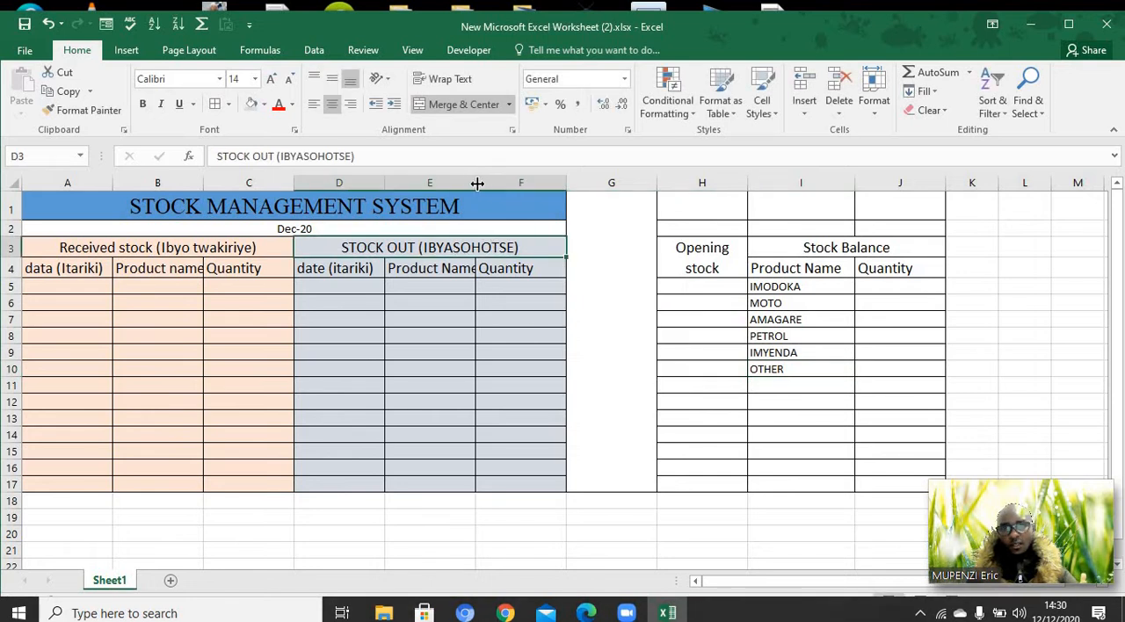
drag(476, 183, 484, 186)
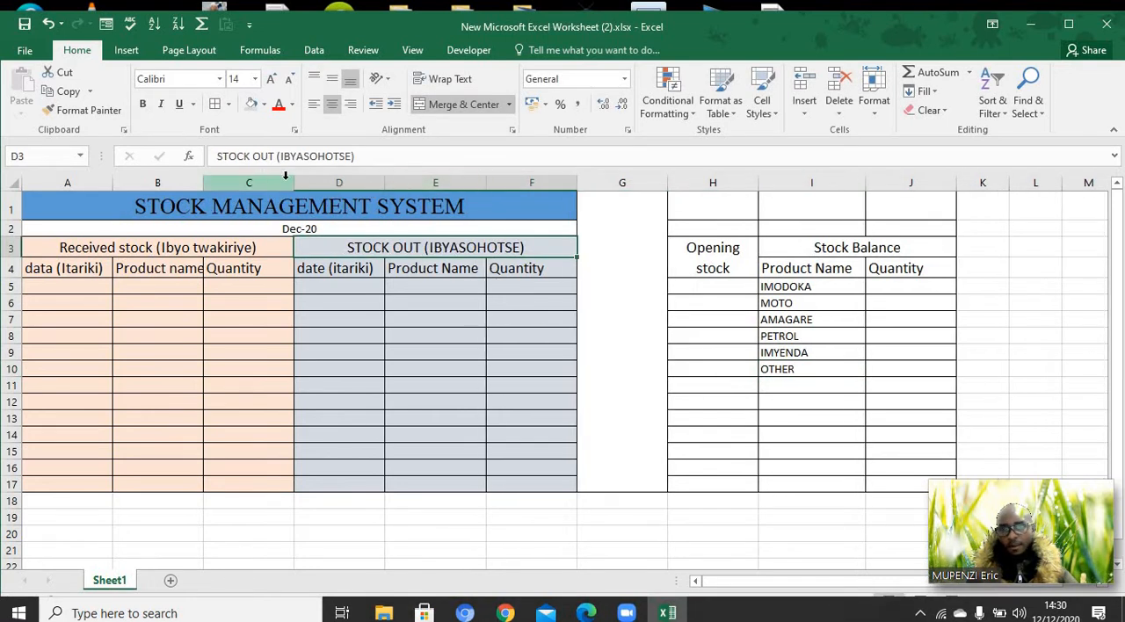
drag(205, 182, 217, 183)
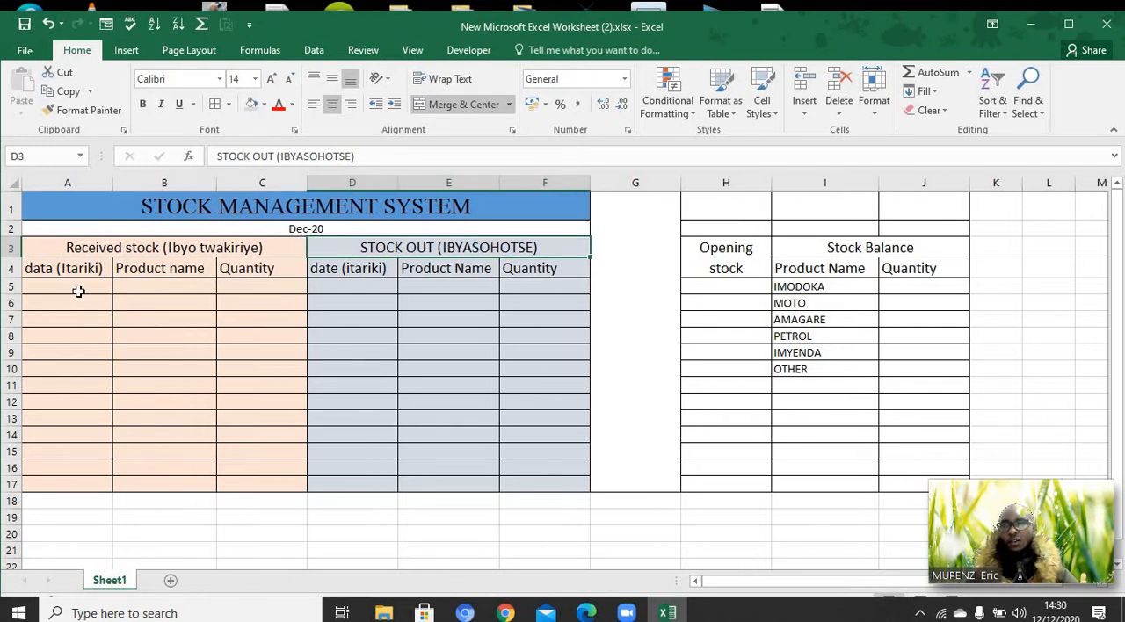
Format the received stock date cells A5:A17 as Date with the English (United States) locale and the second 14-Mar-12 type
drag(77, 290, 76, 482)
right_click(76, 482)
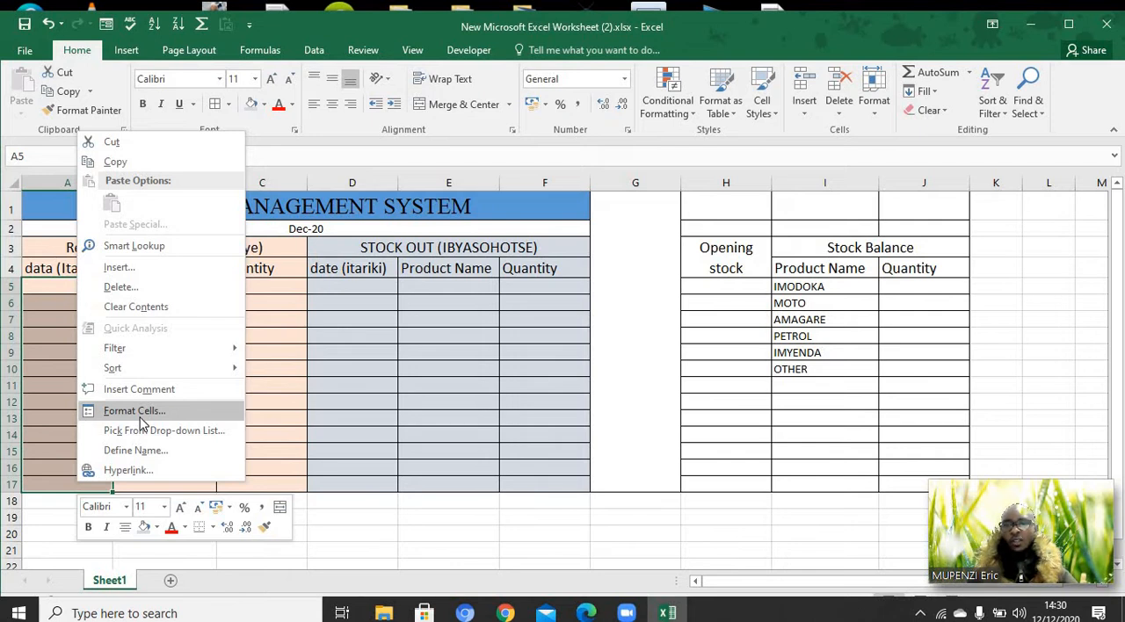
click(133, 412)
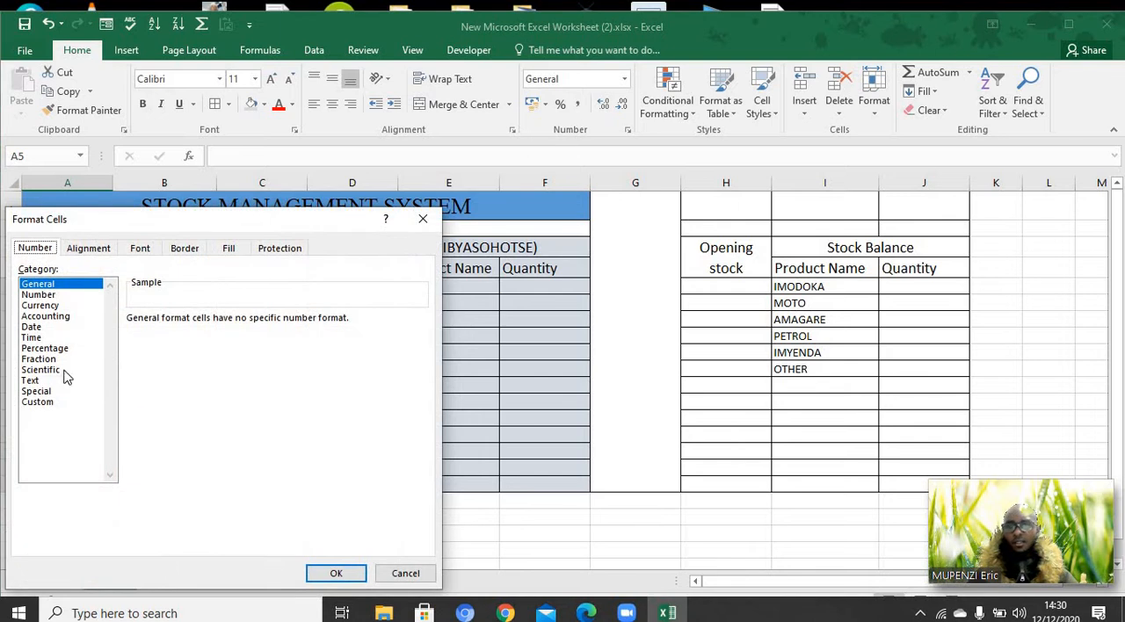
click(37, 328)
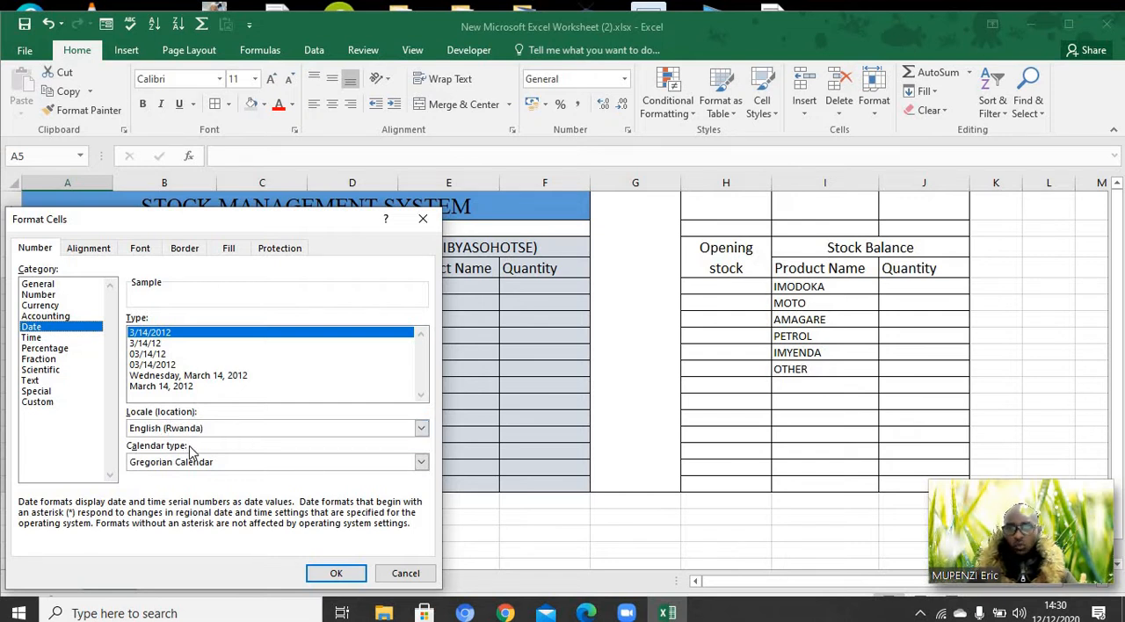
click(422, 430)
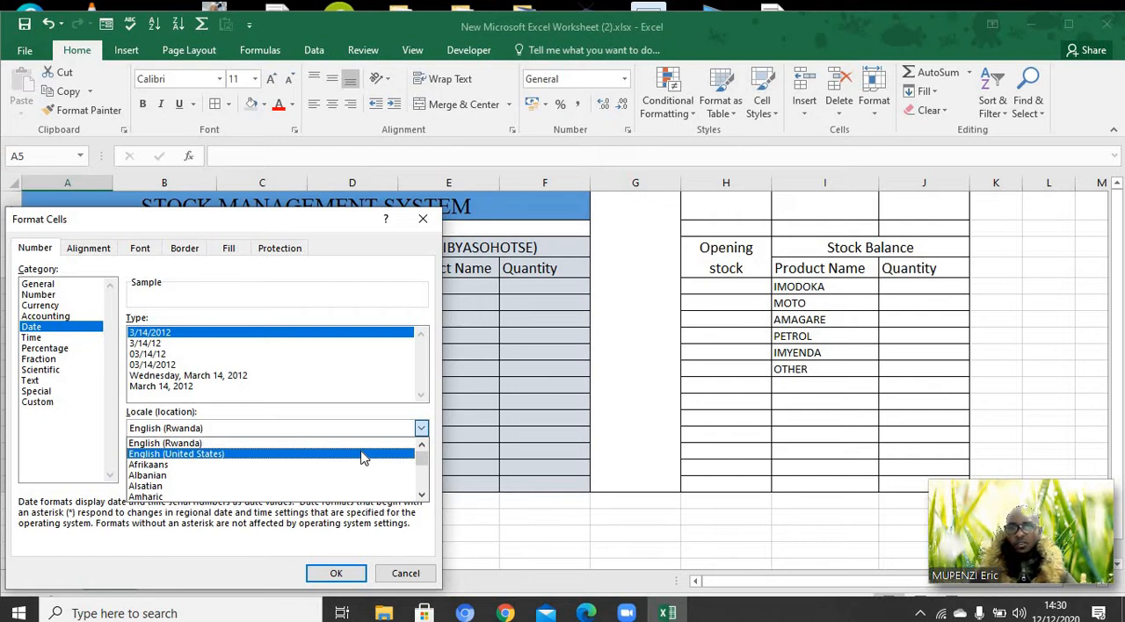
click(363, 455)
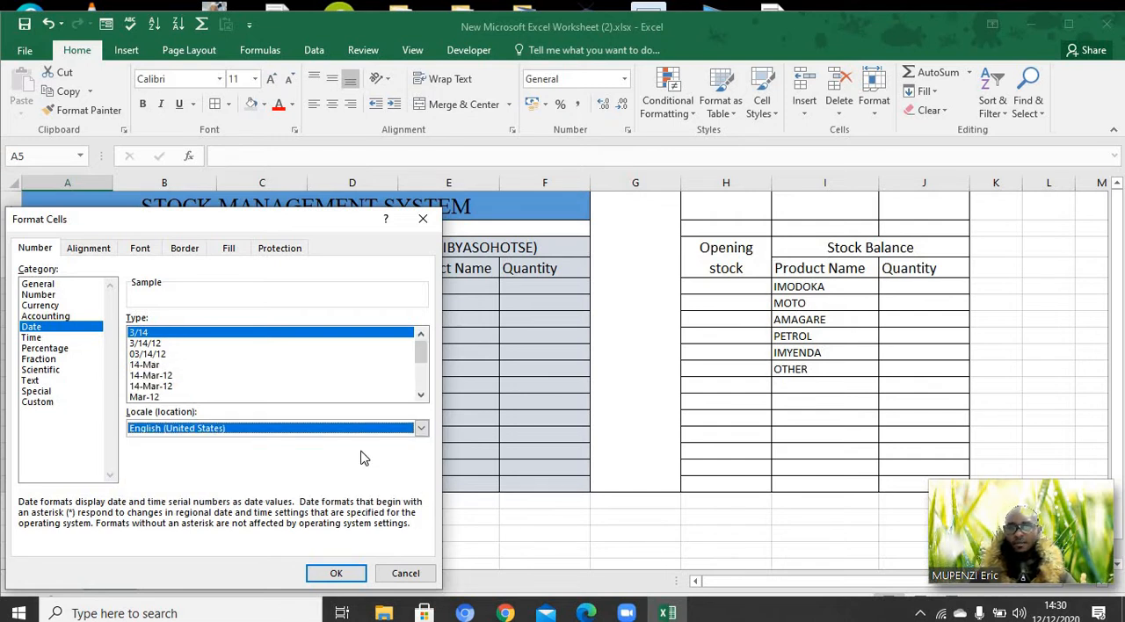
click(155, 387)
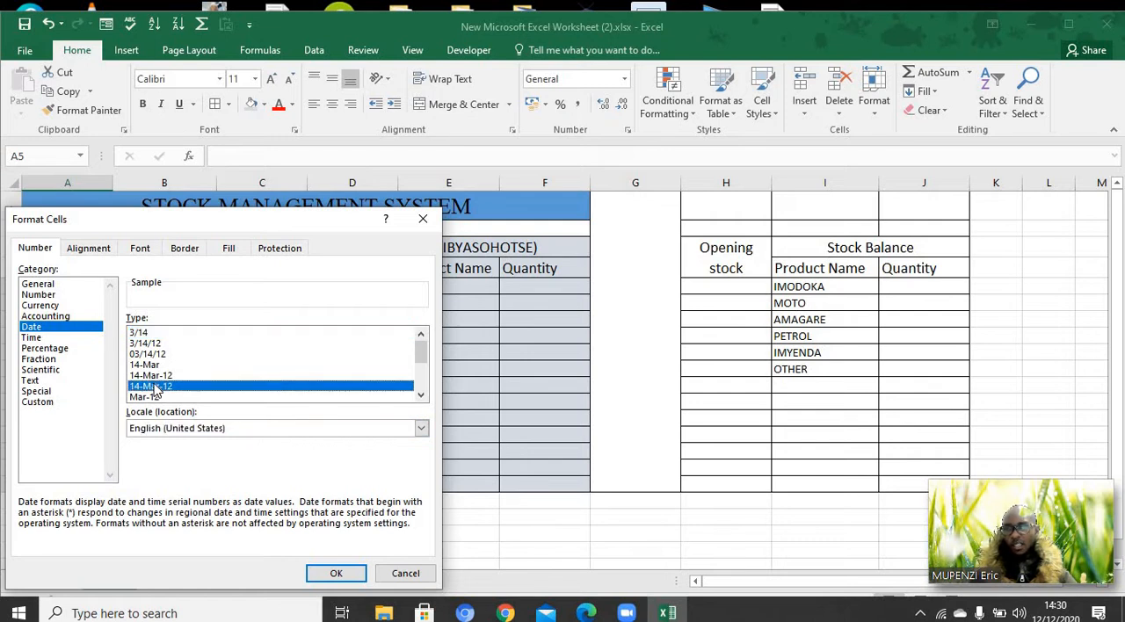
click(337, 572)
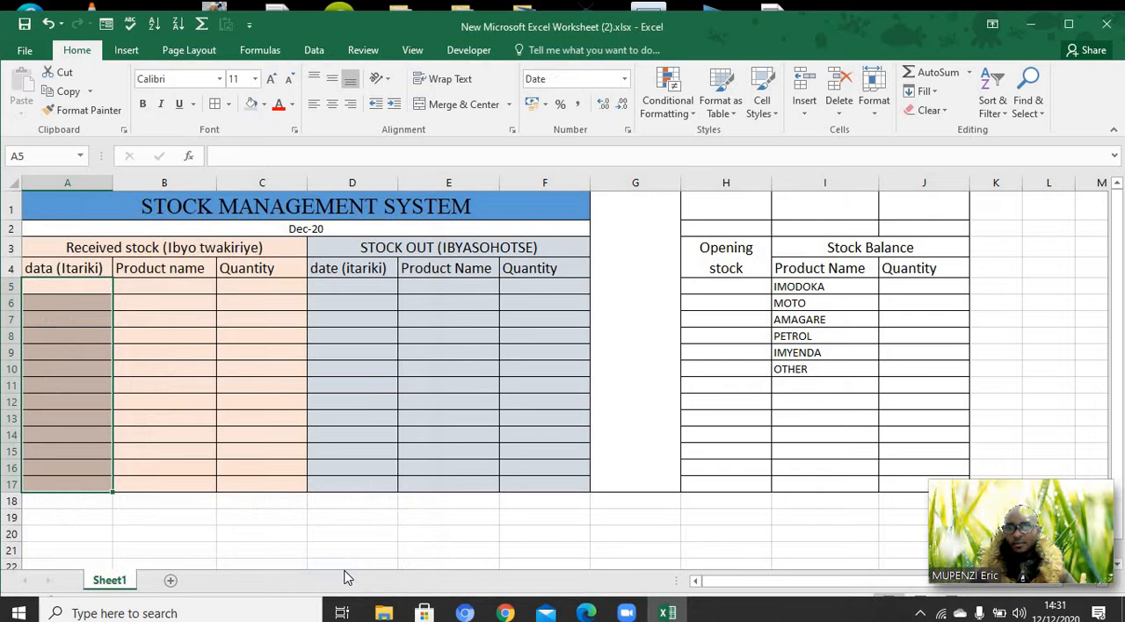
Enter the date 11/12/2020 in A5, the first received stock row
click(50, 286)
double_click(50, 286)
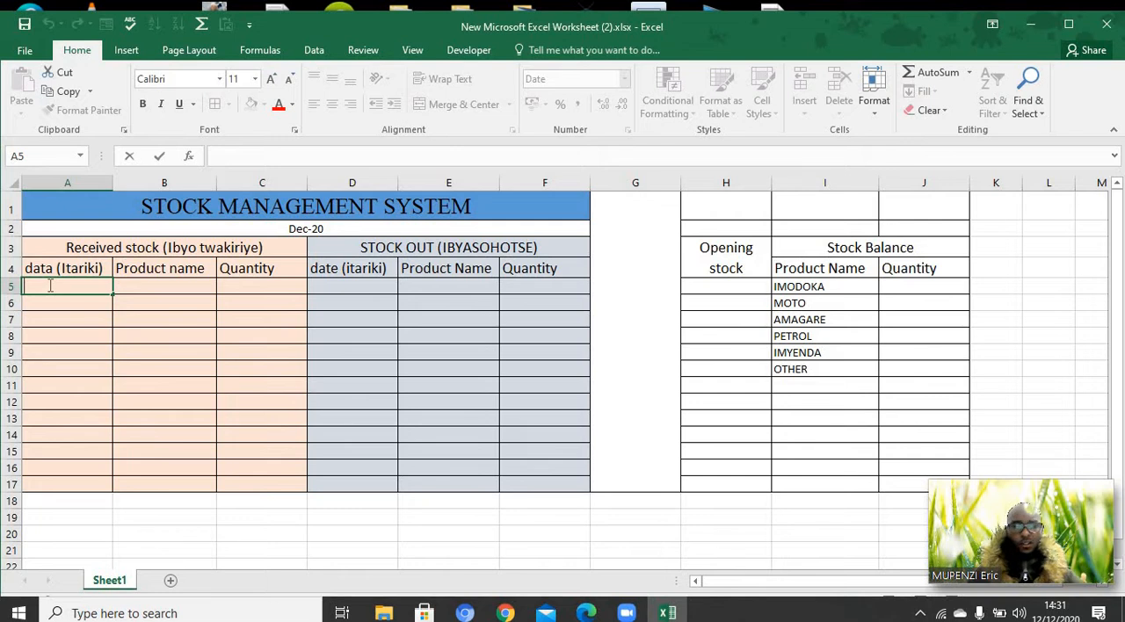
text(11)
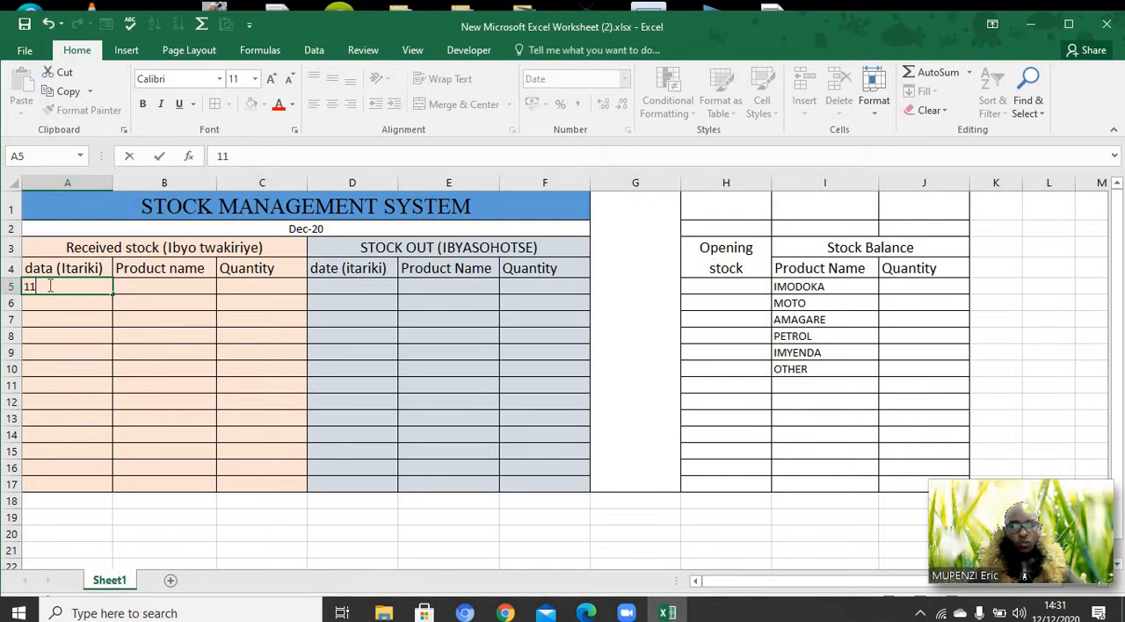
text(/)
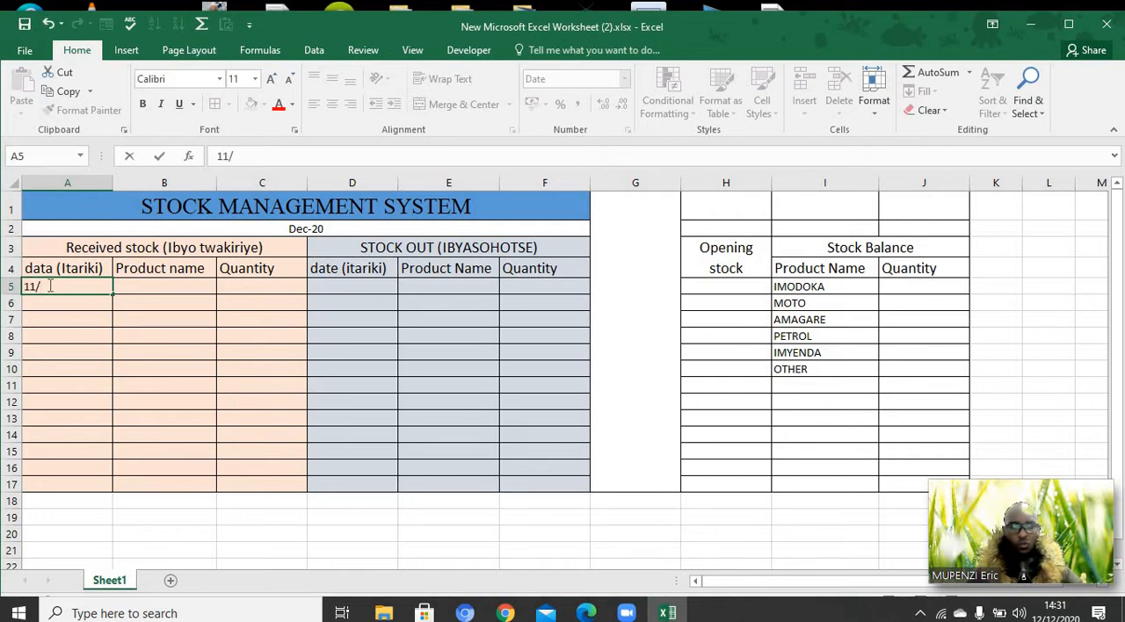
text(12/)
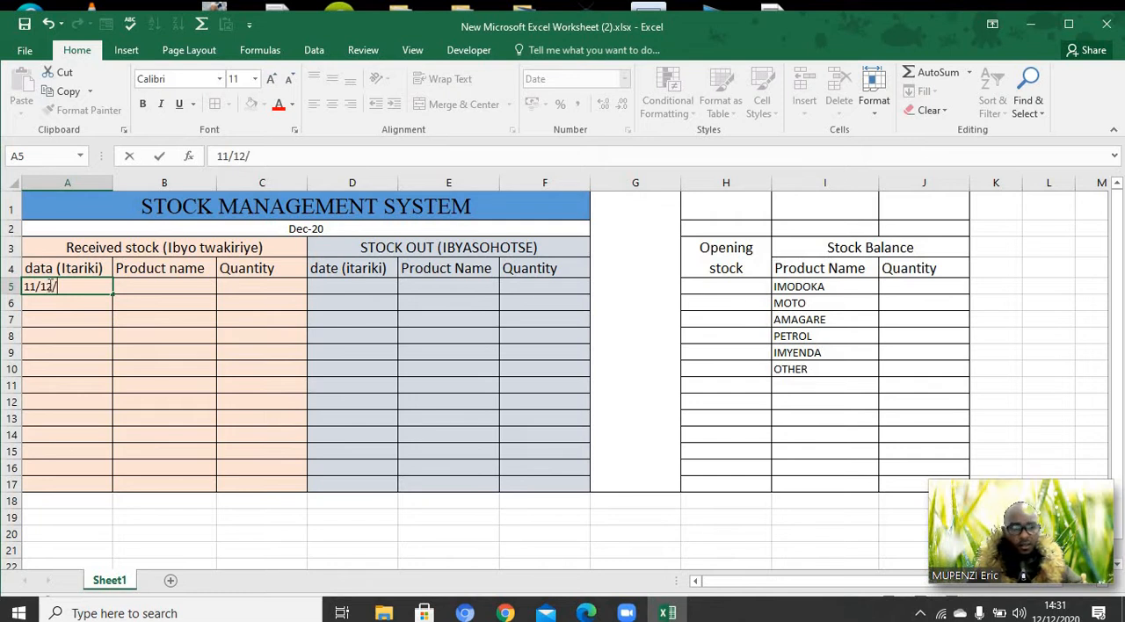
text(2020)
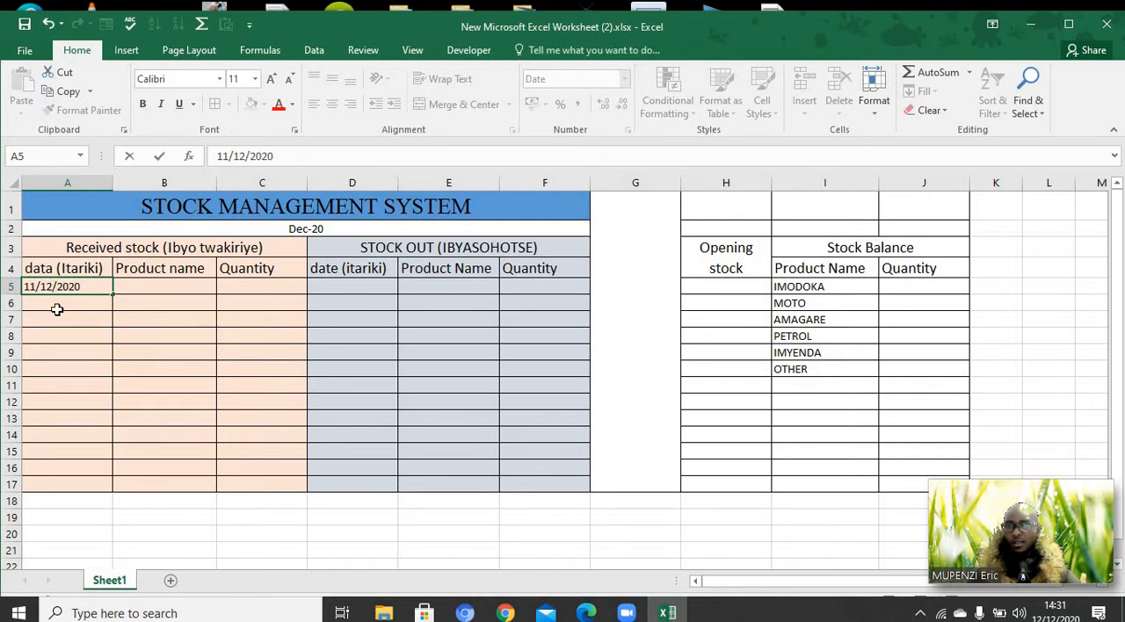
key(Return)
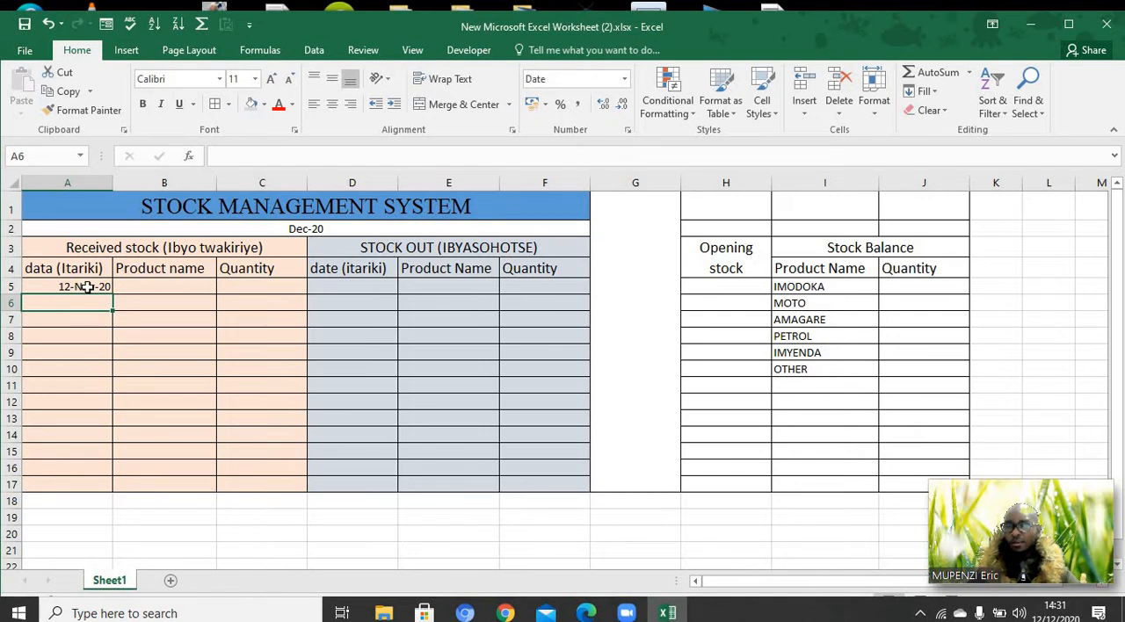
Change the date in A5, the first received stock row, to 12/11/2020
click(88, 287)
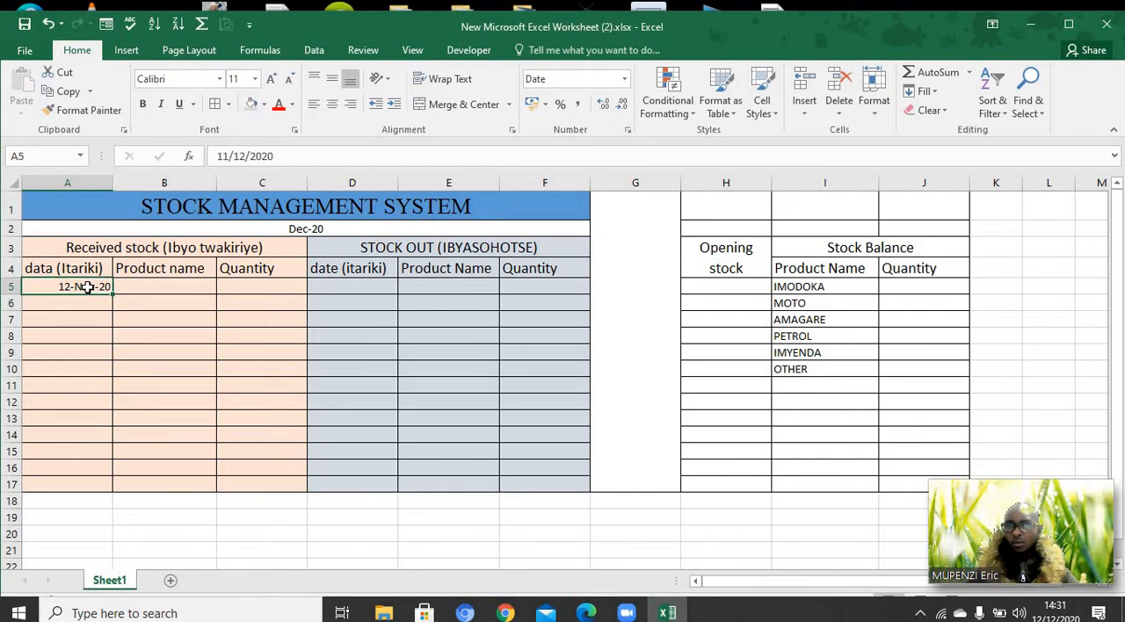
double_click(75, 289)
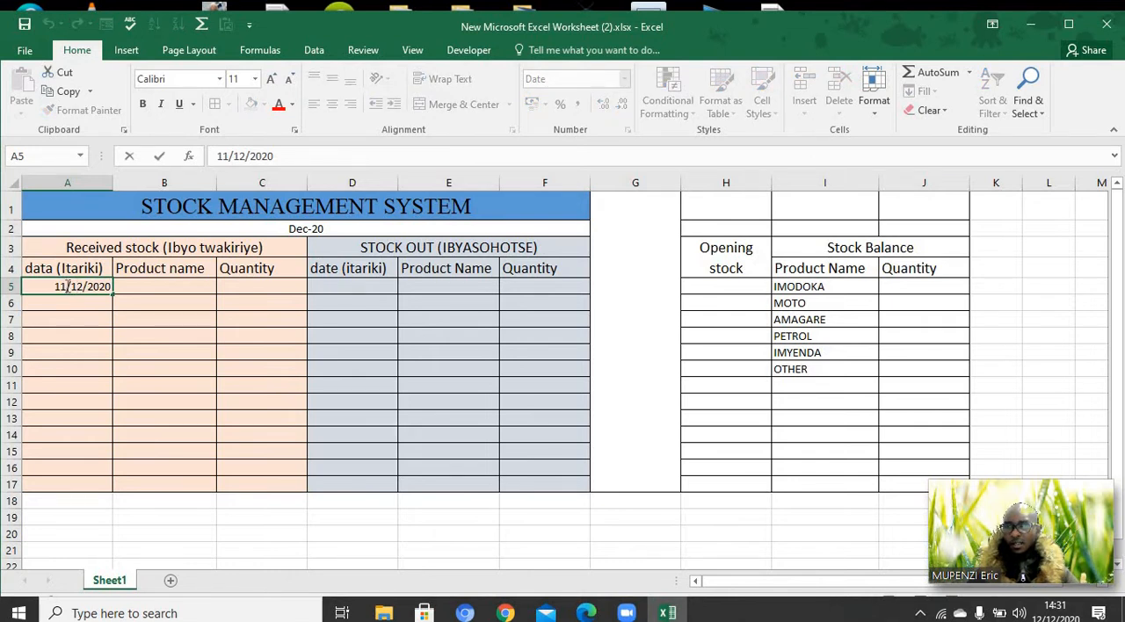
key(BackSpace)
key(BackSpace)
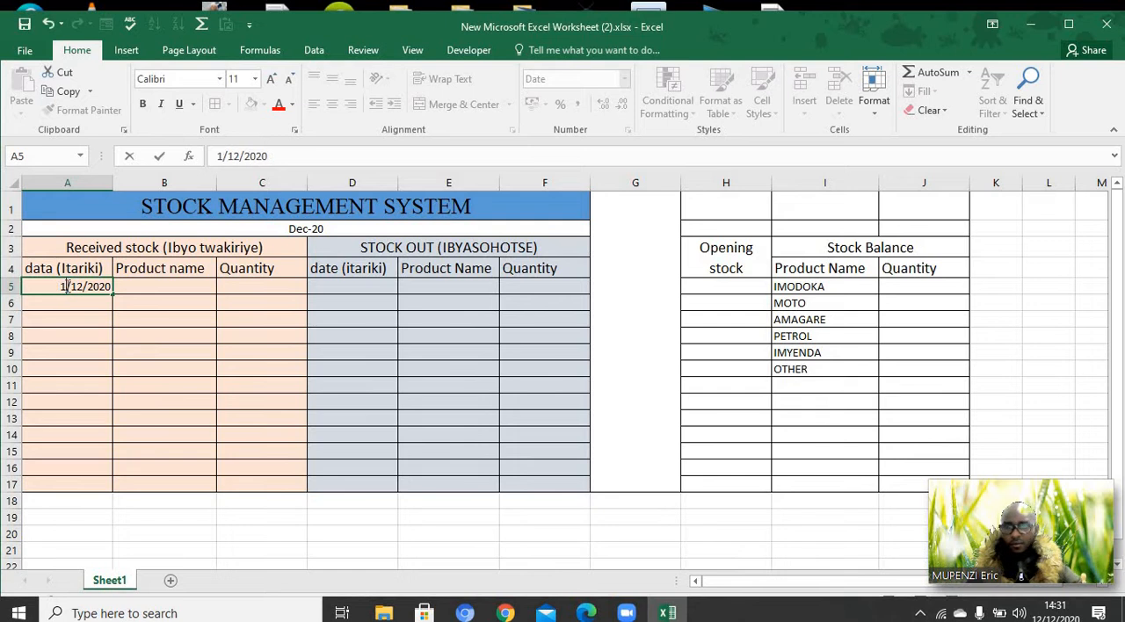
text(12)
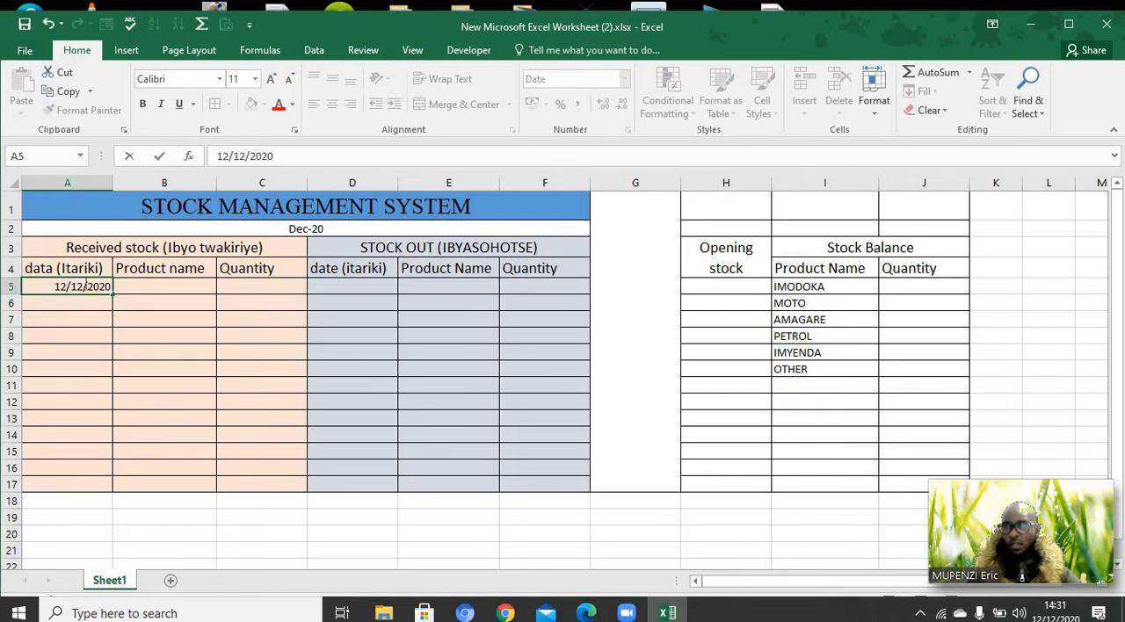
key(BackSpace)
key(BackSpace)
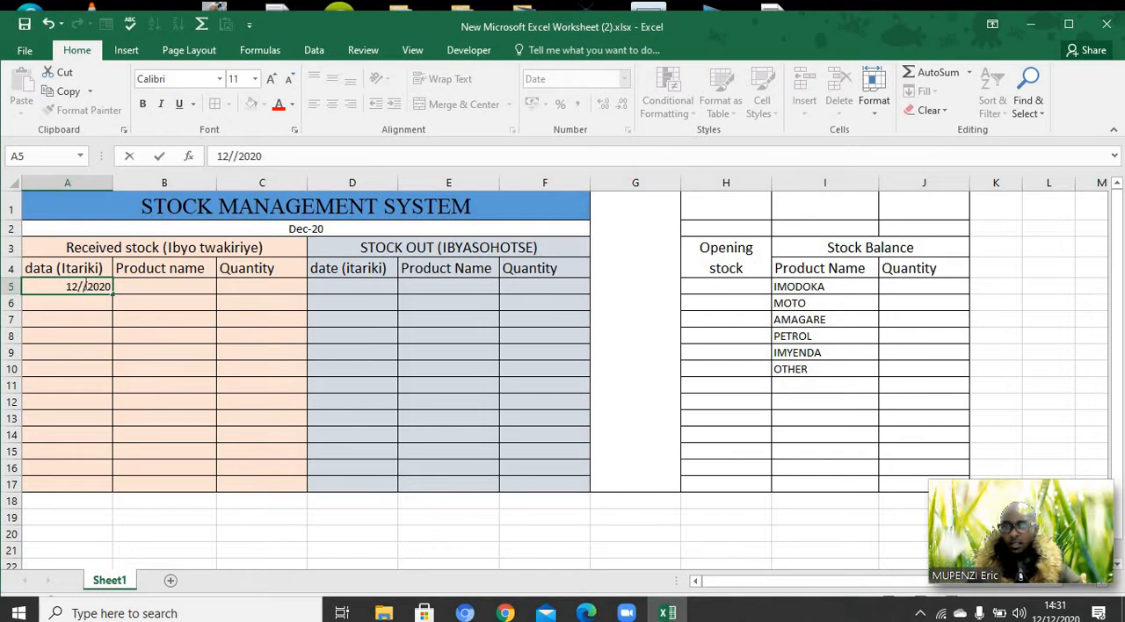
text(11)
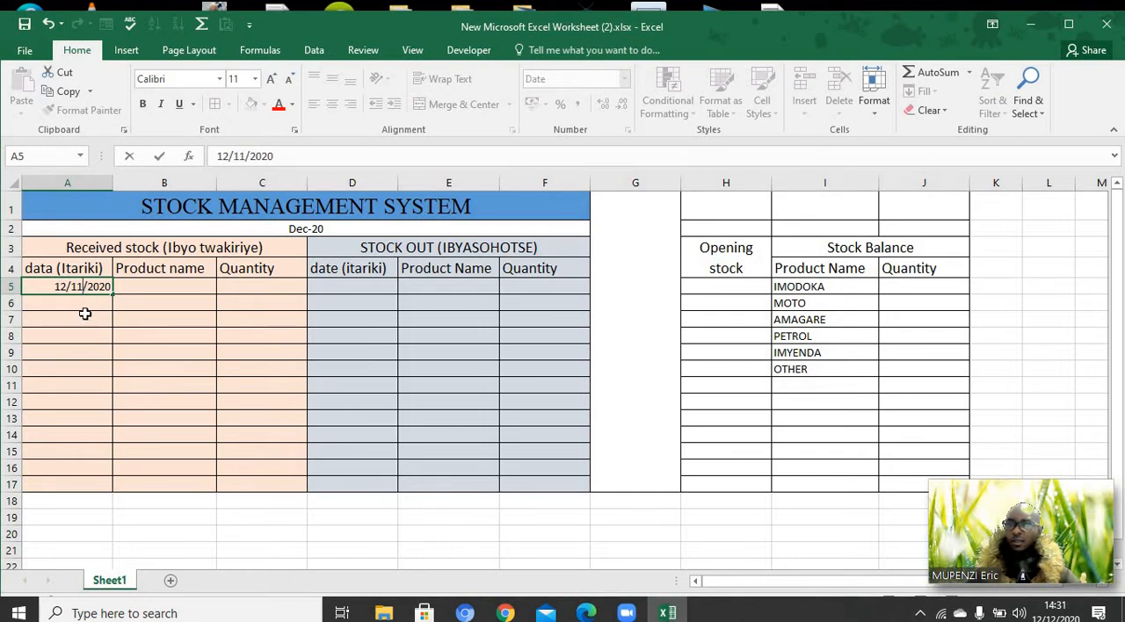
click(84, 314)
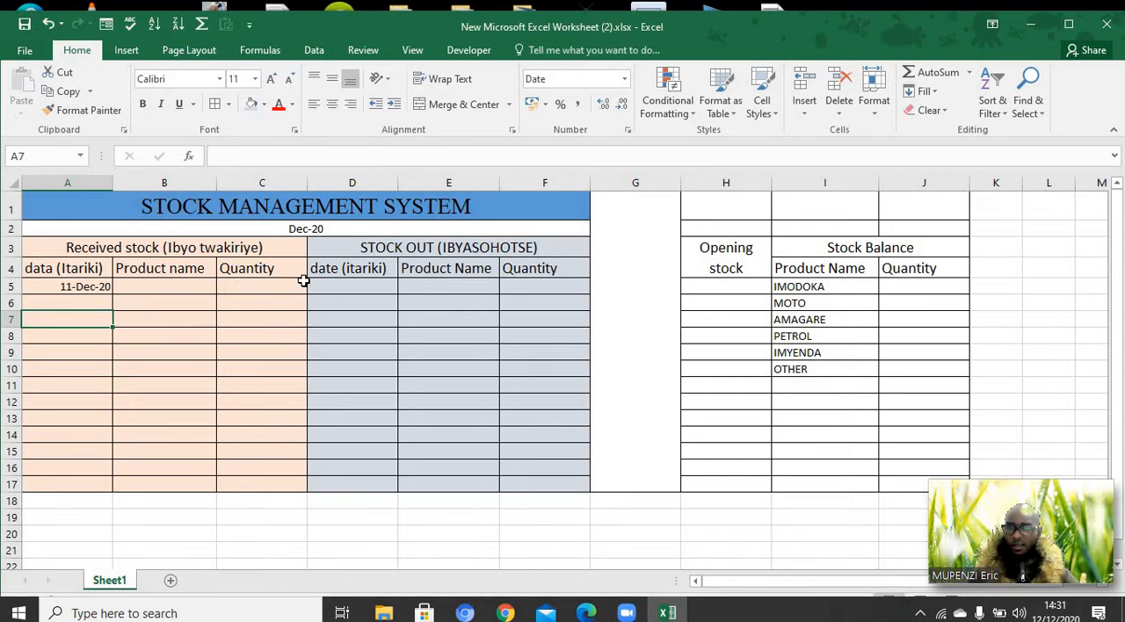
Format the stock out date cells D5:D17 as Date with the first 14-Mar-12 type
drag(332, 289, 355, 485)
right_click(355, 486)
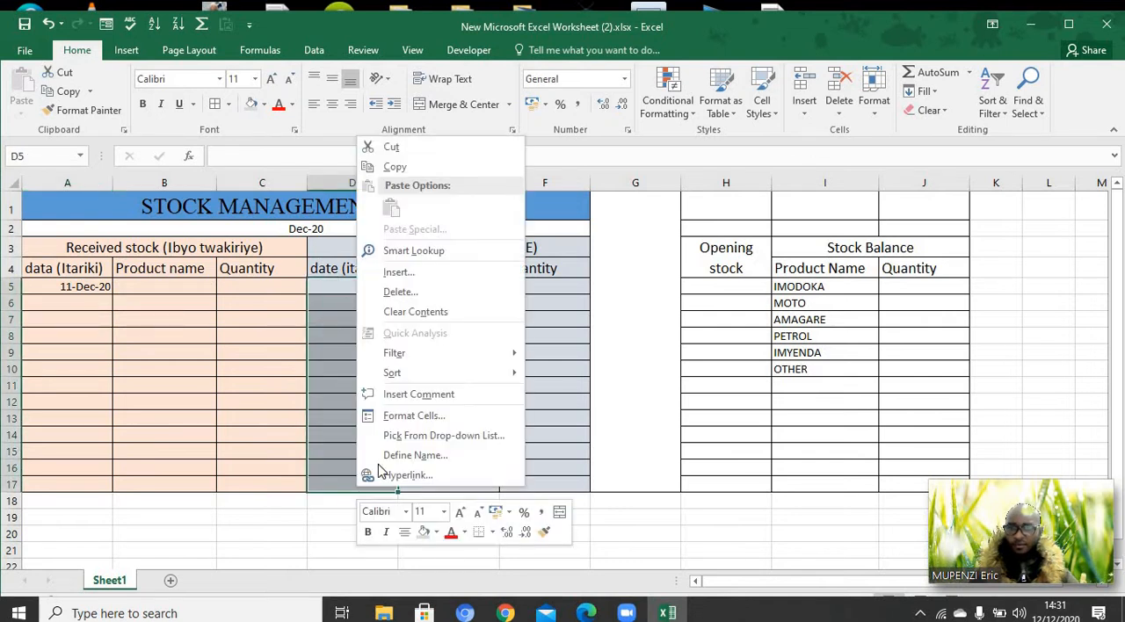
click(409, 423)
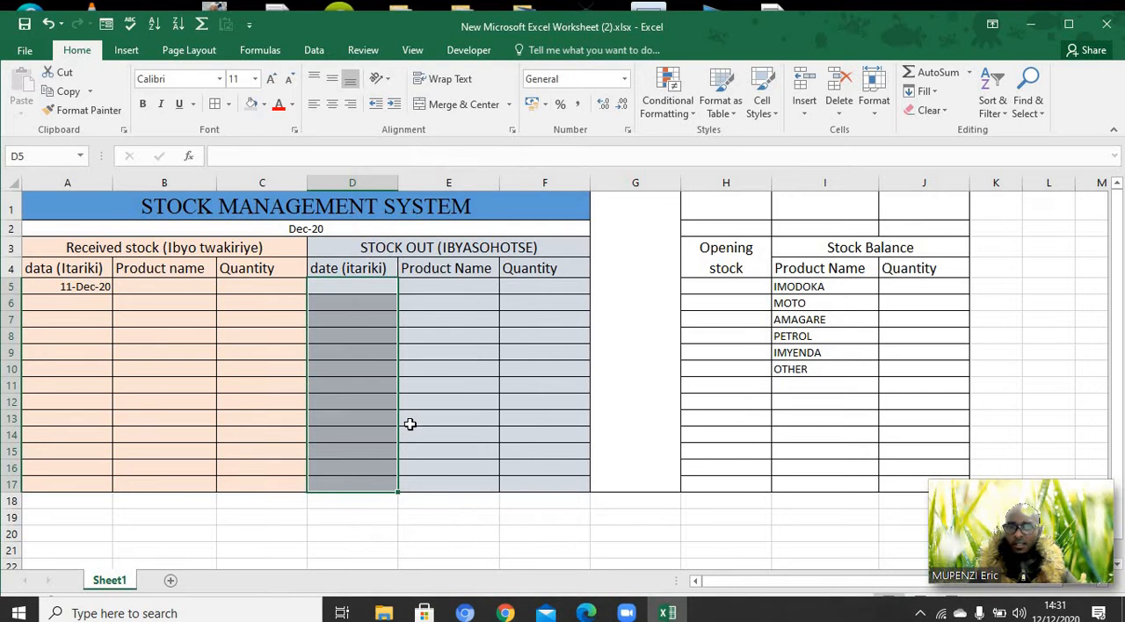
click(223, 330)
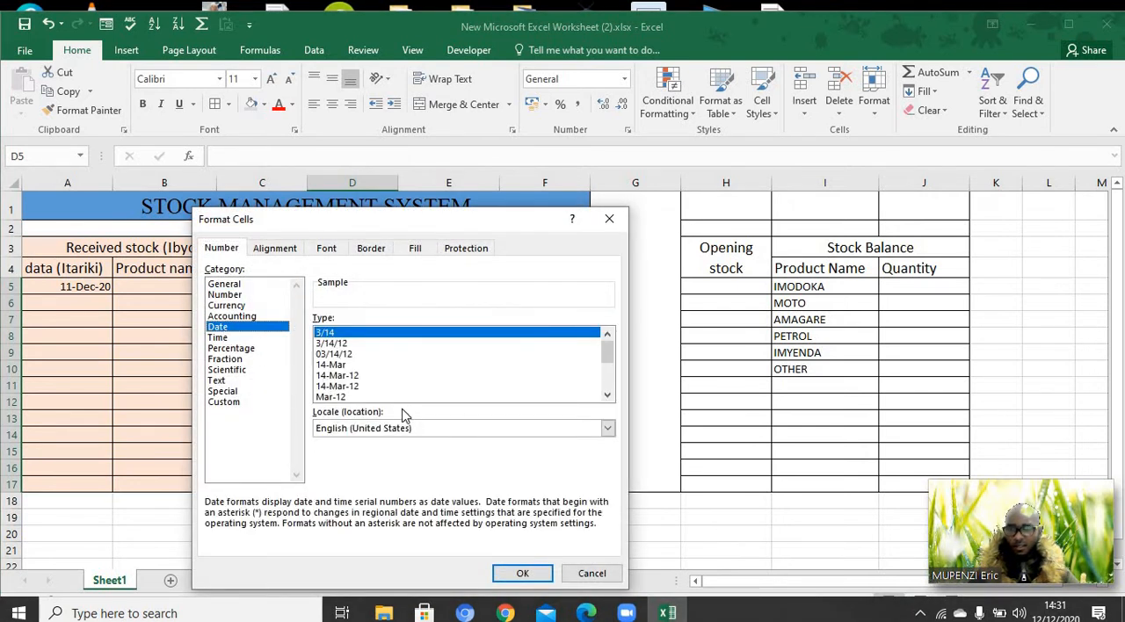
click(342, 376)
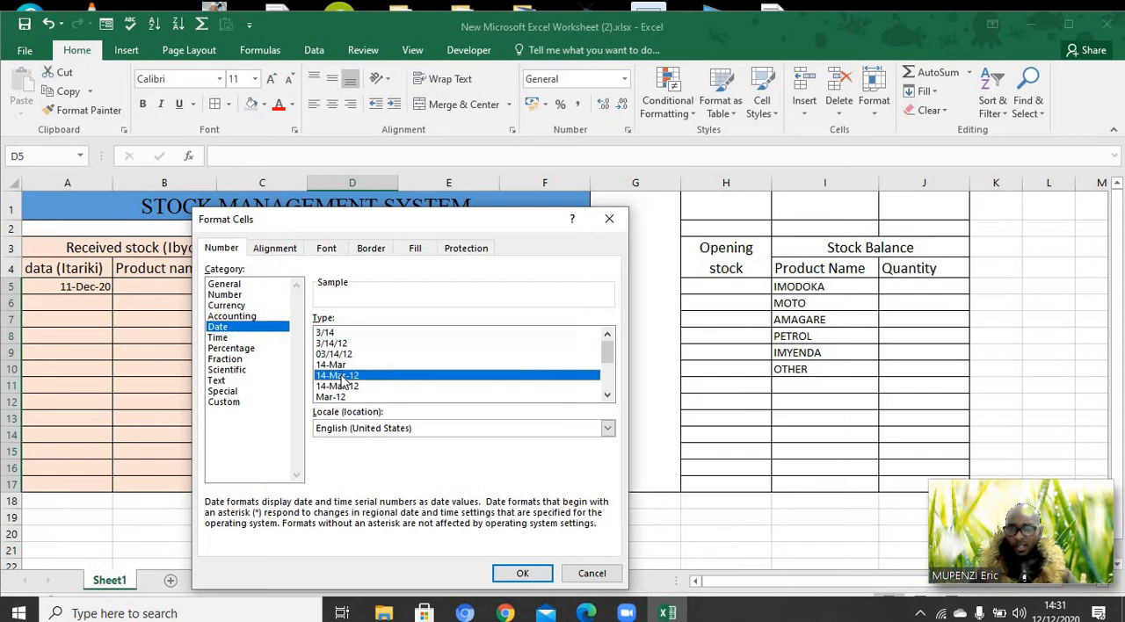
click(522, 575)
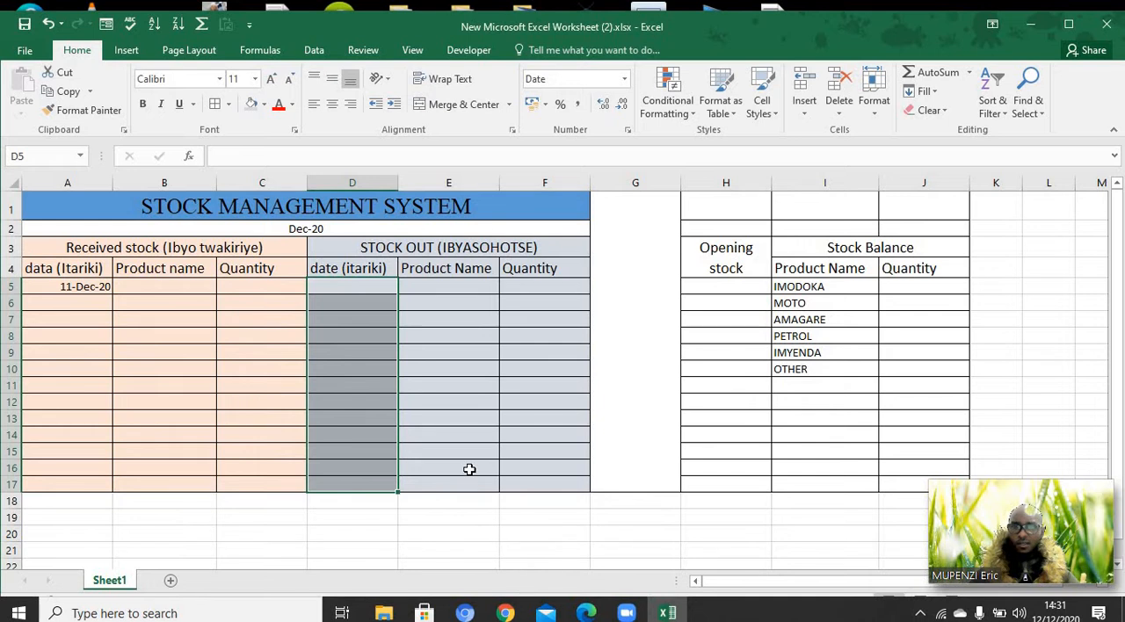
click(470, 470)
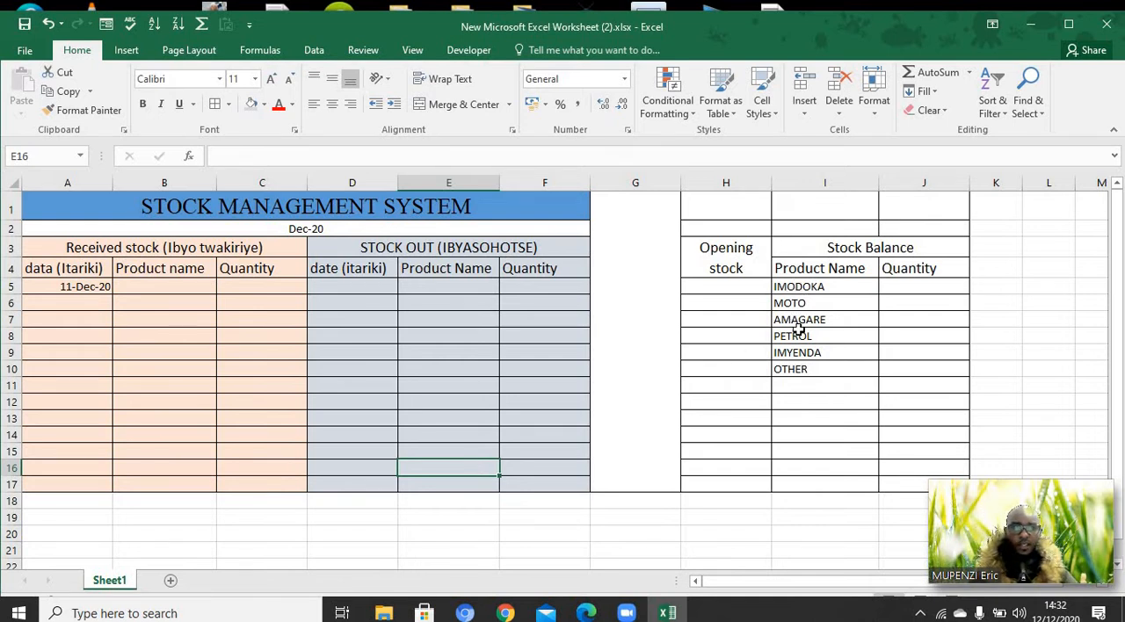
click(175, 286)
text(IMI)
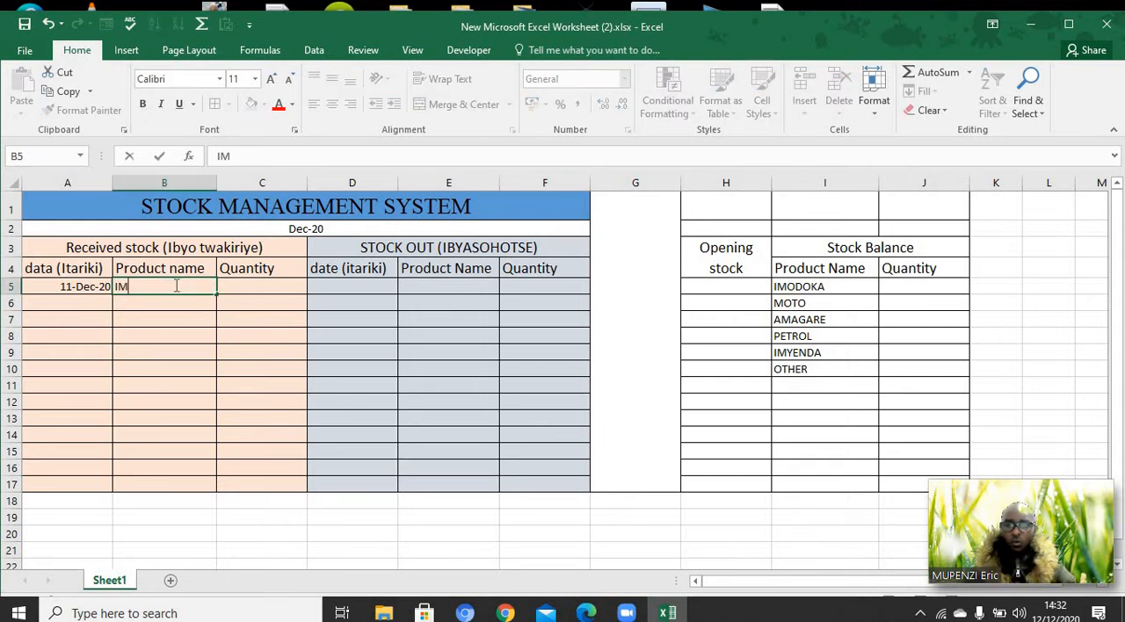
key(BackSpace)
key(BackSpace)
key(BackSpace)
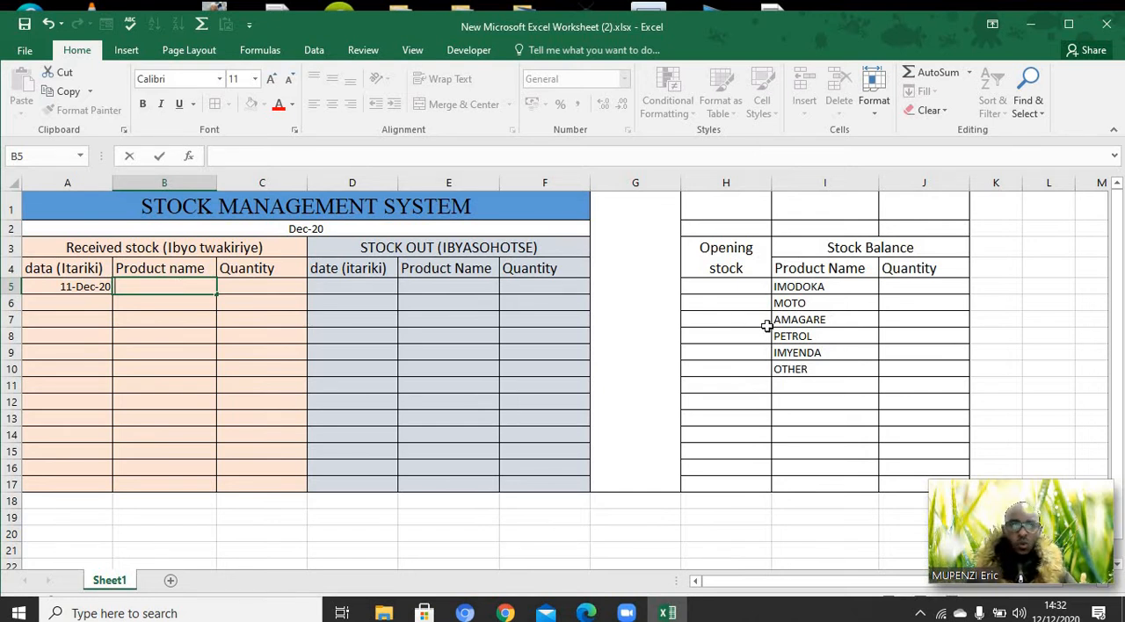
click(166, 317)
Add List data validation to received stock product cells B5:B17 with source =$I$5:$I$10, and check the in-cell product list
drag(160, 285, 166, 482)
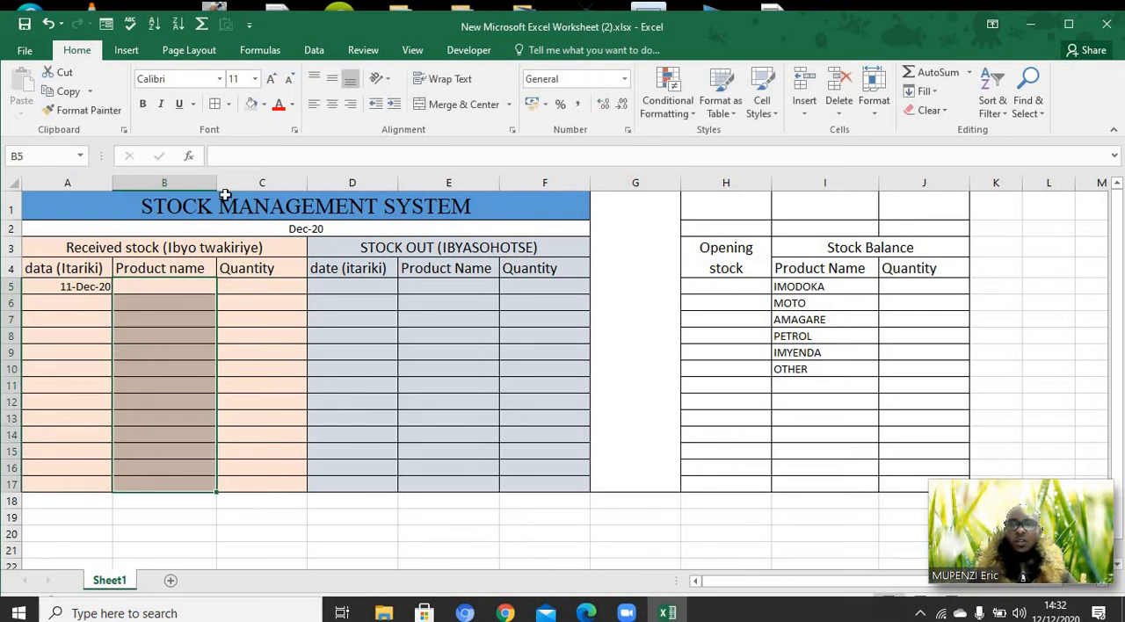
click(315, 50)
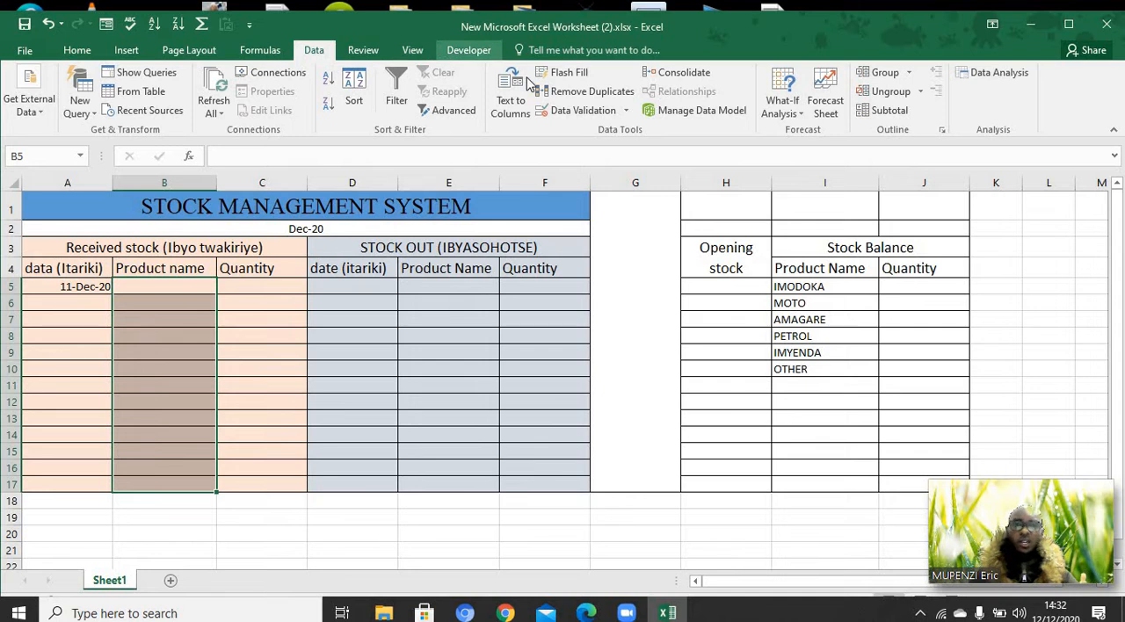
click(626, 110)
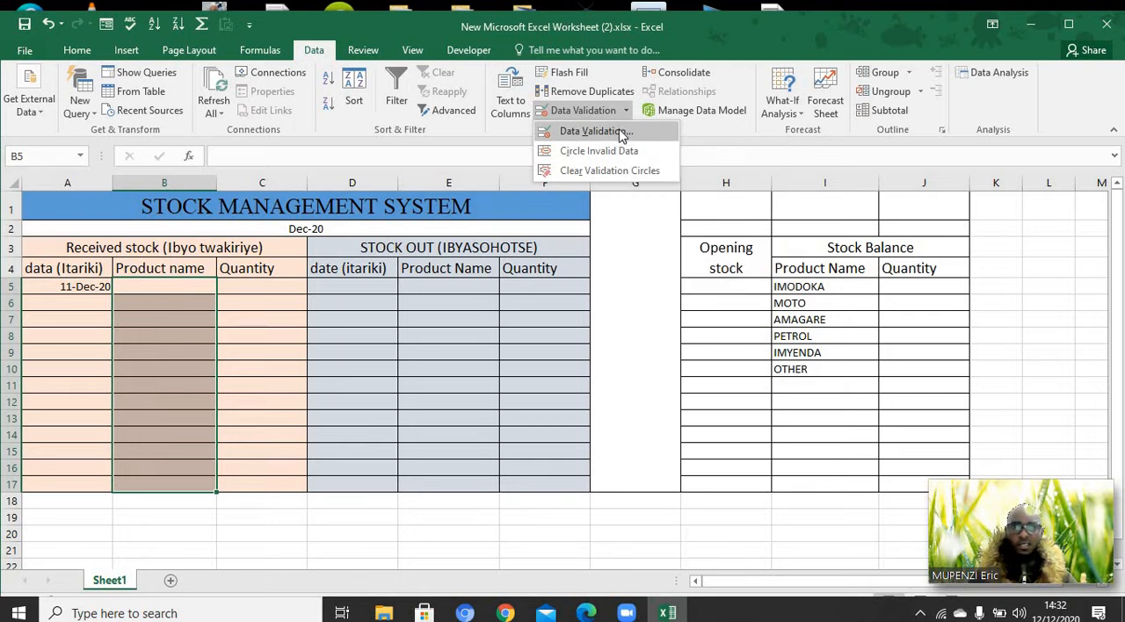
click(620, 132)
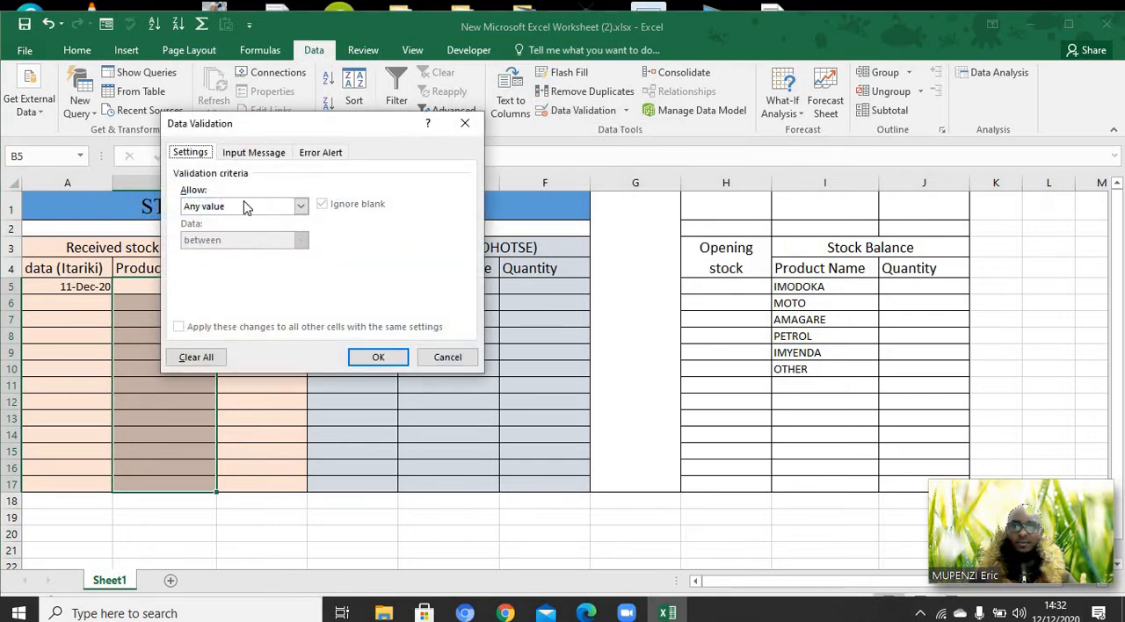
click(301, 205)
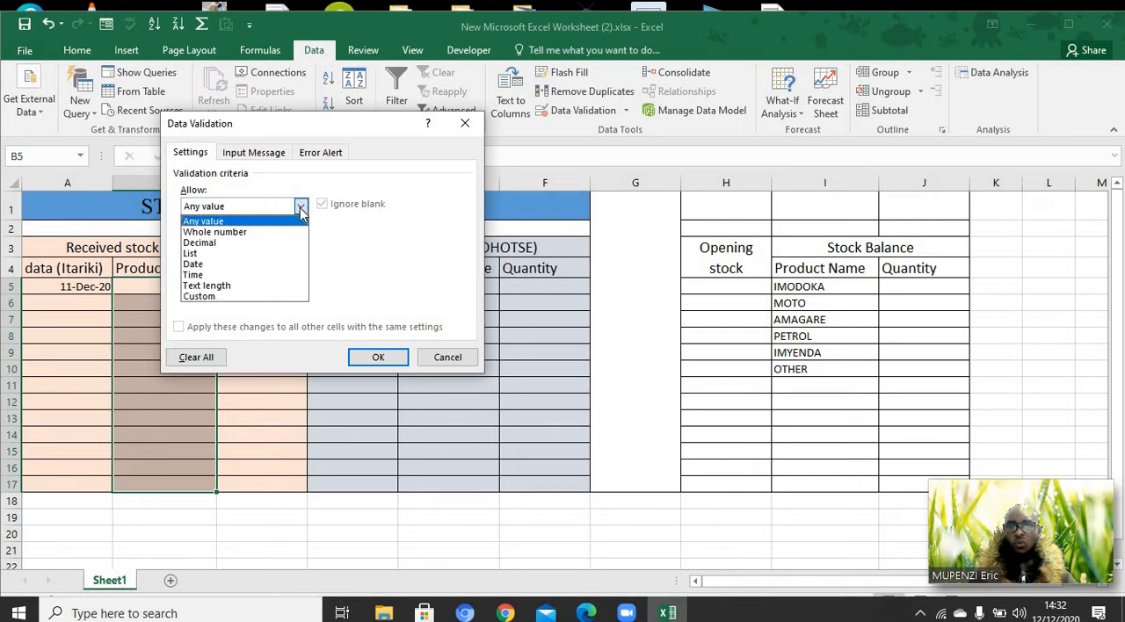
click(275, 255)
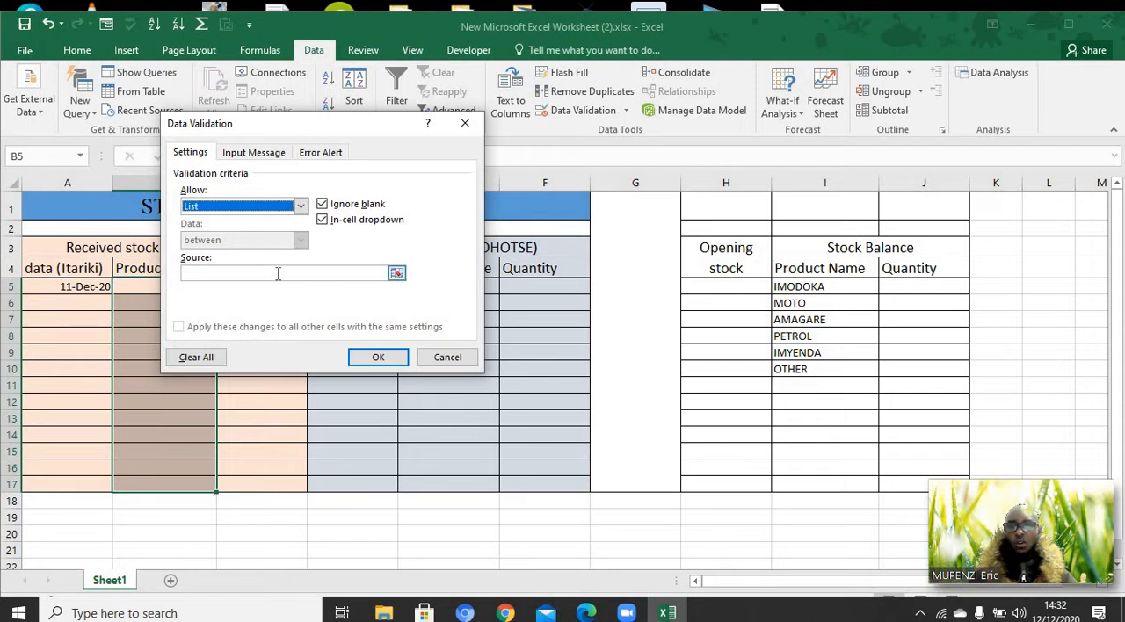
click(278, 273)
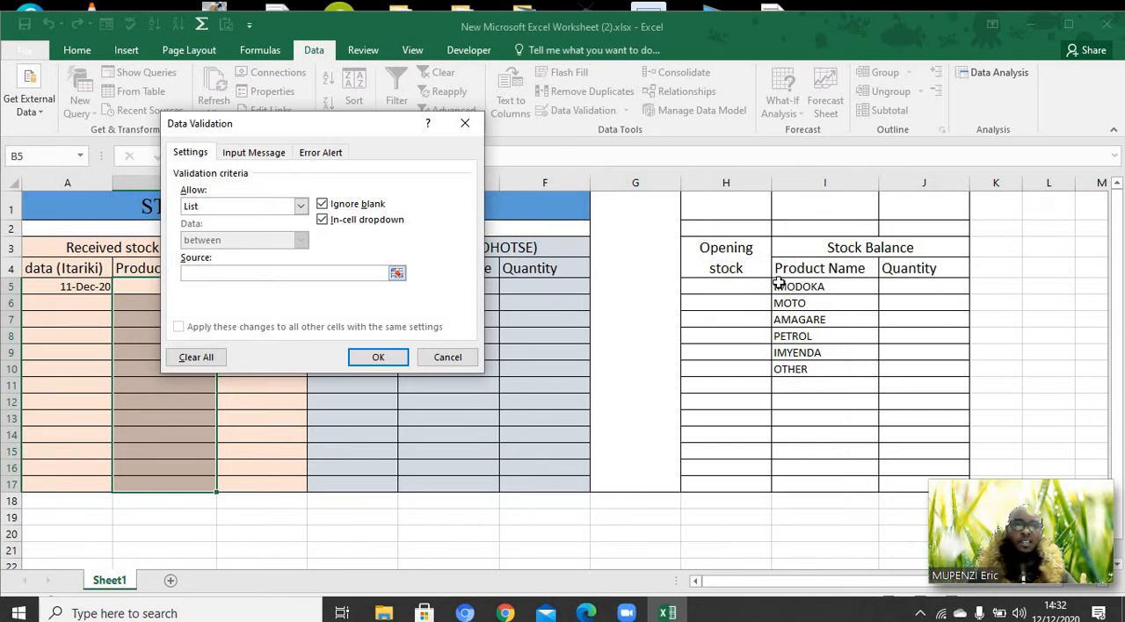
drag(779, 283, 791, 370)
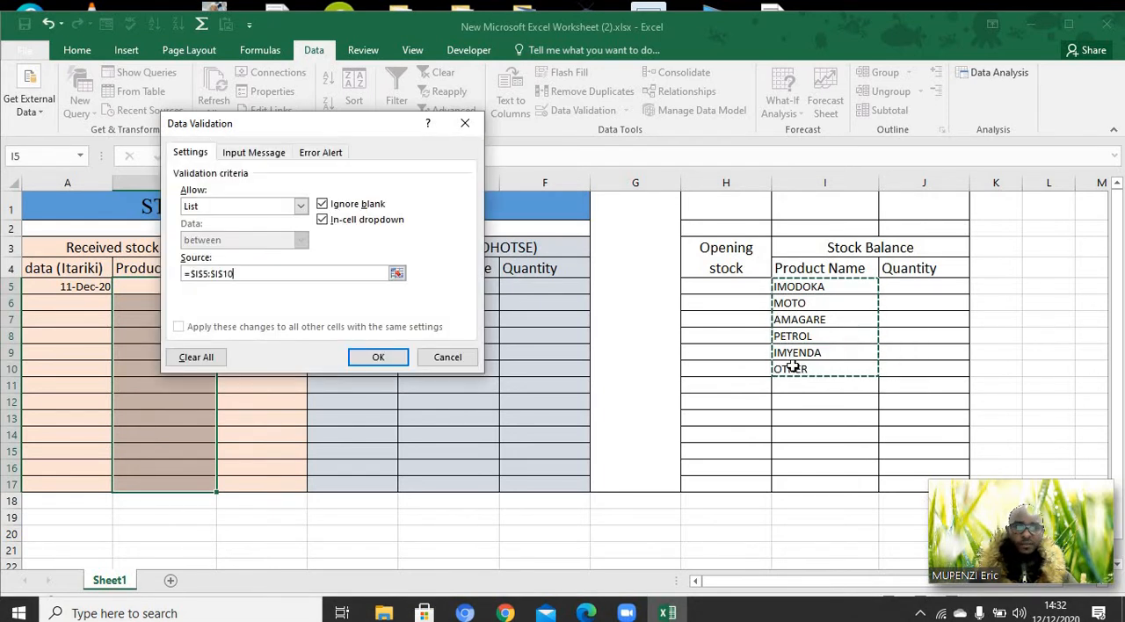
click(372, 359)
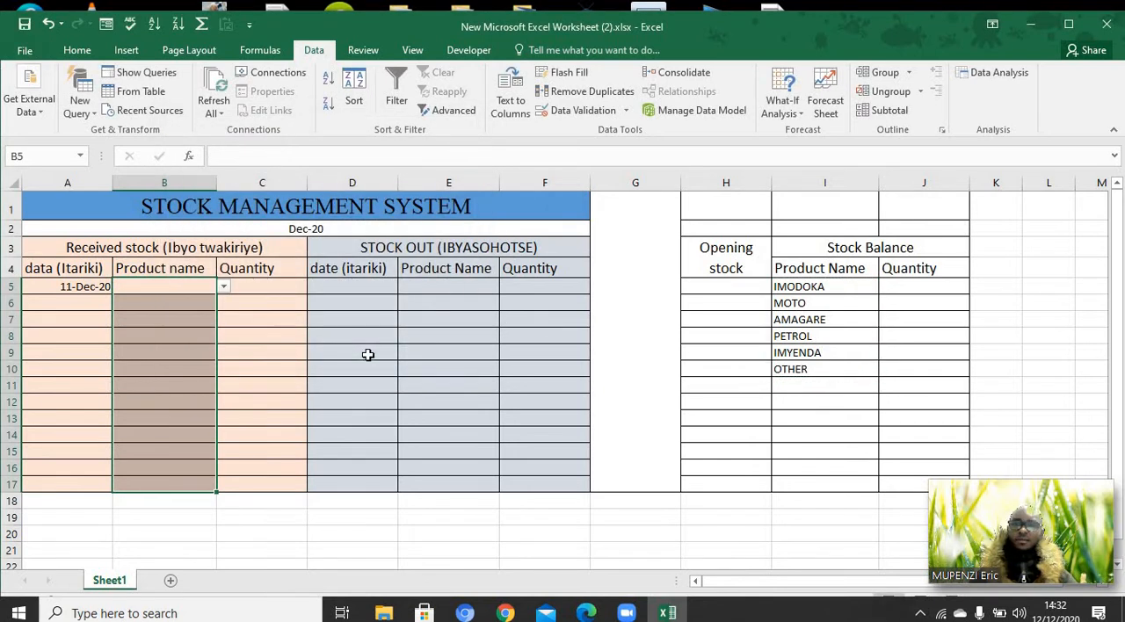
click(224, 287)
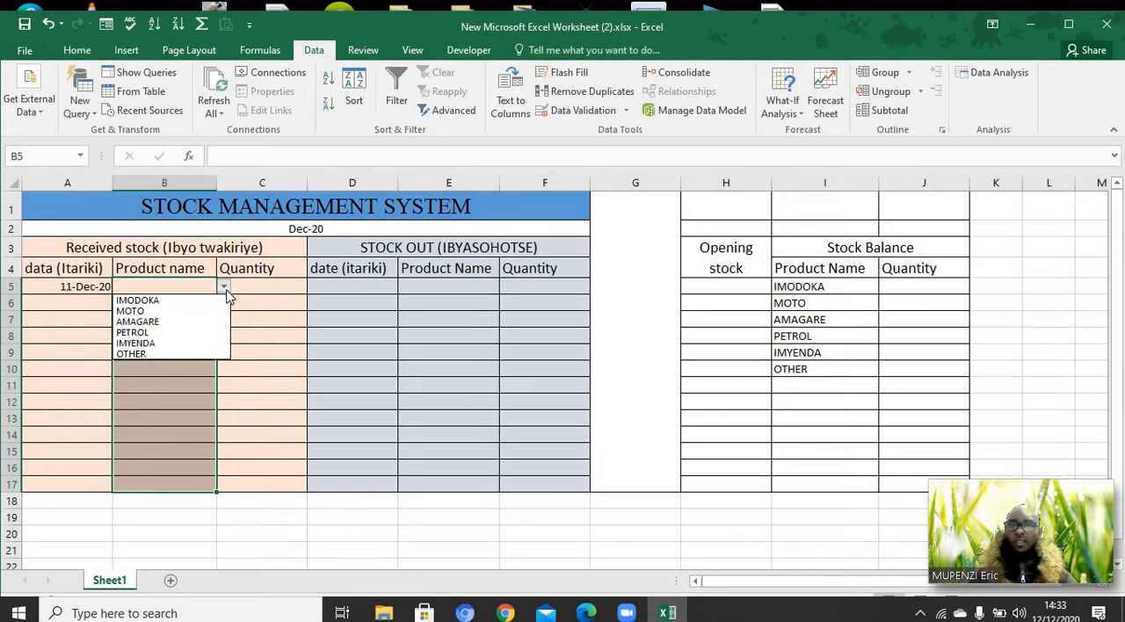
click(286, 305)
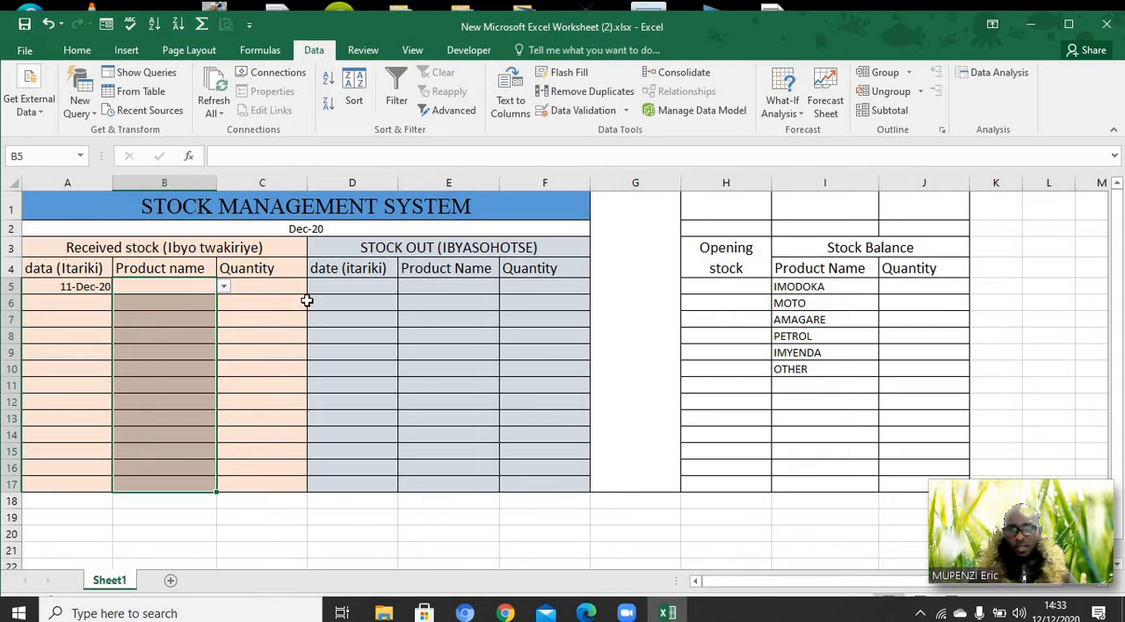
Add List data validation to the stock out product name cells E5:E17, using =$I$5:$I$10 as the source
click(443, 282)
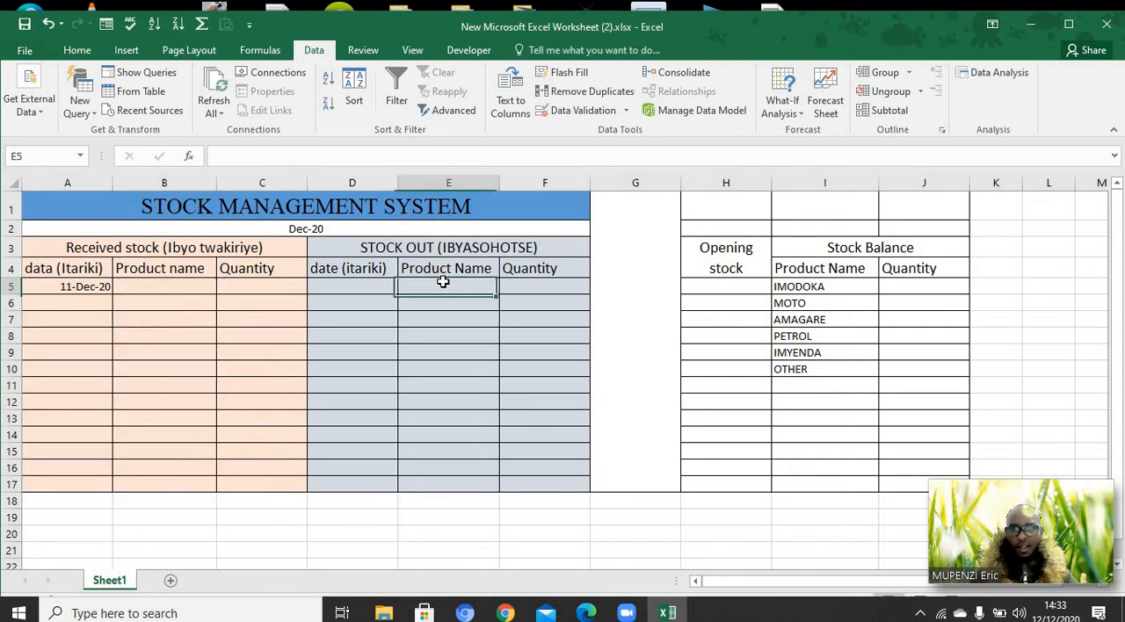
drag(443, 283, 454, 481)
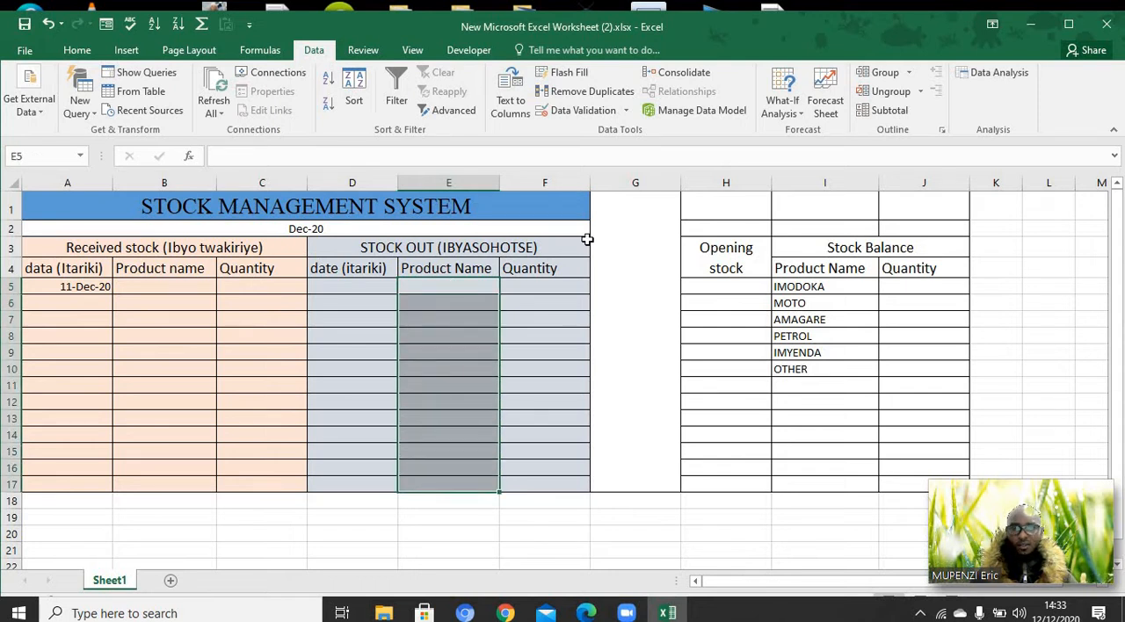
click(627, 113)
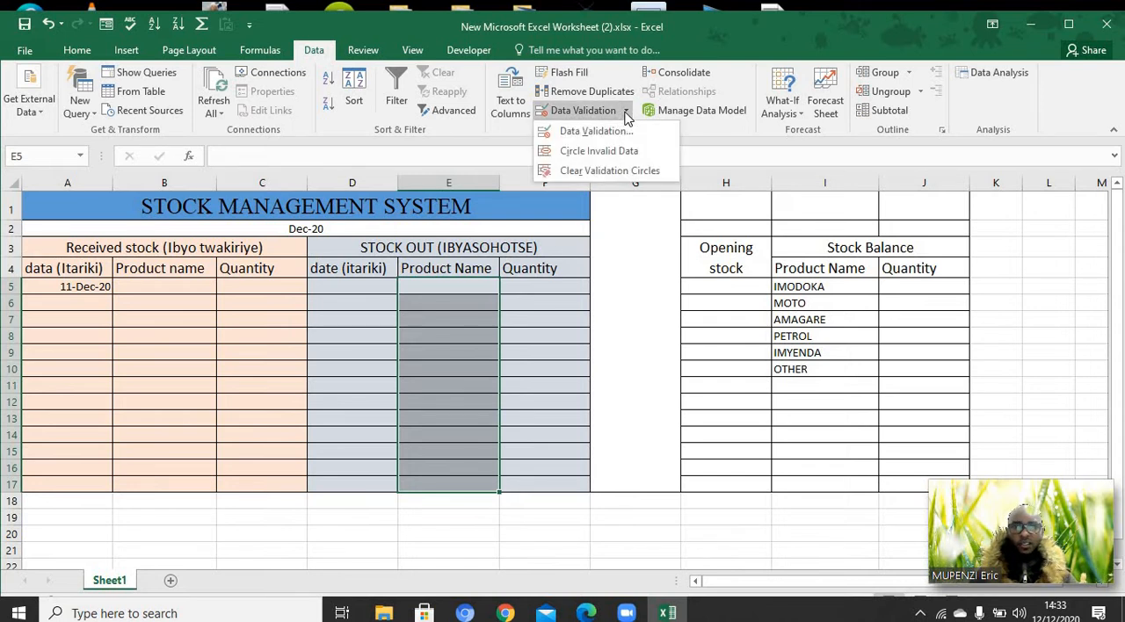
click(617, 132)
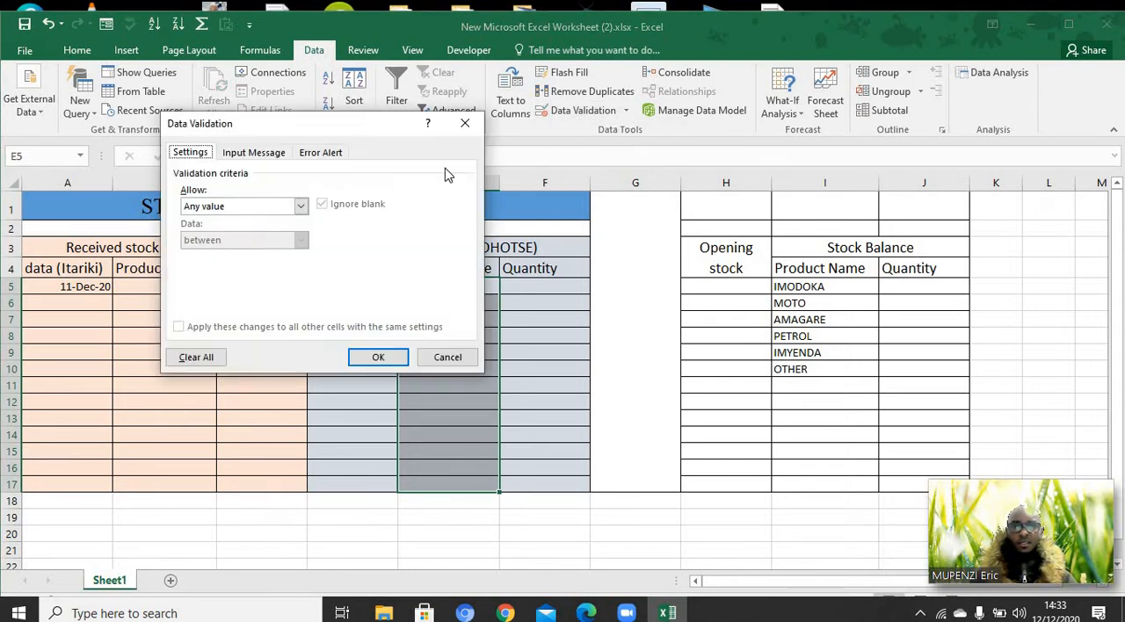
click(303, 206)
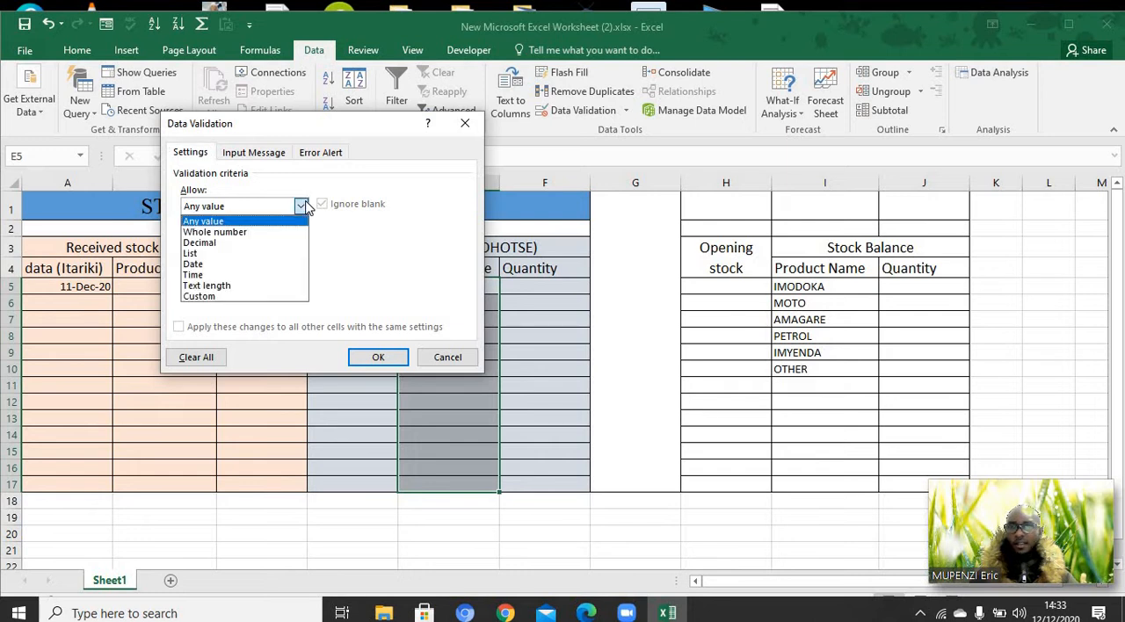
click(251, 255)
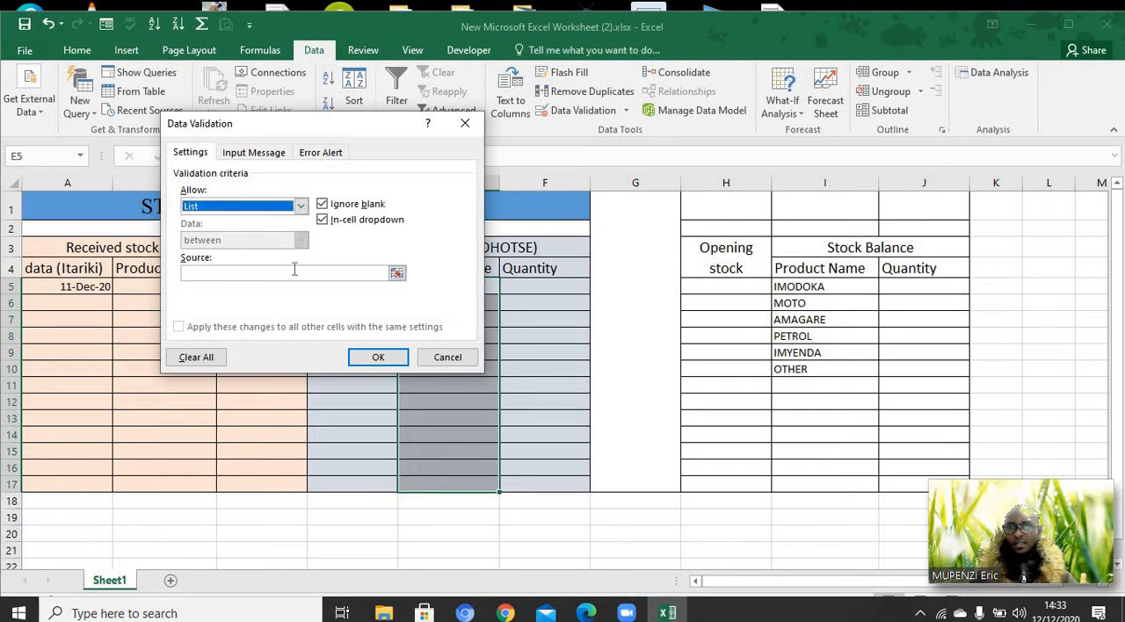
click(295, 269)
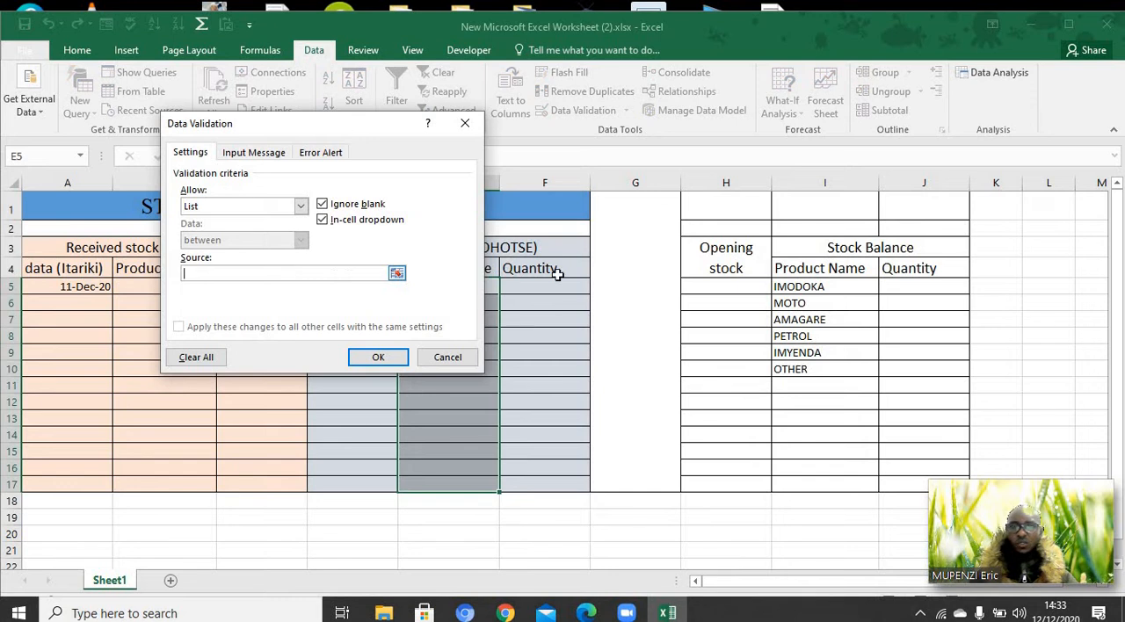
drag(797, 286, 799, 369)
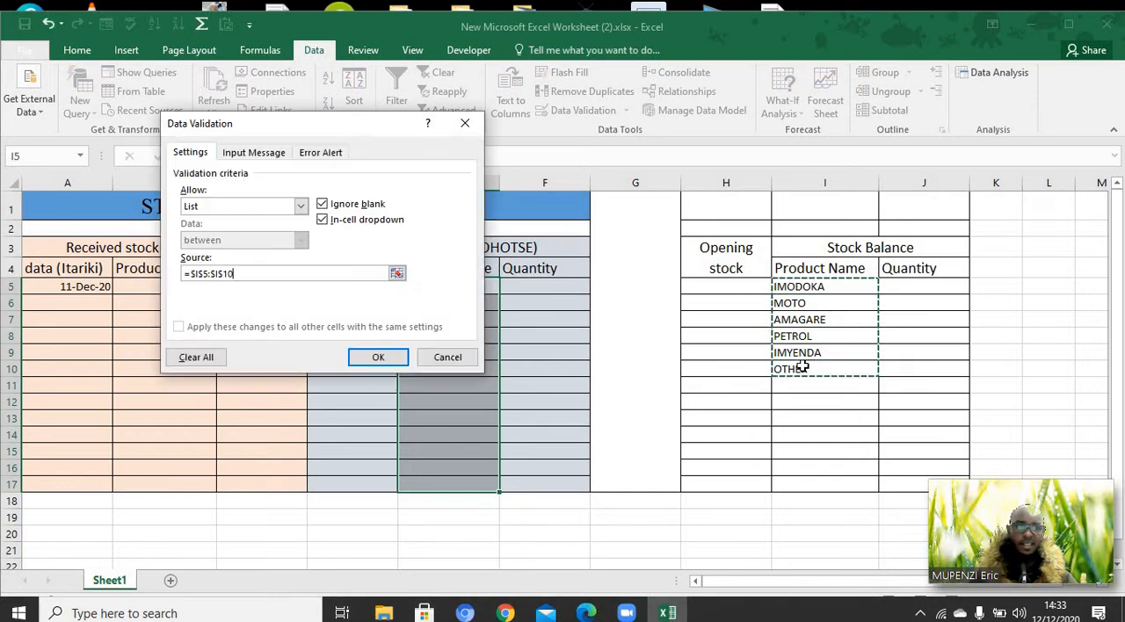
click(378, 358)
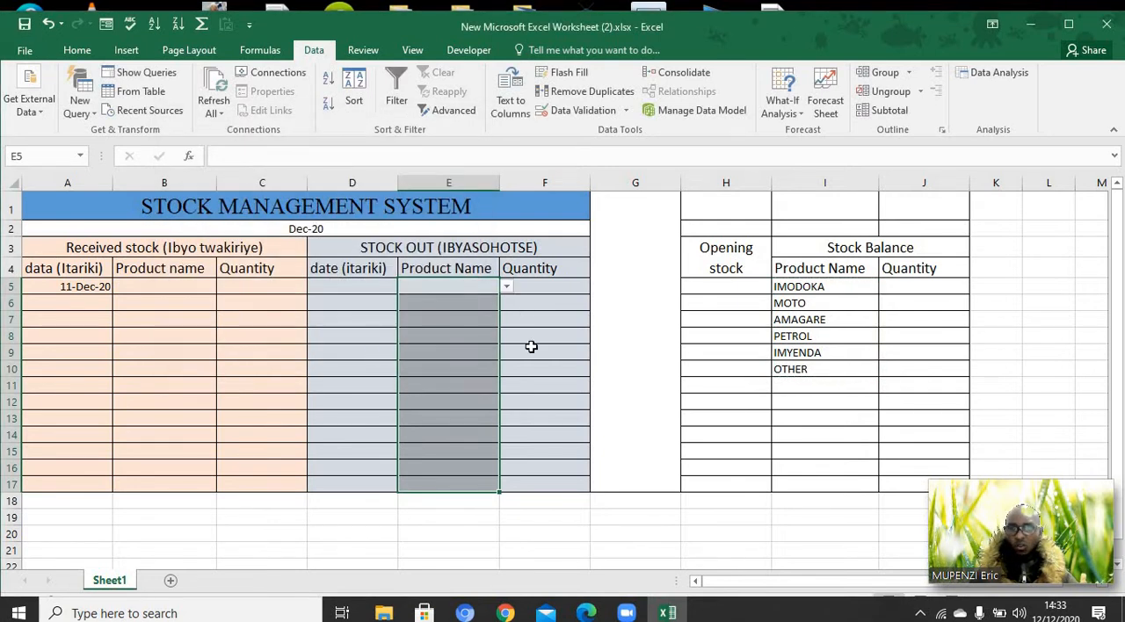
Check the in-cell product lists in stock out cell E5 and received stock cell B5
click(475, 289)
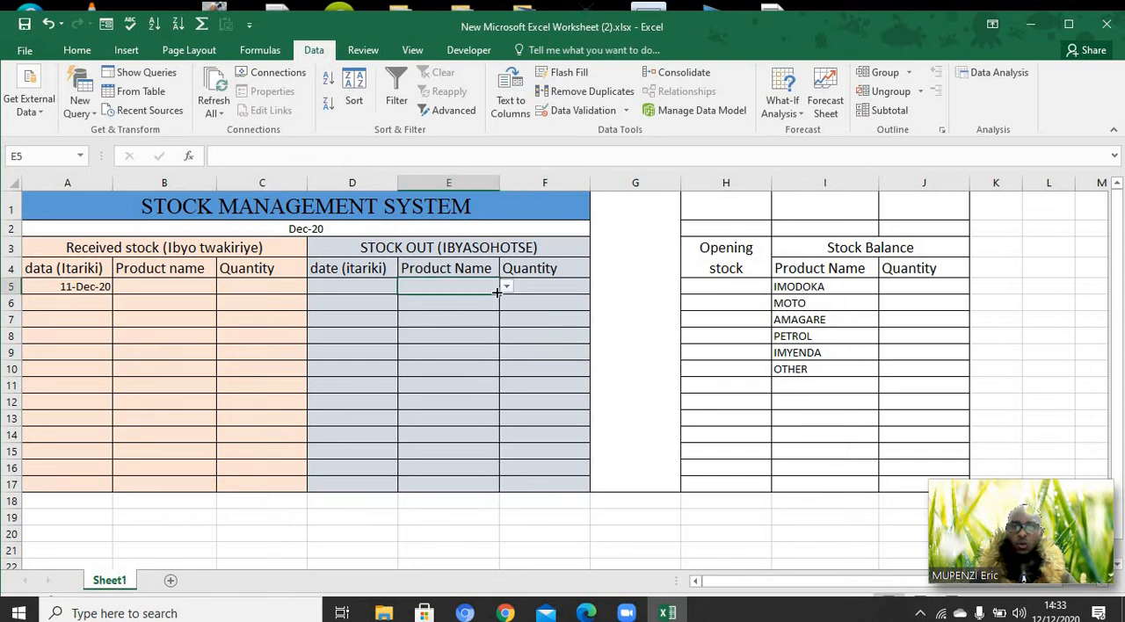
click(508, 289)
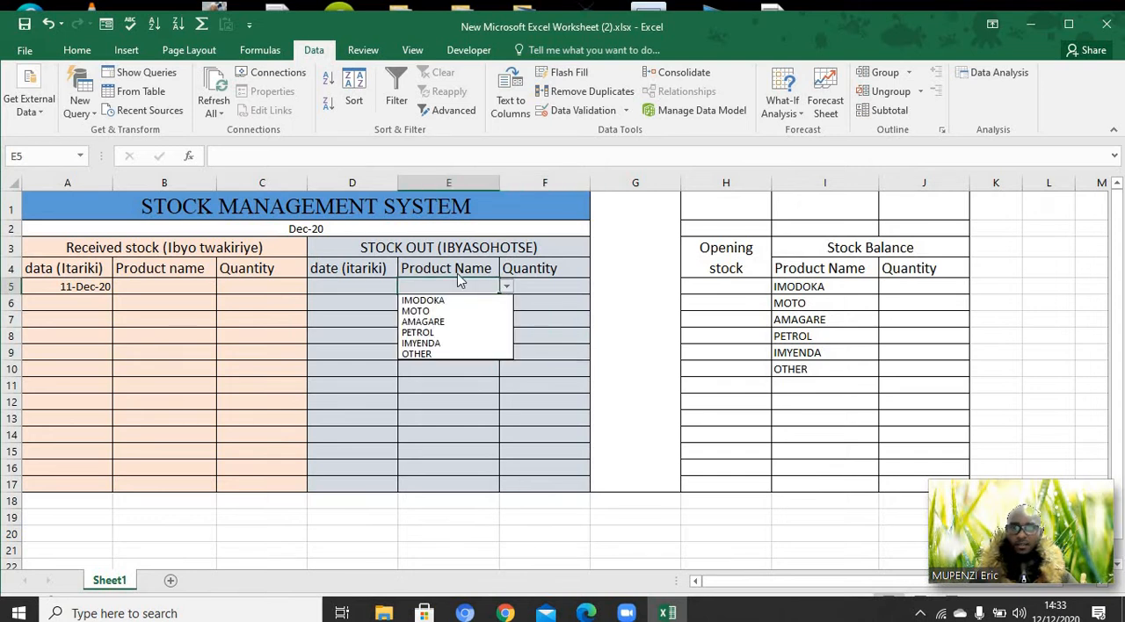
key(Down)
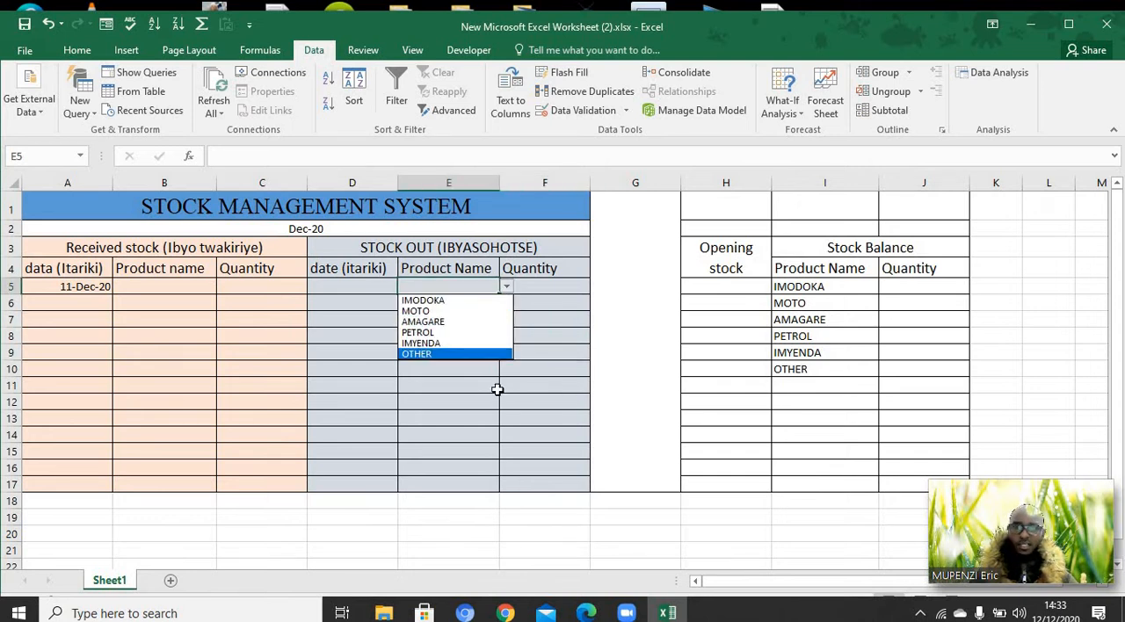
key(Escape)
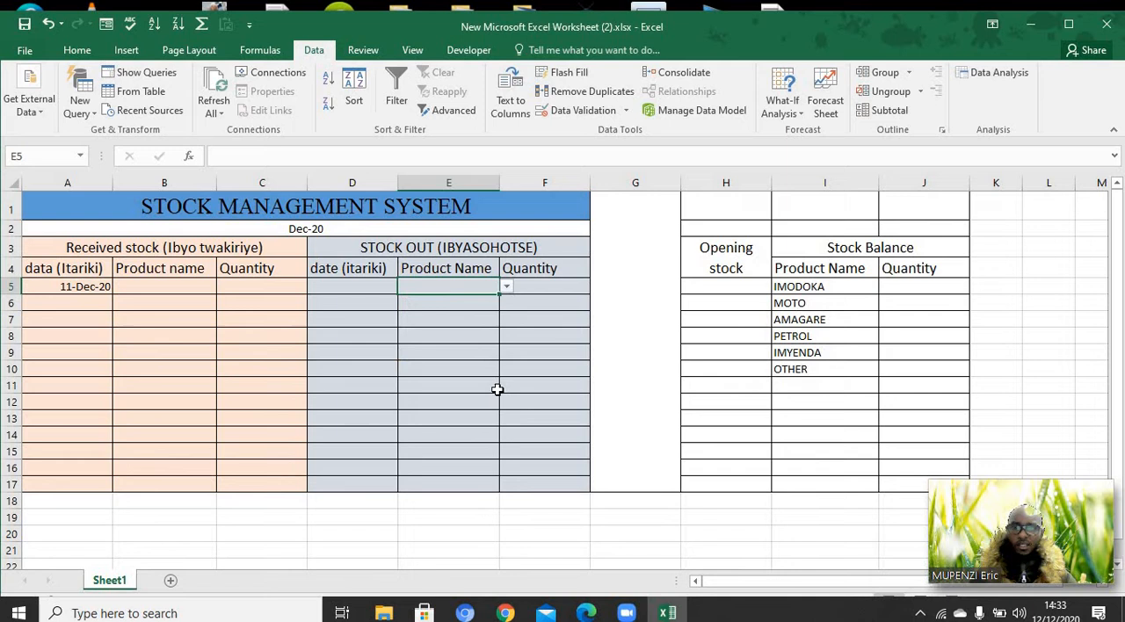
click(185, 281)
click(225, 288)
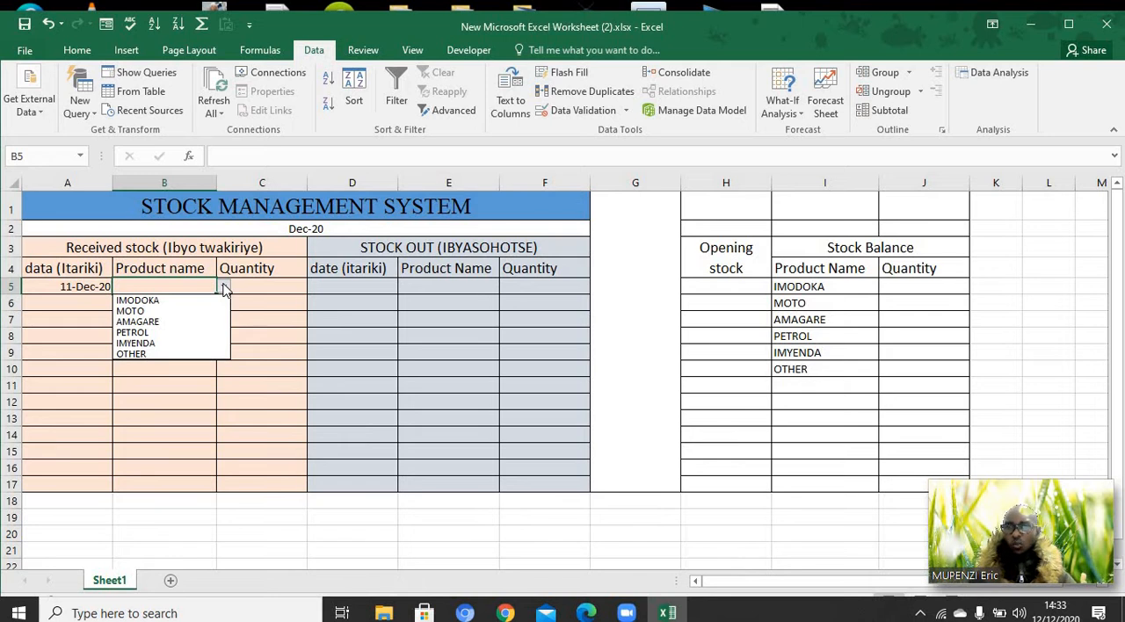
key(Escape)
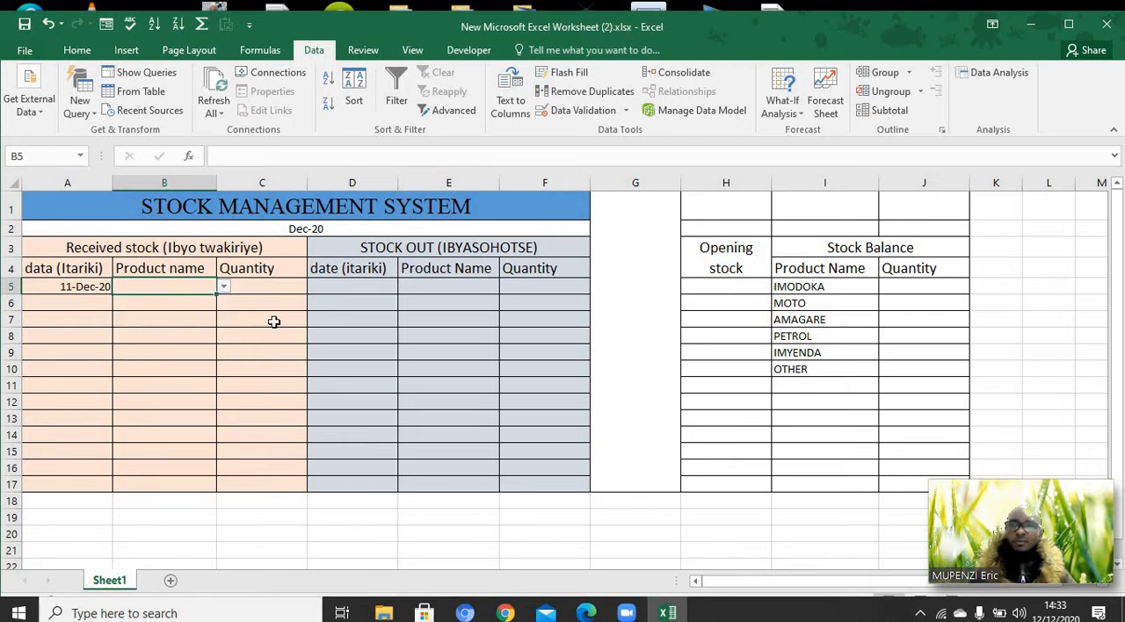
Enter opening stock quantities of 20 for IMODOKA, 100 for MOTO and 1000 for AMAGARE in H5:H7
click(727, 288)
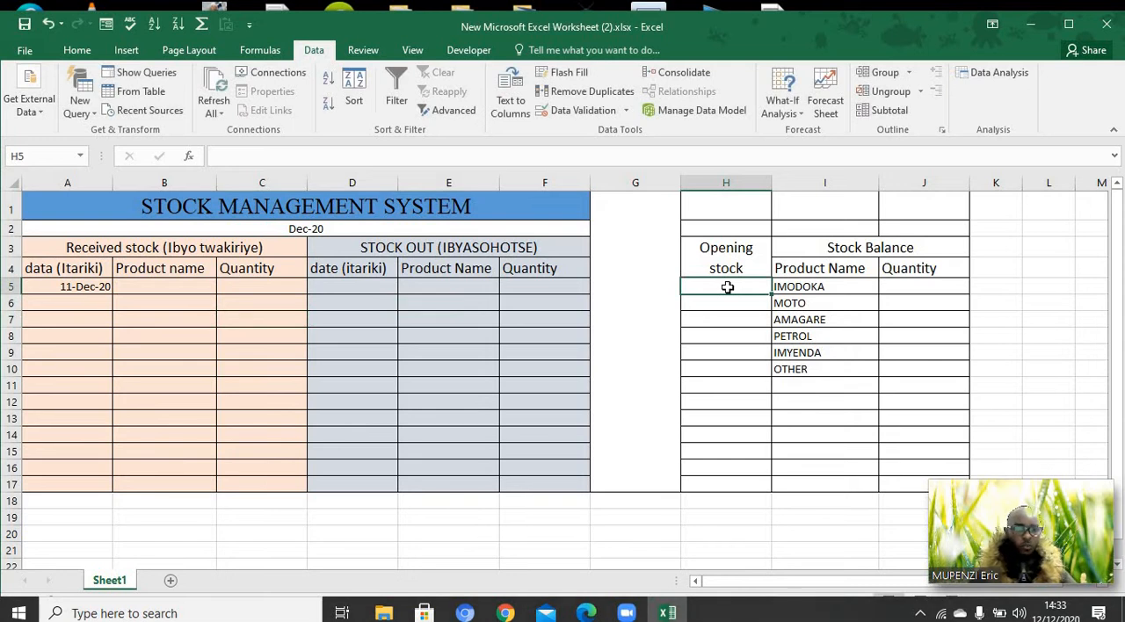
text(2)
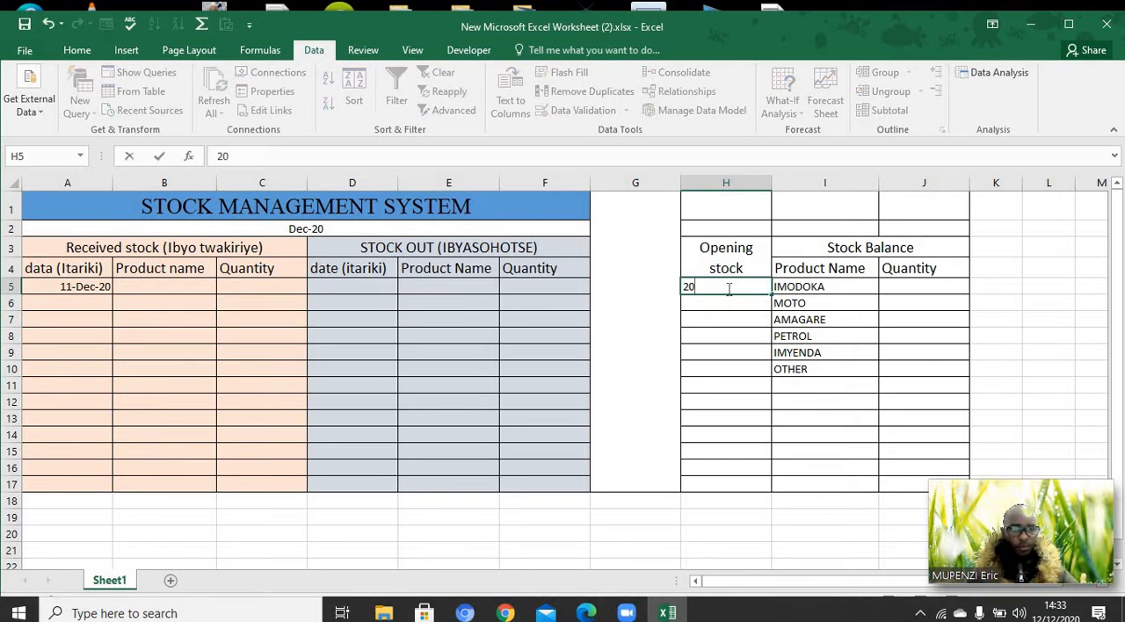
text(0)
key(Return)
text(10)
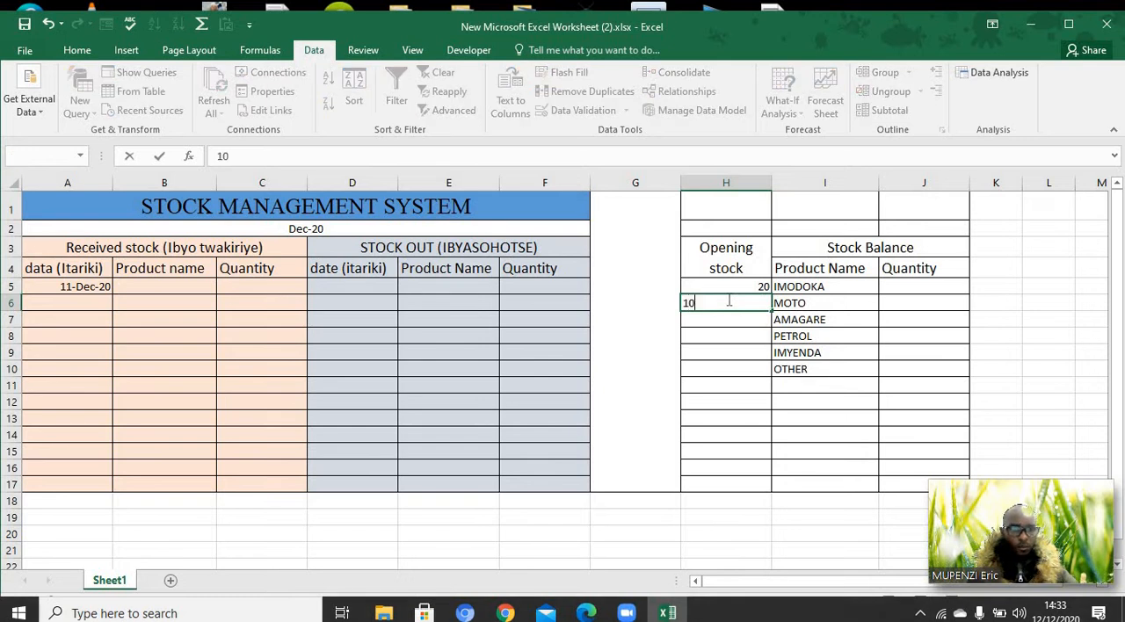
key(Return)
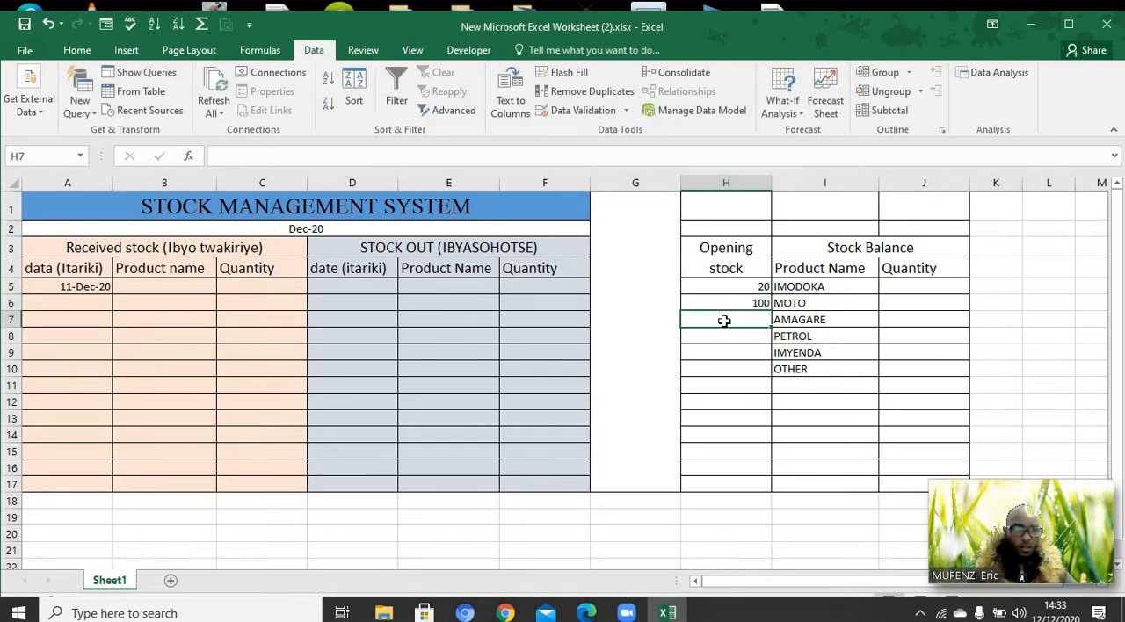
text(1000)
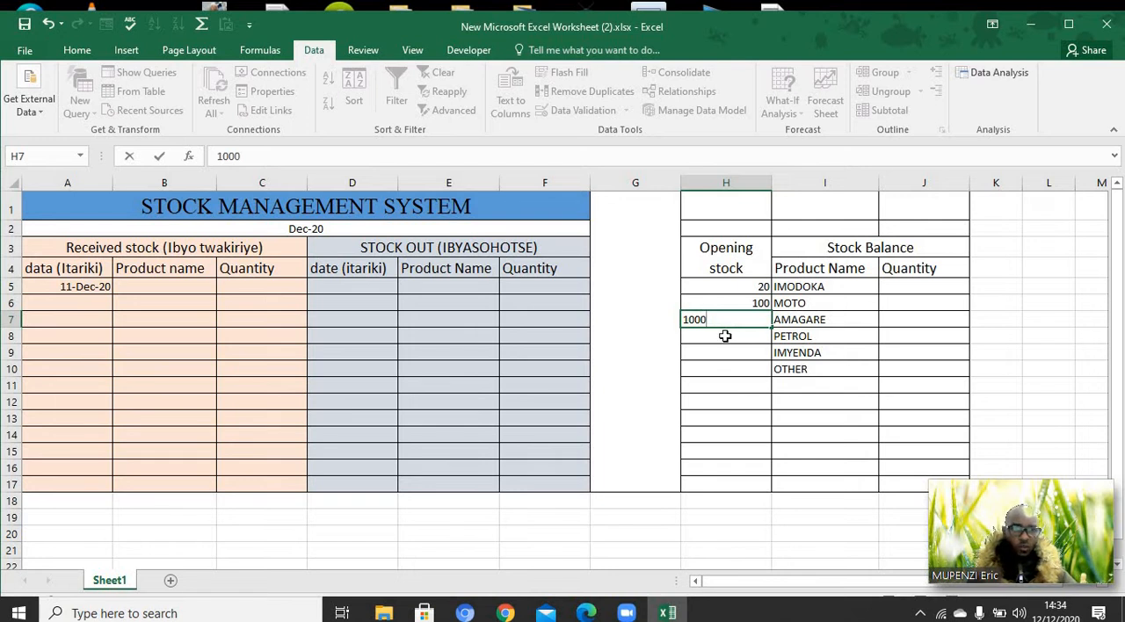
key(Return)
Enter 5000 as the opening stock for PETROL in H8
text(500)
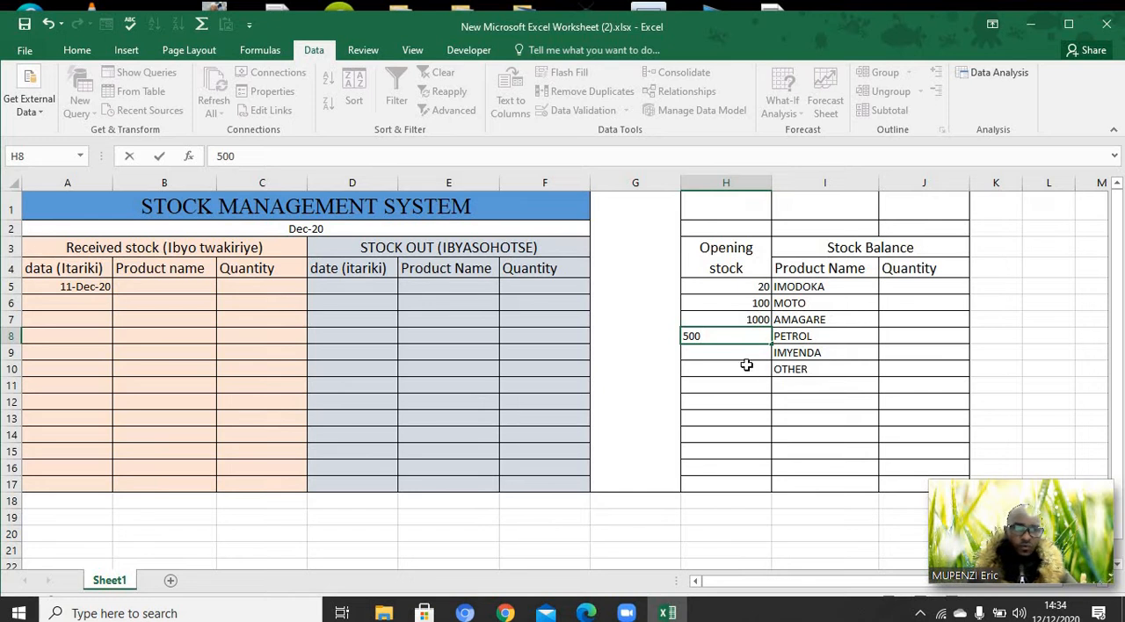
click(741, 357)
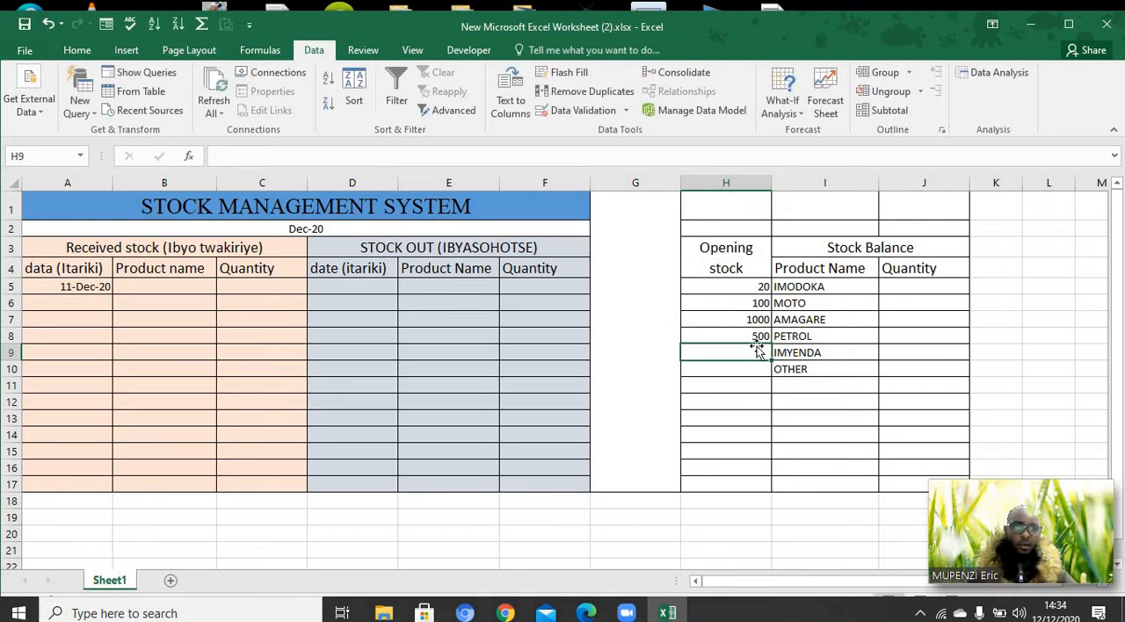
double_click(766, 336)
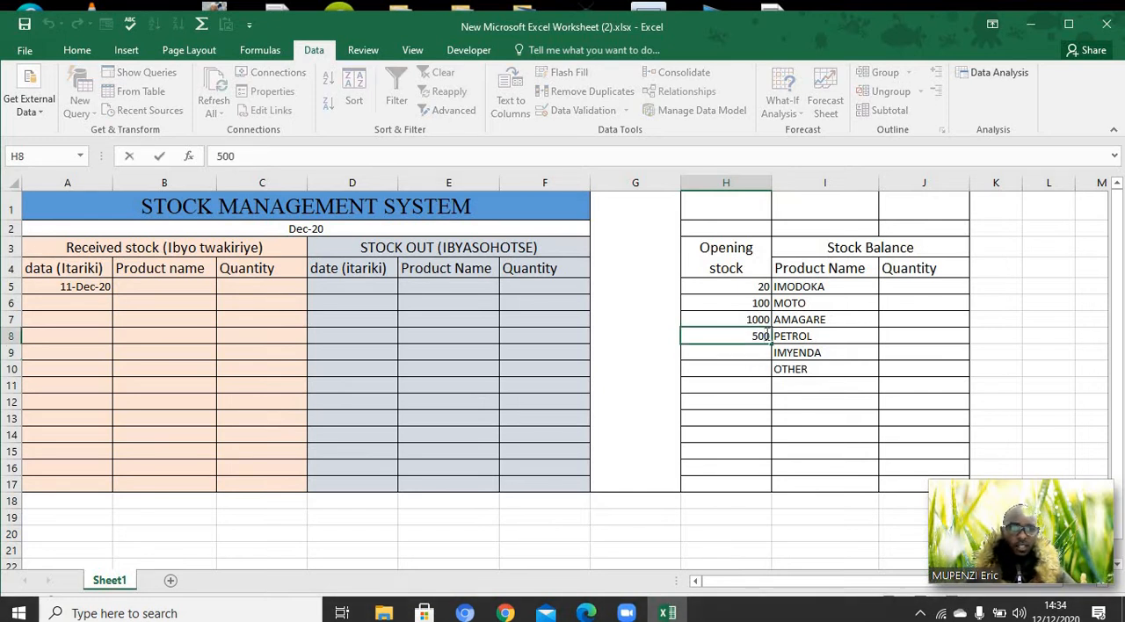
text(0)
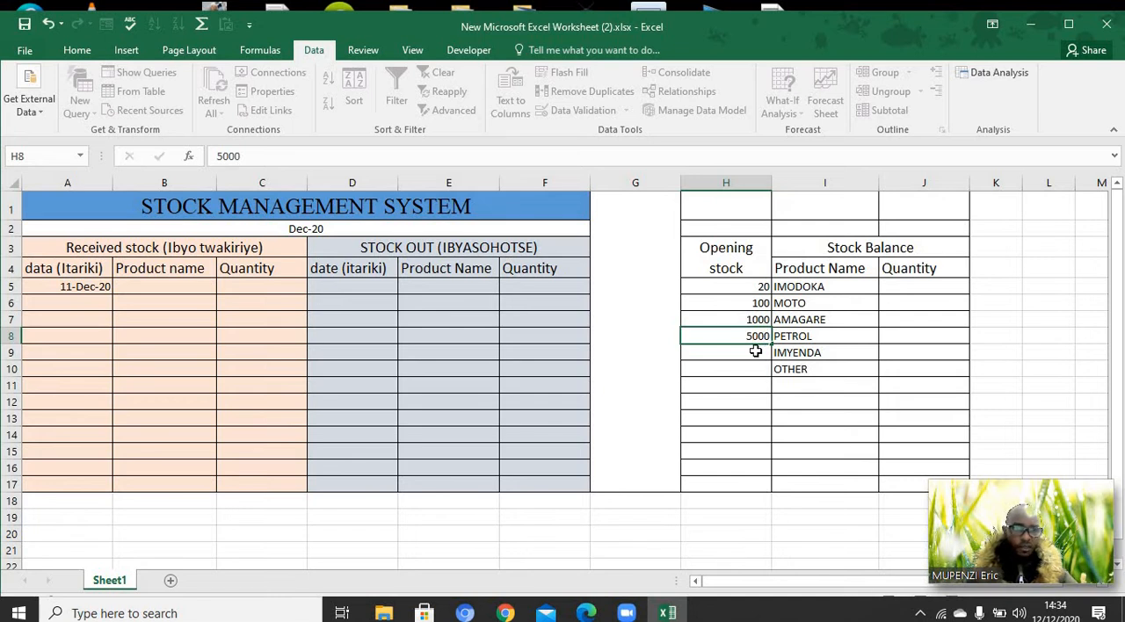
key(Return)
Enter opening stock quantities of 1500 for IMYENDA in H9 and 100000 for OTHER in H10
text(1)
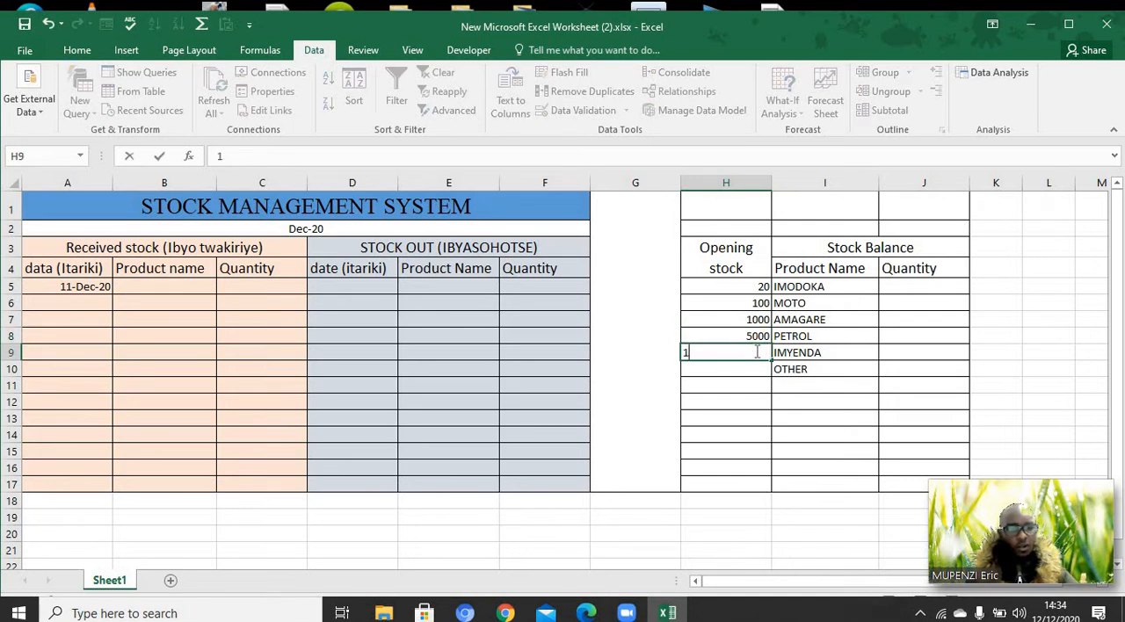
text(500)
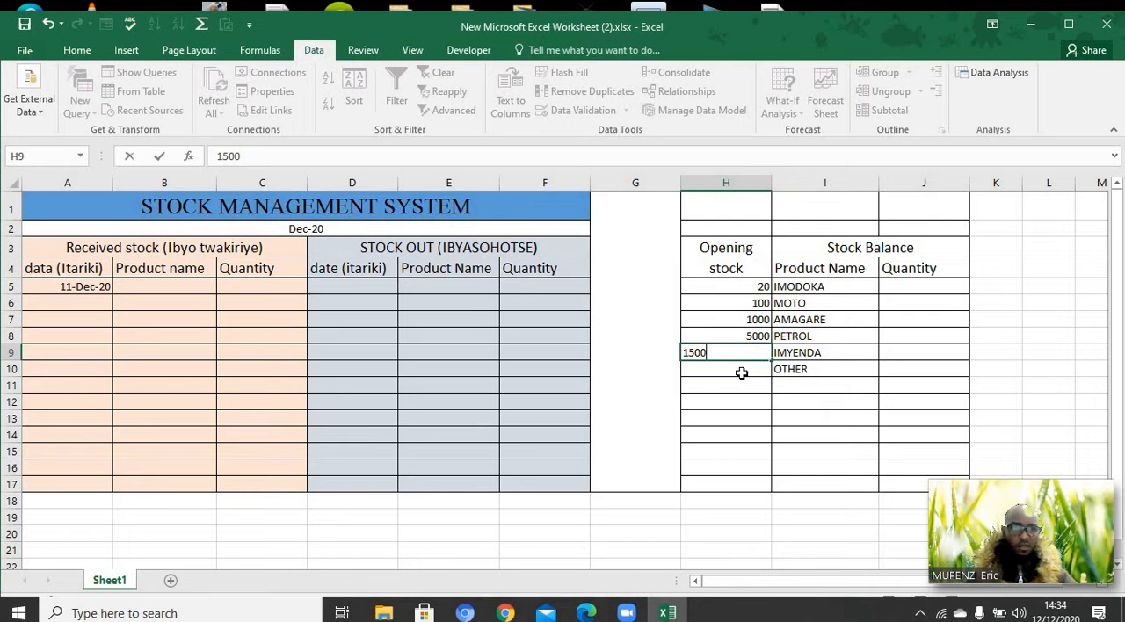
key(Return)
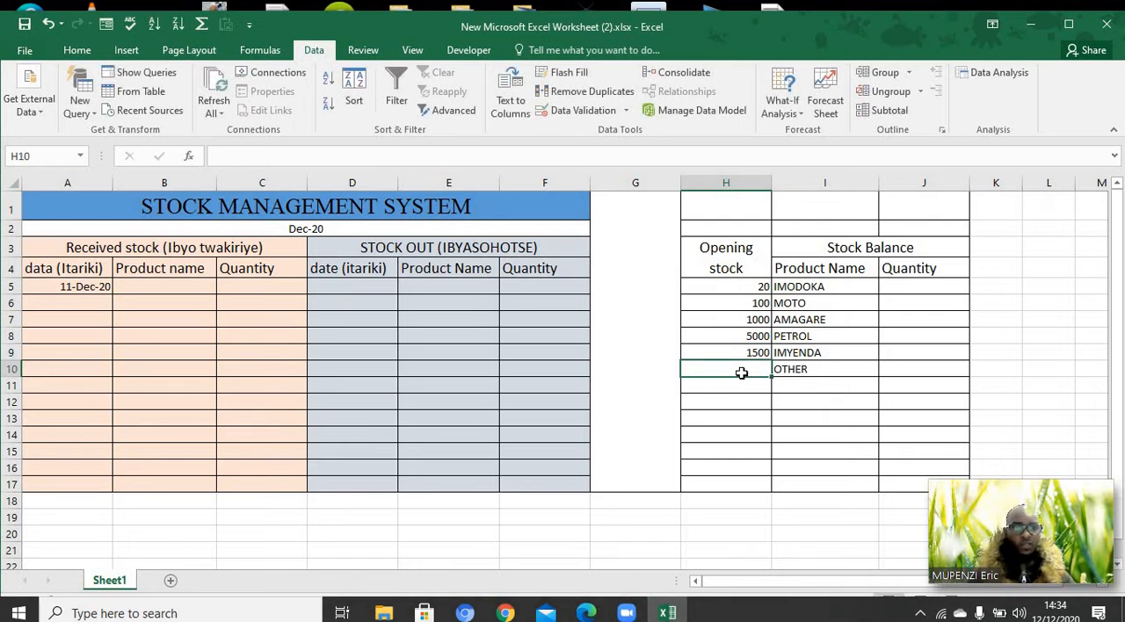
text(1)
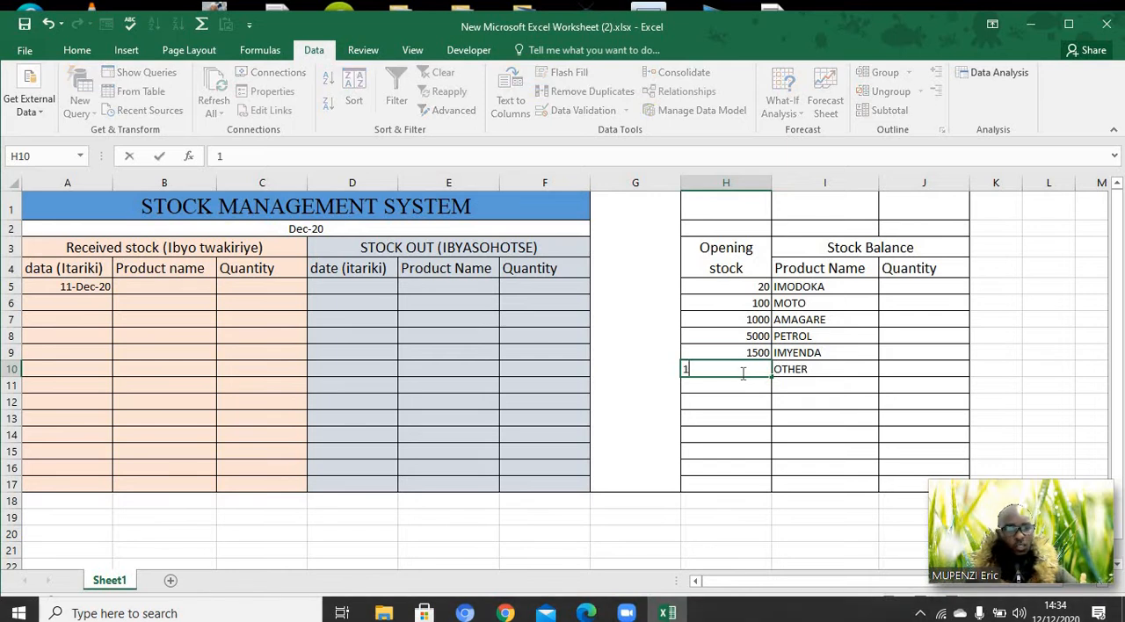
text(00000)
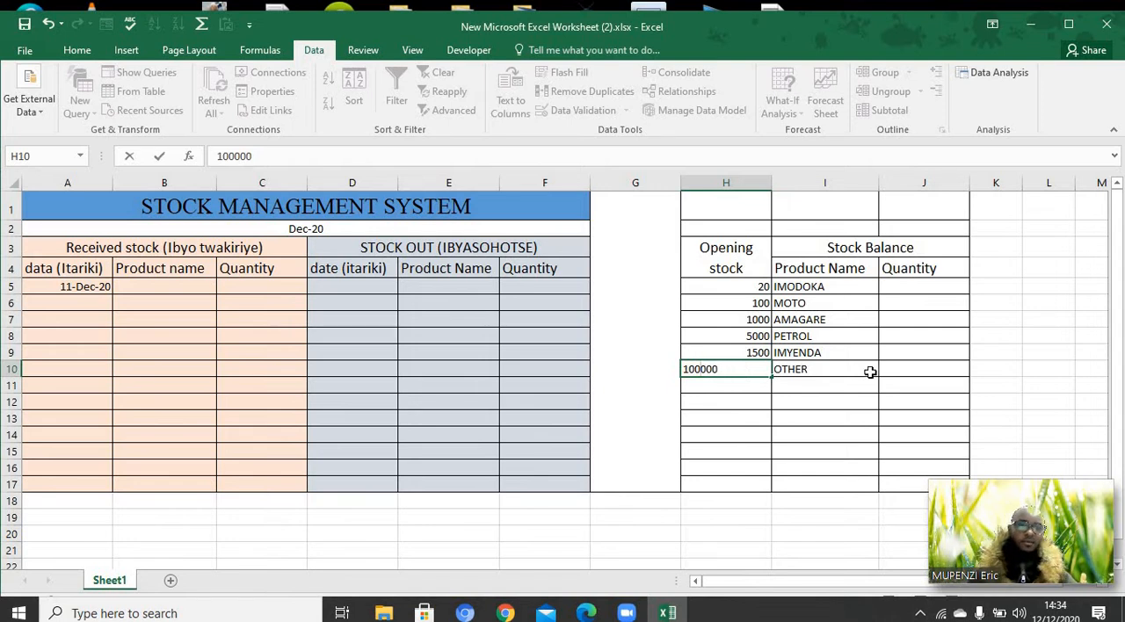
click(823, 416)
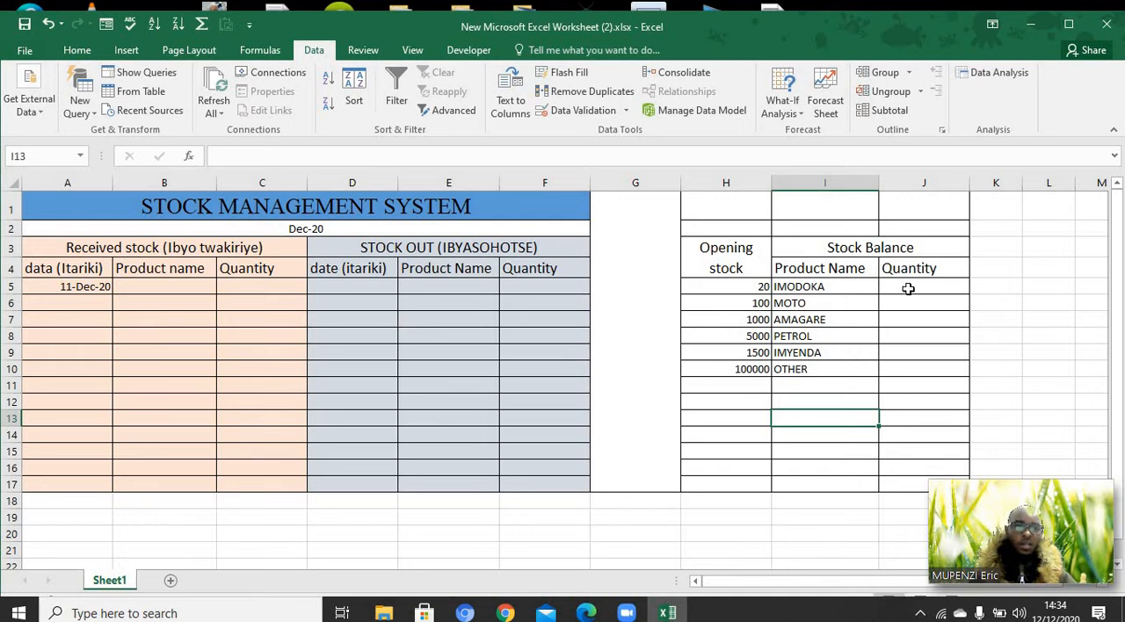
Begin the IMODOKA stock balance formula in J5 with =H5+, referencing its opening stock
click(908, 288)
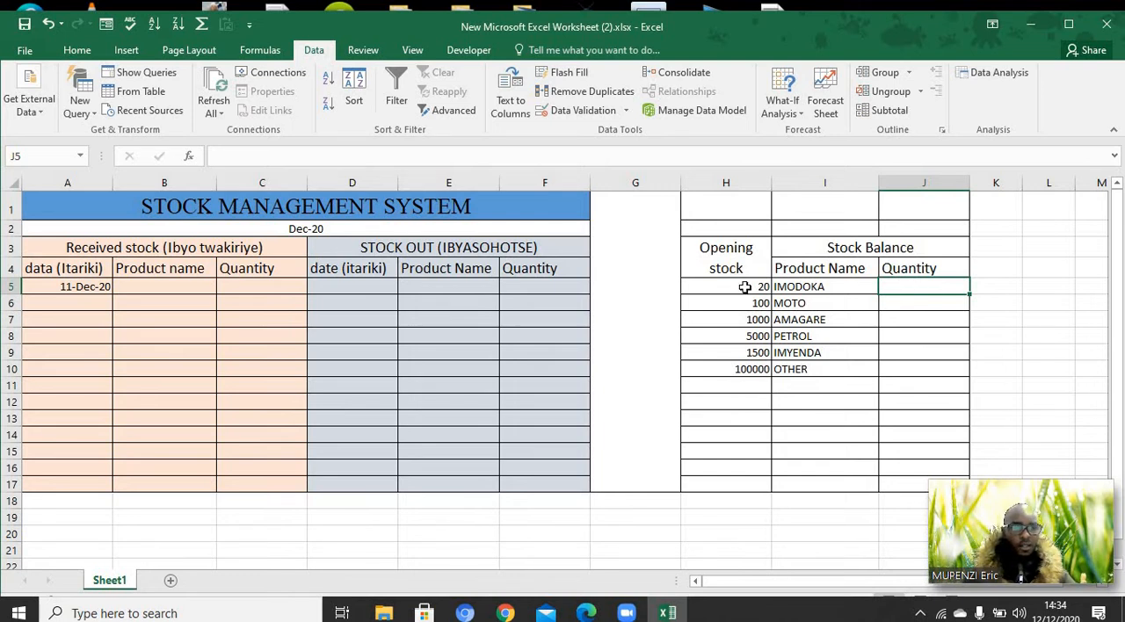
double_click(892, 287)
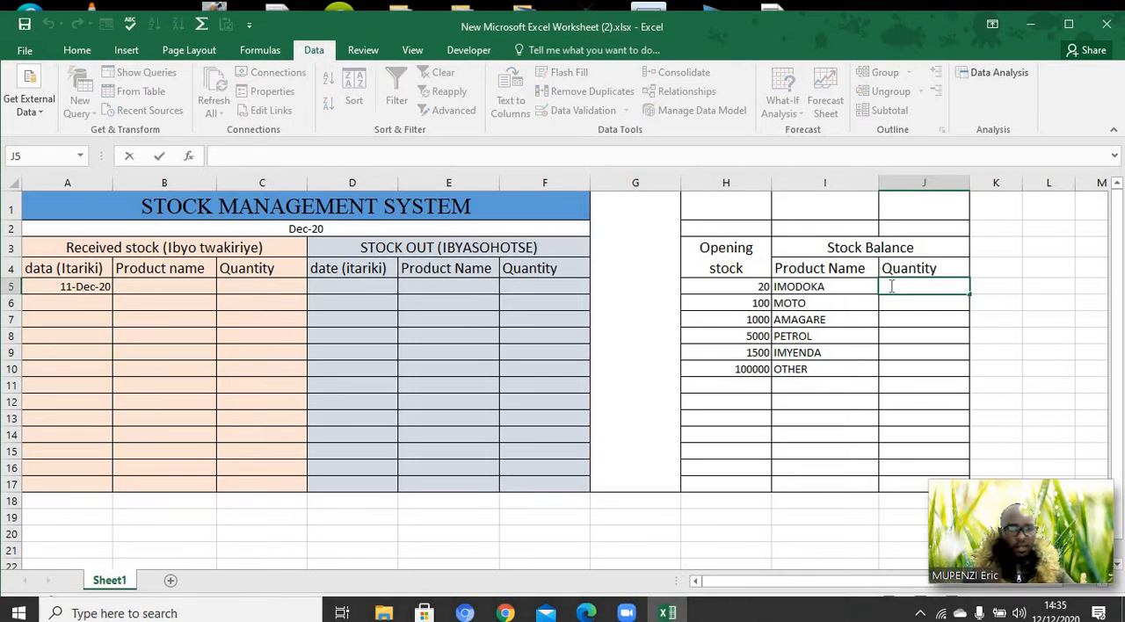
text(=)
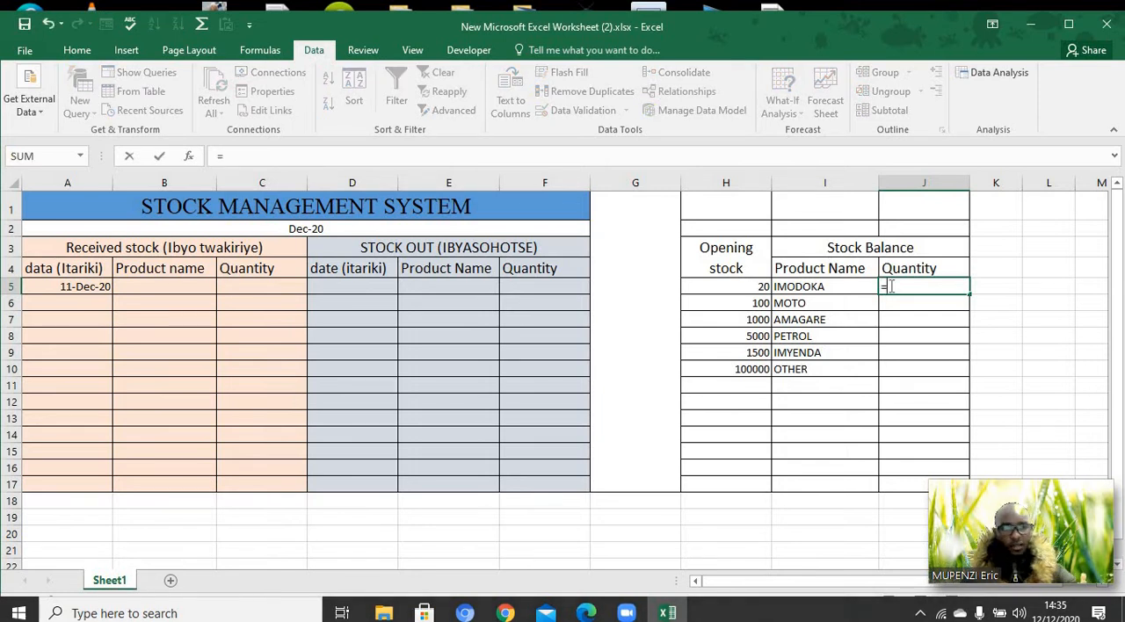
click(765, 287)
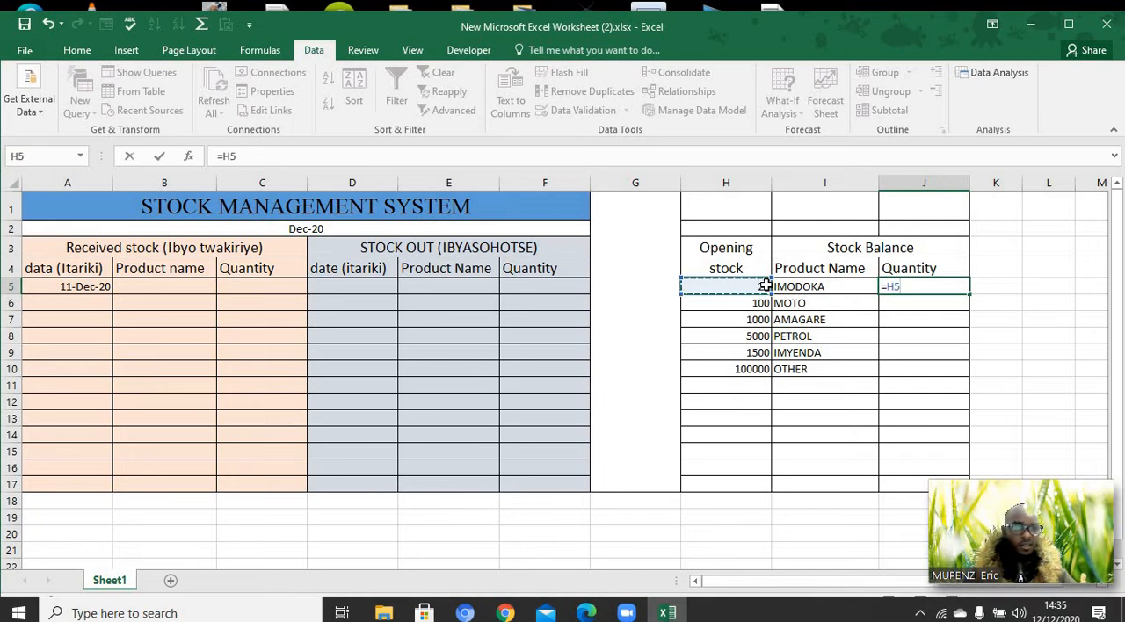
text(+)
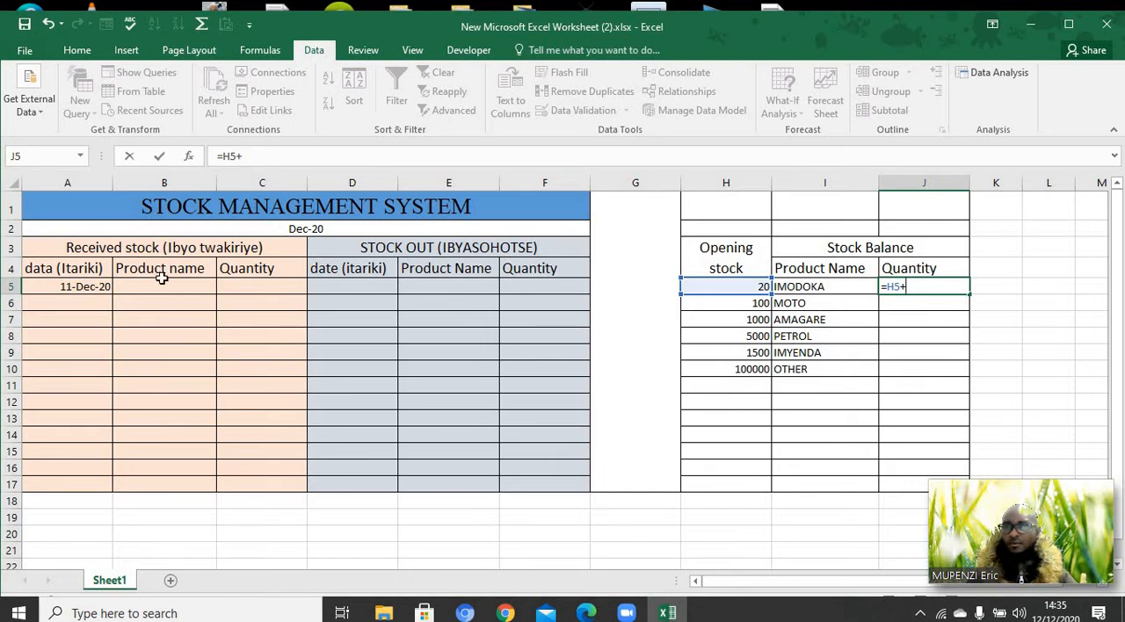
drag(162, 278, 181, 470)
key(BackSpace)
key(BackSpace)
key(BackSpace)
key(BackSpace)
key(BackSpace)
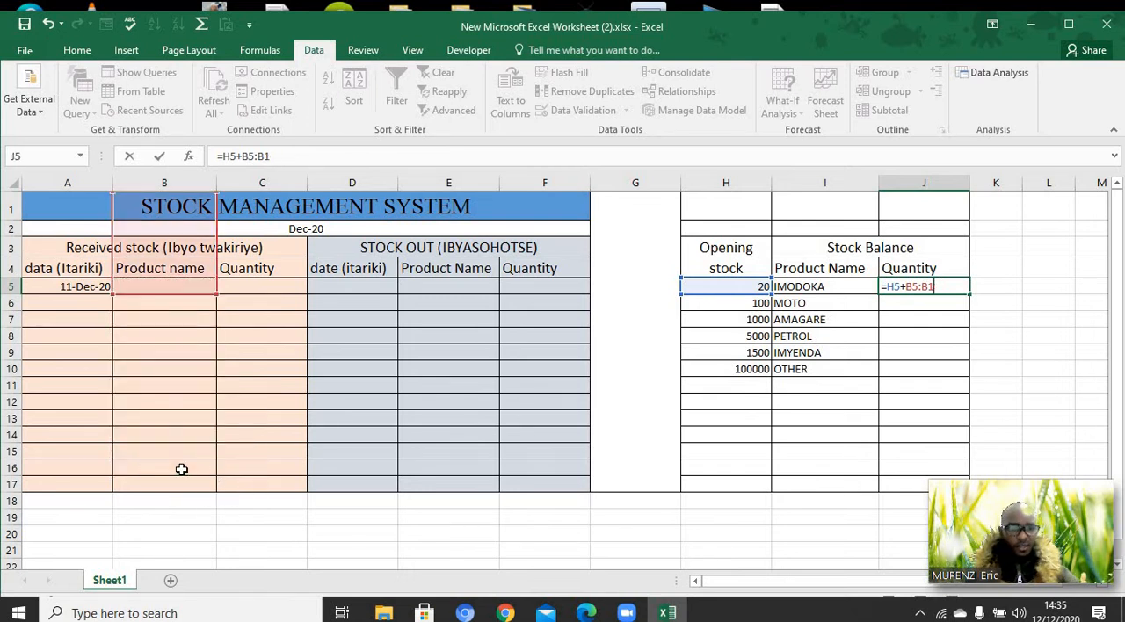
key(BackSpace)
text(I)
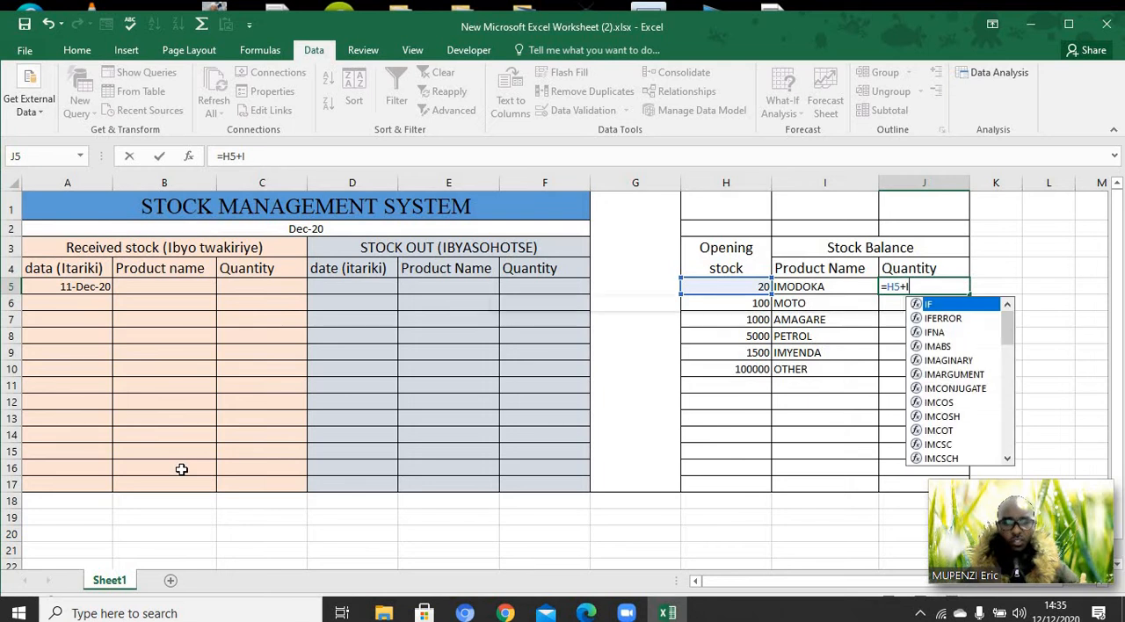
key(BackSpace)
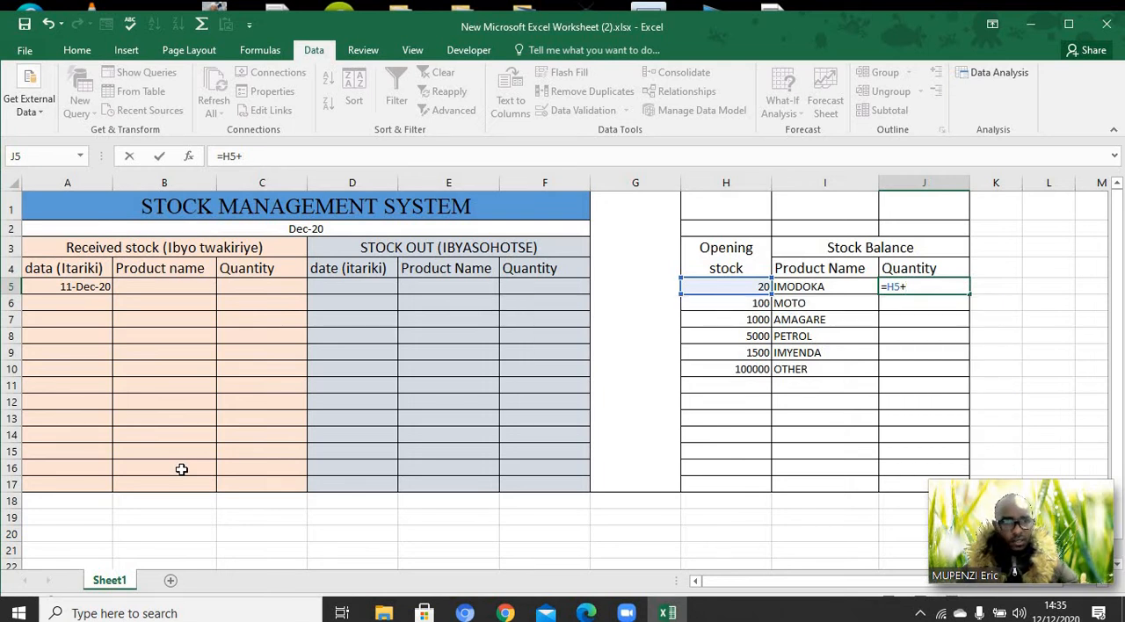
Add a SUMIF function to the J5 formula with the received product name cells B5:B17 as its range
text(SUM)
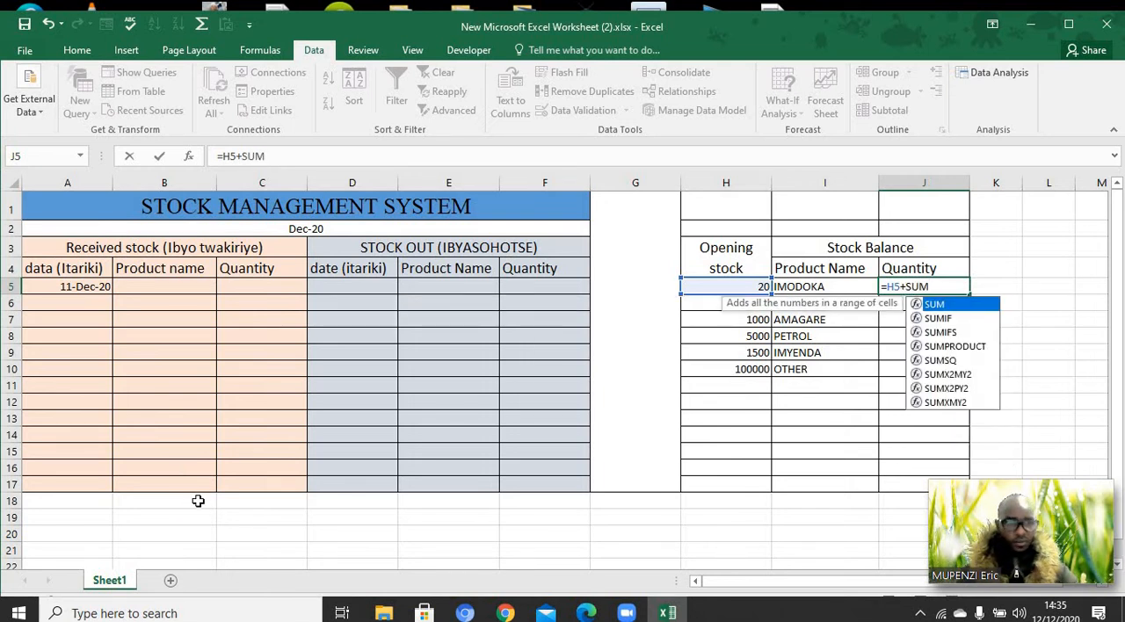
double_click(937, 320)
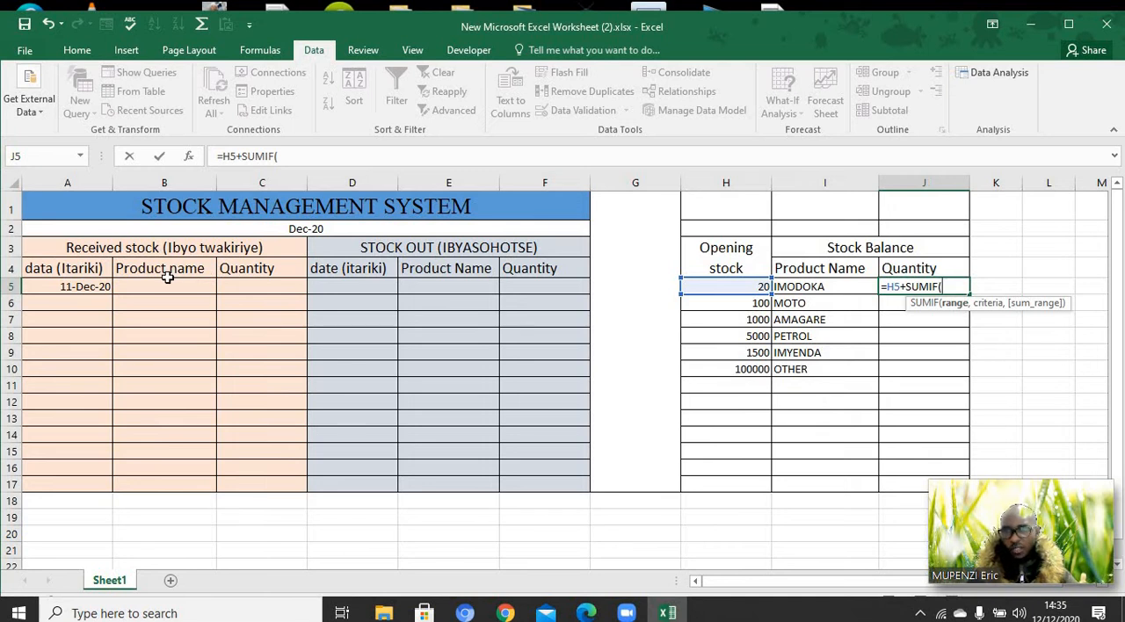
drag(167, 277, 179, 327)
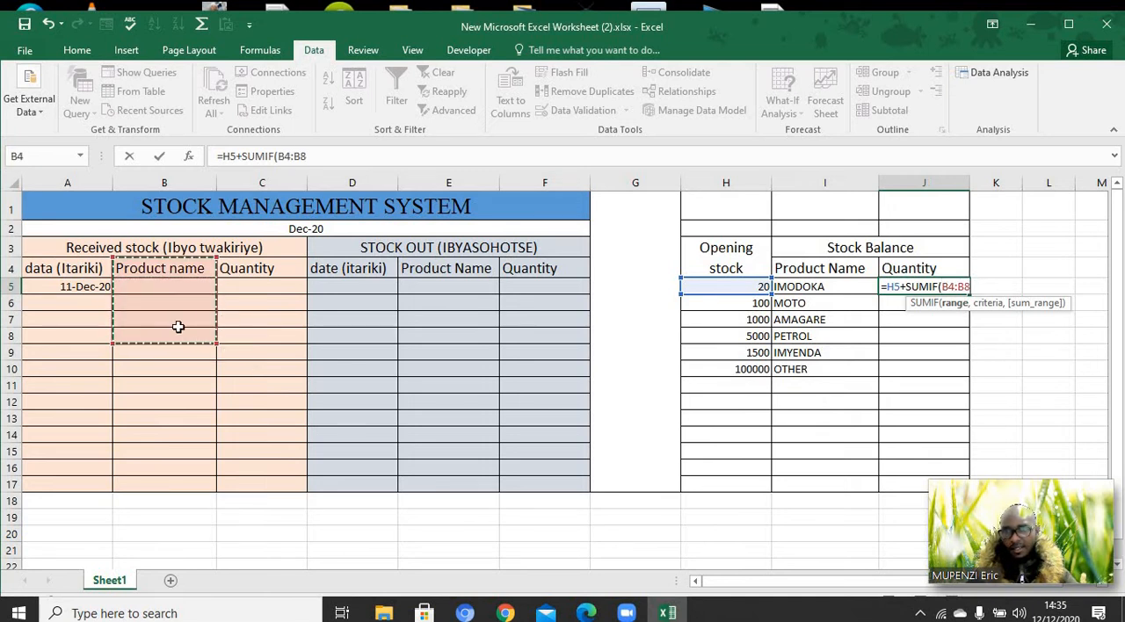
click(244, 302)
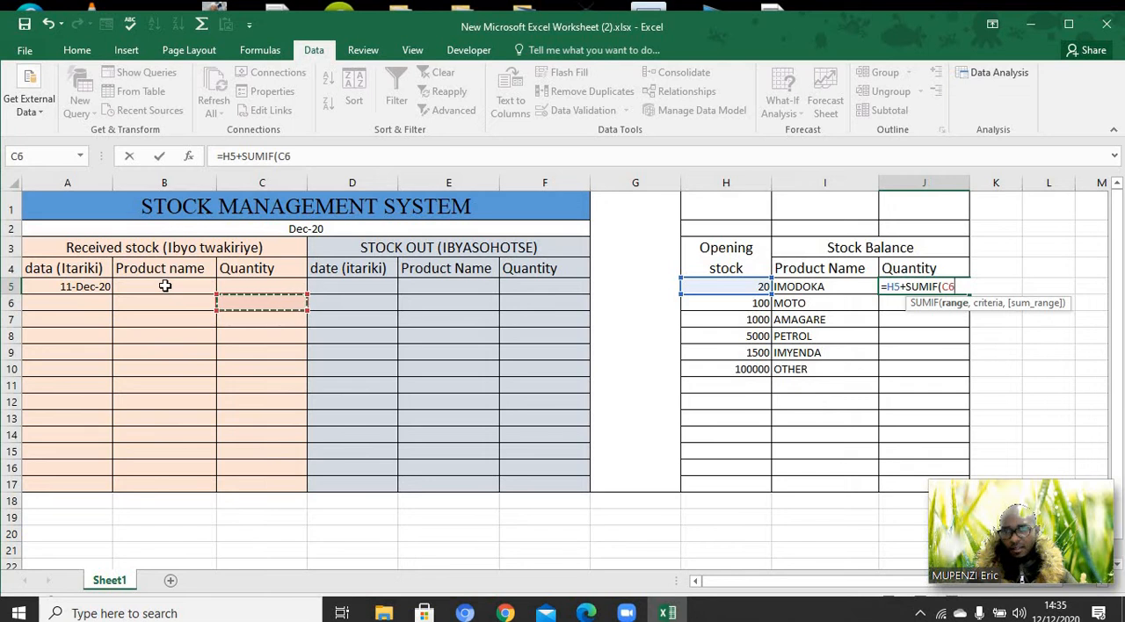
drag(166, 287, 165, 482)
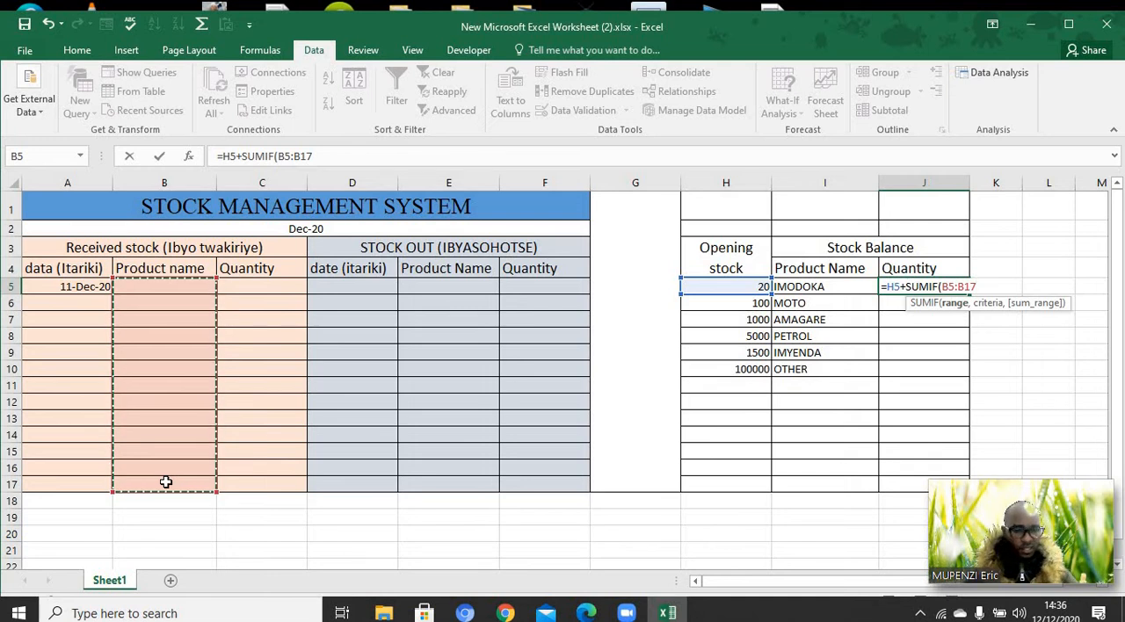
key(Left)
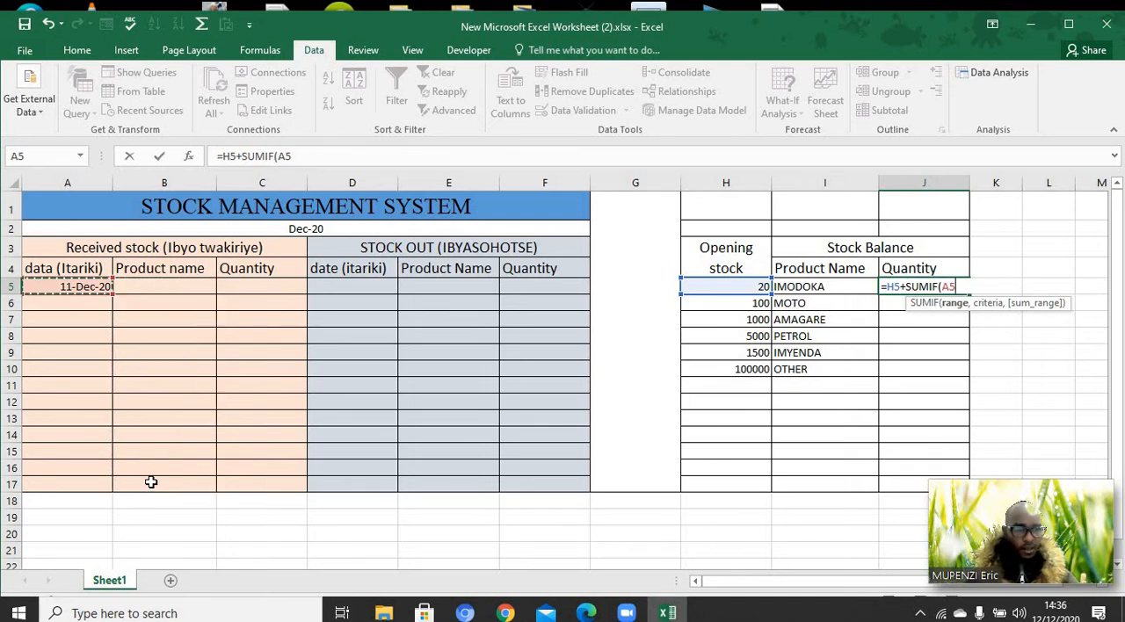
click(161, 369)
drag(151, 285, 171, 481)
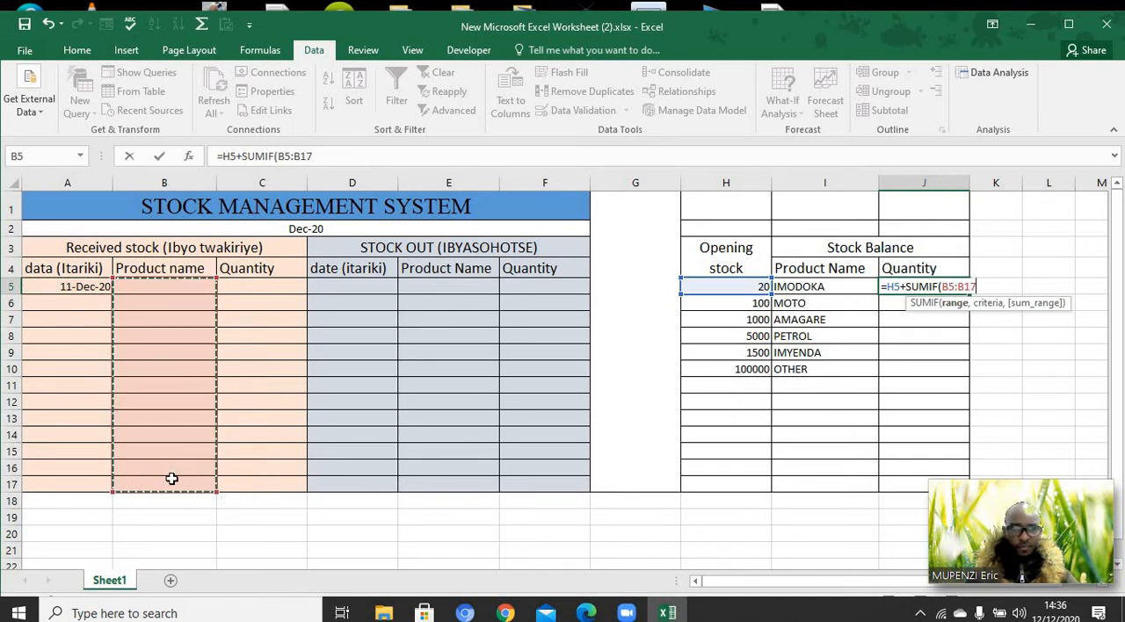
Make the SUMIF range in the J5 formula absolute as $B$5:$B$17
click(944, 286)
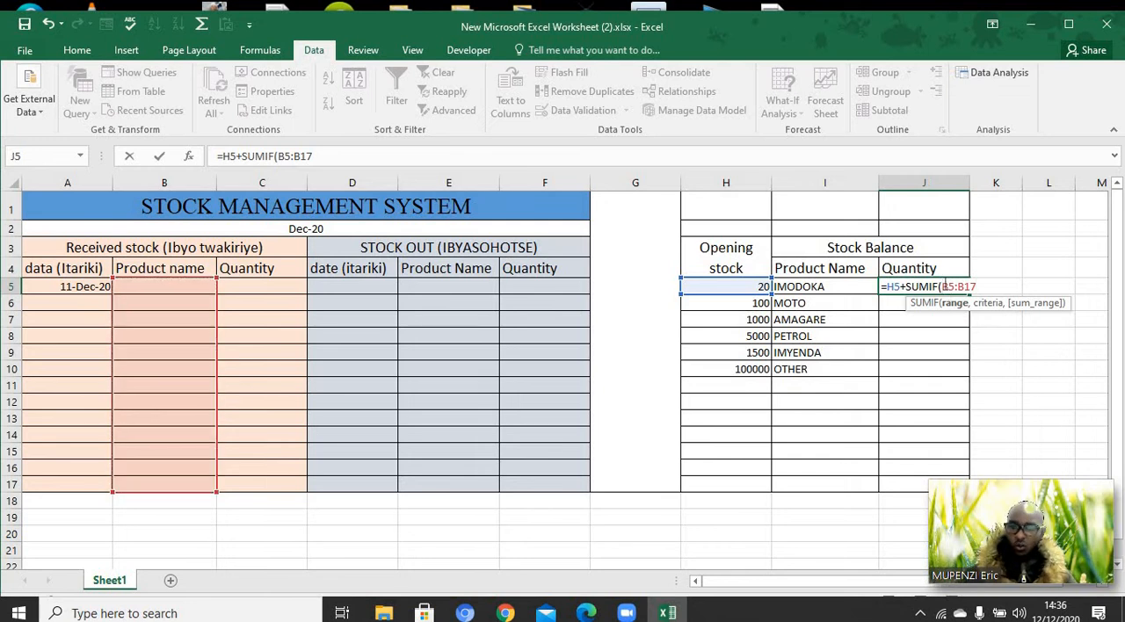
text($)
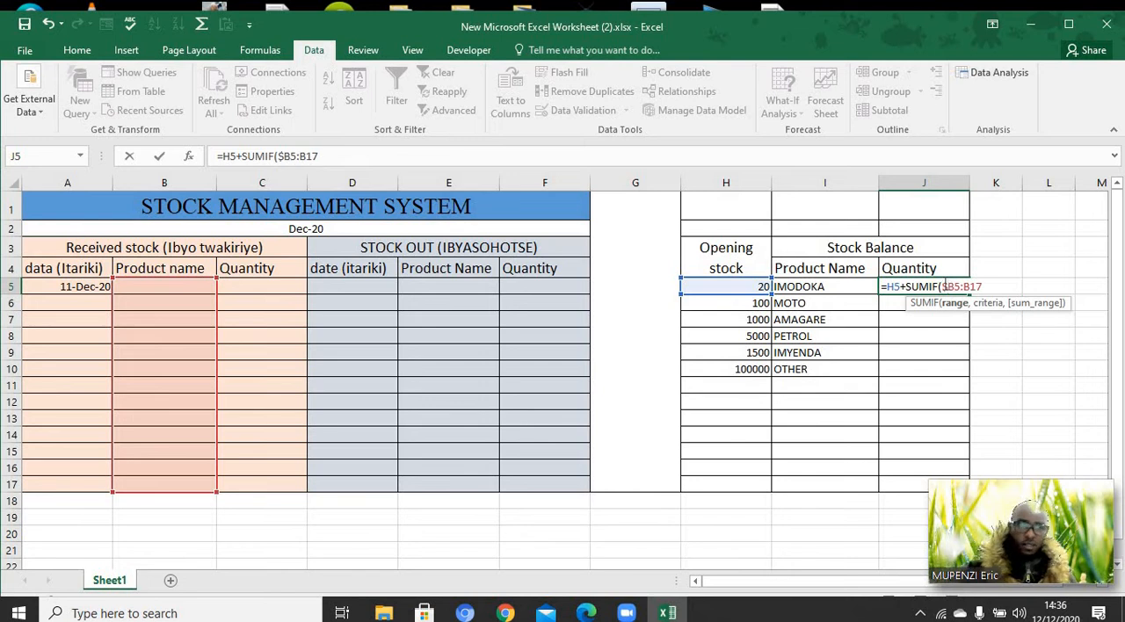
click(956, 287)
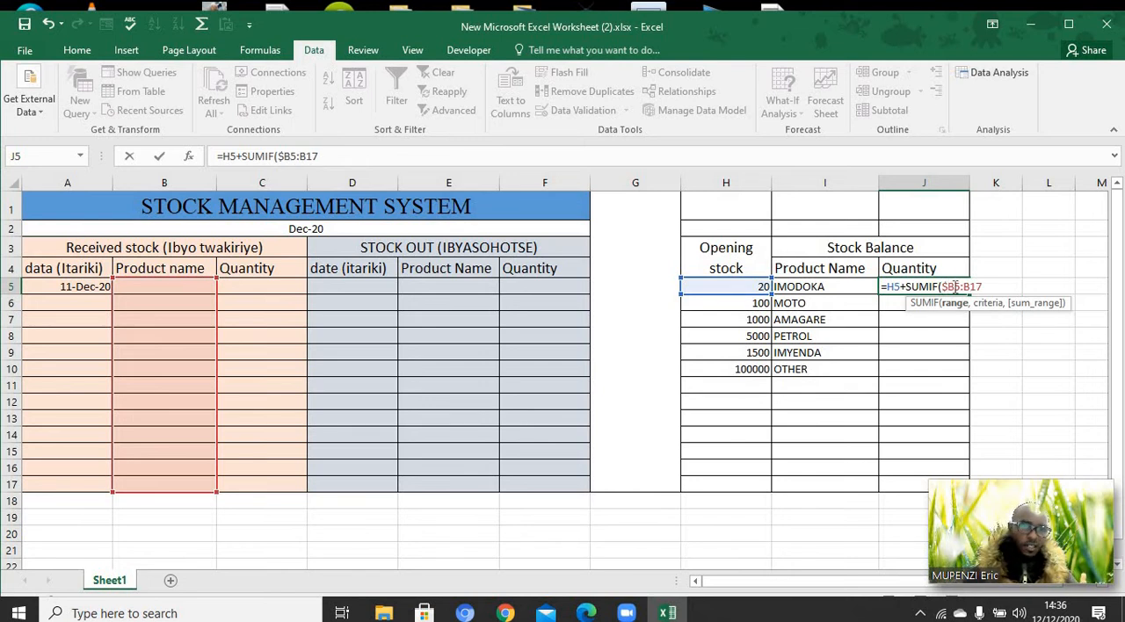
text($)
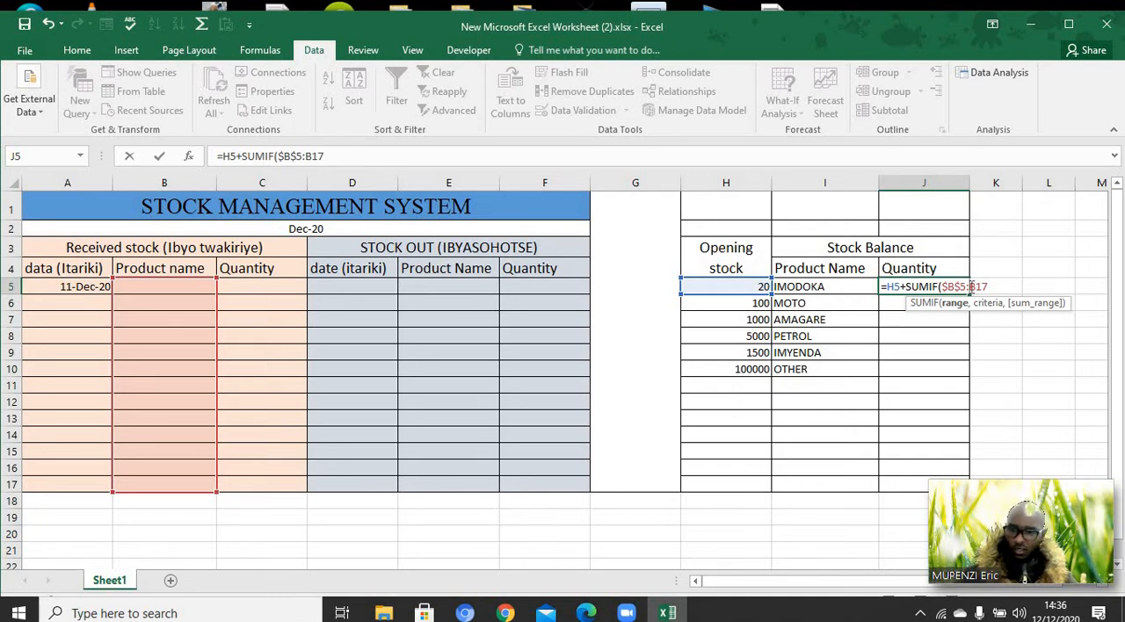
click(970, 286)
text($)
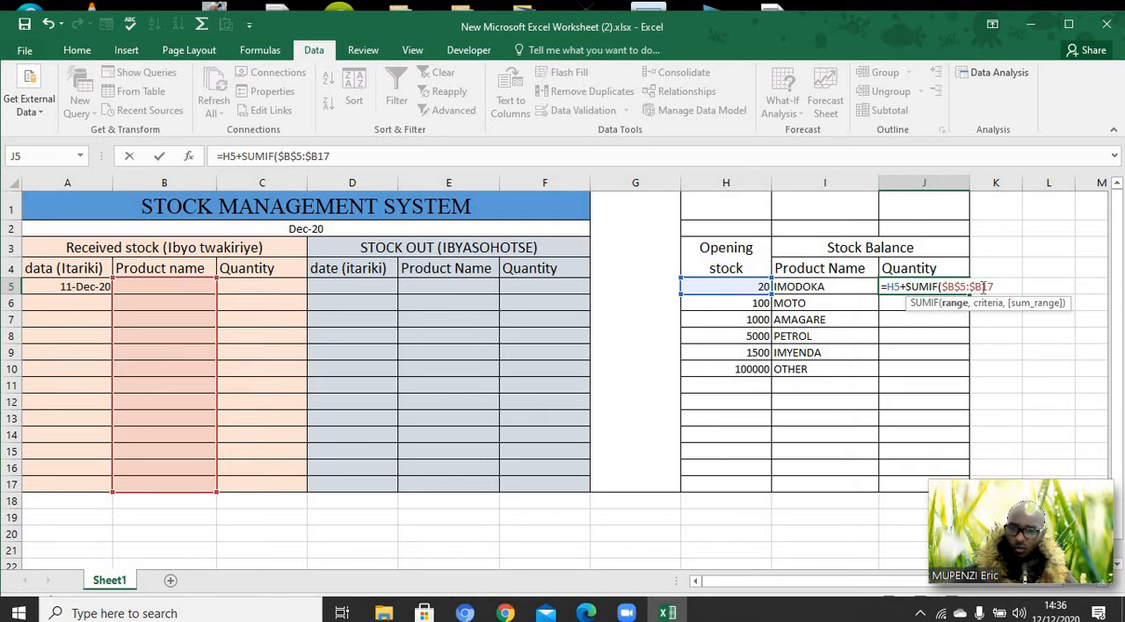
click(983, 287)
text($17)
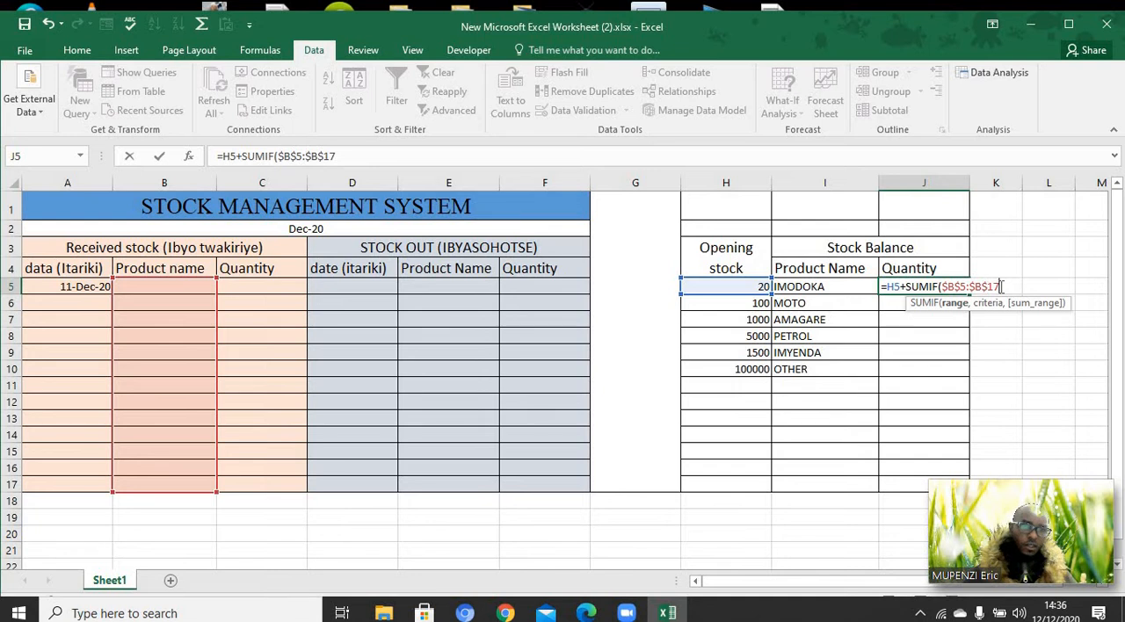
text(,)
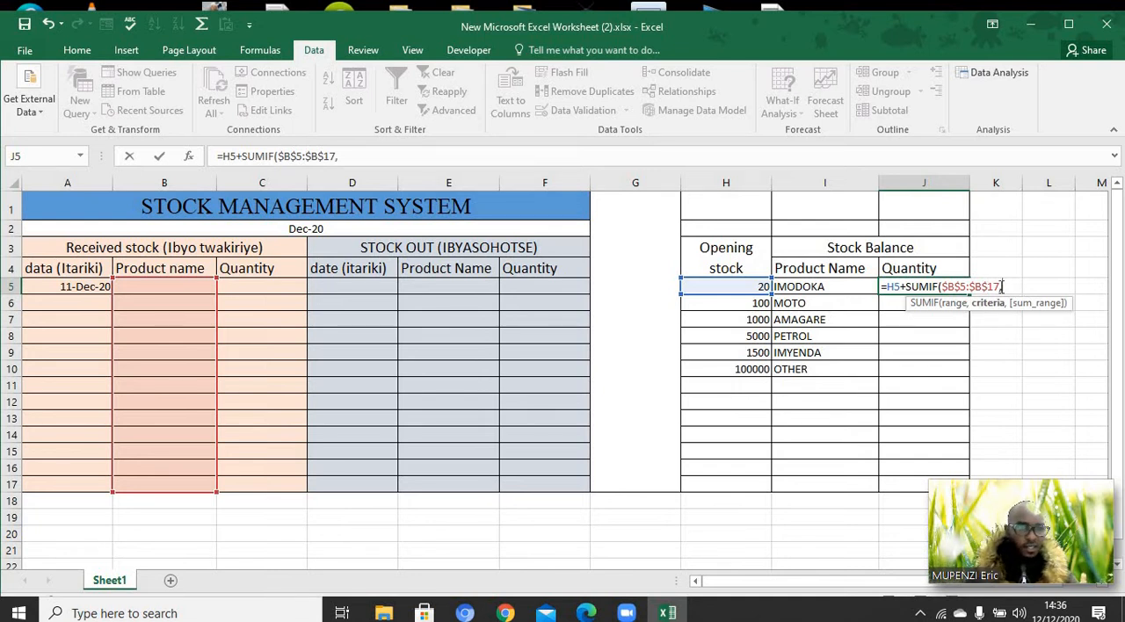
Set the SUMIF criteria to the IMODOKA cell I5 and the sum range to the received quantities C5:C17
click(825, 288)
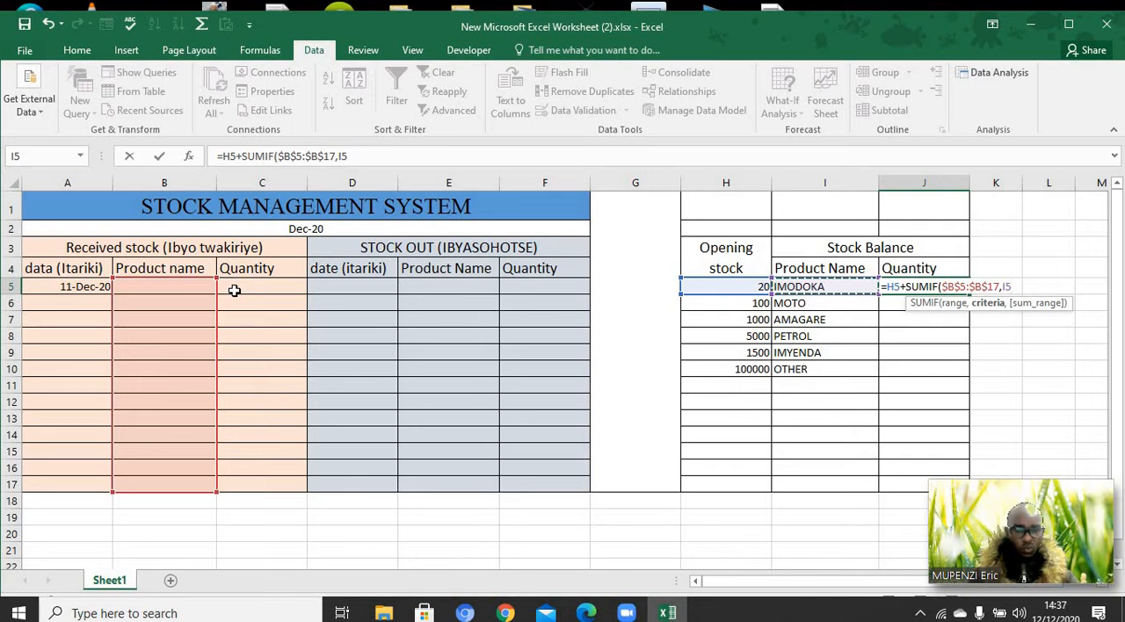
text(,)
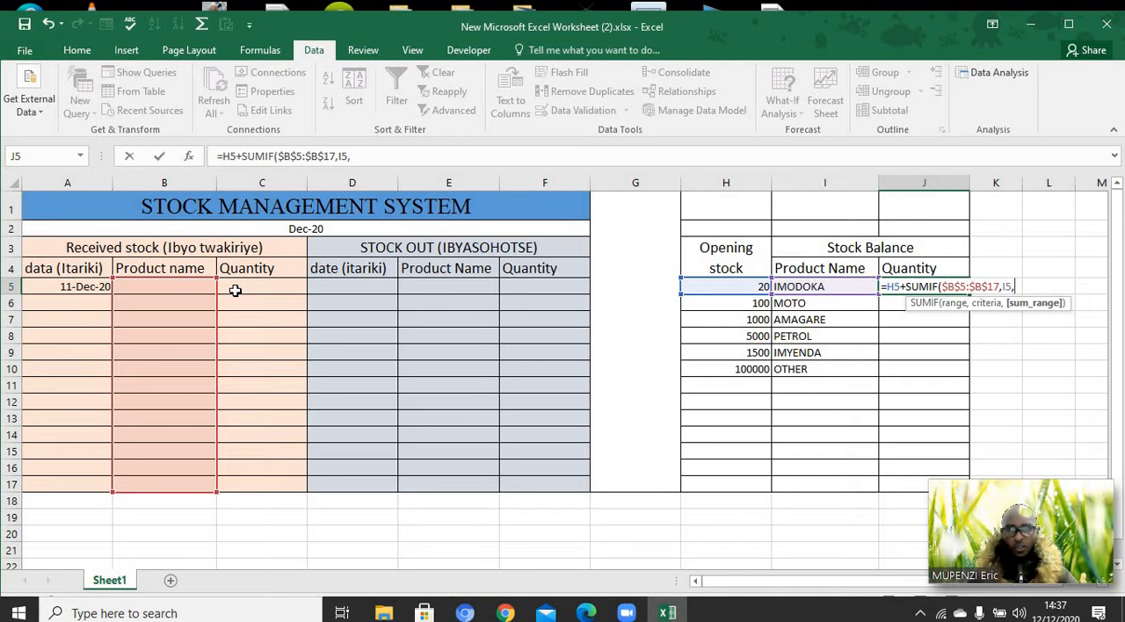
click(246, 287)
drag(250, 327, 263, 494)
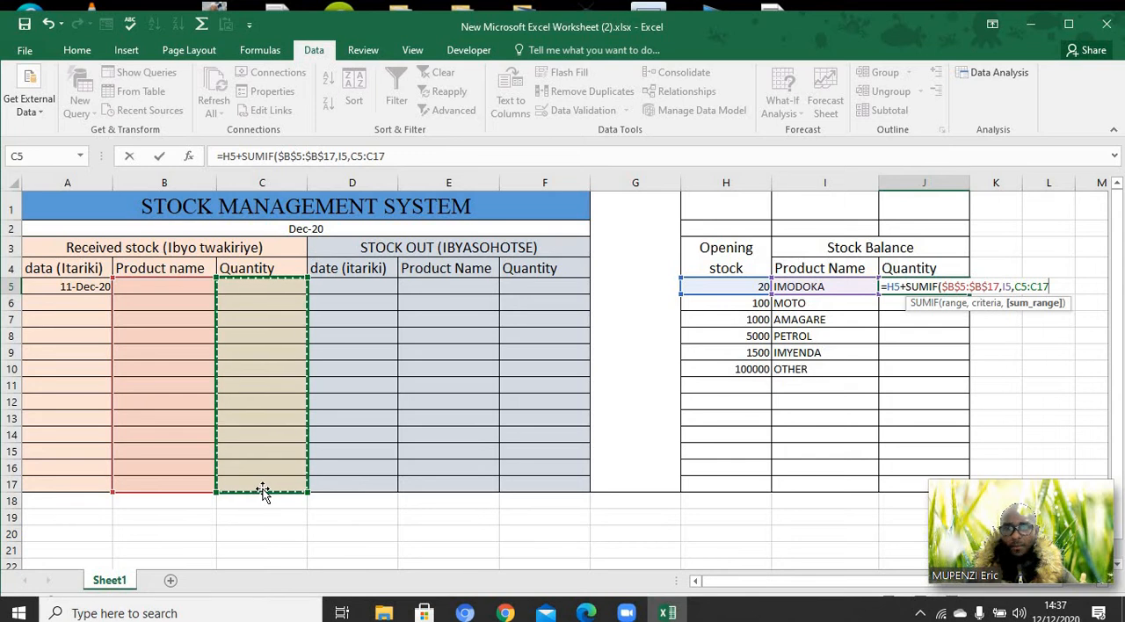
Make the SUMIF sum range in the J5 formula absolute as $C$5:$C$17
click(1016, 287)
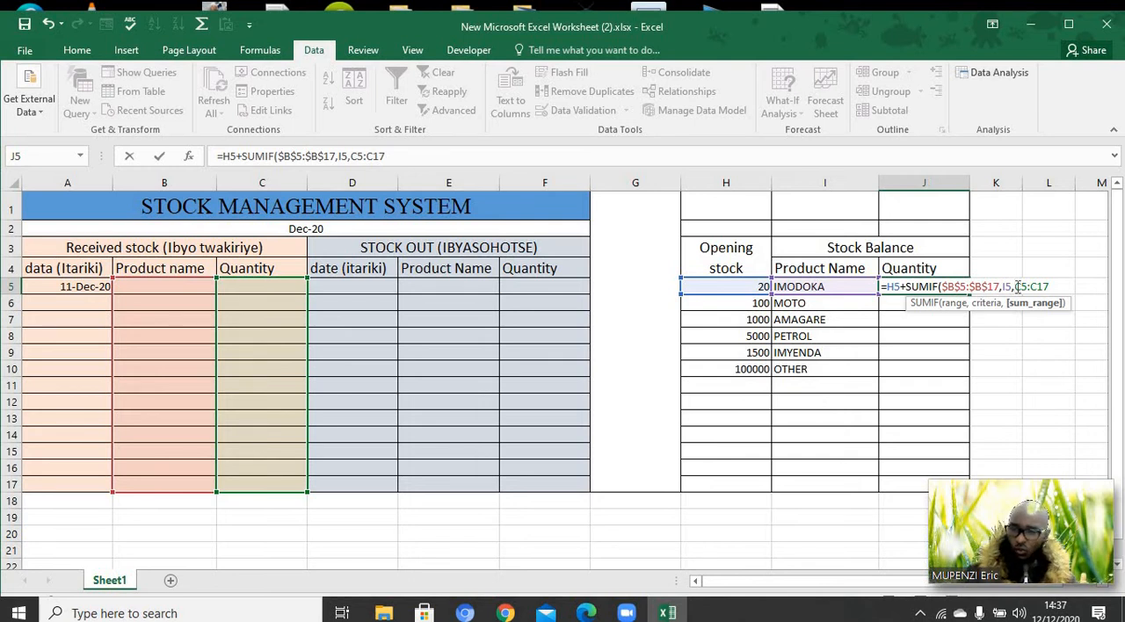
text($)
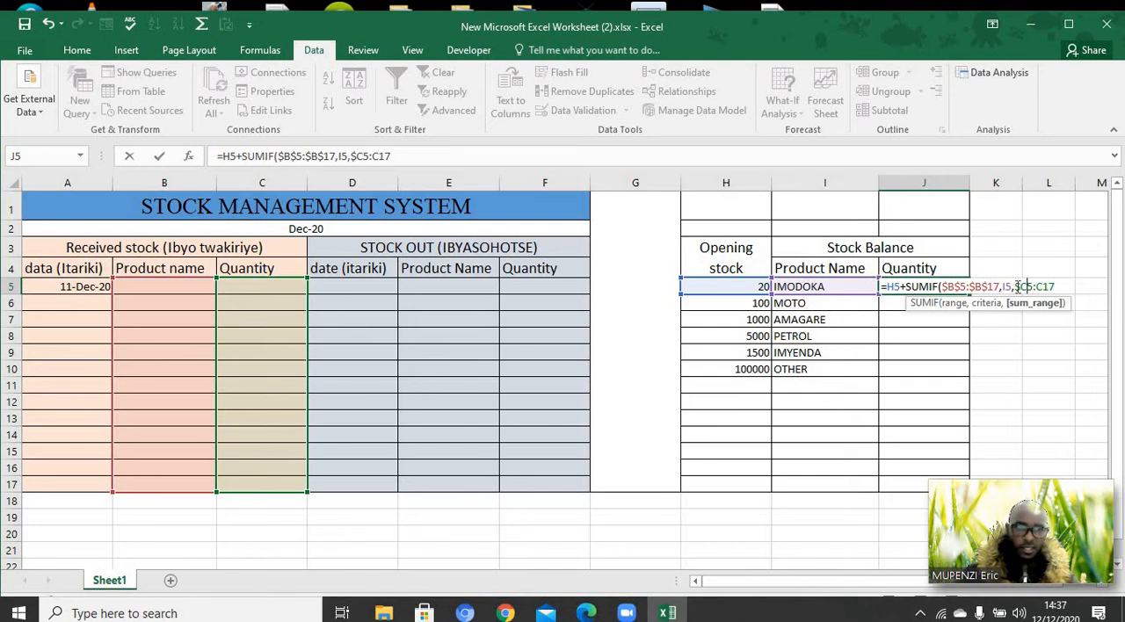
key(Right)
text($B)
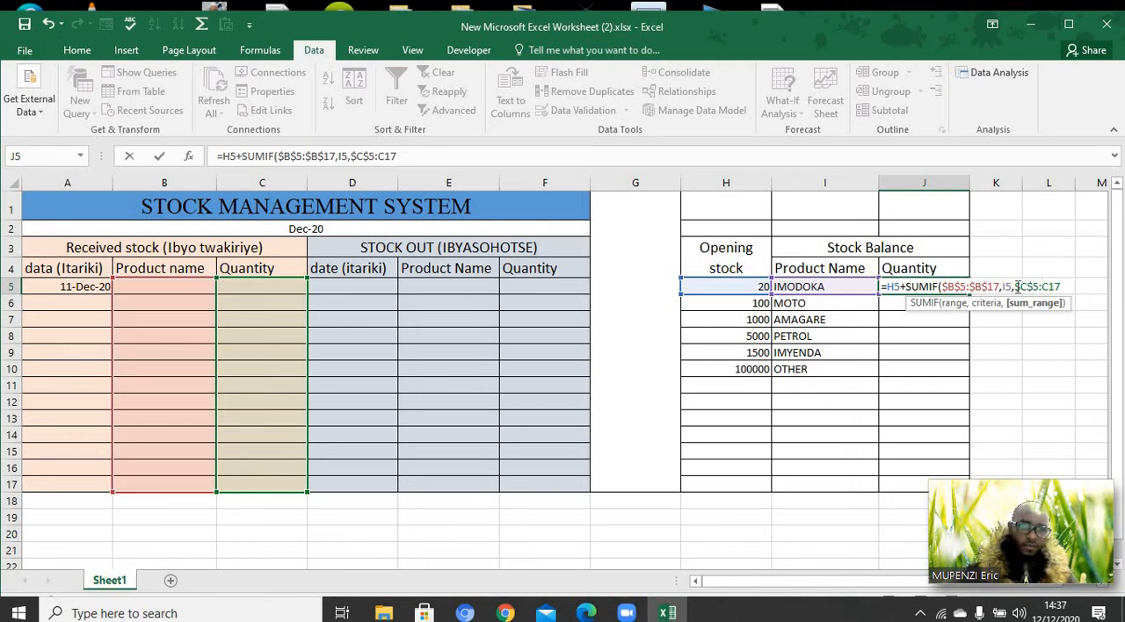
text($)
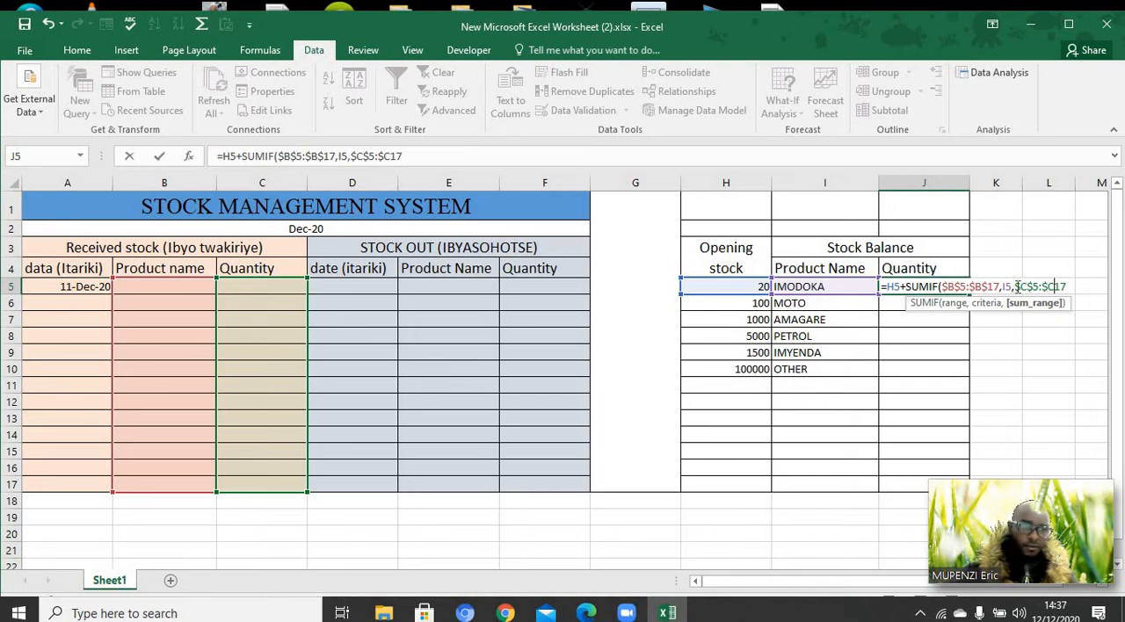
key(Right)
text($17)
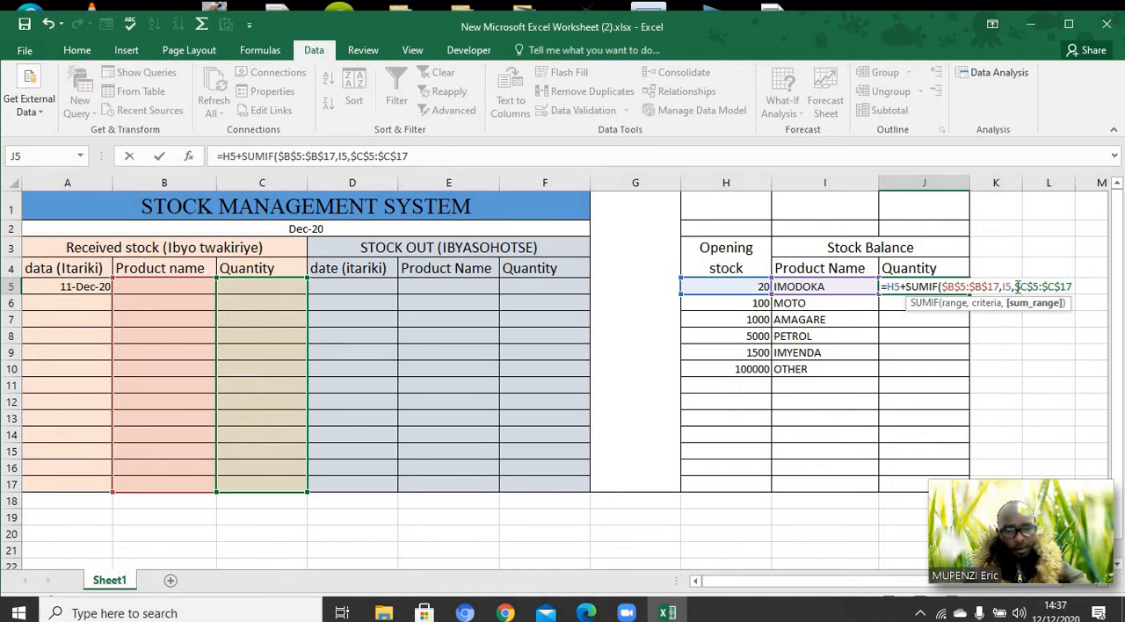
text())
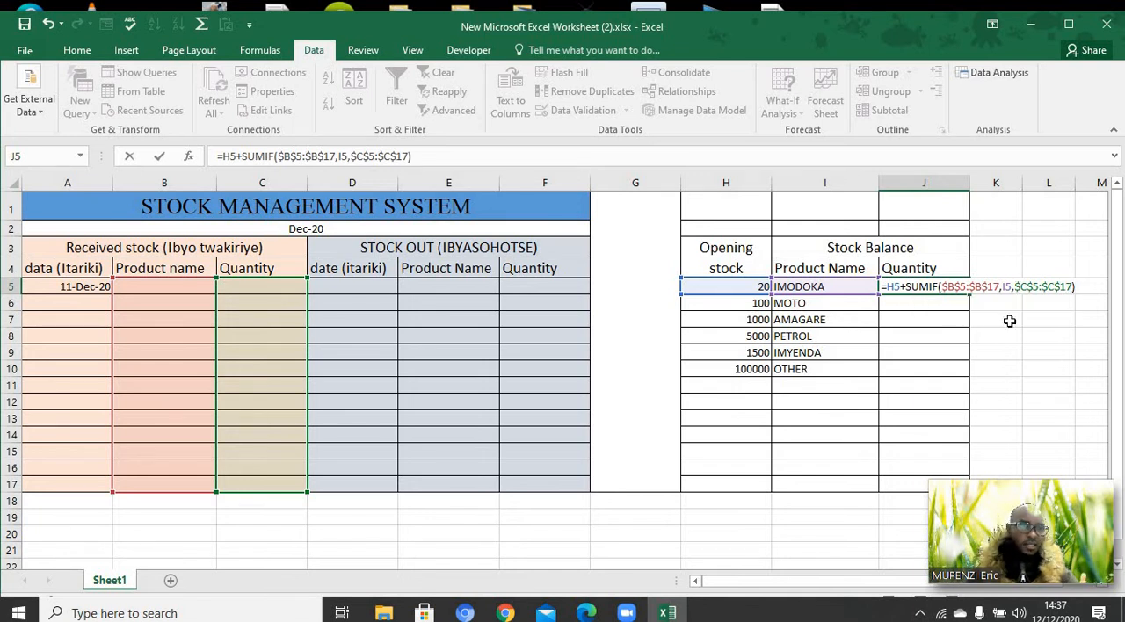
Close and enter the J5 stock balance formula, and fill it down the Quantity column through J17
key(Return)
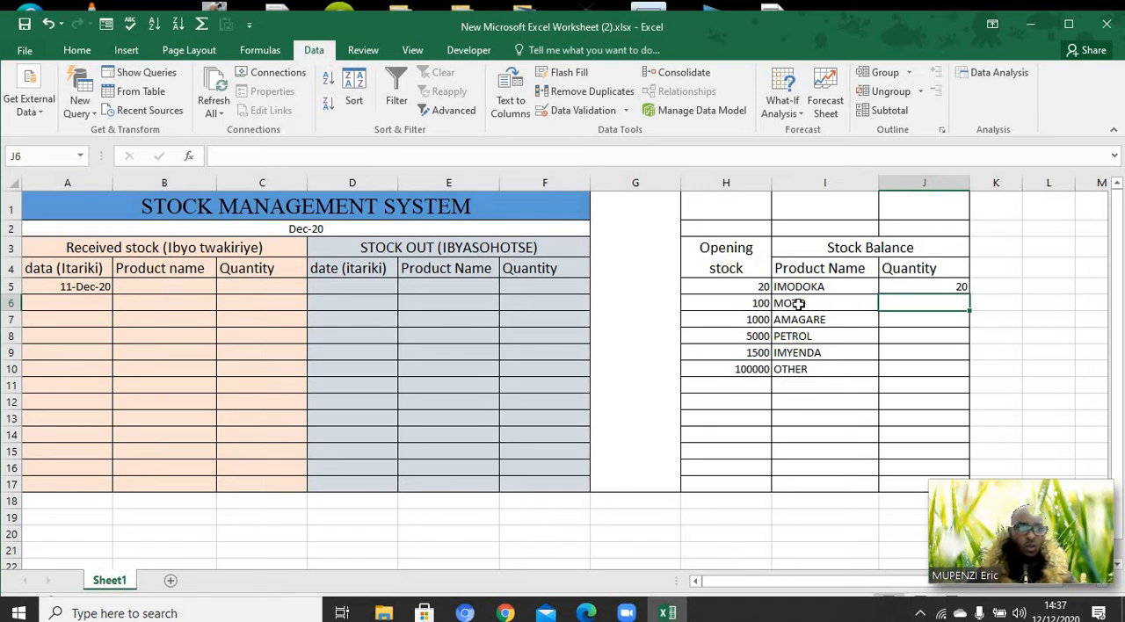
click(960, 287)
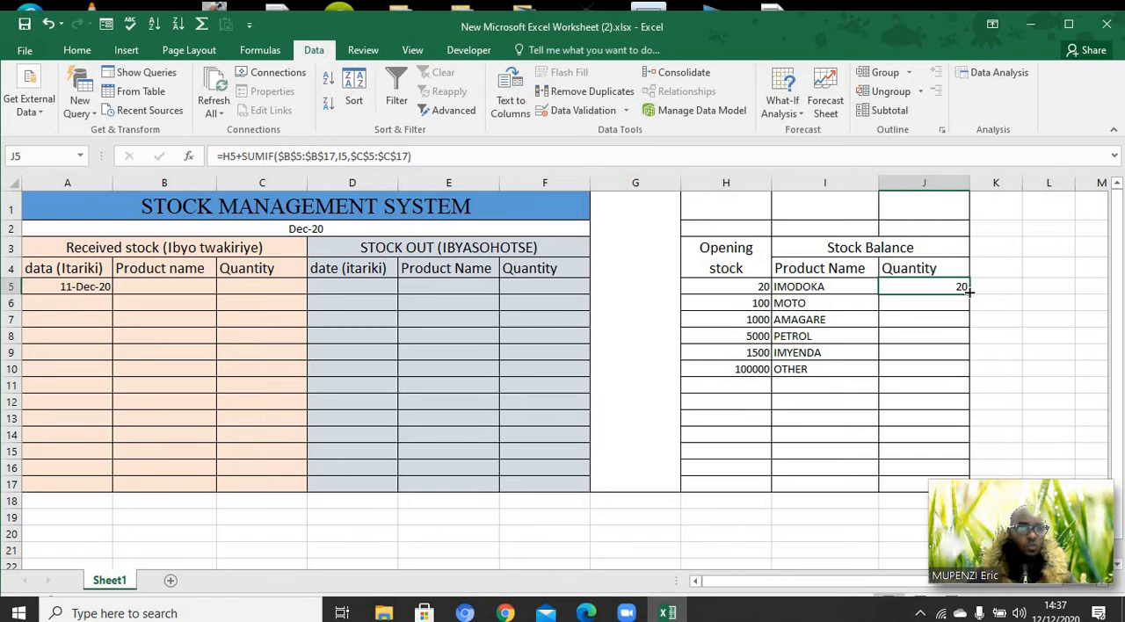
drag(970, 293, 972, 492)
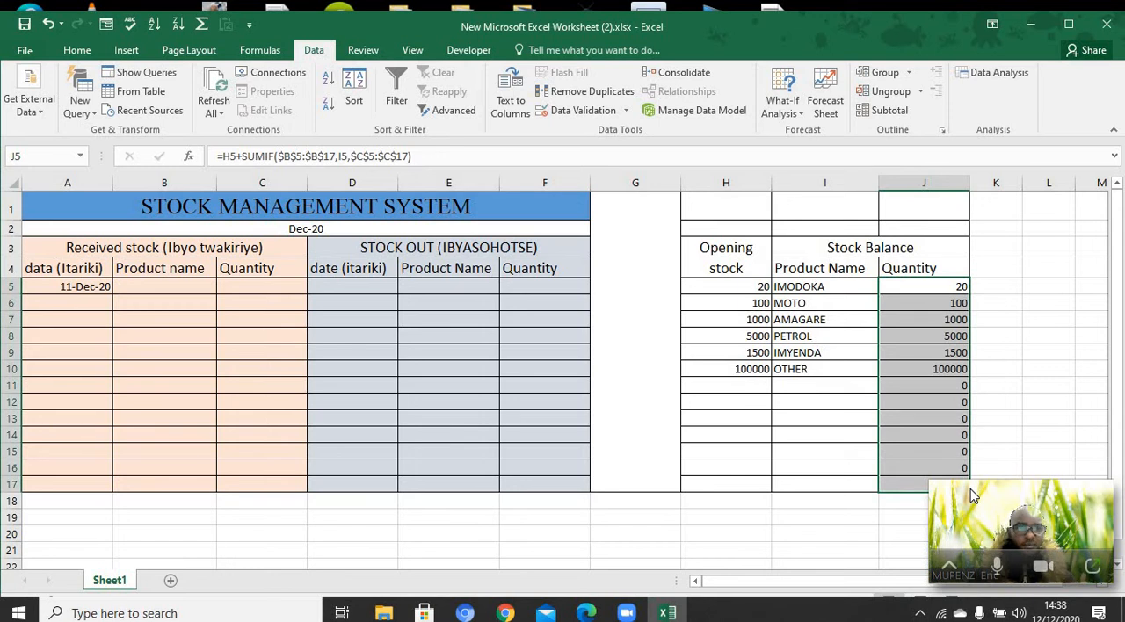
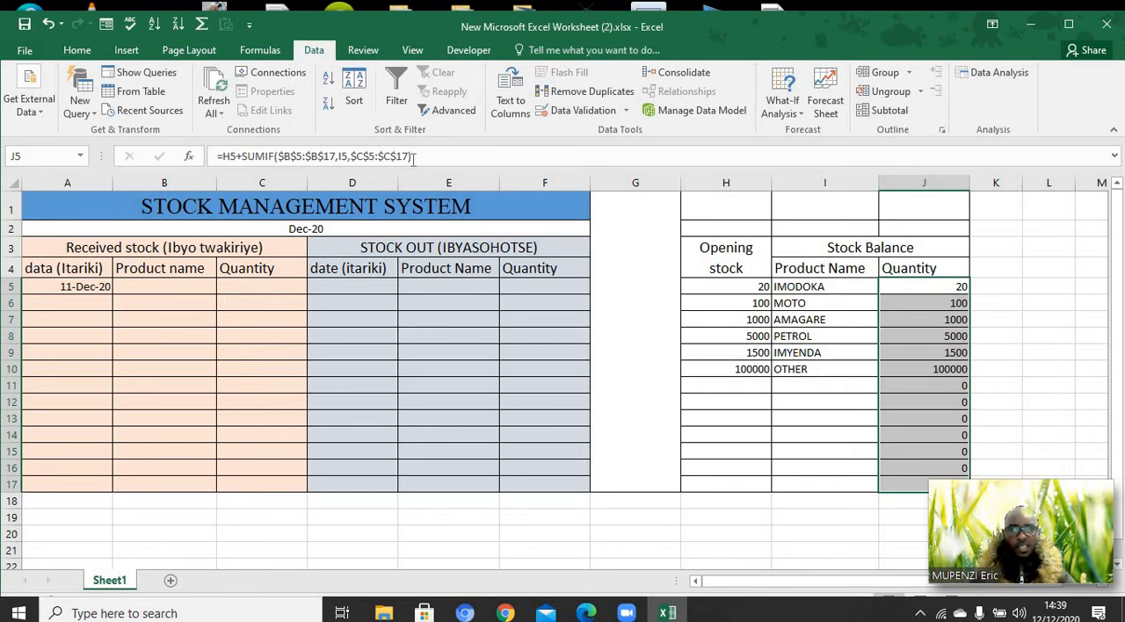
Extend the J5 stock balance formula by subtracting a second SUMIF whose range is the stock-out product names E5:E17
click(965, 287)
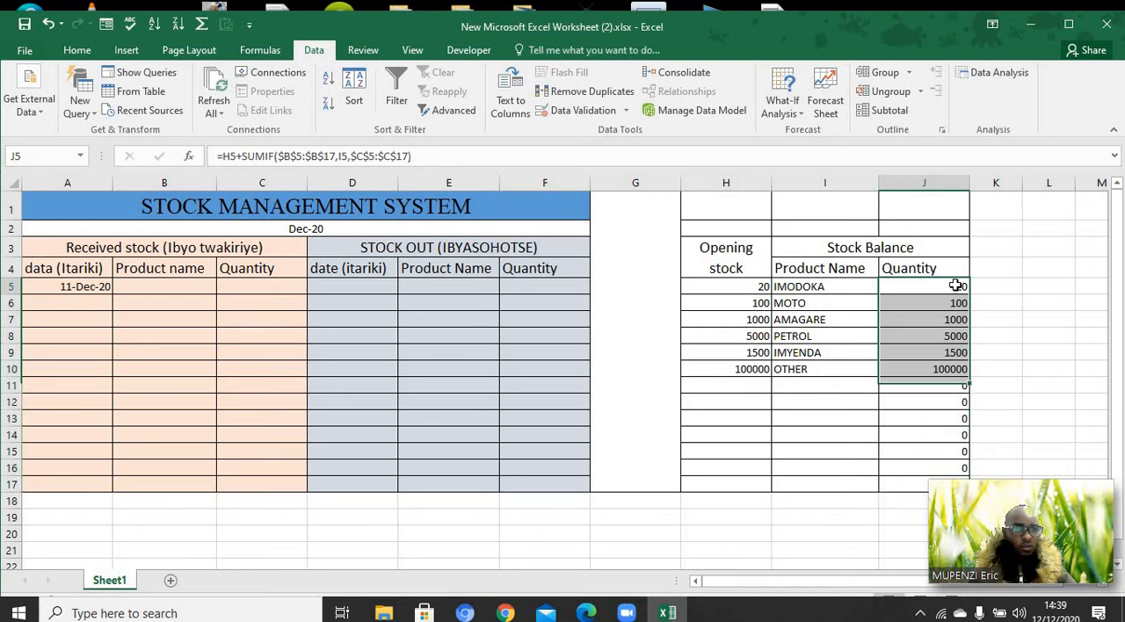
click(425, 153)
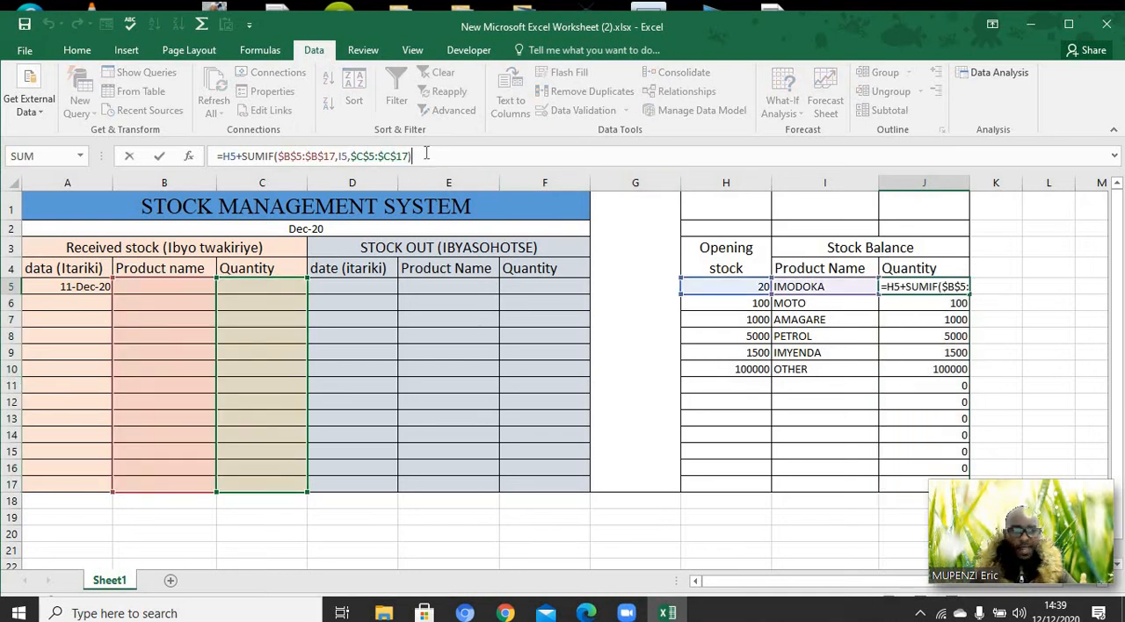
text(-)
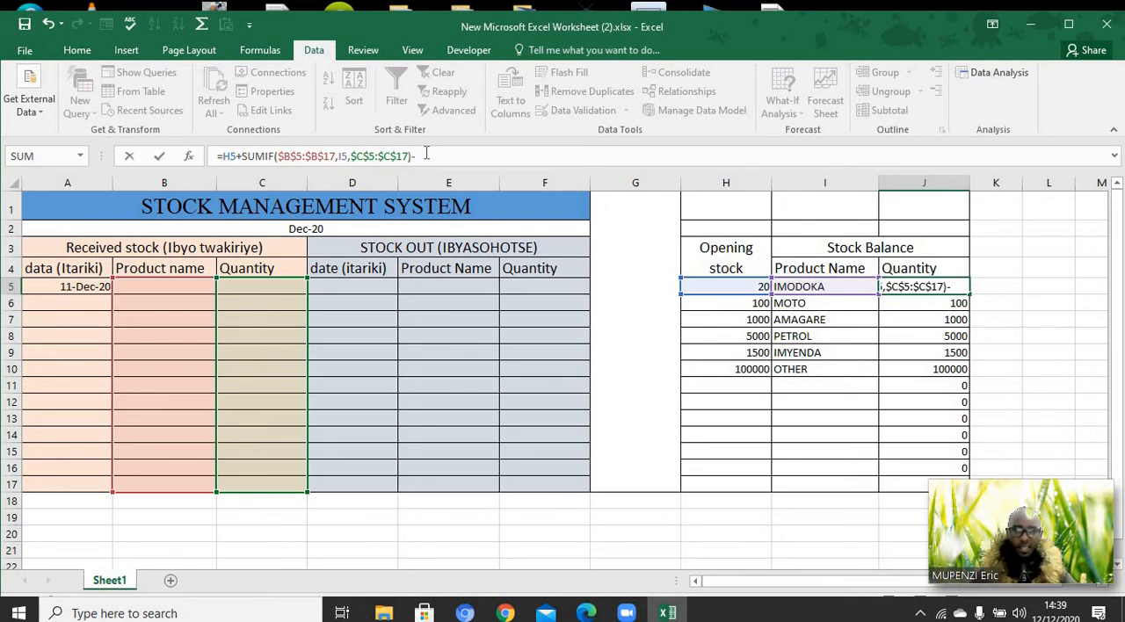
text(su)
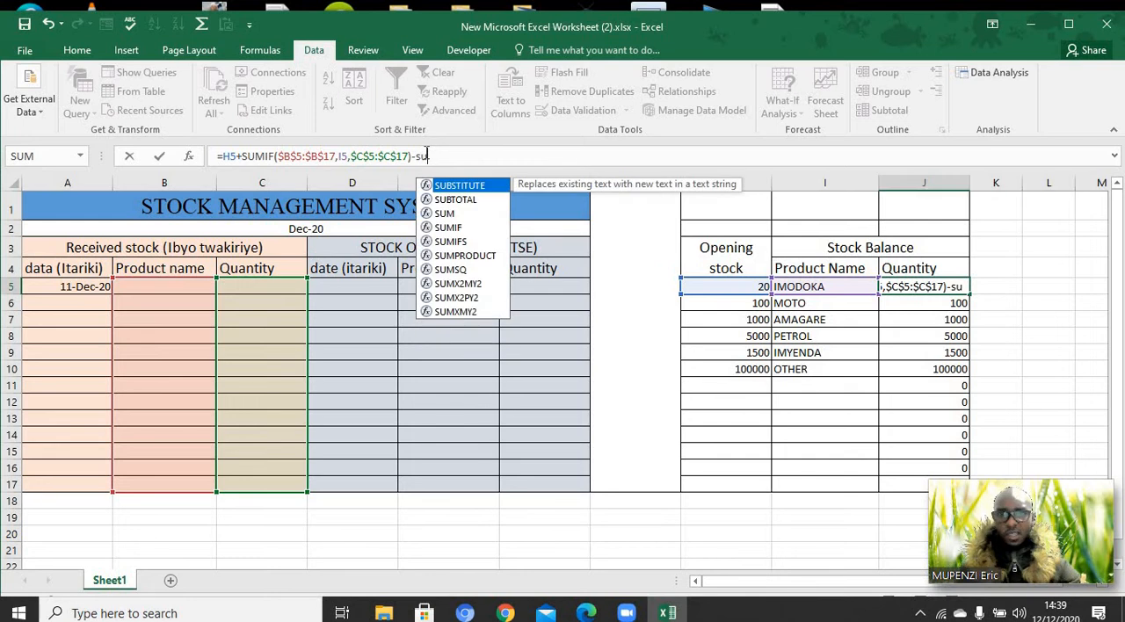
text(m)
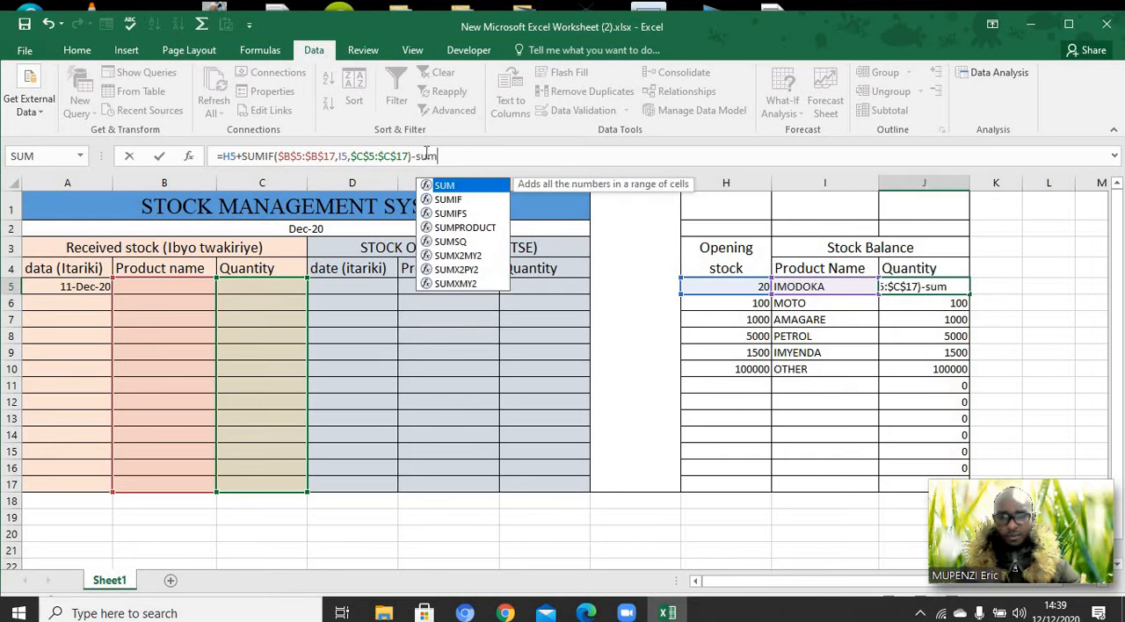
double_click(446, 201)
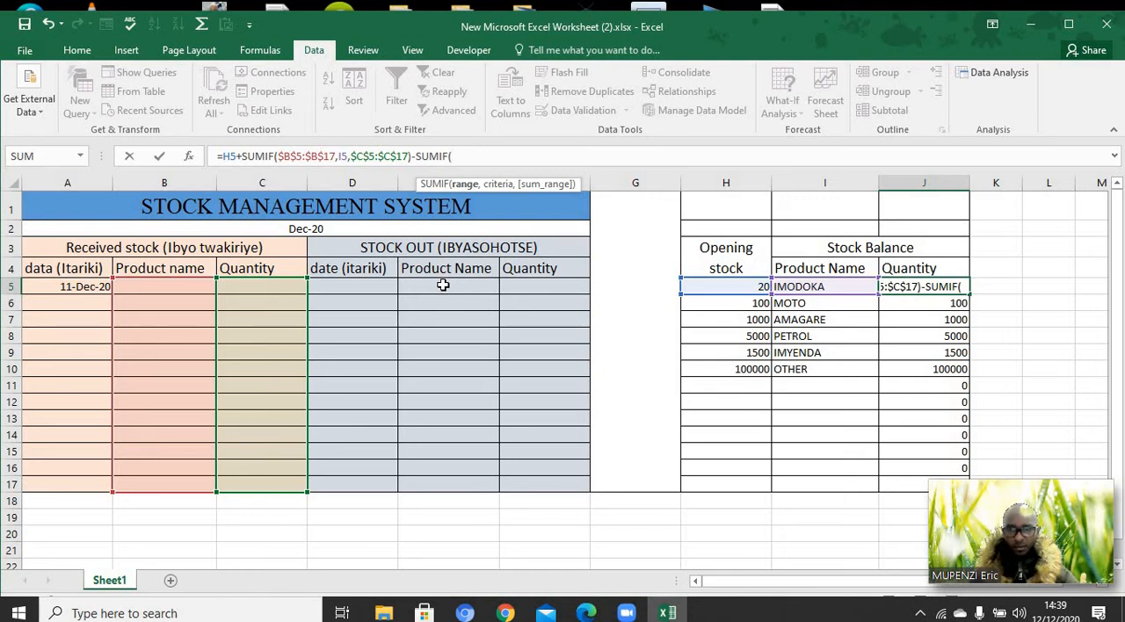
drag(443, 286, 442, 458)
drag(446, 483, 447, 484)
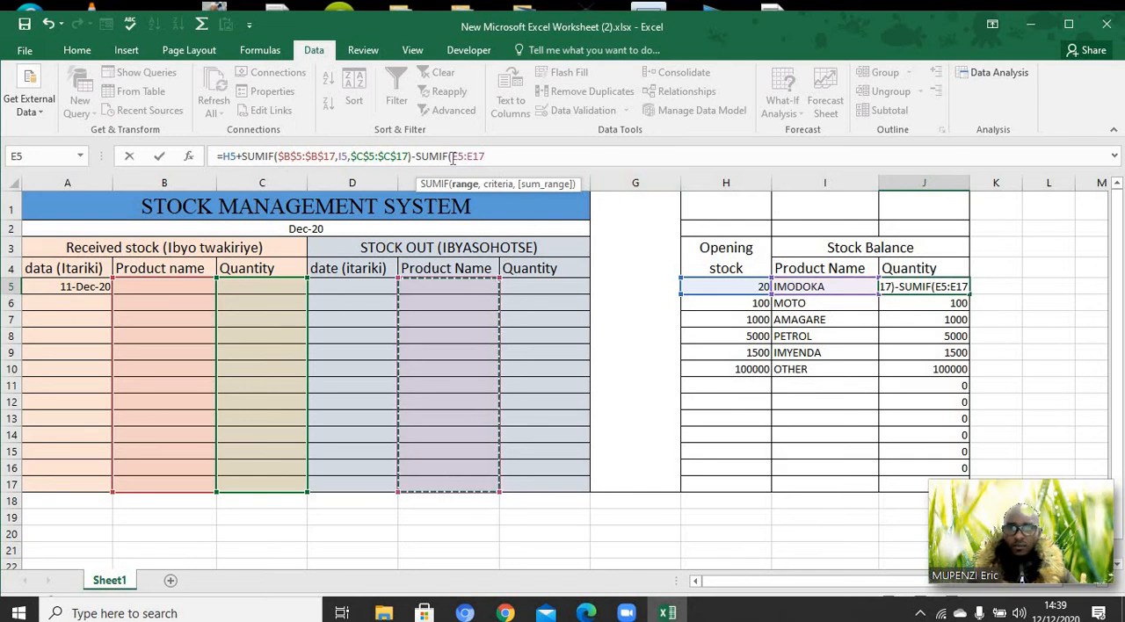
Make the second SUMIF's criteria range in the J5 formula absolute as $E$5:$E$17
text($)
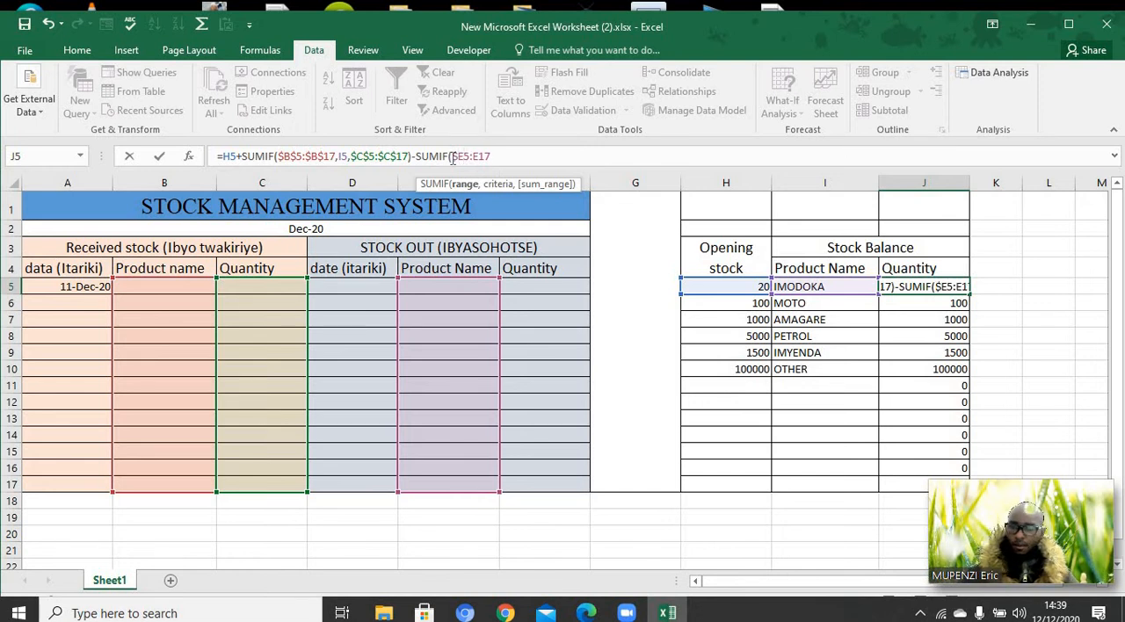
click(464, 156)
text($)
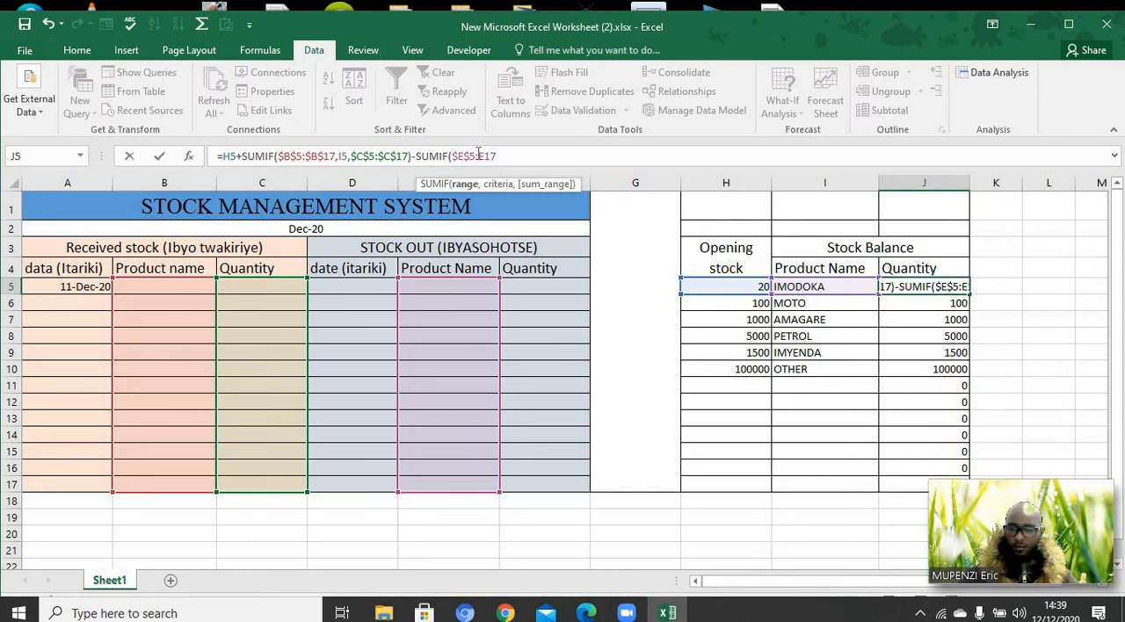
text($)
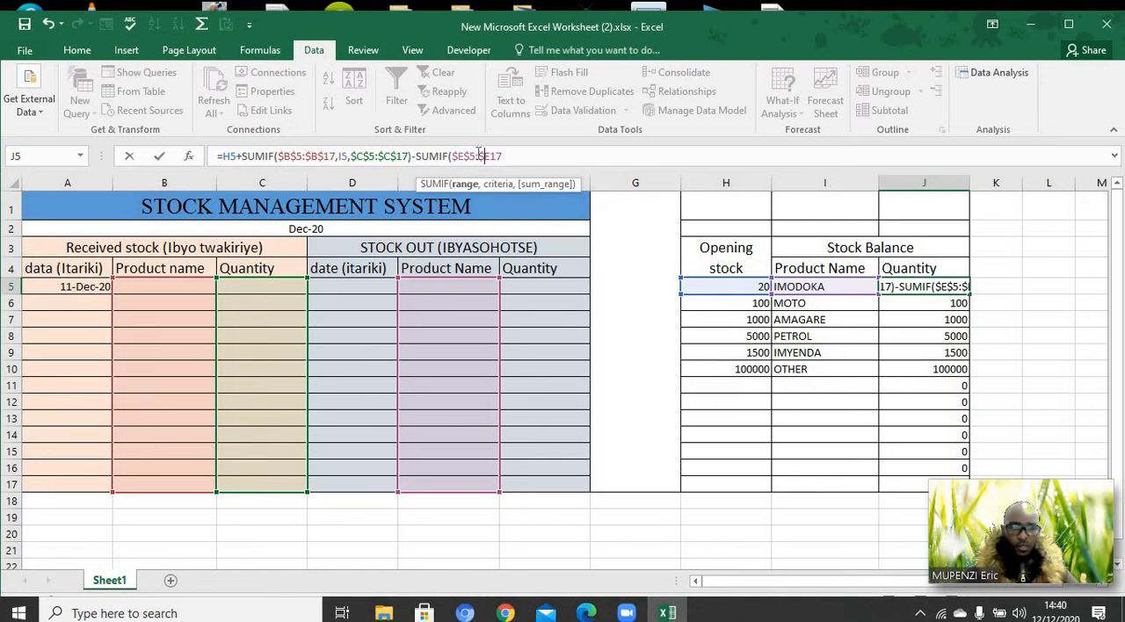
key(Right)
text($)
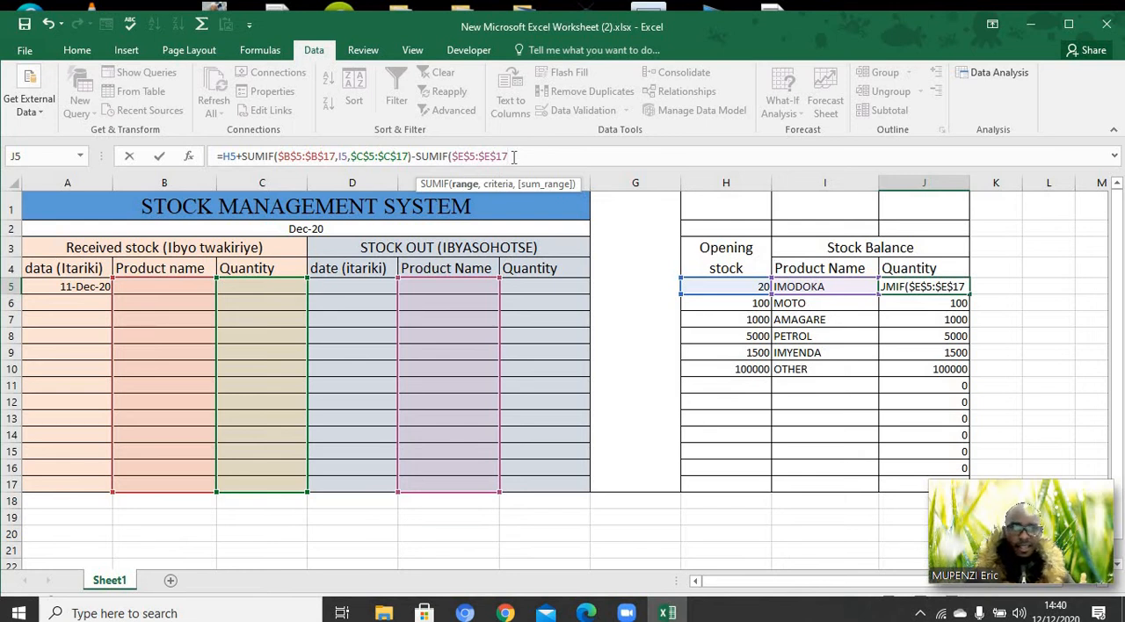
Set the second SUMIF's criteria to the IMODOKA cell I5 and its sum range to the stock-out quantities F5:F17
text(,)
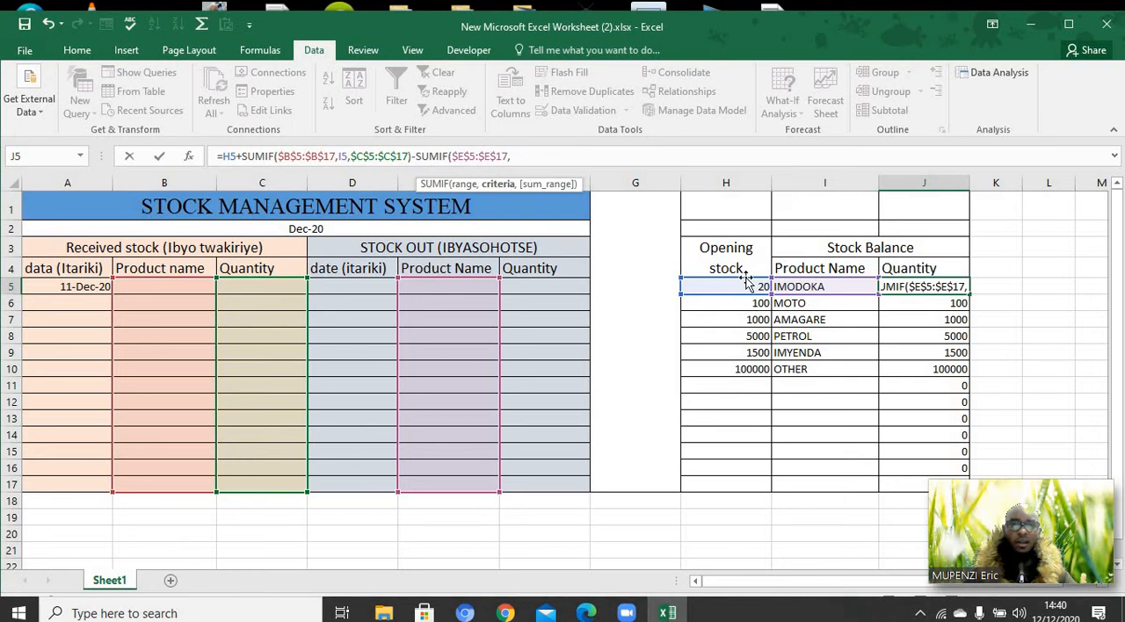
click(803, 287)
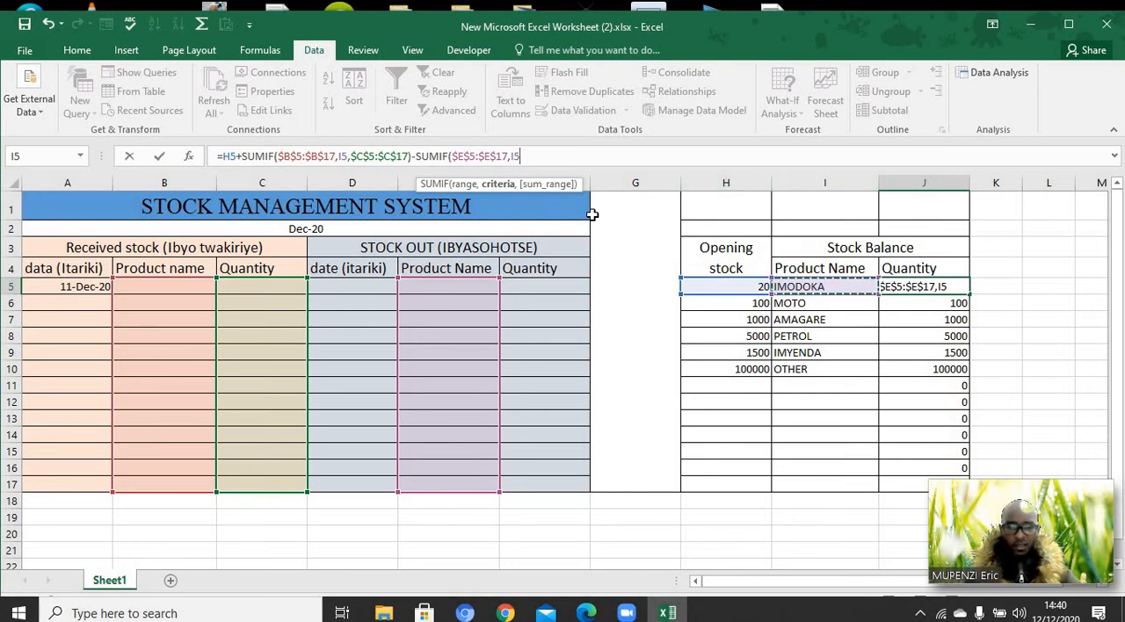
text(,)
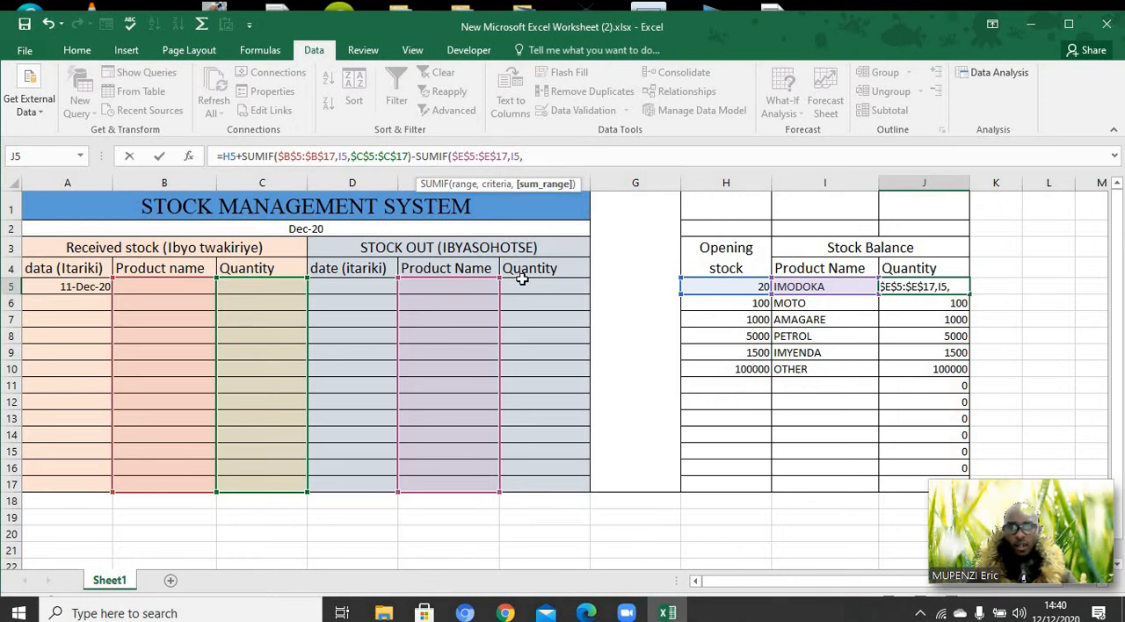
drag(522, 279, 544, 485)
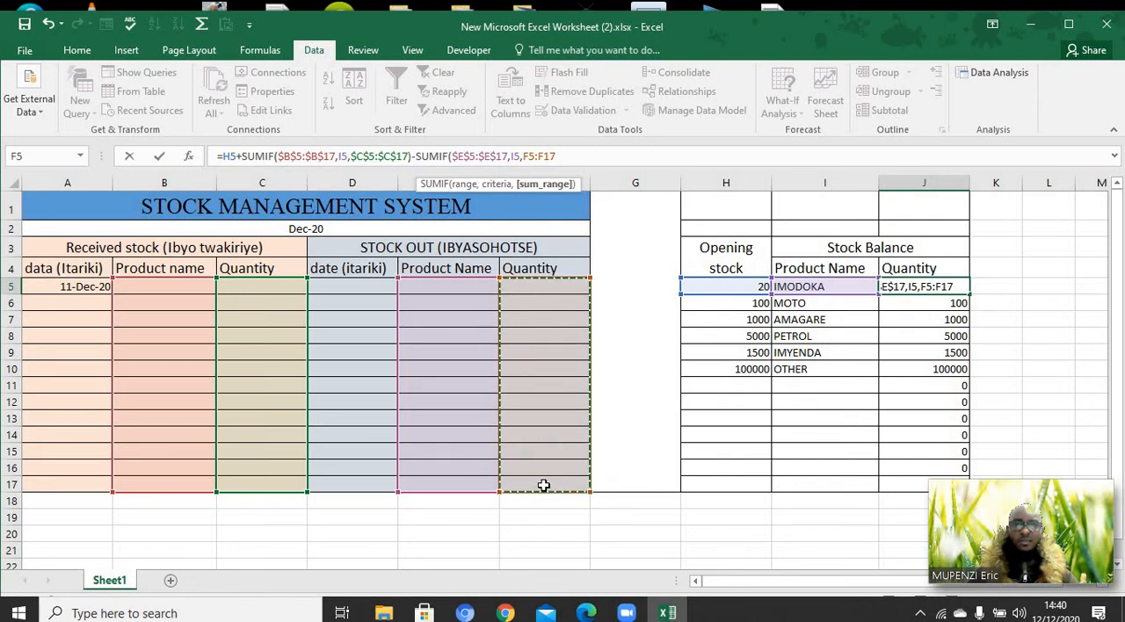
Make the second SUMIF's sum range in the J5 formula absolute as $F$5:$F$17
click(525, 156)
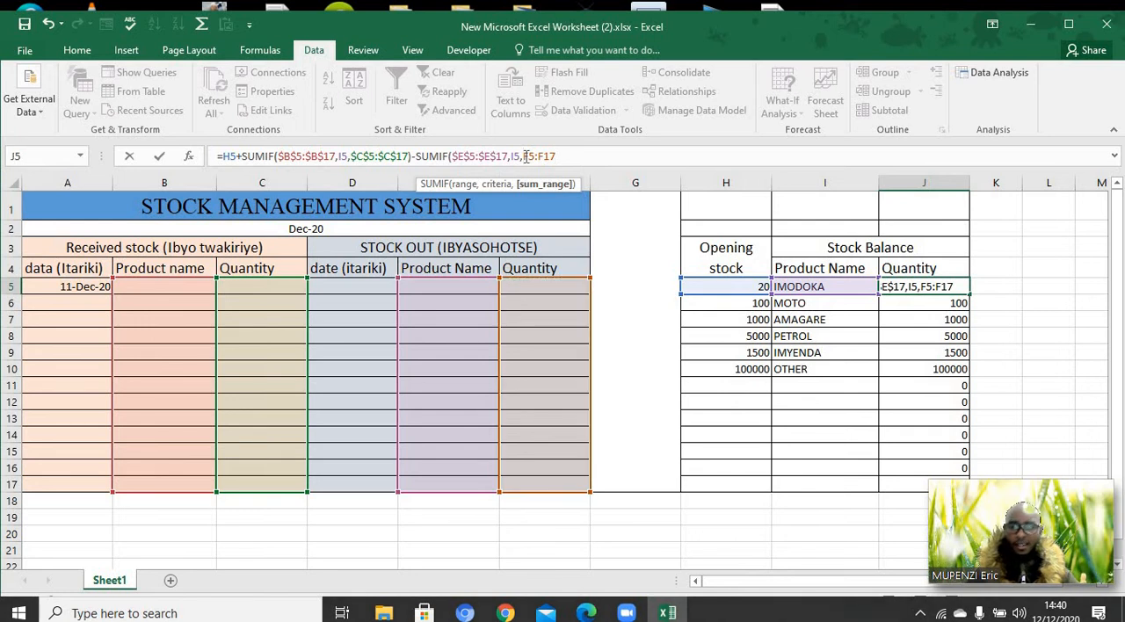
text($B)
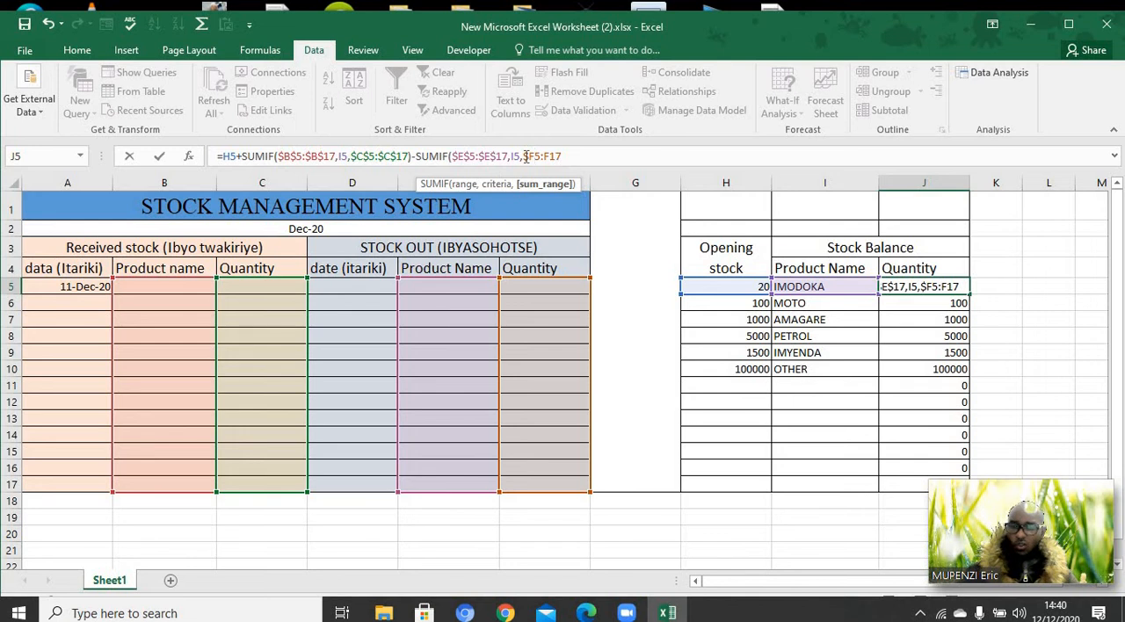
text($5:)
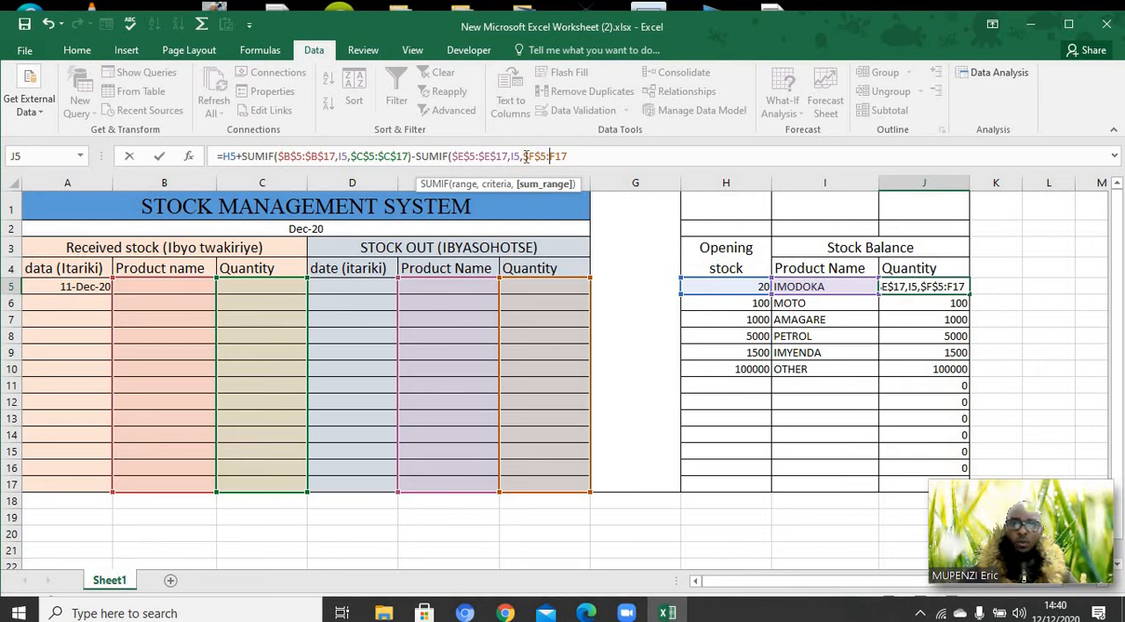
text($B)
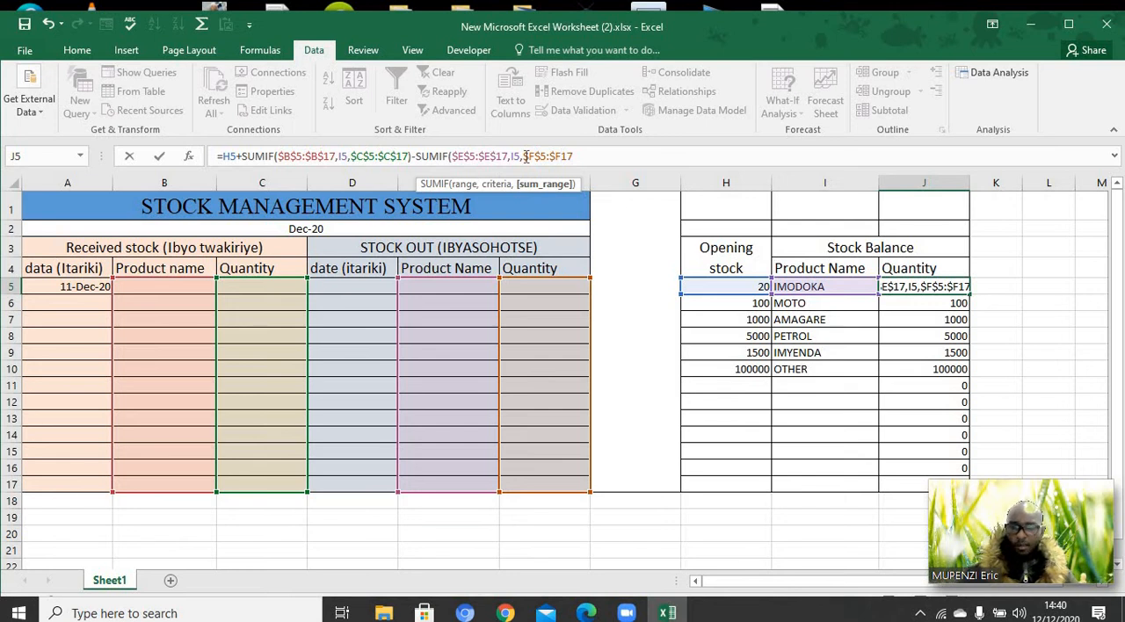
text($)
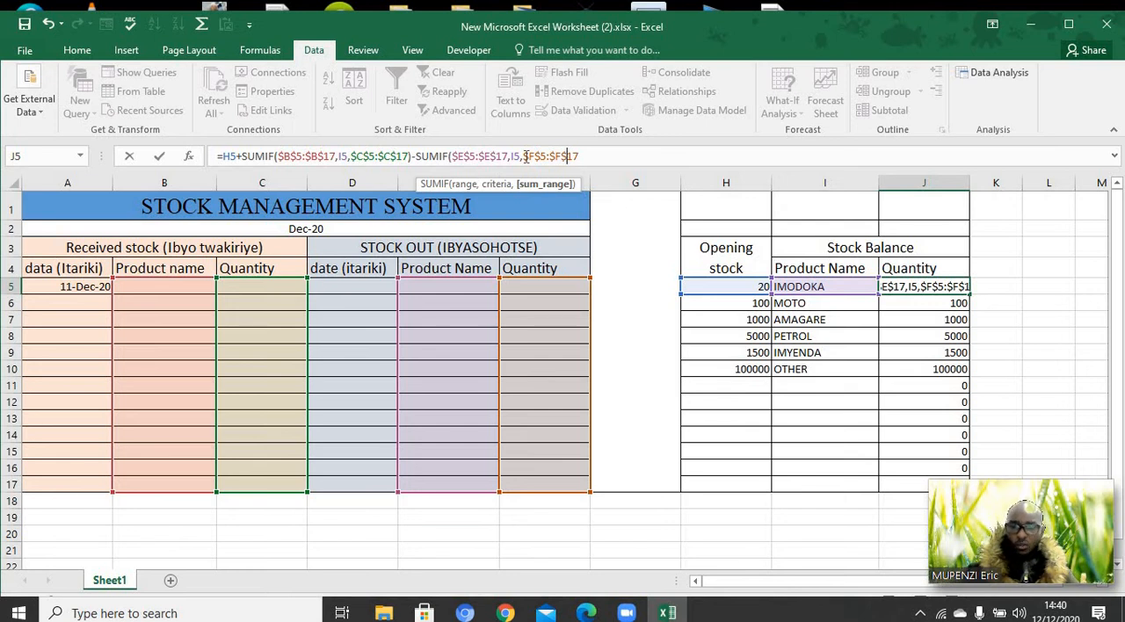
Close and enter the extended J5 formula, and fill it down the stock balance Quantity column through J17
click(581, 156)
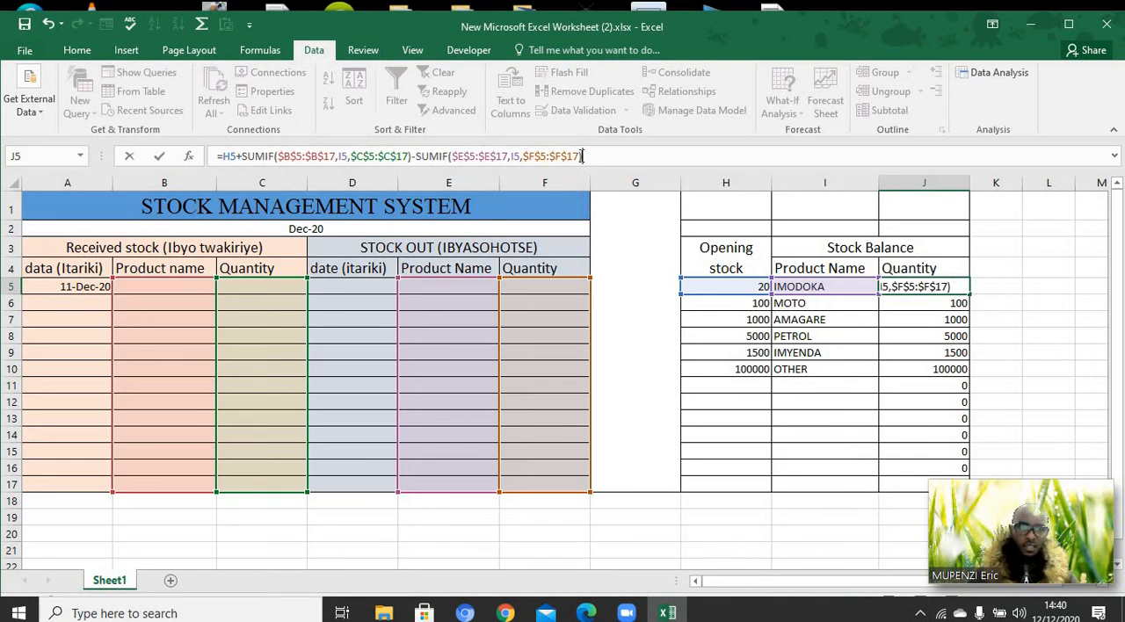
key(Return)
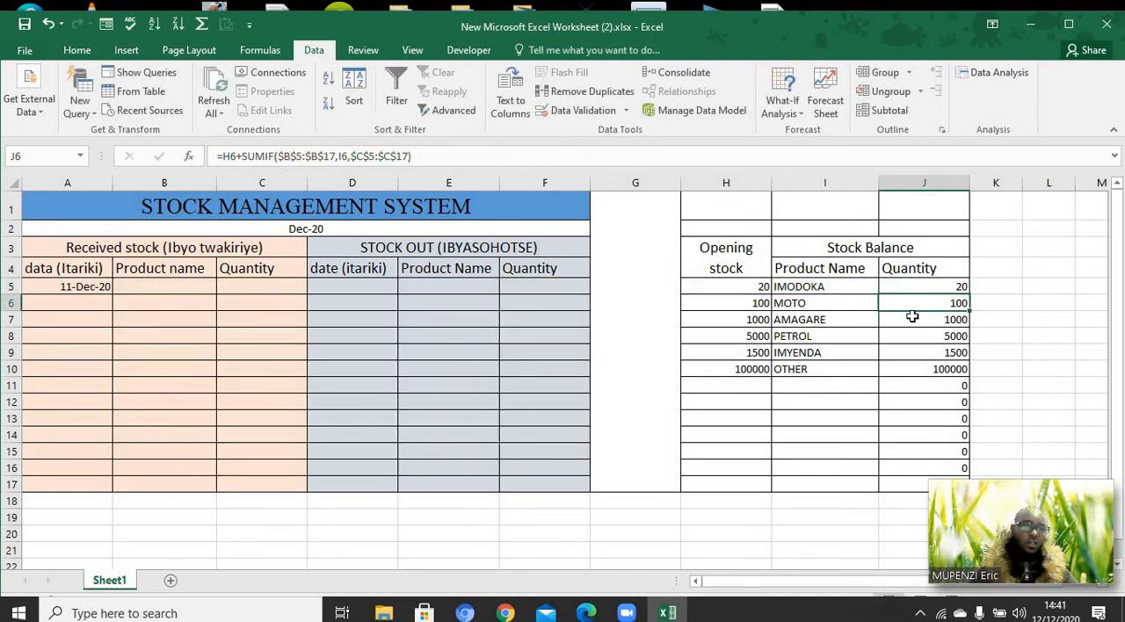
click(928, 283)
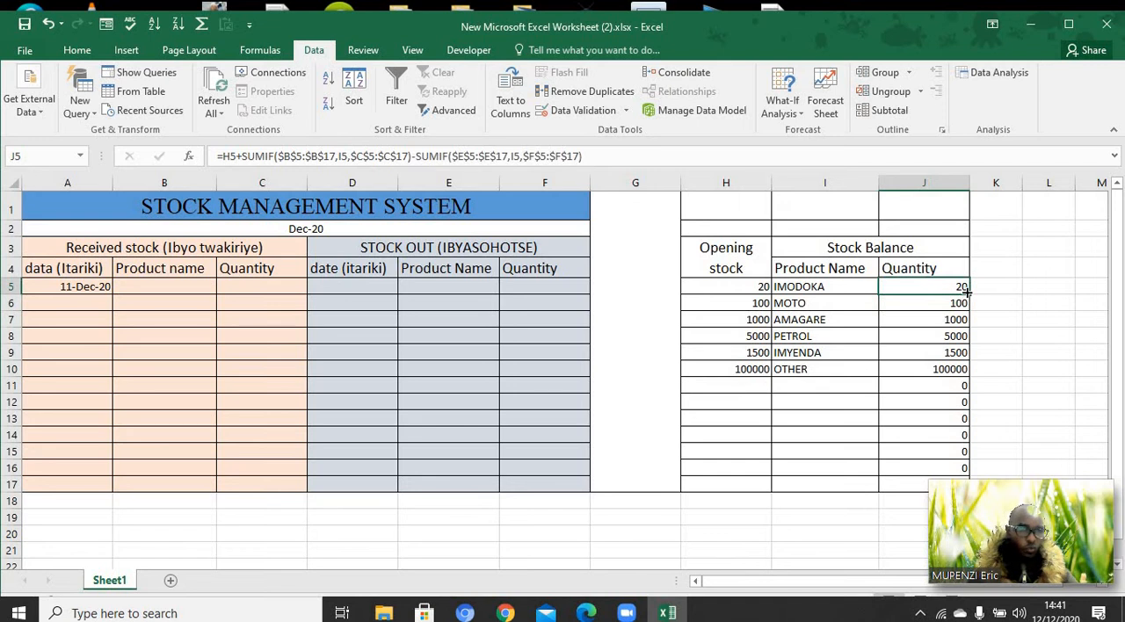
drag(967, 292, 974, 492)
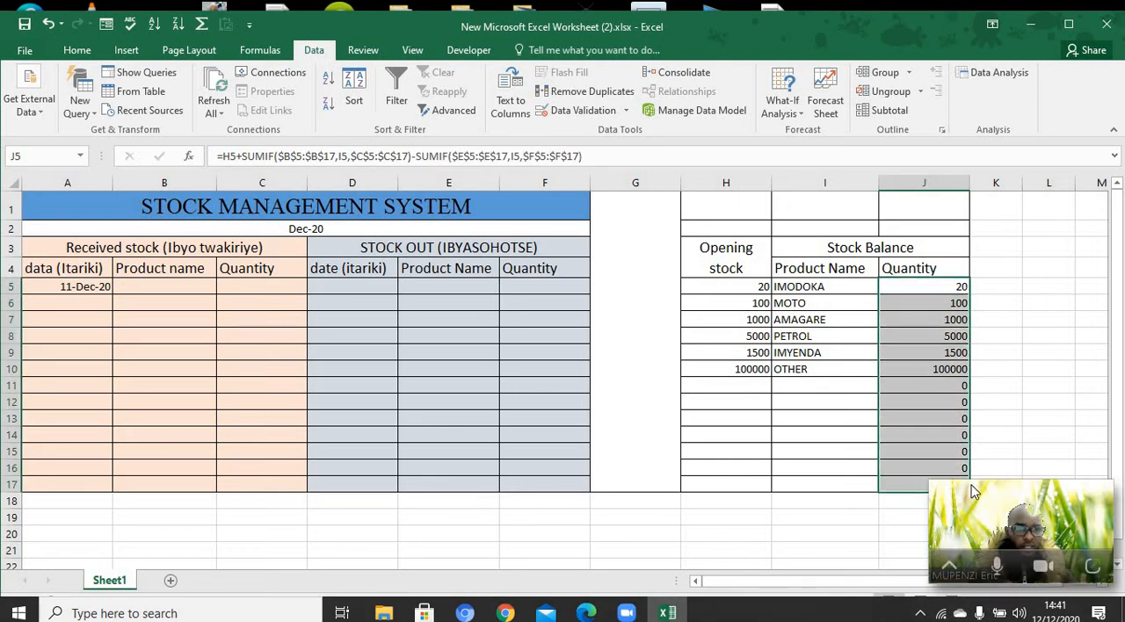
click(1025, 349)
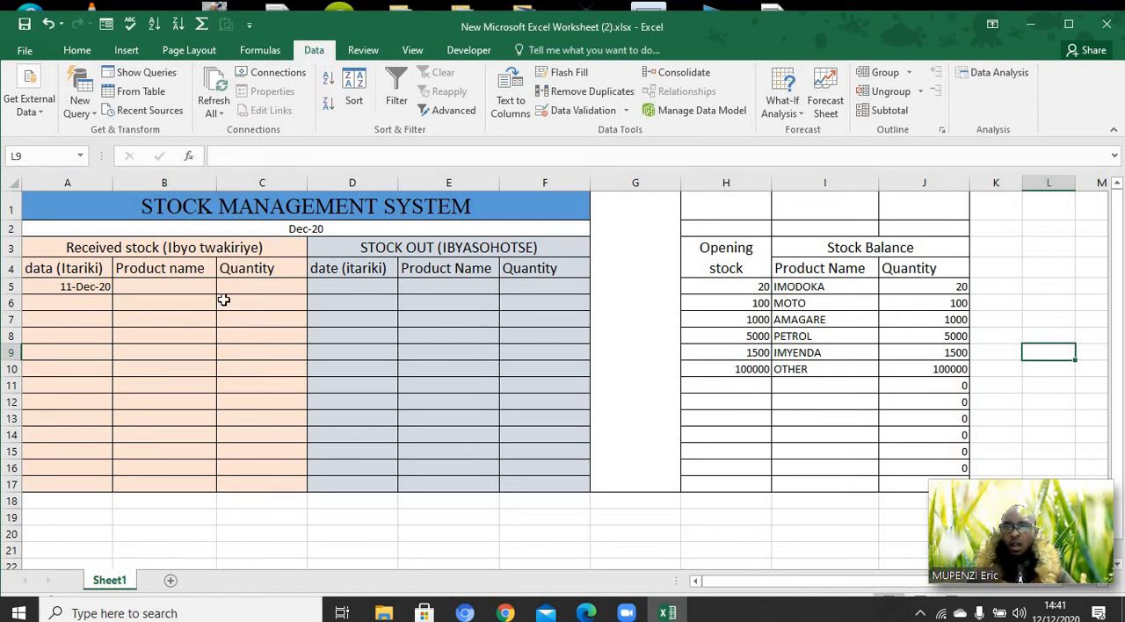
Record a received stock entry in row 5 with product MOTO and quantity 100
click(184, 287)
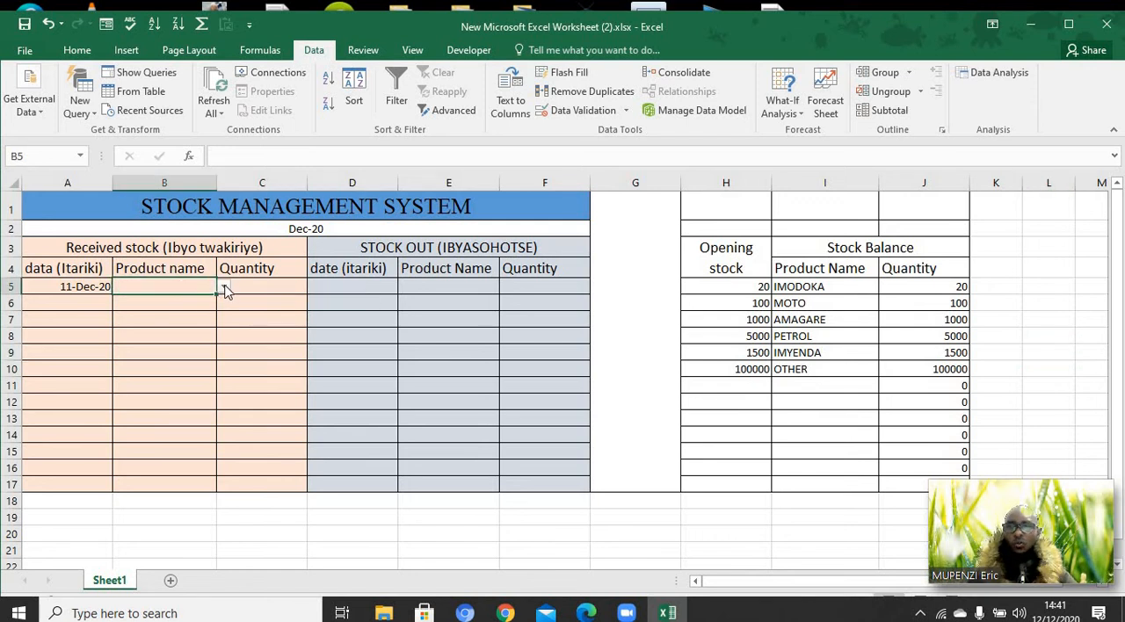
click(224, 287)
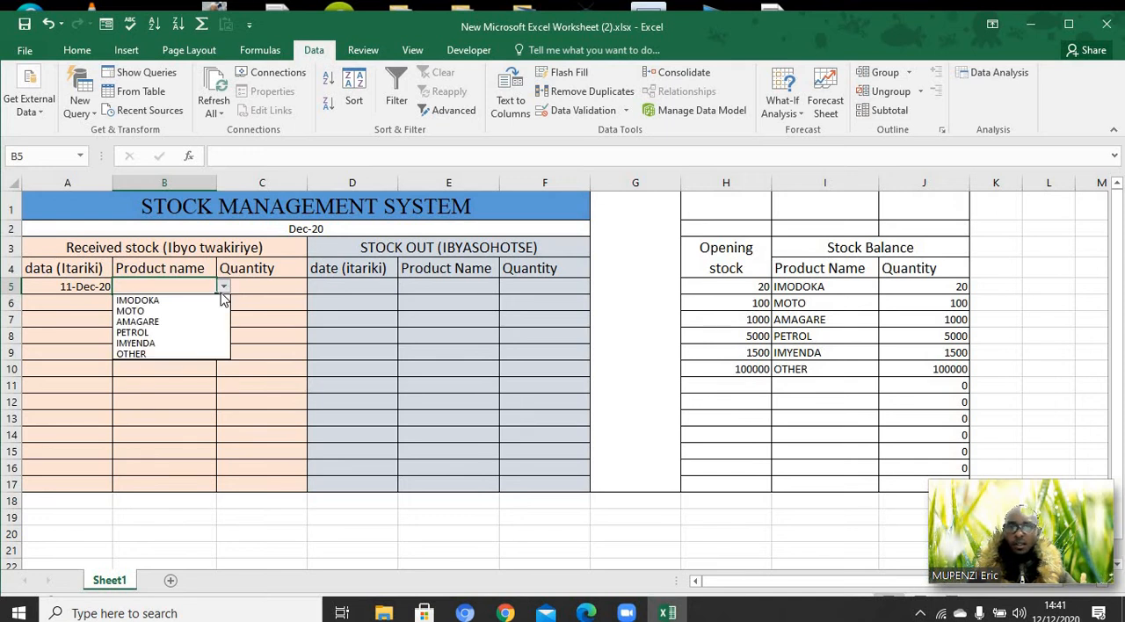
click(132, 311)
click(252, 288)
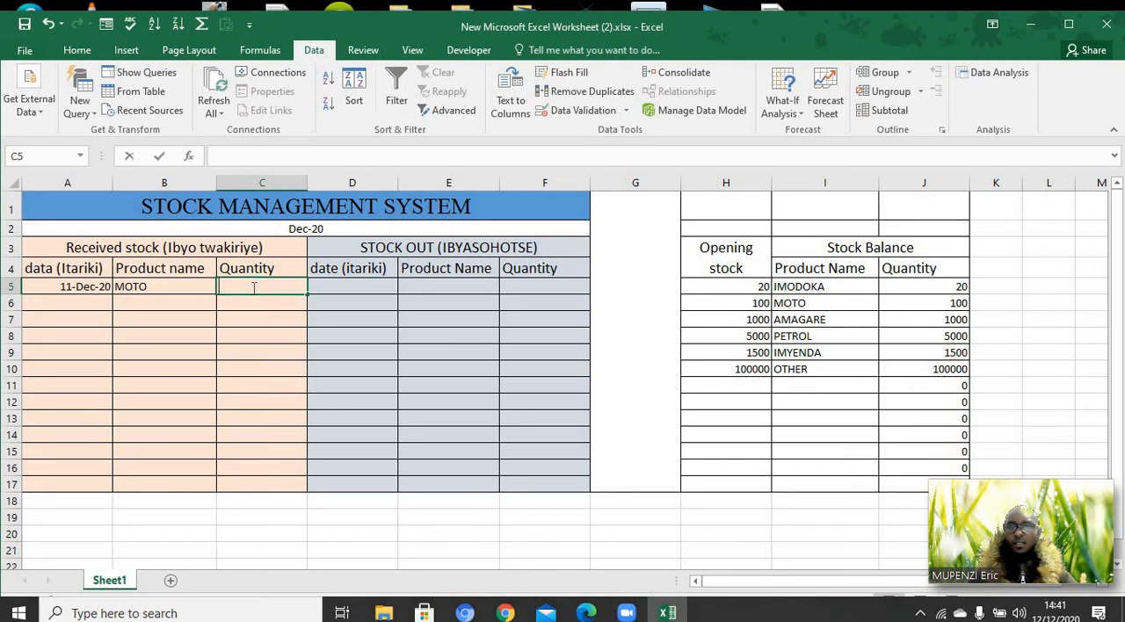
text(100)
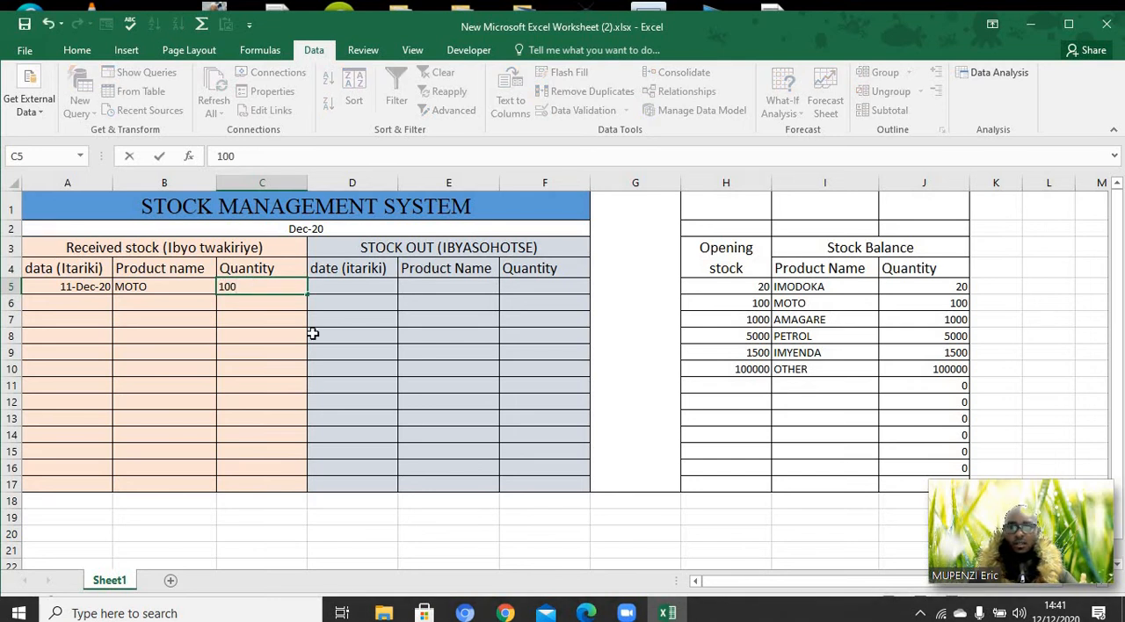
click(313, 334)
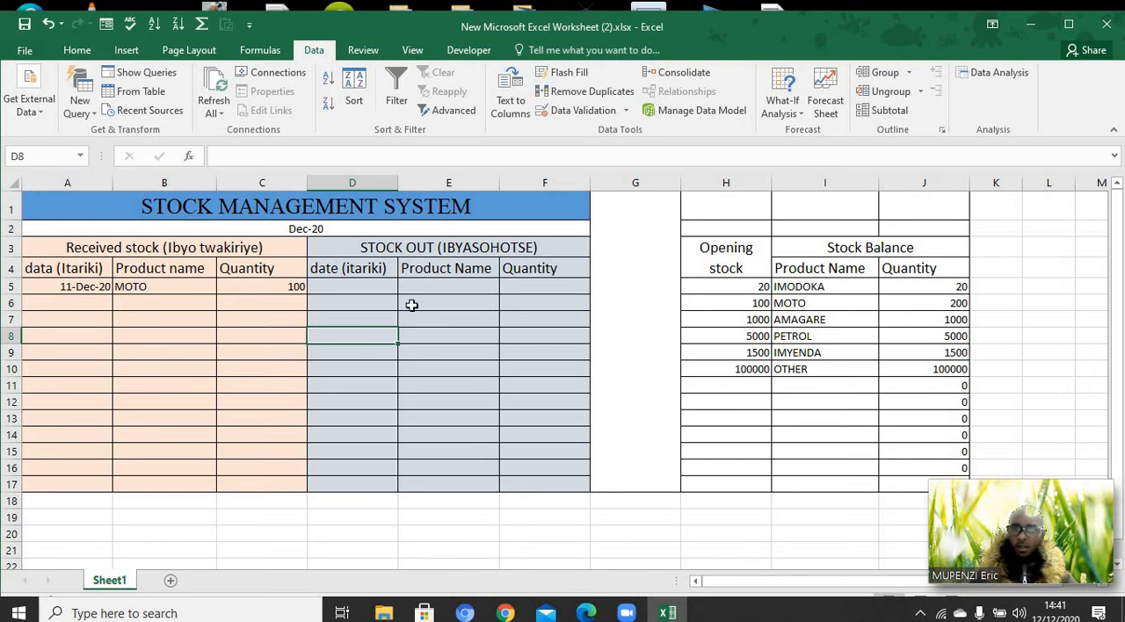
Change the received product in B5 to IMODOKA using the cell's product list
click(199, 282)
click(223, 287)
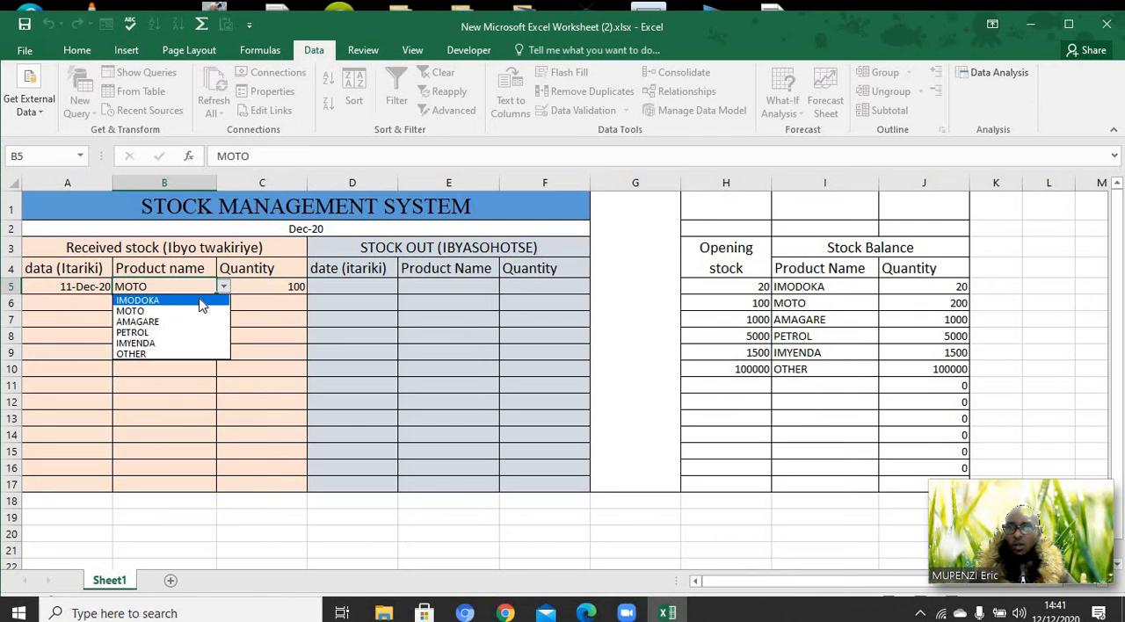
click(199, 298)
click(299, 334)
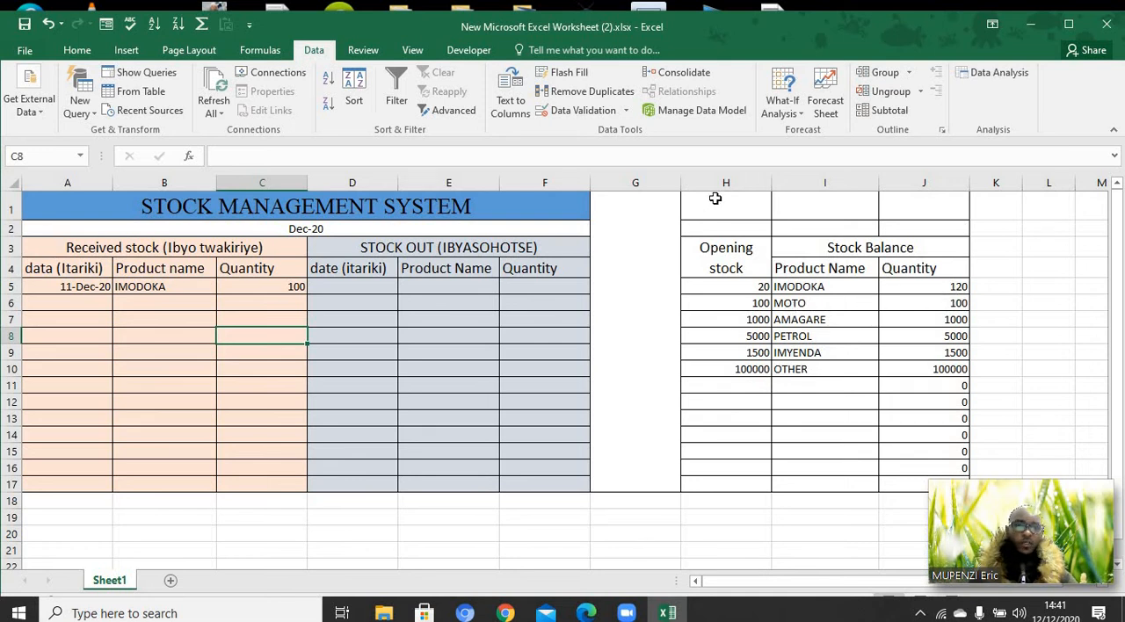
Fill the Opening stock column H1:H17 with a light orange theme color
drag(712, 206, 724, 292)
drag(723, 399, 731, 481)
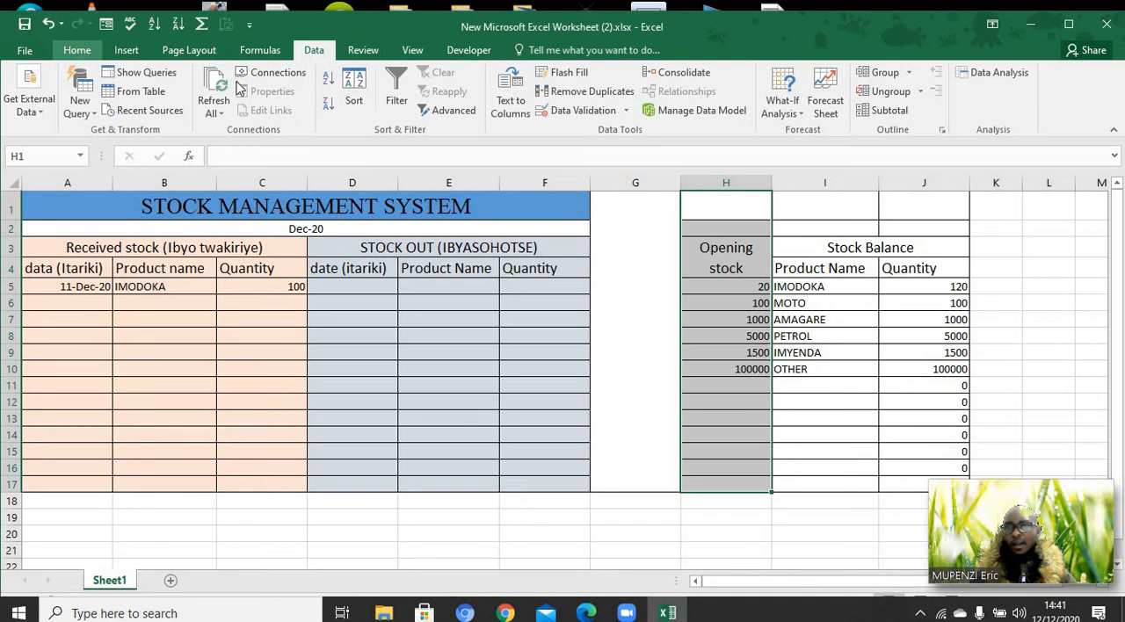
click(77, 50)
click(264, 105)
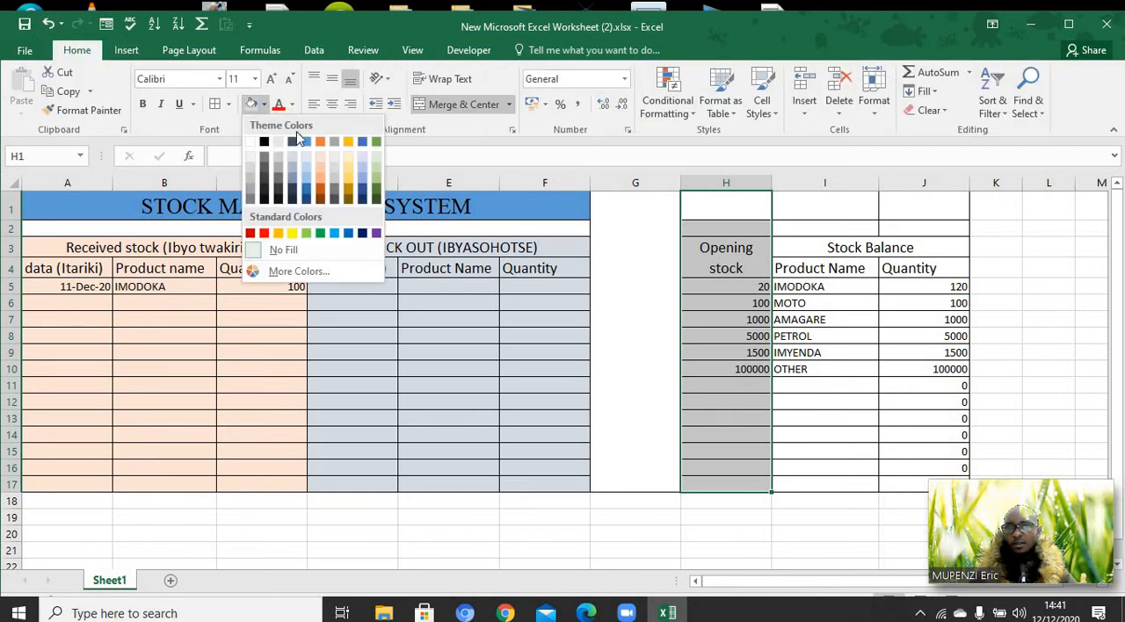
click(320, 182)
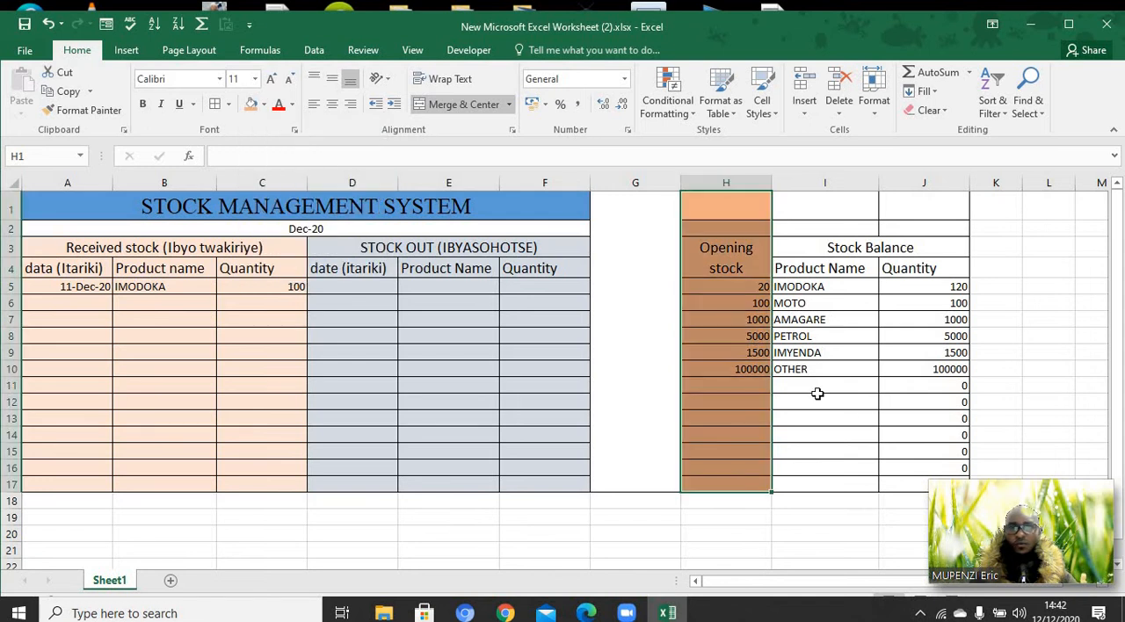
Record a received stock entry in row 6 with product MOTO from the cell's list and quantity 1200
click(857, 422)
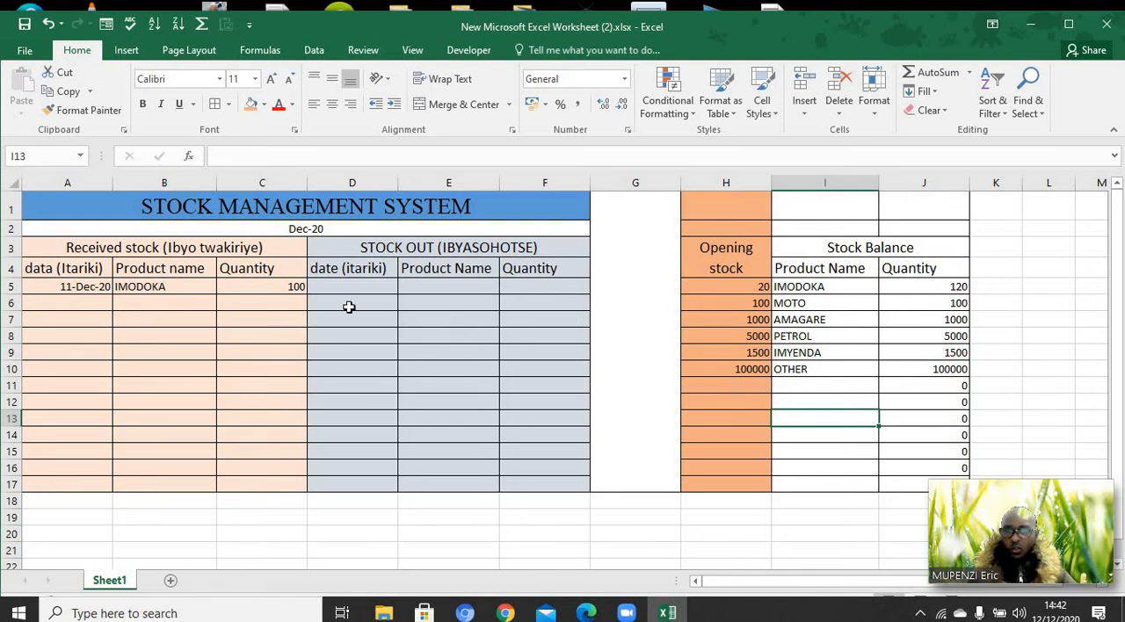
click(145, 305)
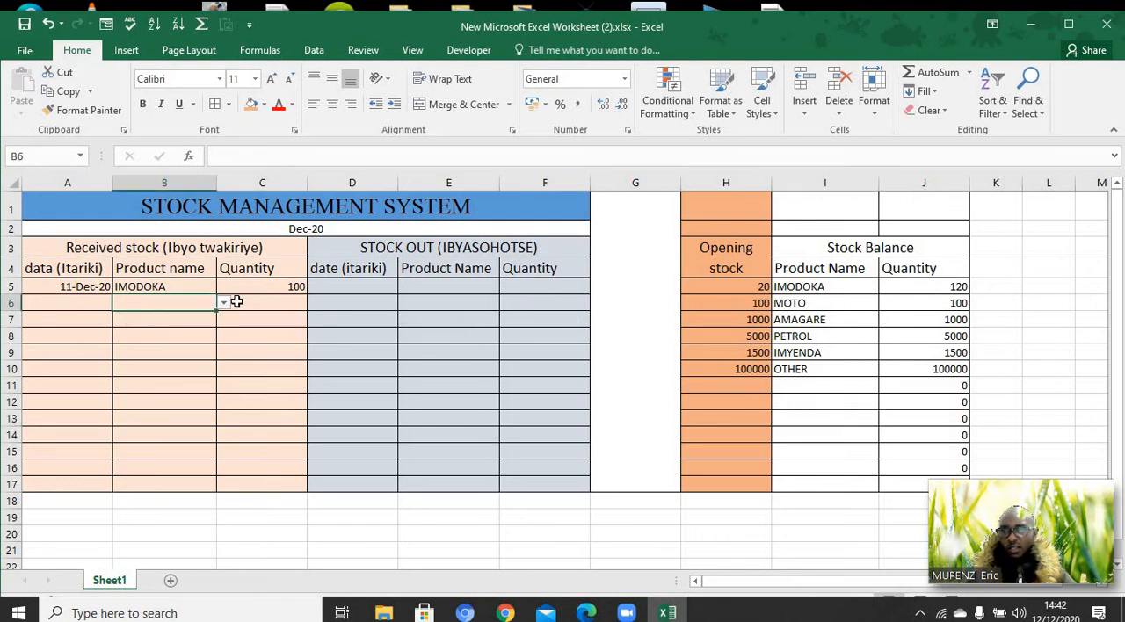
click(224, 302)
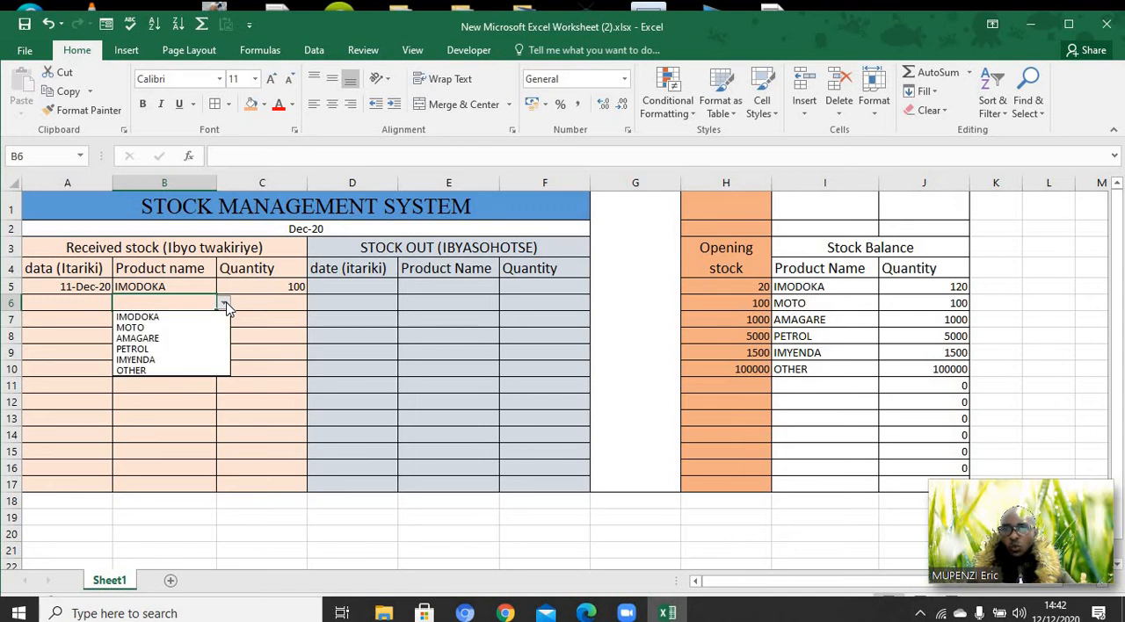
click(210, 331)
click(265, 306)
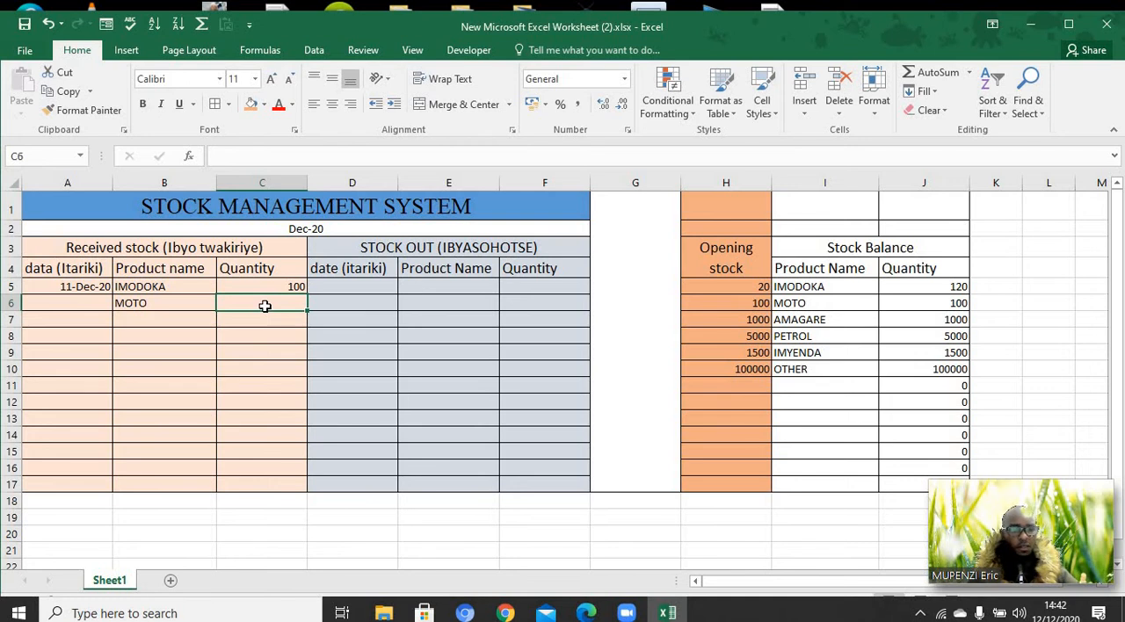
text(1200)
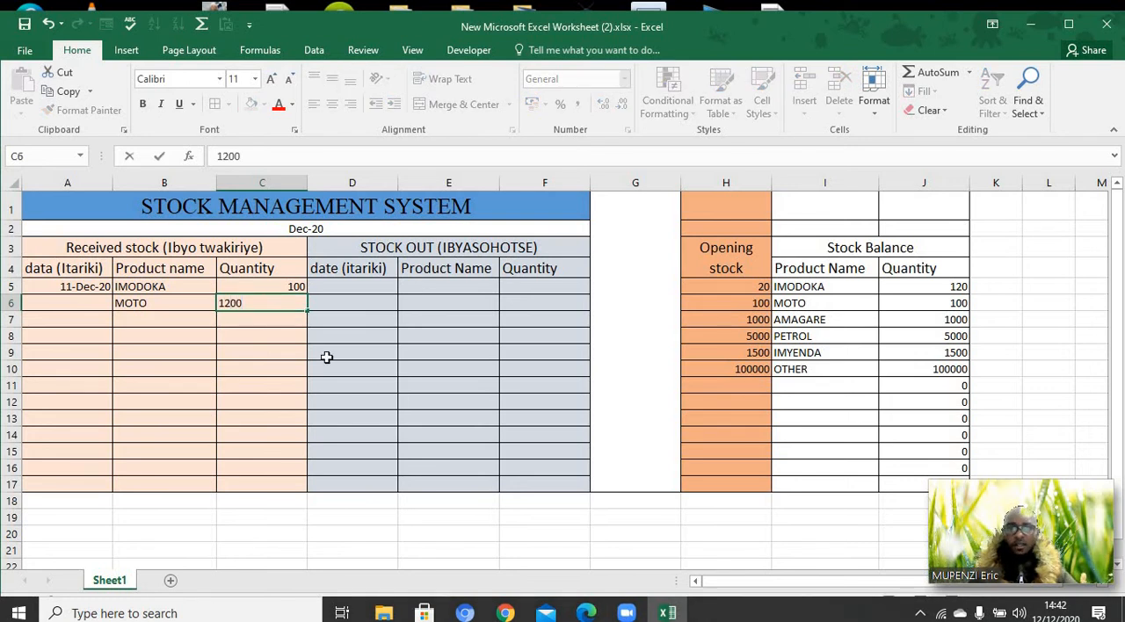
click(328, 365)
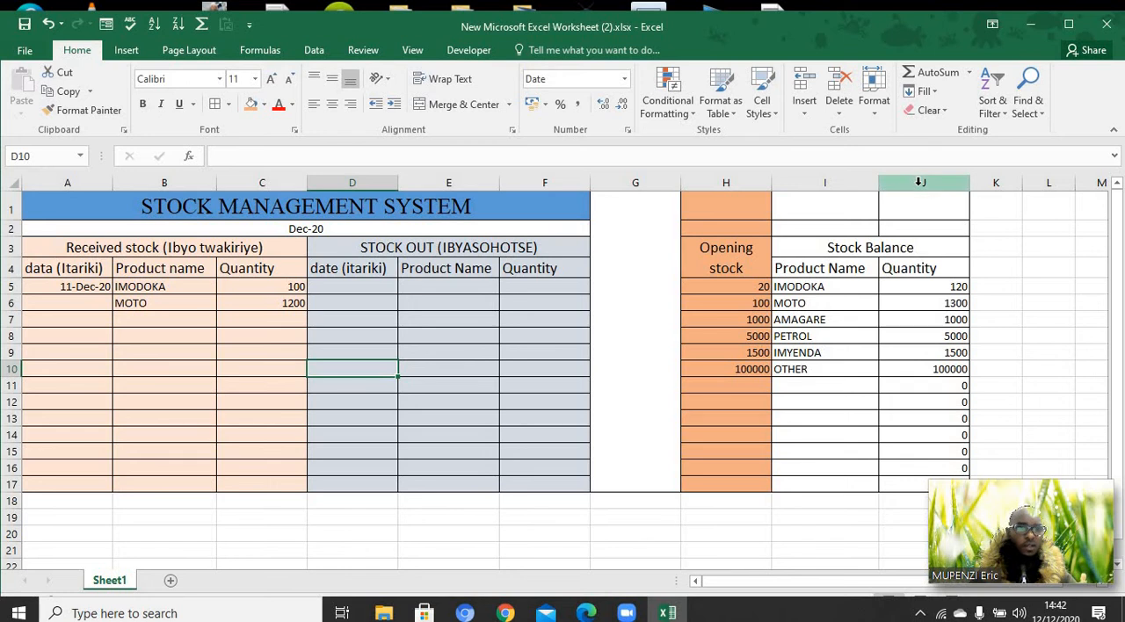
Fill the stock balance quantities J5:J17 with the gold theme color
drag(920, 193, 935, 360)
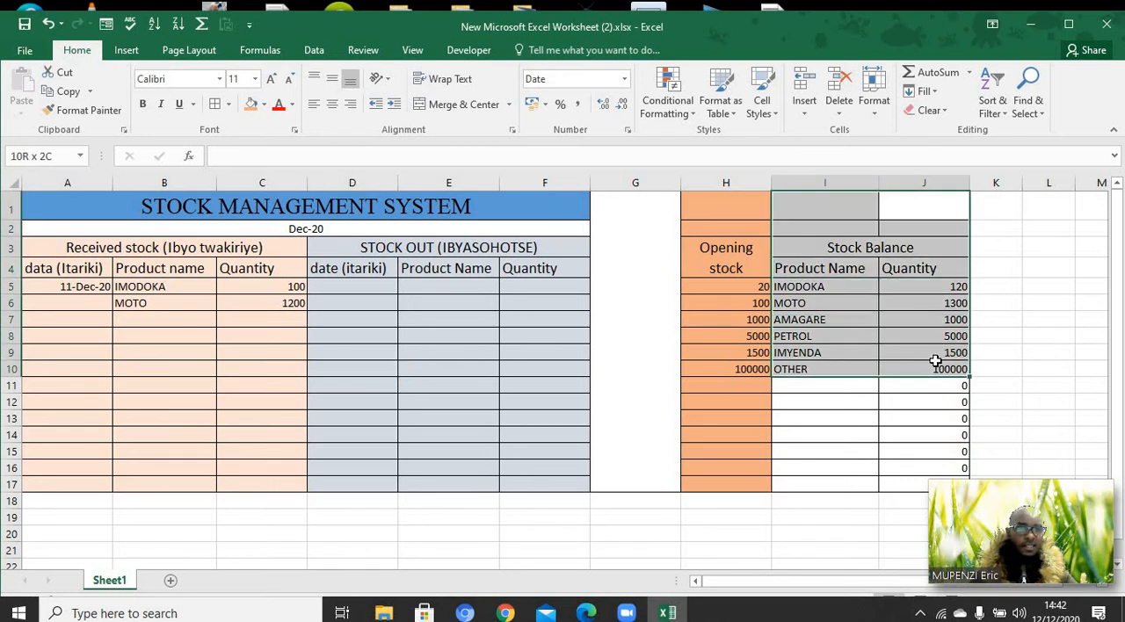
click(934, 365)
drag(915, 240, 947, 466)
click(948, 466)
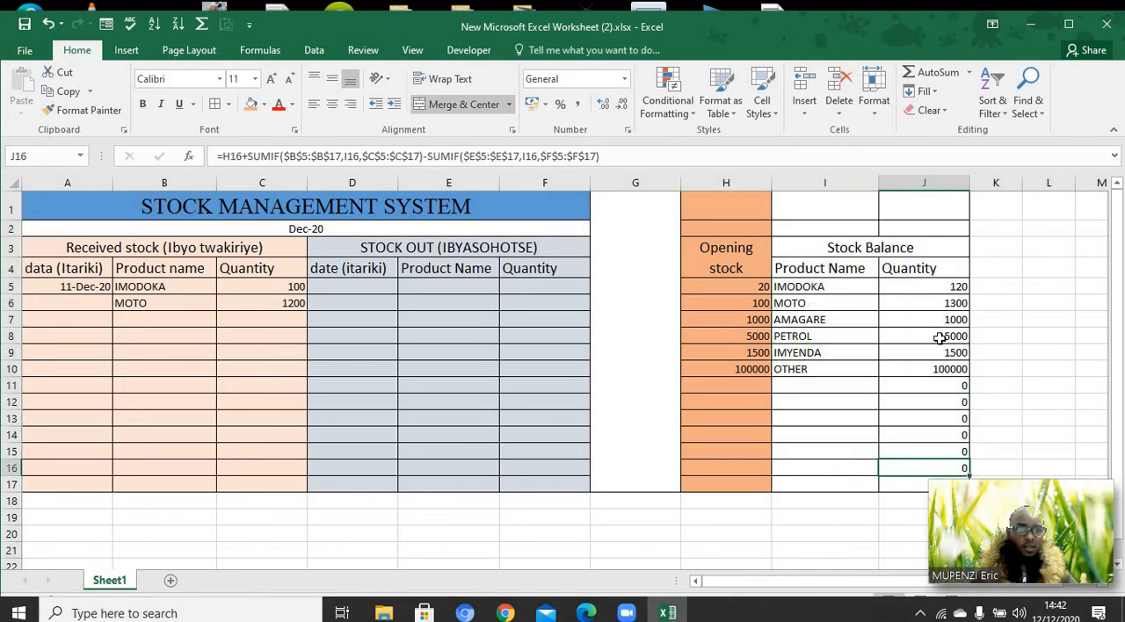
drag(941, 290, 951, 487)
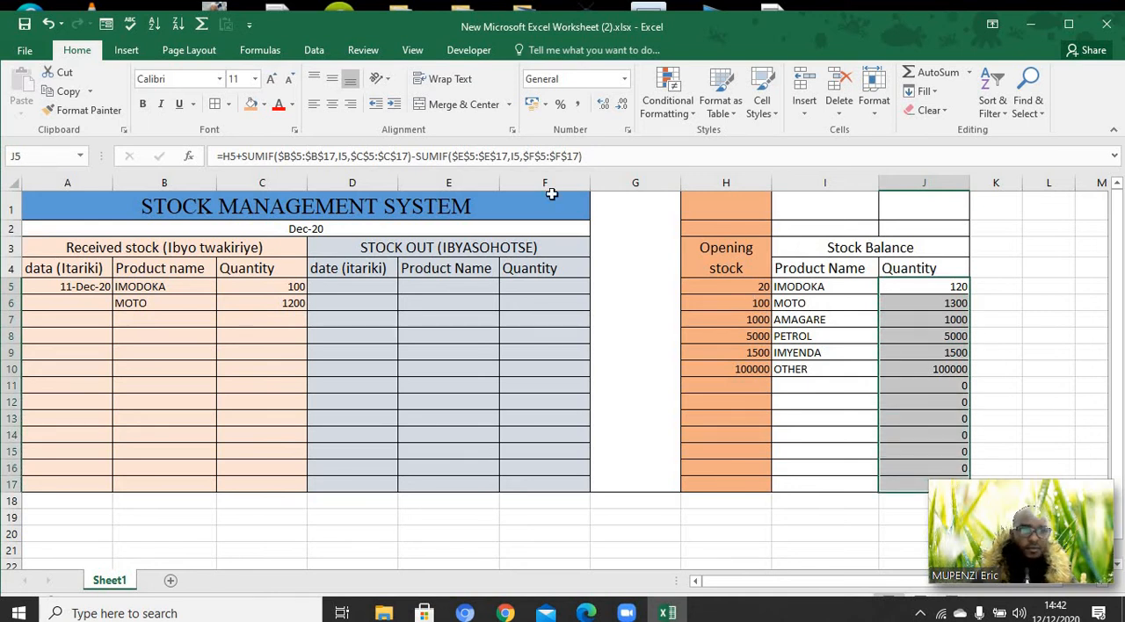
click(265, 105)
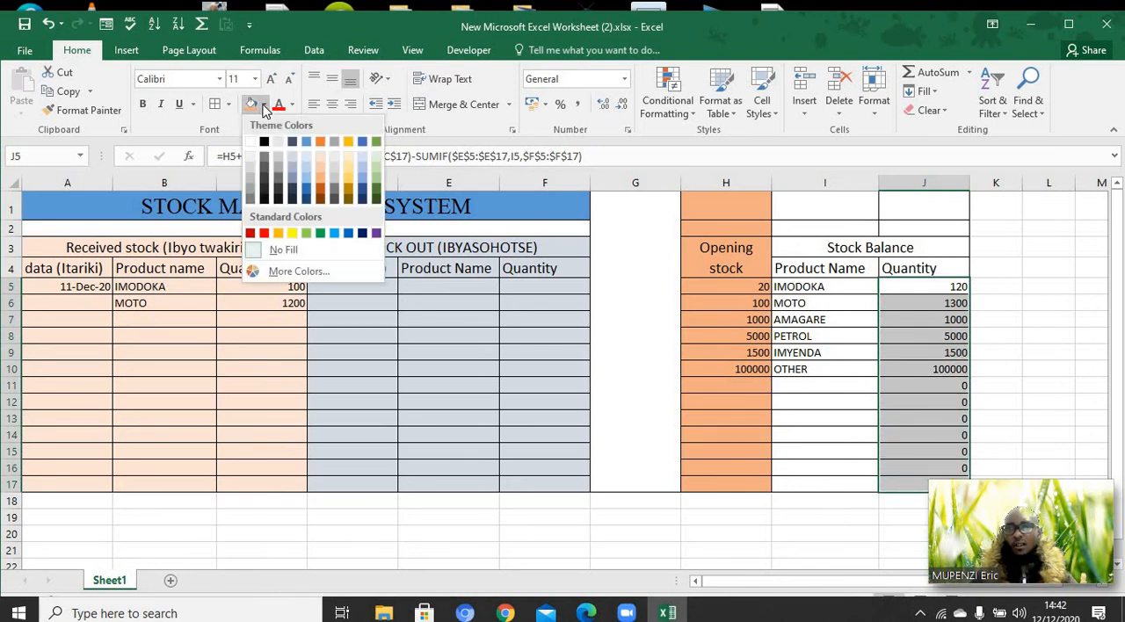
click(349, 143)
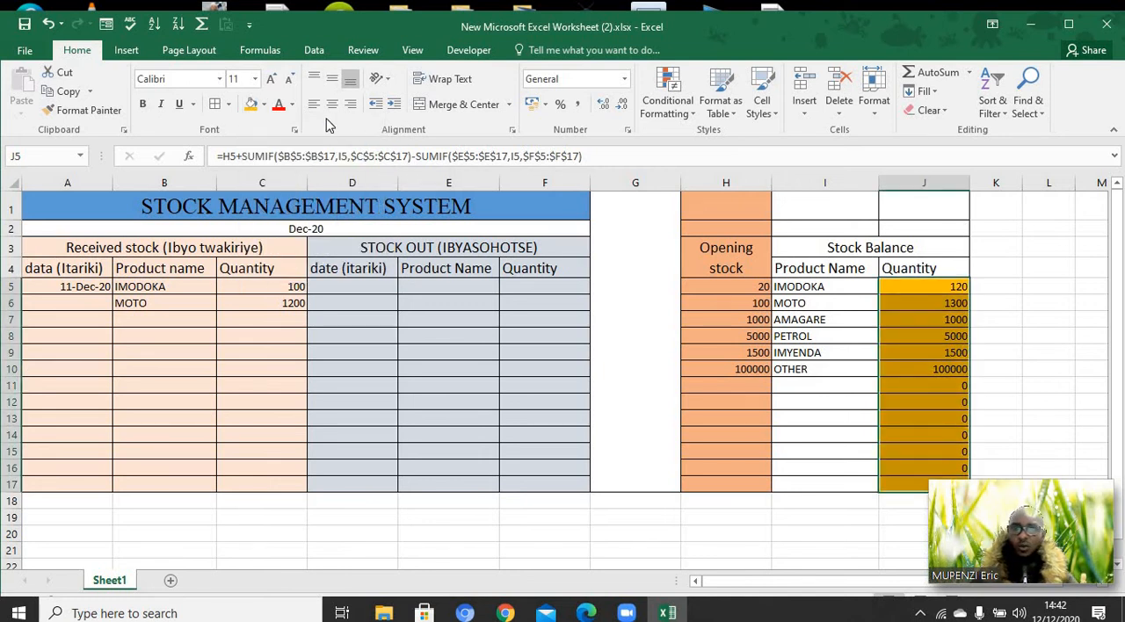
Increase the font size of the stock balance quantities J5:J17 to 14
click(274, 79)
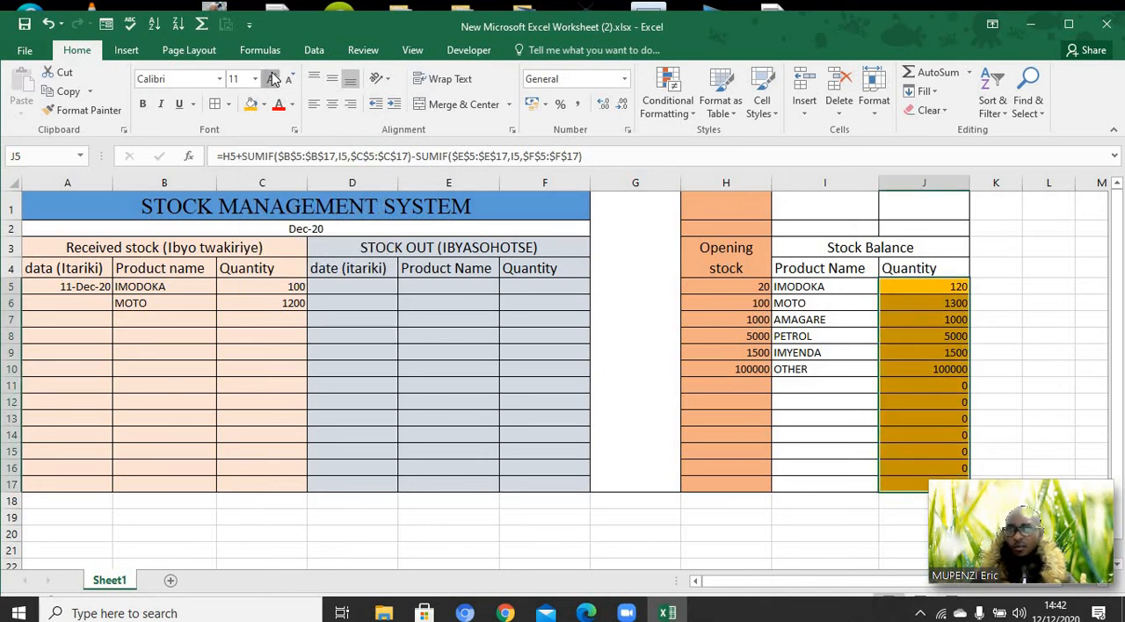
click(273, 79)
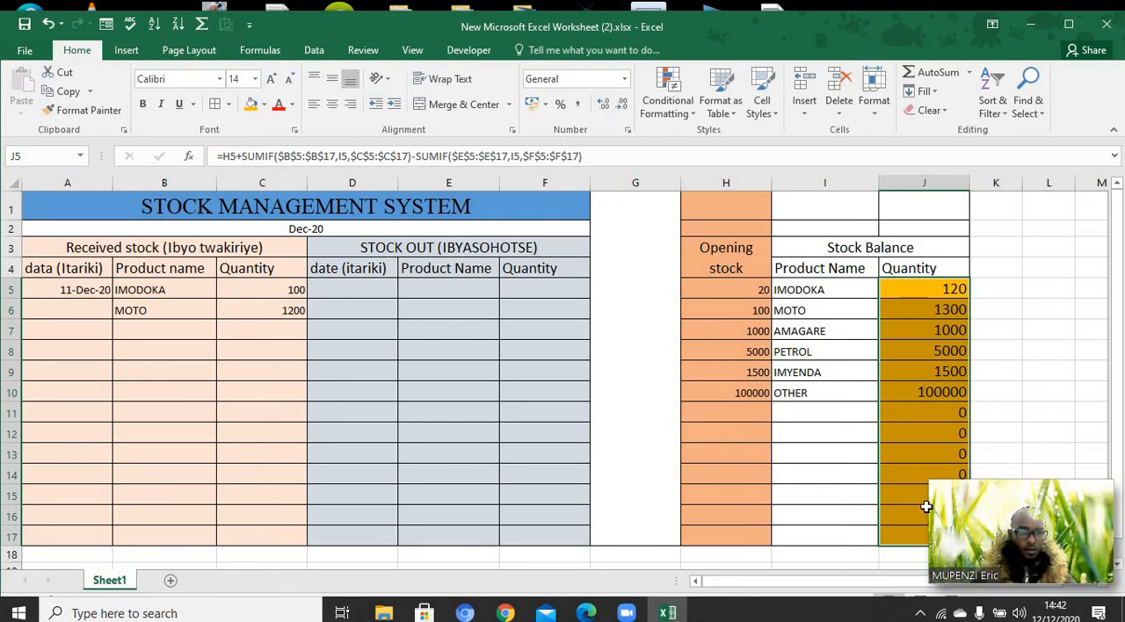
key(Up)
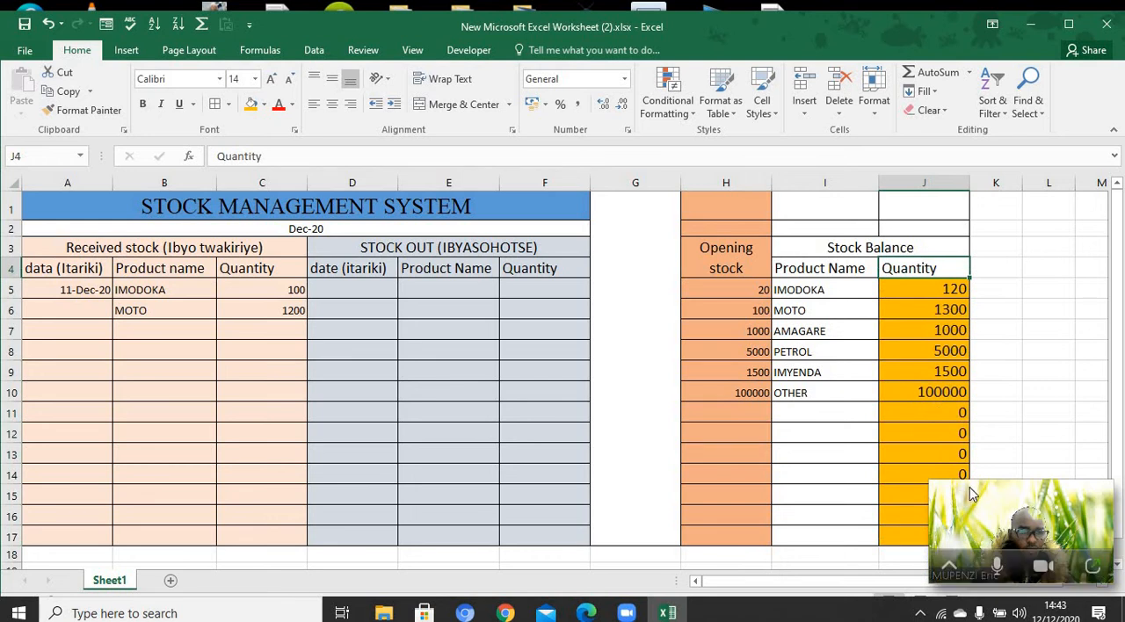
drag(975, 493, 930, 24)
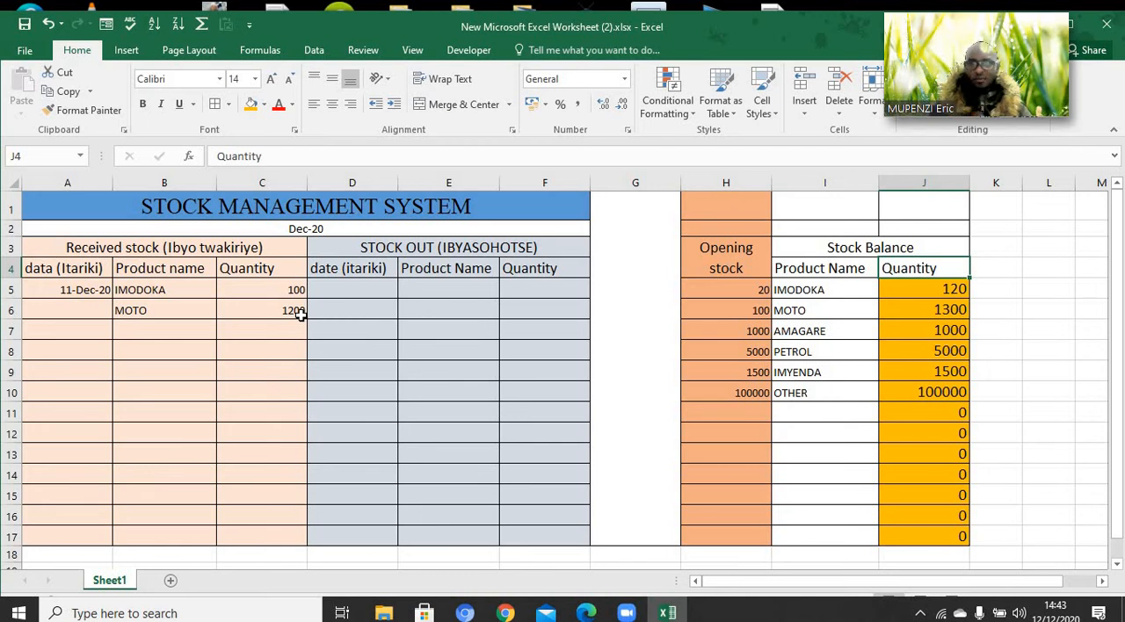
Enter 12/13//2020 as the received date of the MOTO entry in A6
click(211, 333)
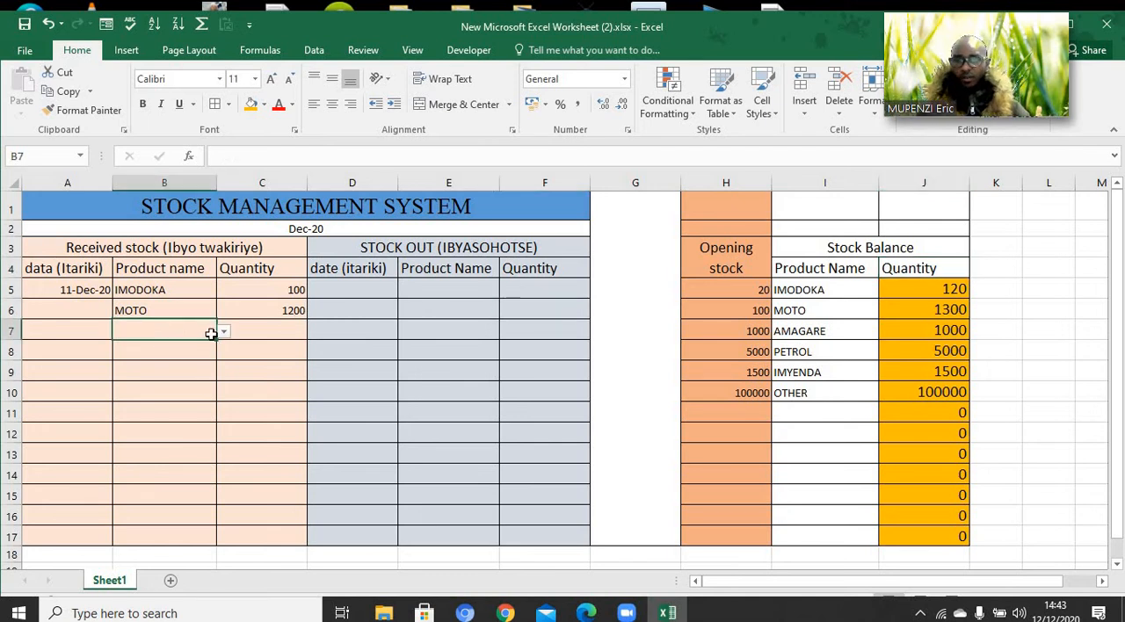
click(225, 332)
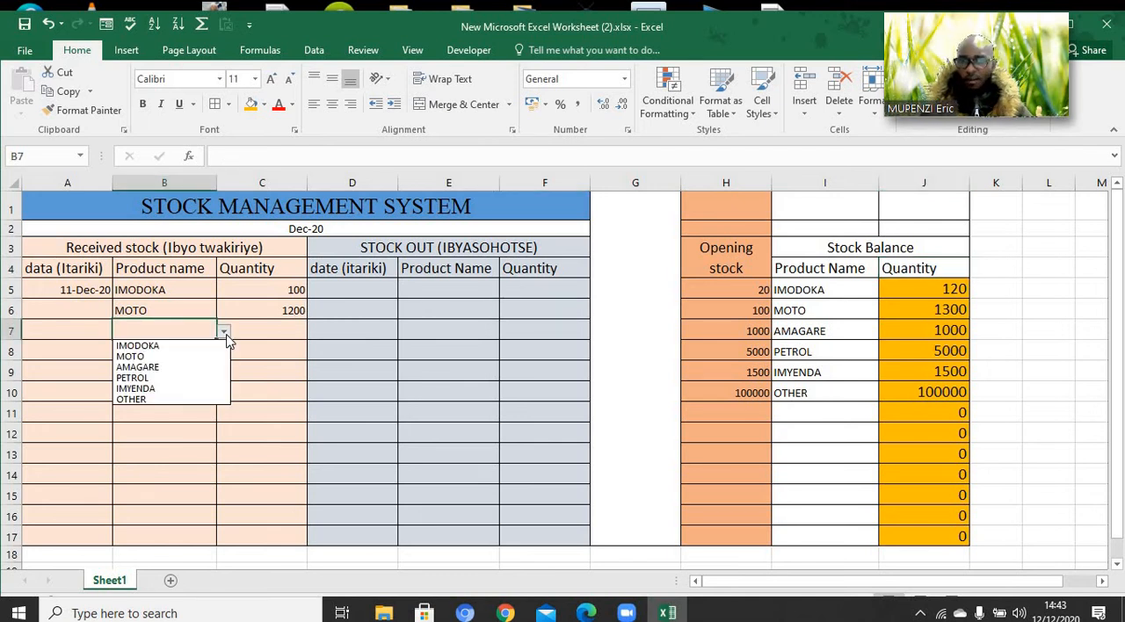
click(55, 304)
click(55, 304)
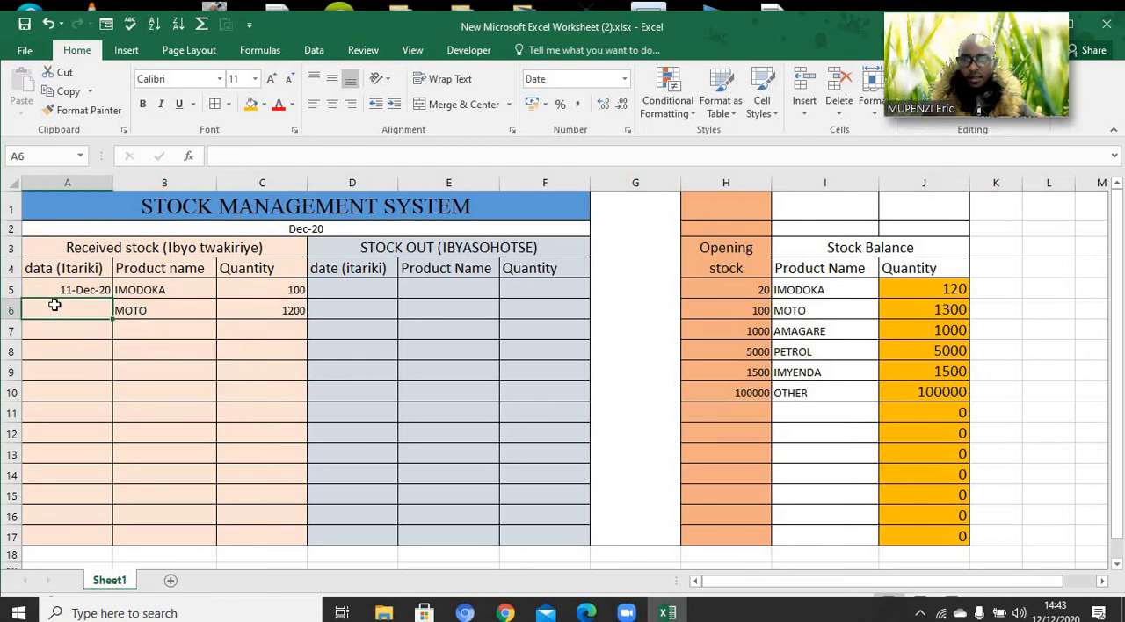
text(12)
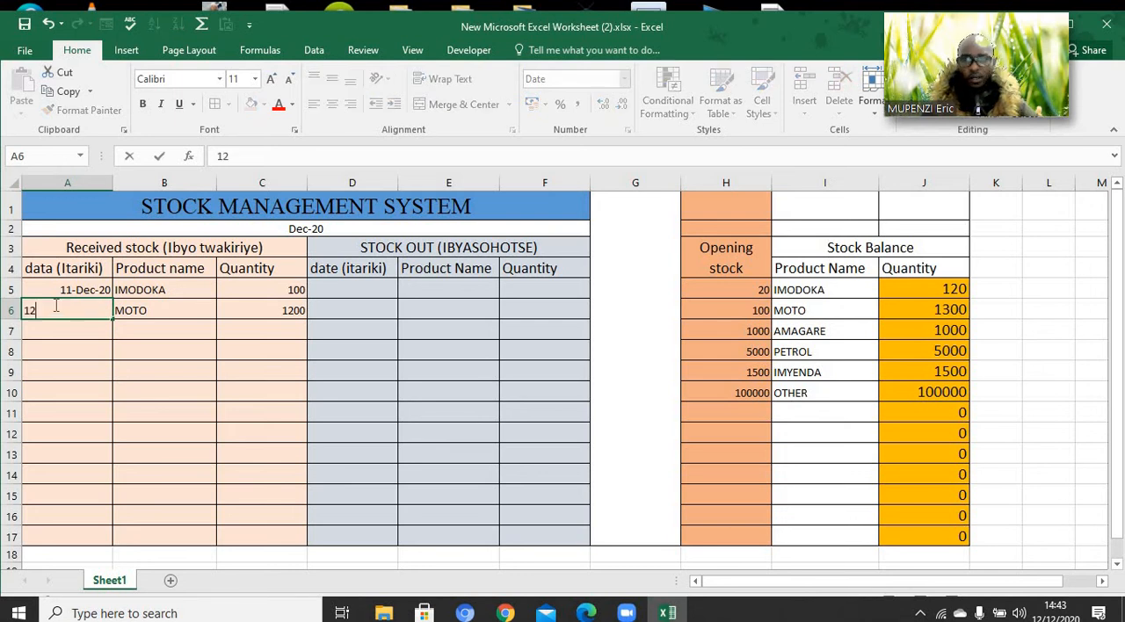
text(/)
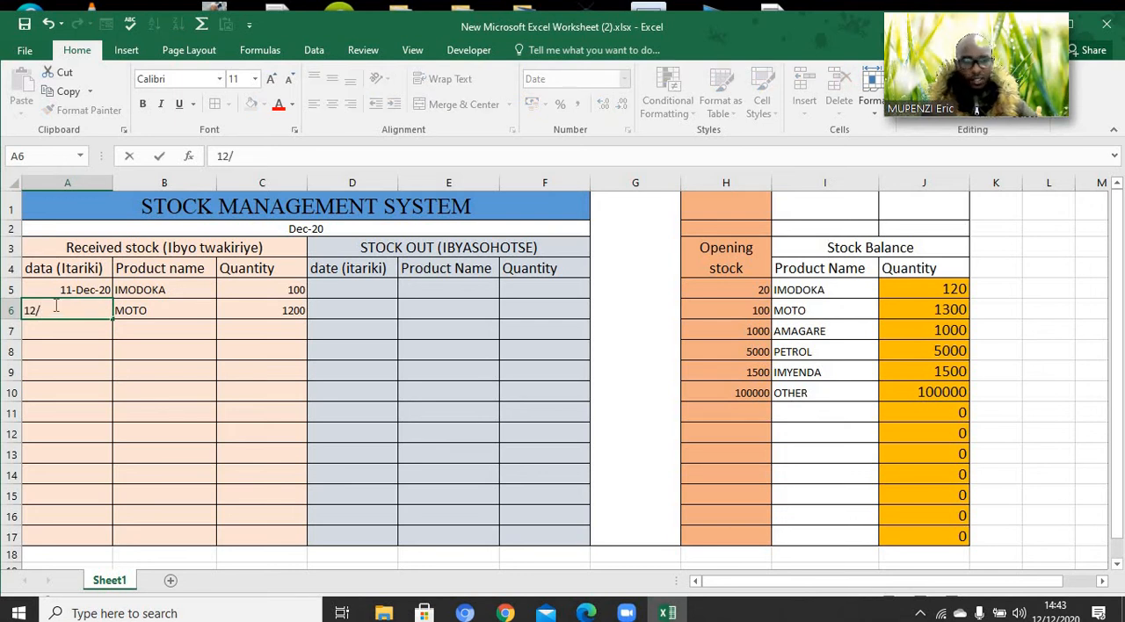
text(13)
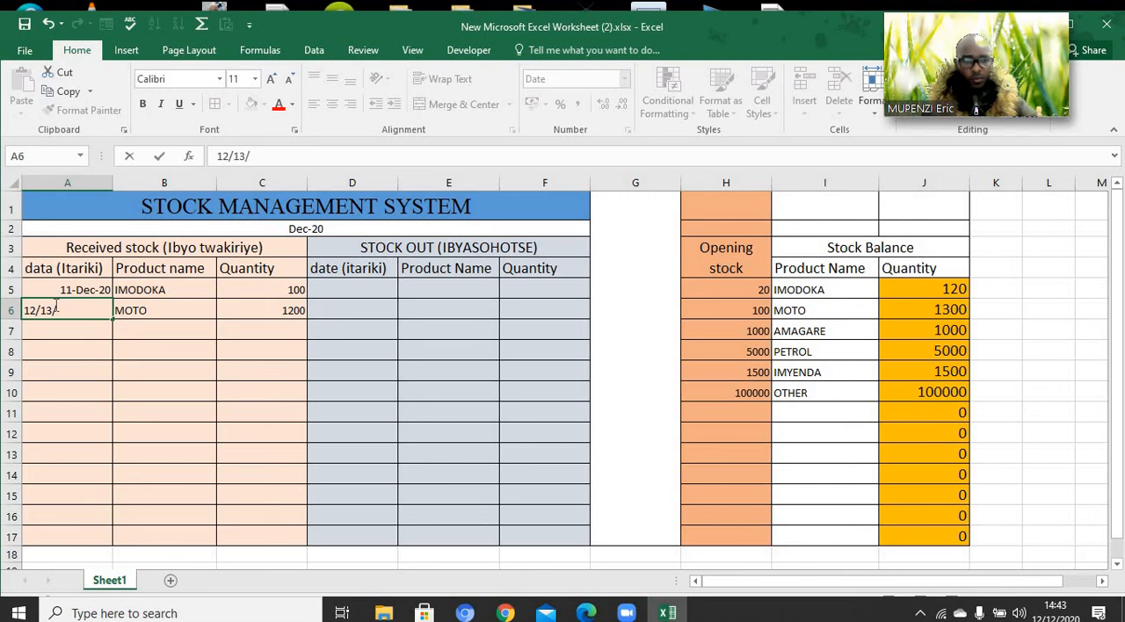
text(//2020)
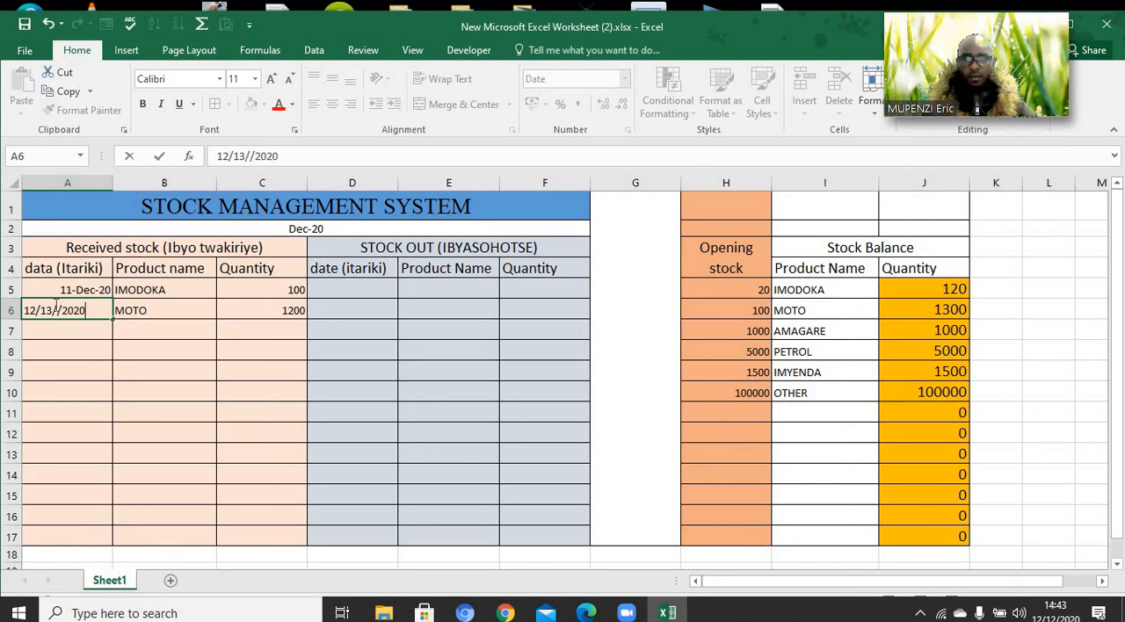
click(118, 378)
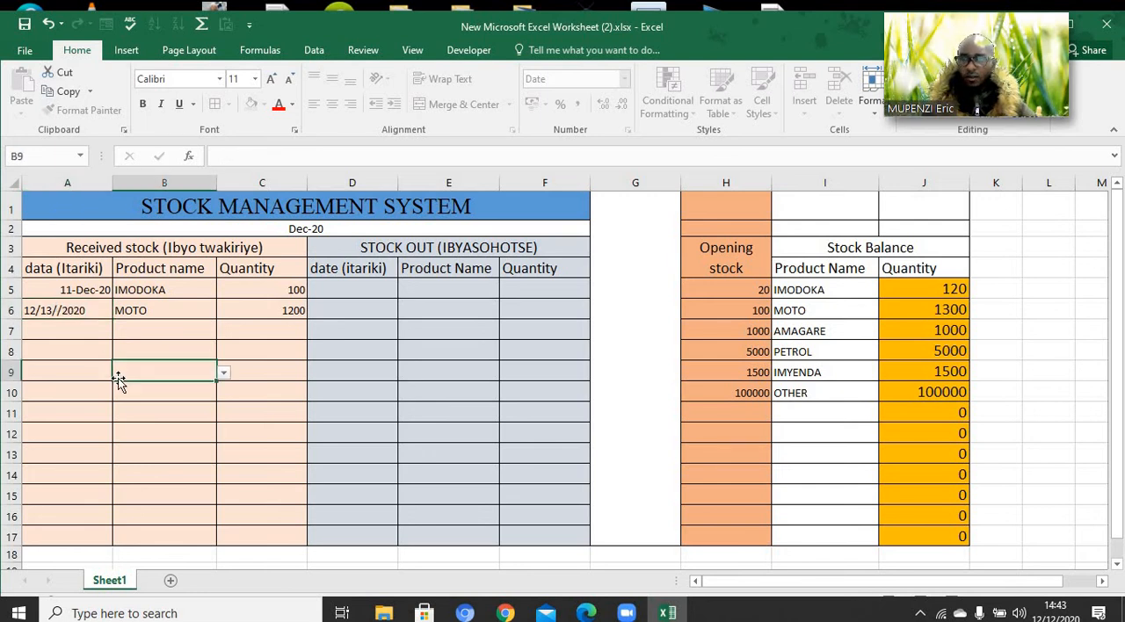
Edit the day and month of the received date in A6 so it reads 13/12//2020
click(44, 312)
double_click(35, 309)
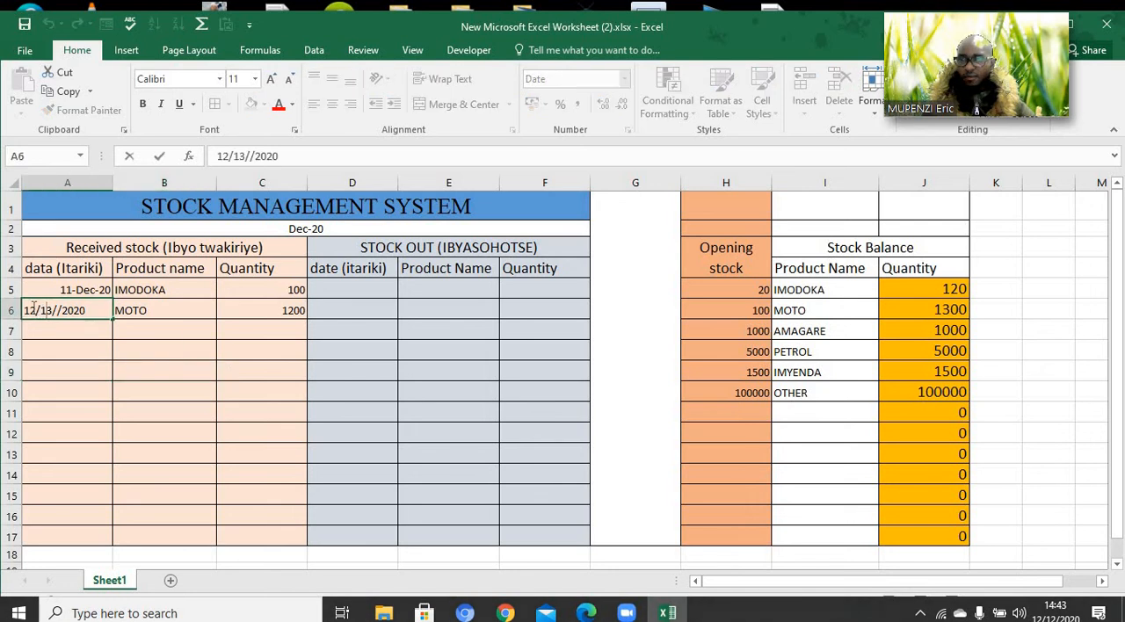
key(BackSpace)
key(BackSpace)
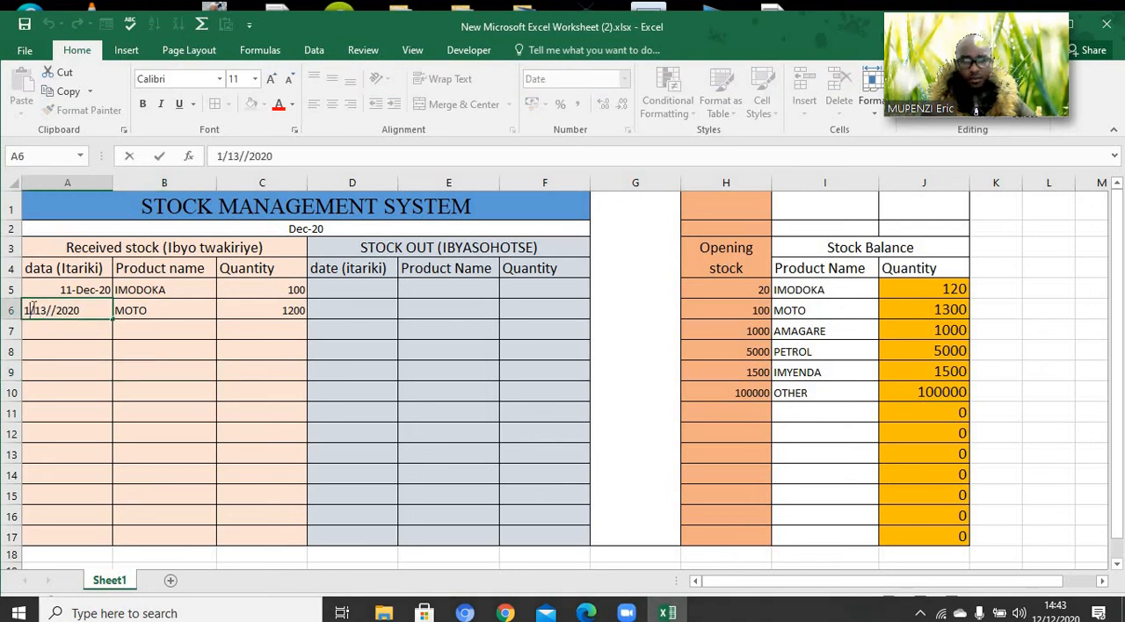
text(13)
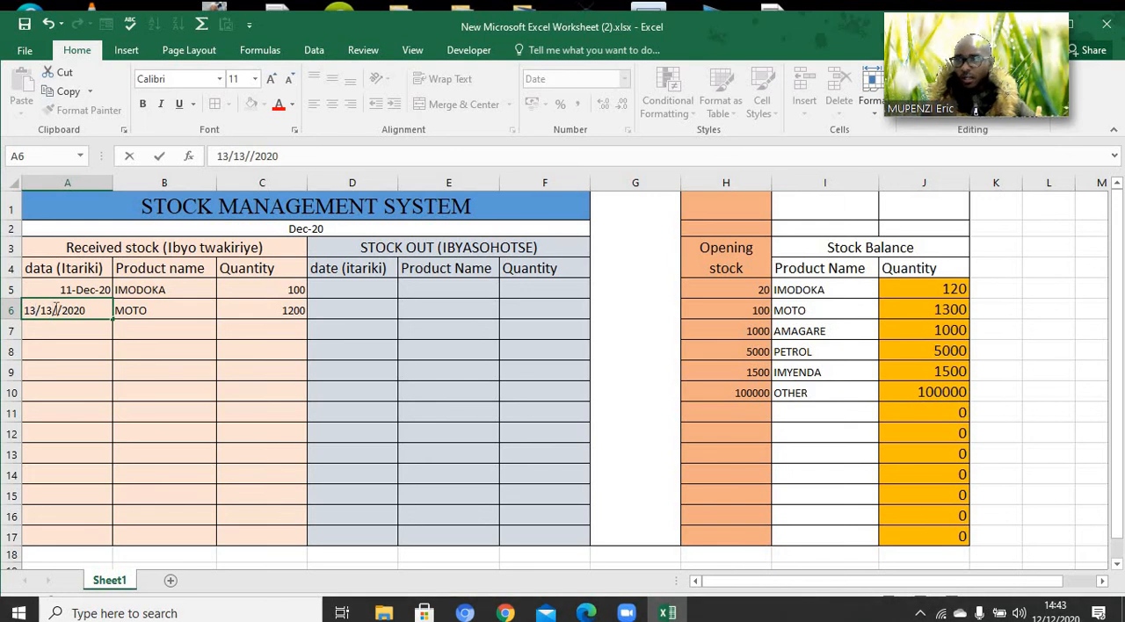
key(BackSpace)
text(2)
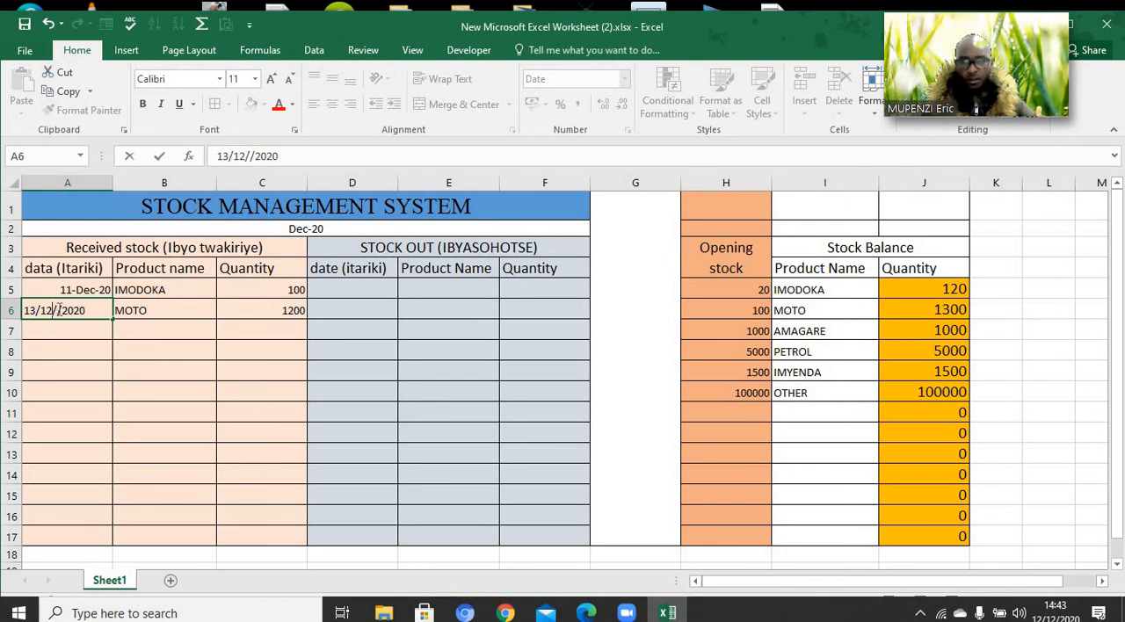
click(82, 352)
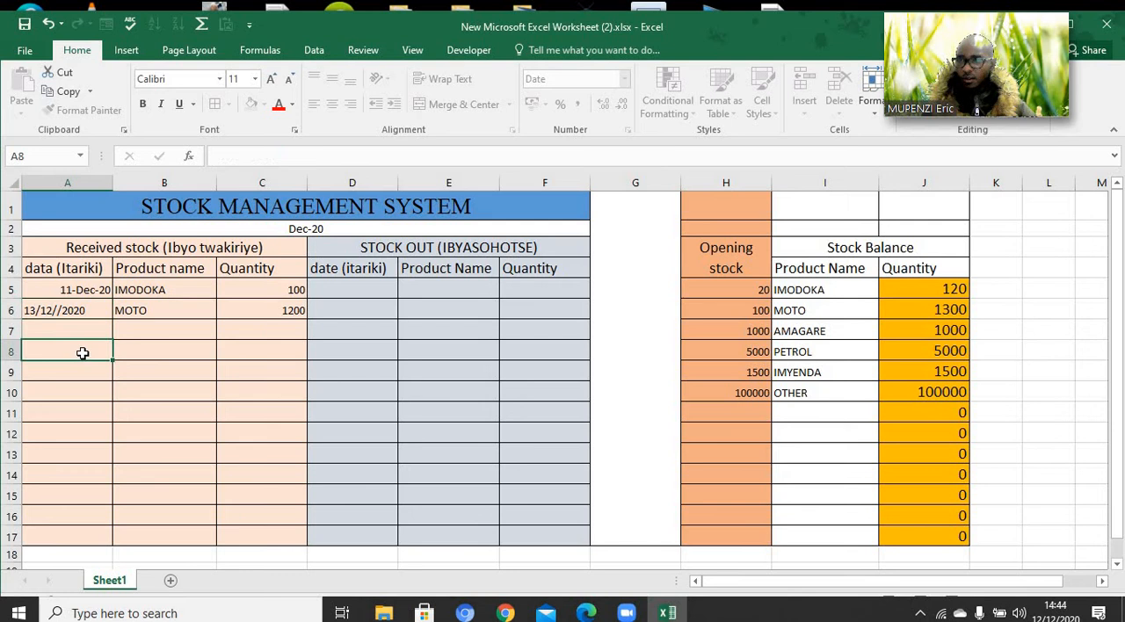
Remove the extra slash from the date in A6 and set its day to 12, so it reads 12/12/2020
double_click(57, 309)
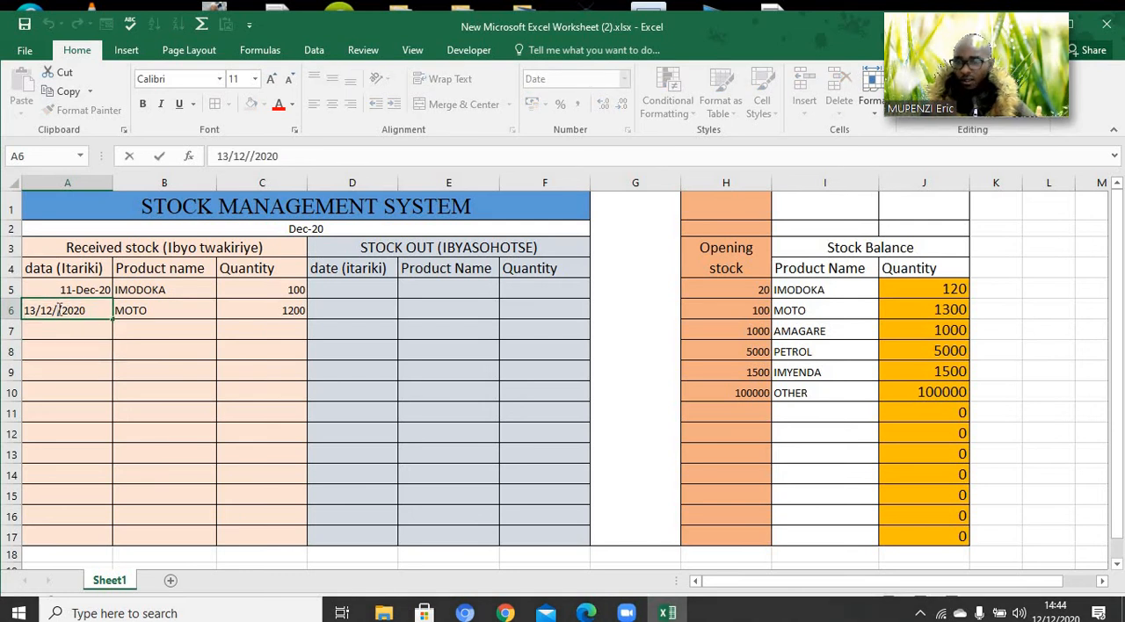
key(BackSpace)
click(72, 337)
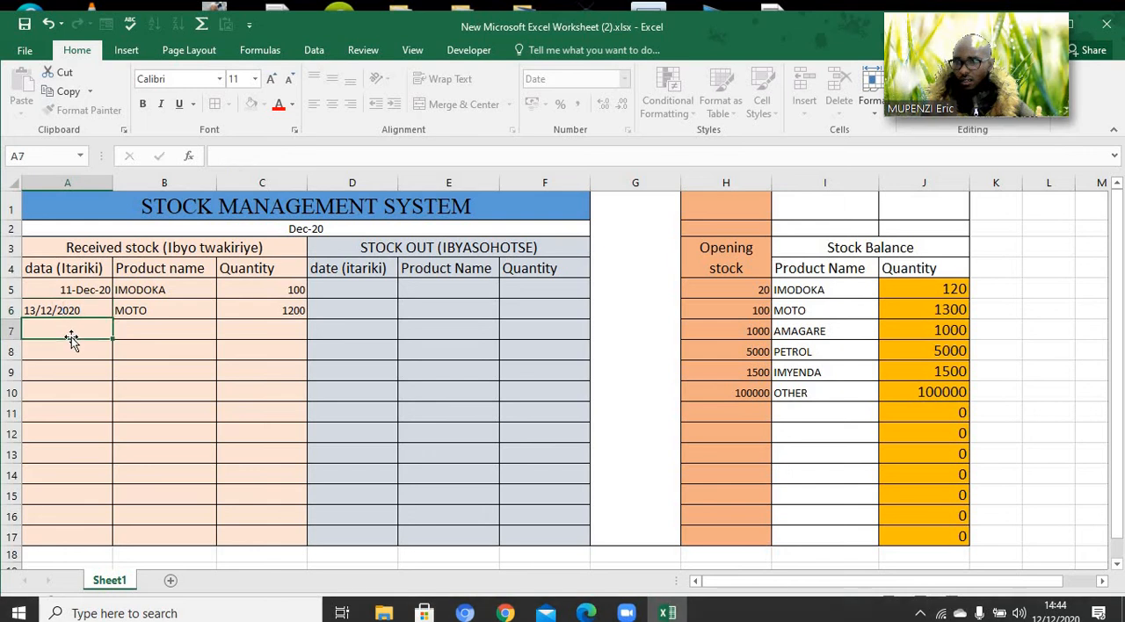
double_click(31, 309)
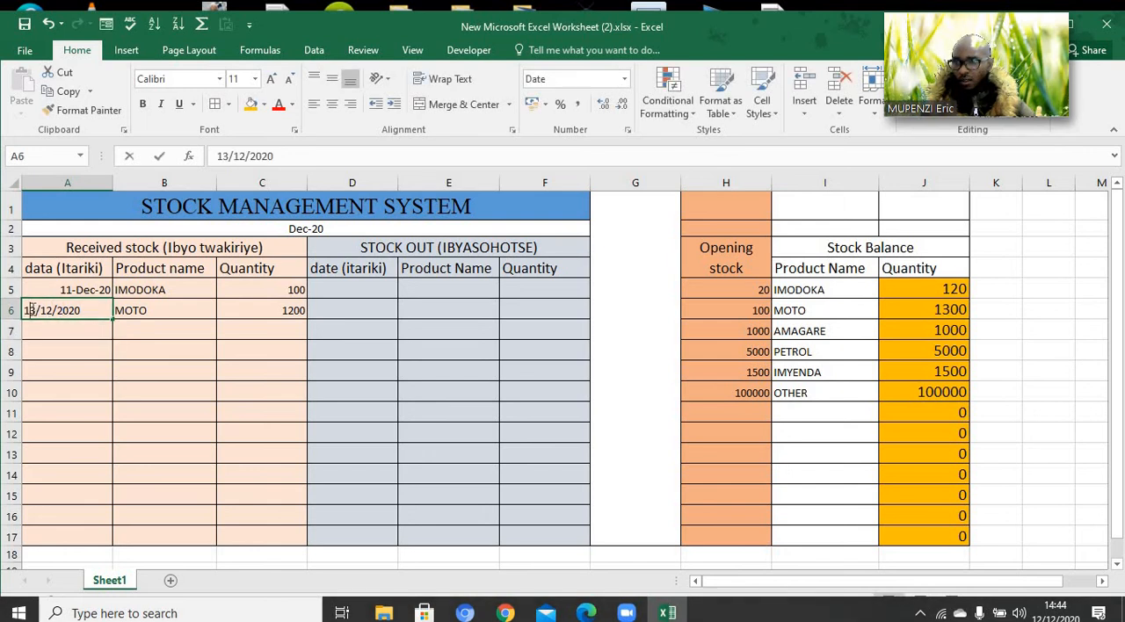
key(BackSpace)
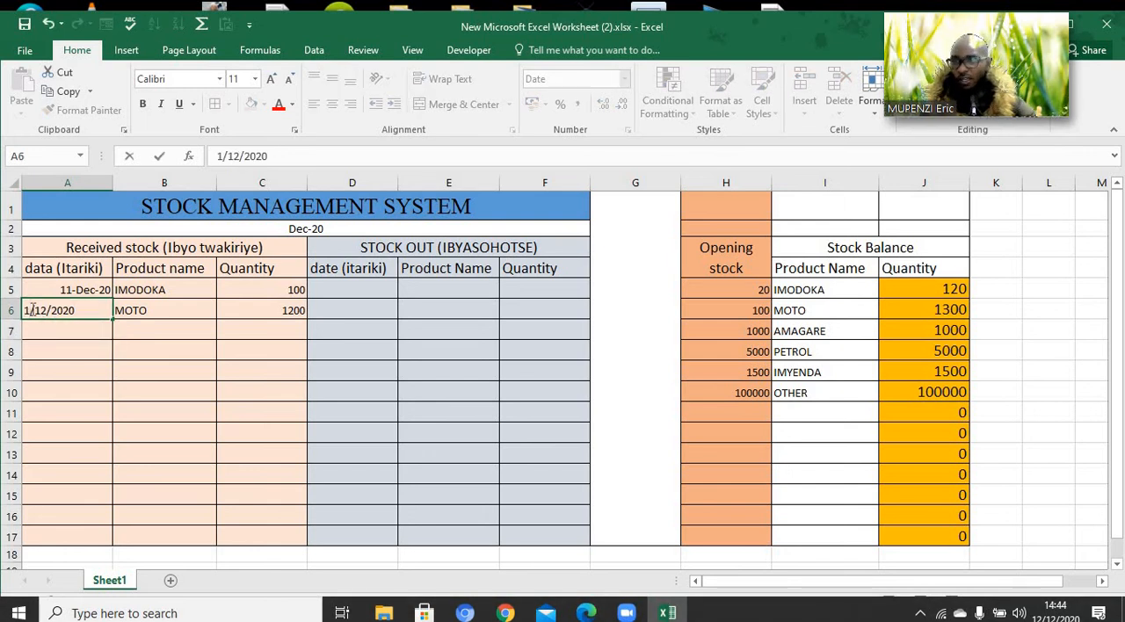
text(2)
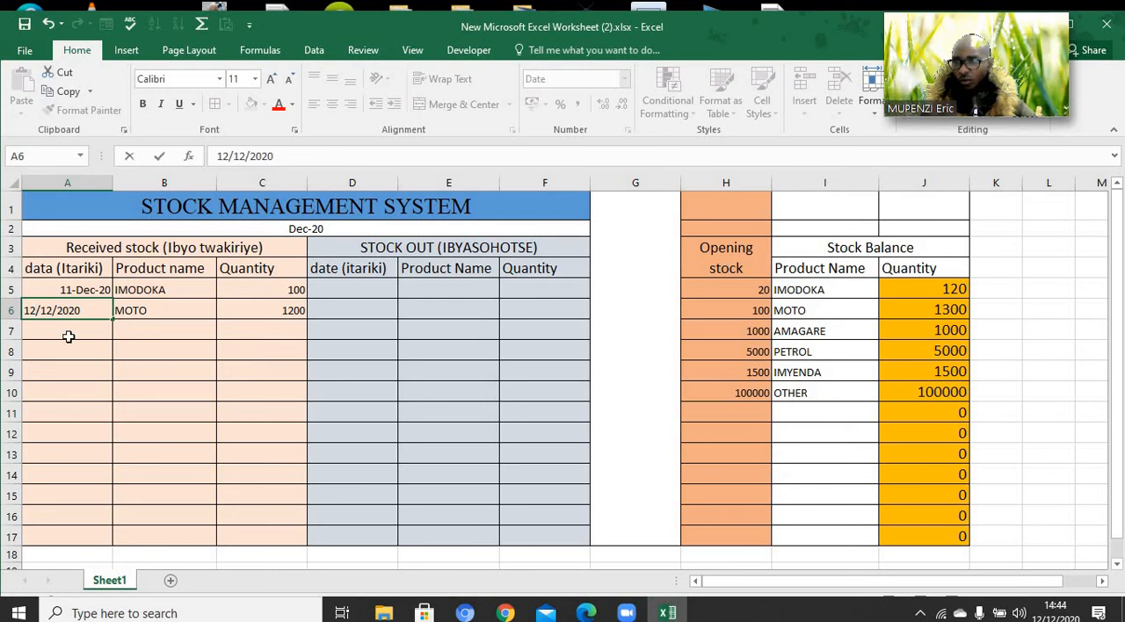
click(68, 337)
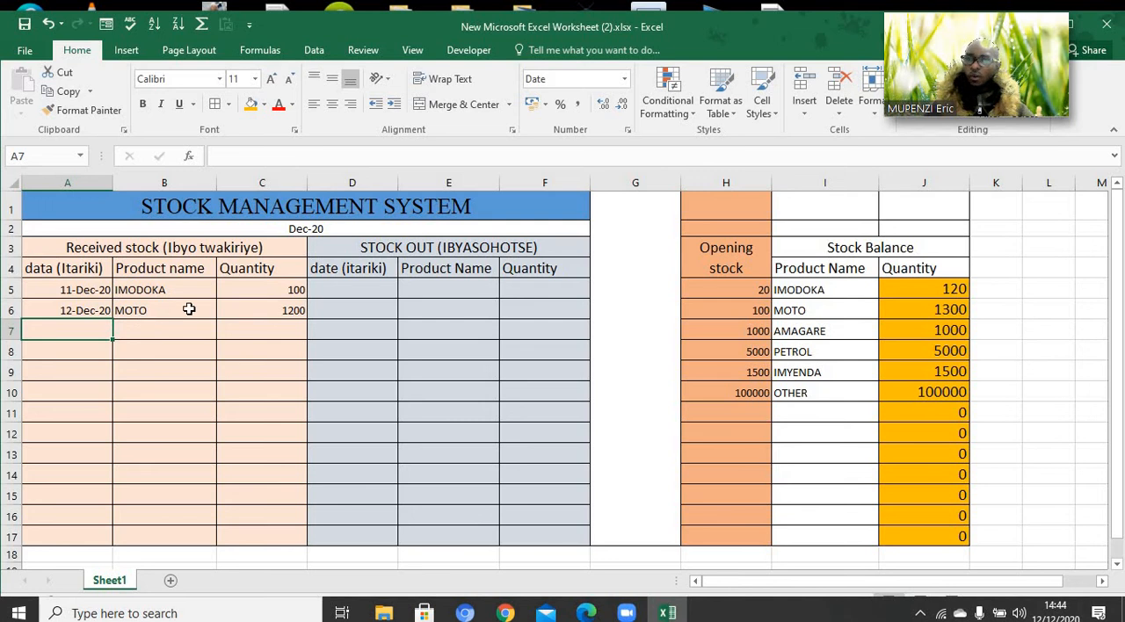
Enter 12/13/2020 as the received date in A7
double_click(69, 331)
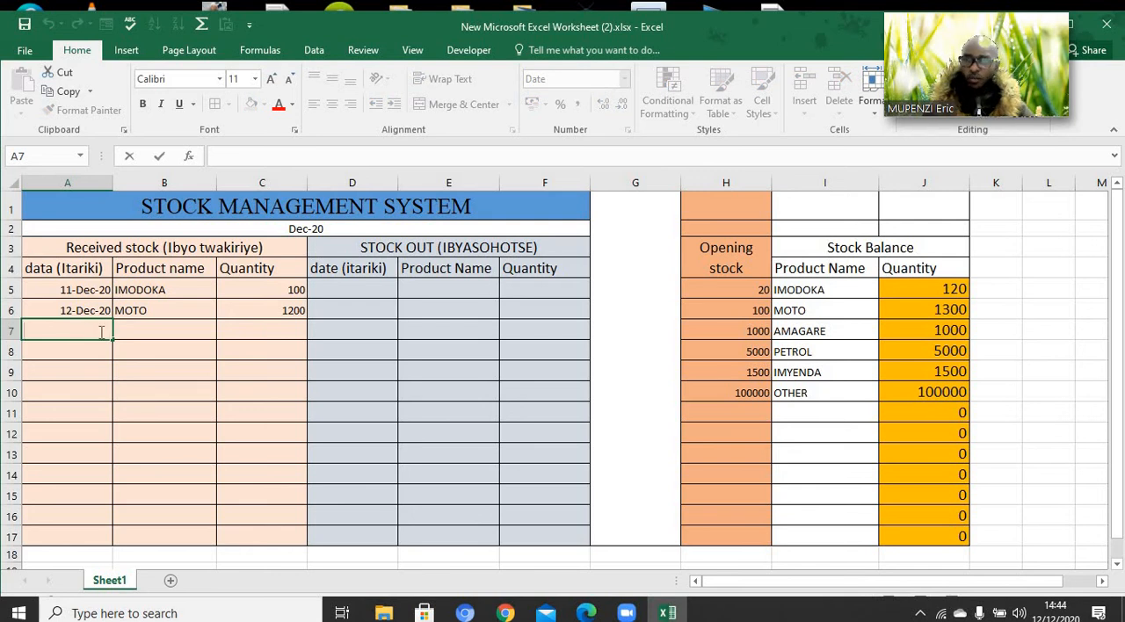
text(12/1)
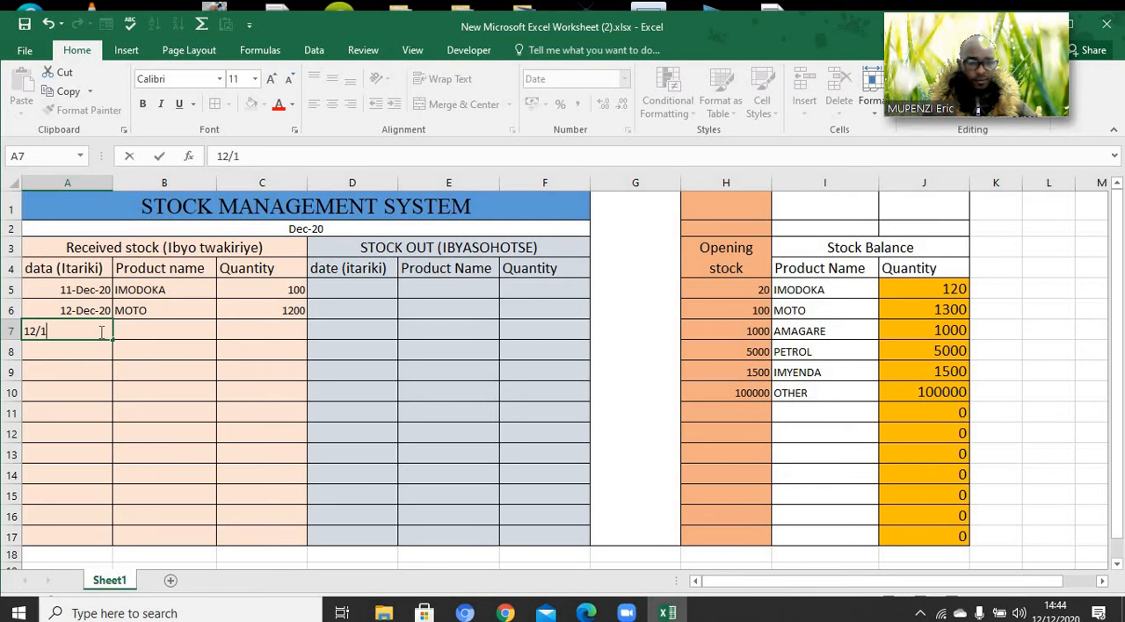
text(3/2020)
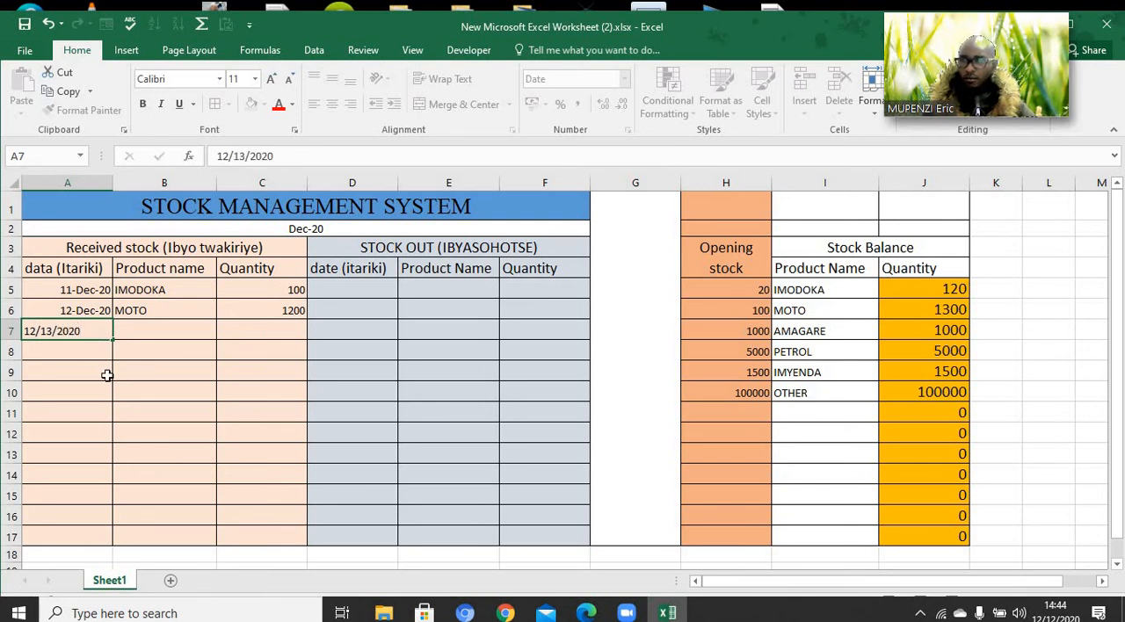
click(106, 376)
Choose AMAGARE as the received product in B7 and enter its quantity of 120 in C7
click(142, 336)
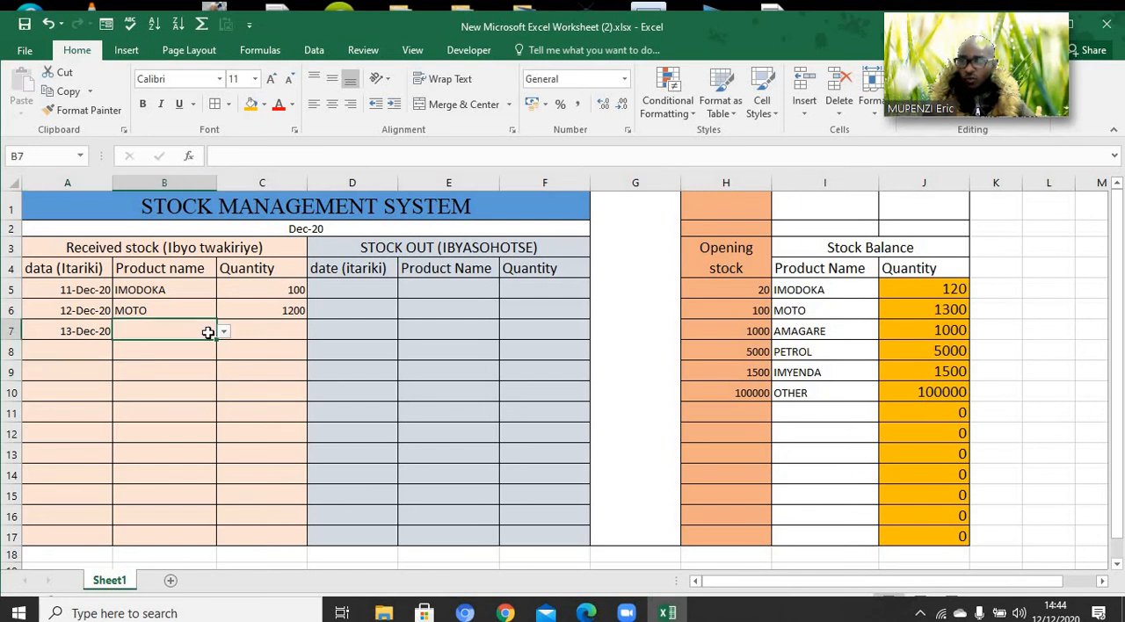
click(224, 336)
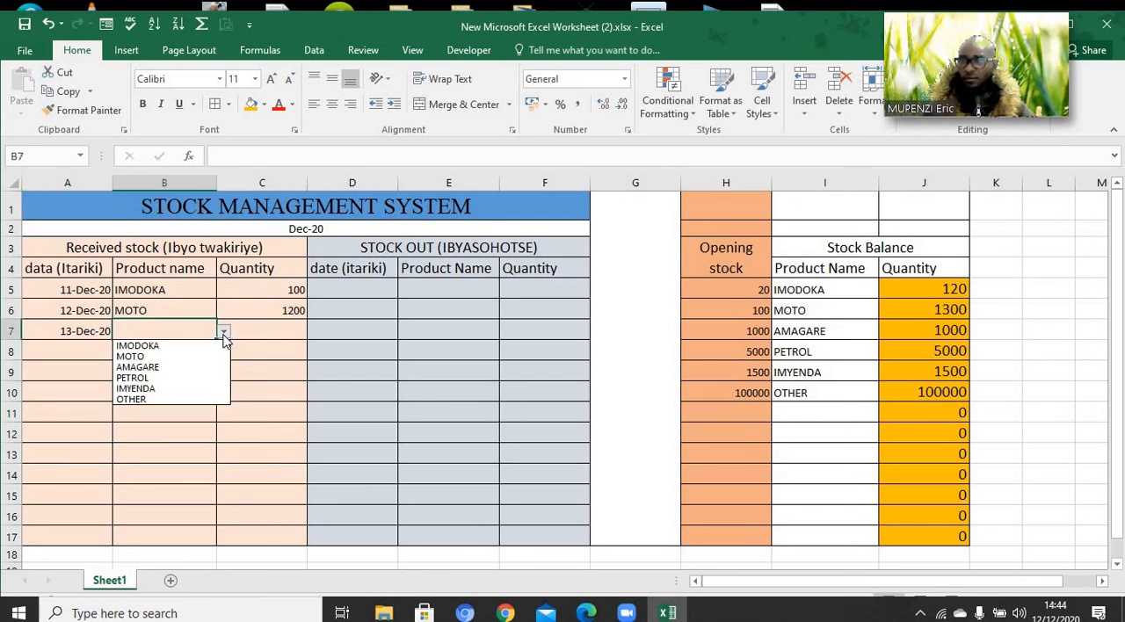
click(206, 367)
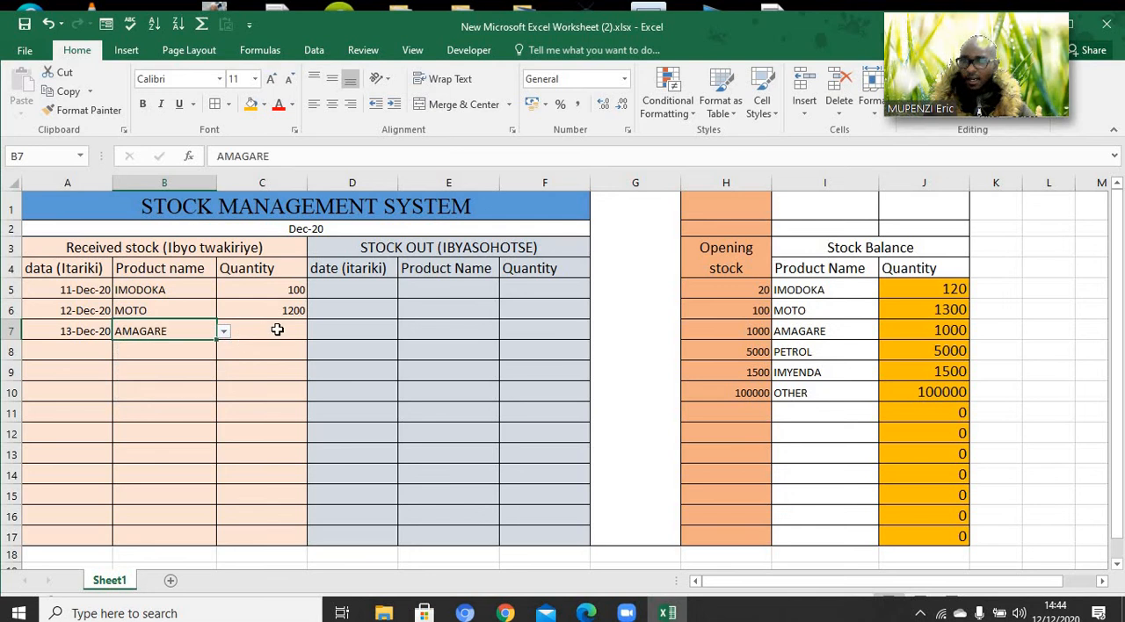
click(277, 329)
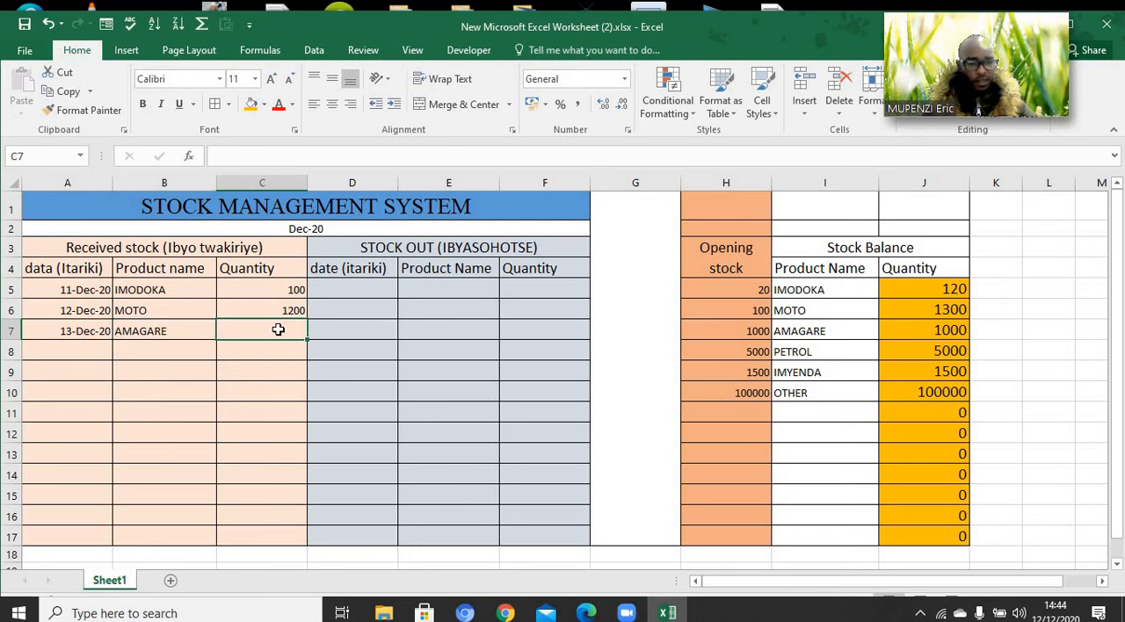
text(120)
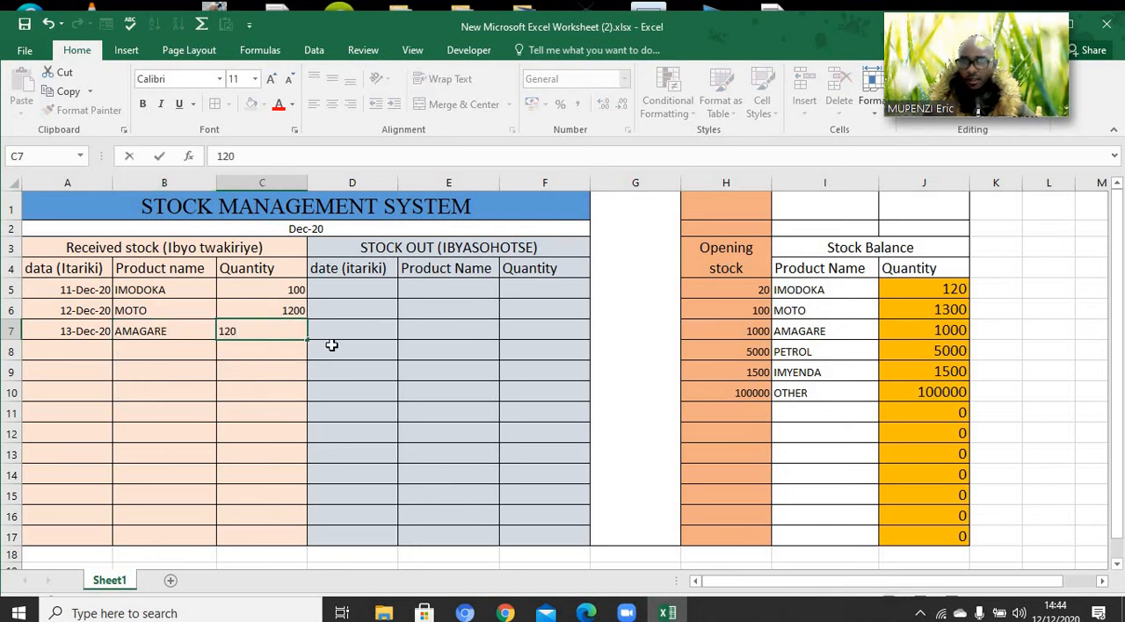
click(337, 372)
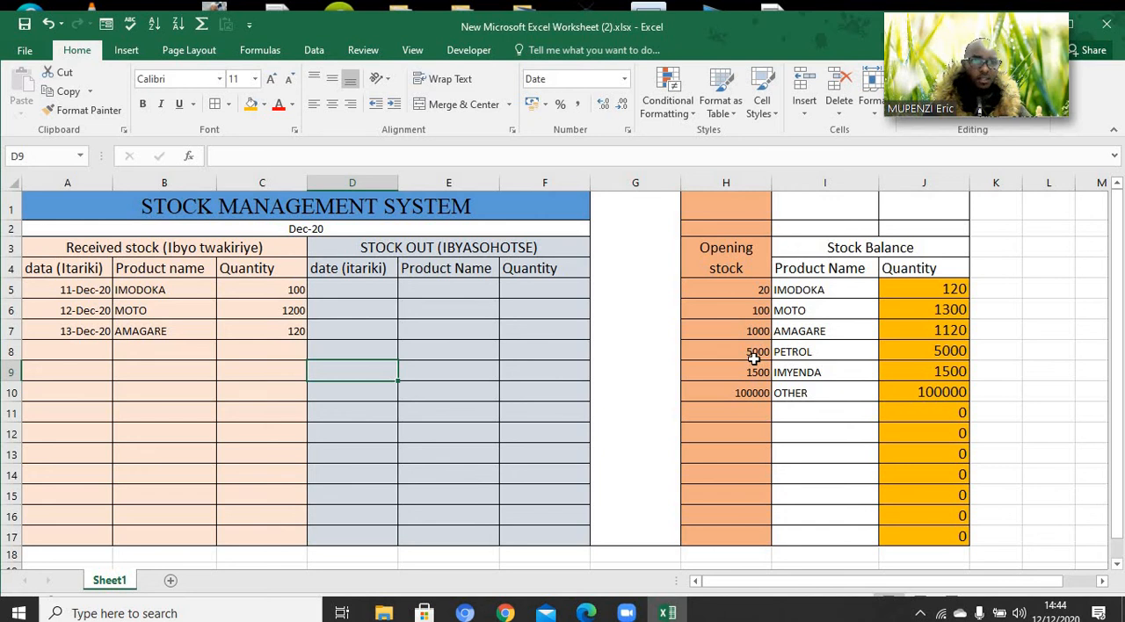
Enter 10/12/2020 as the first stock-out date in D5
click(364, 353)
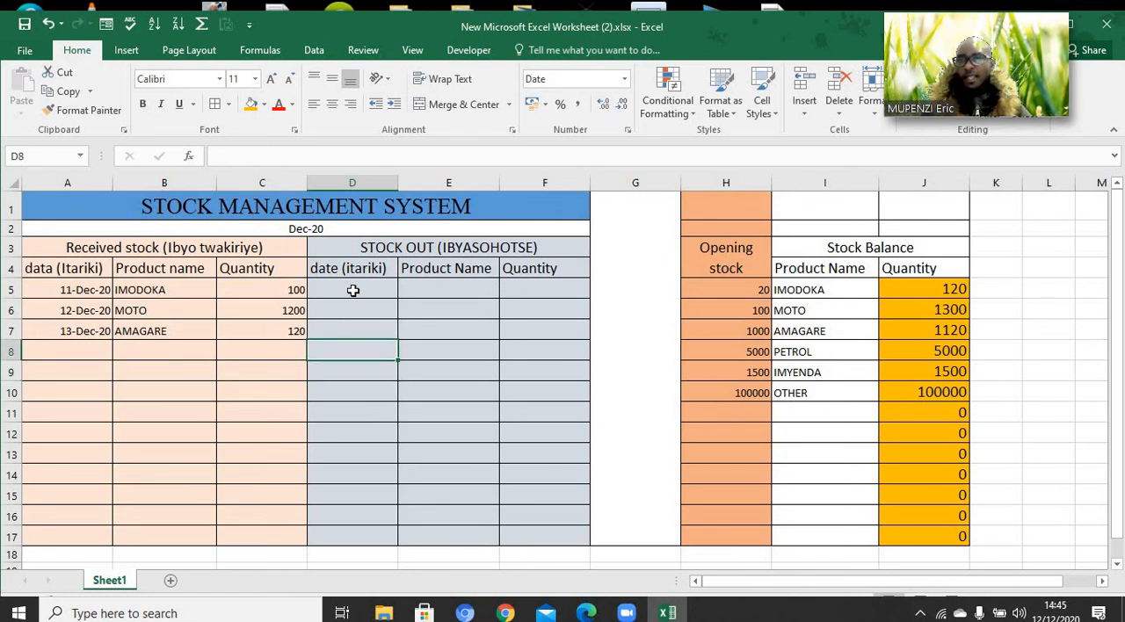
click(353, 291)
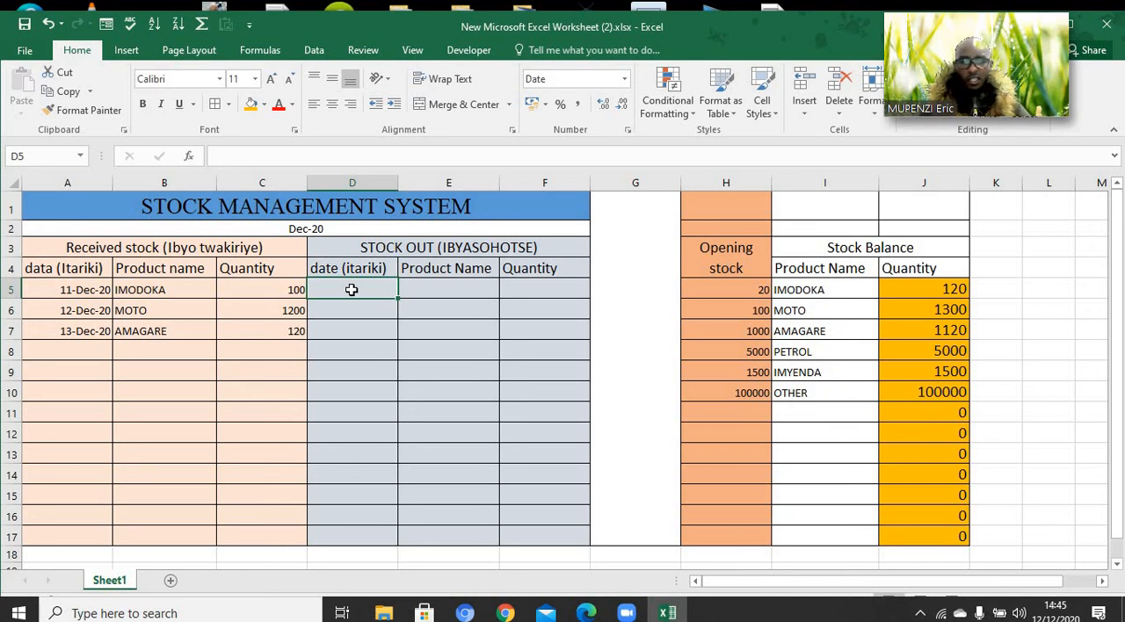
text(1)
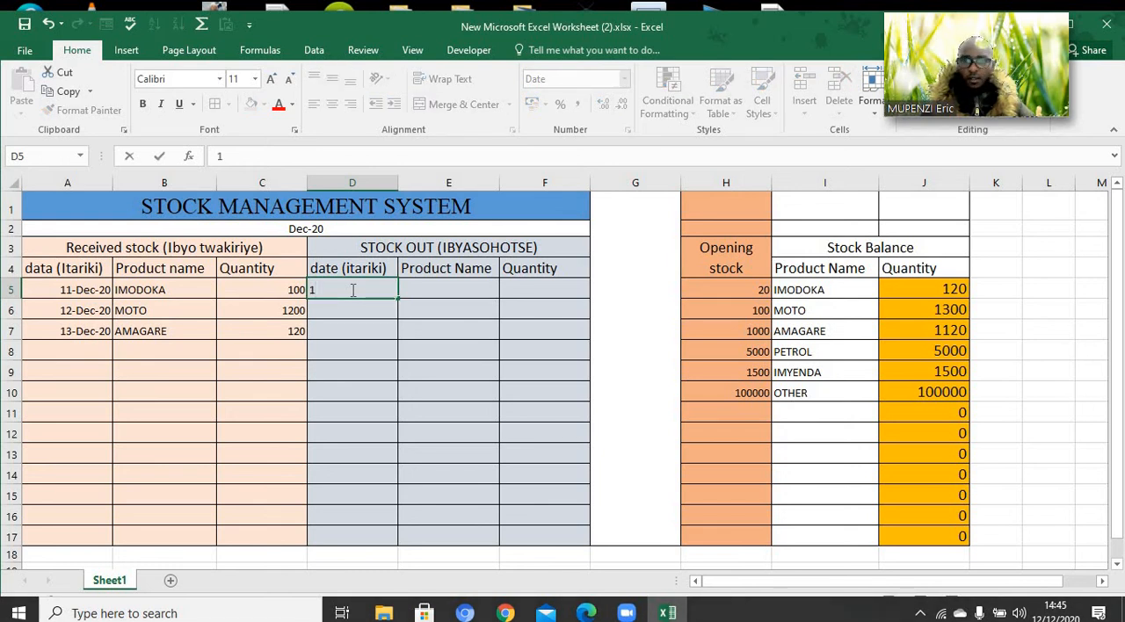
text(0/12)
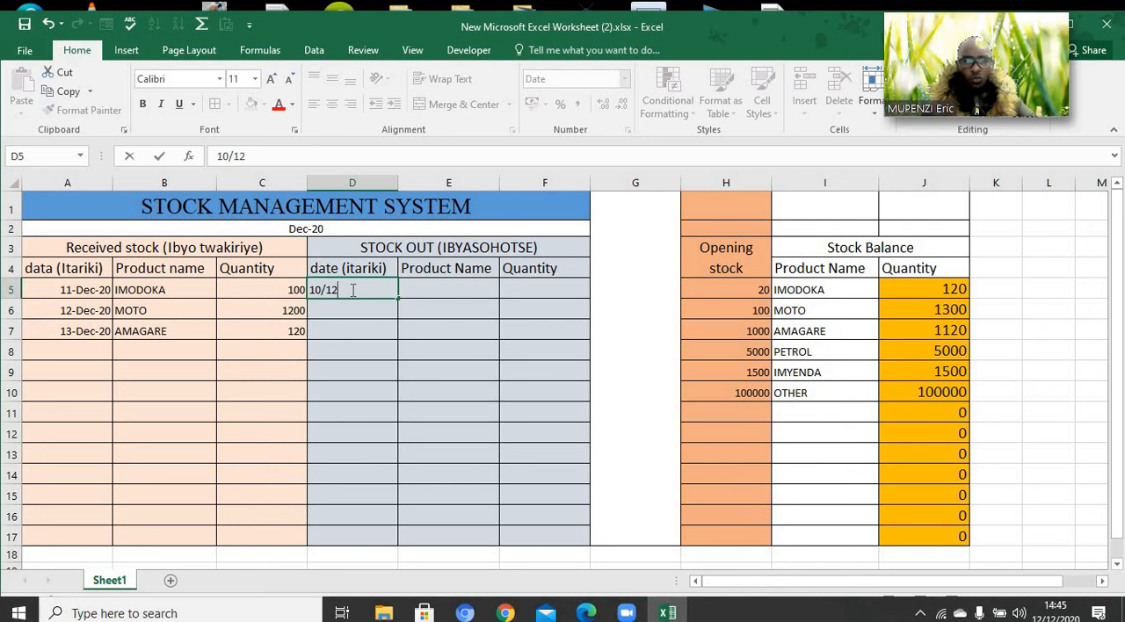
text(/2020)
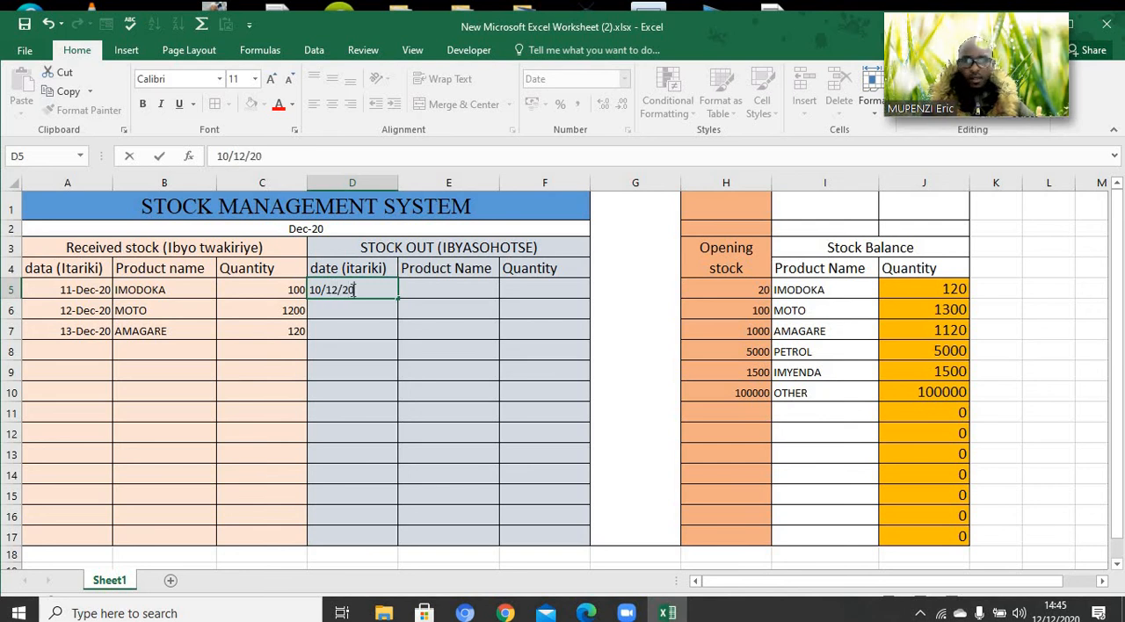
click(363, 351)
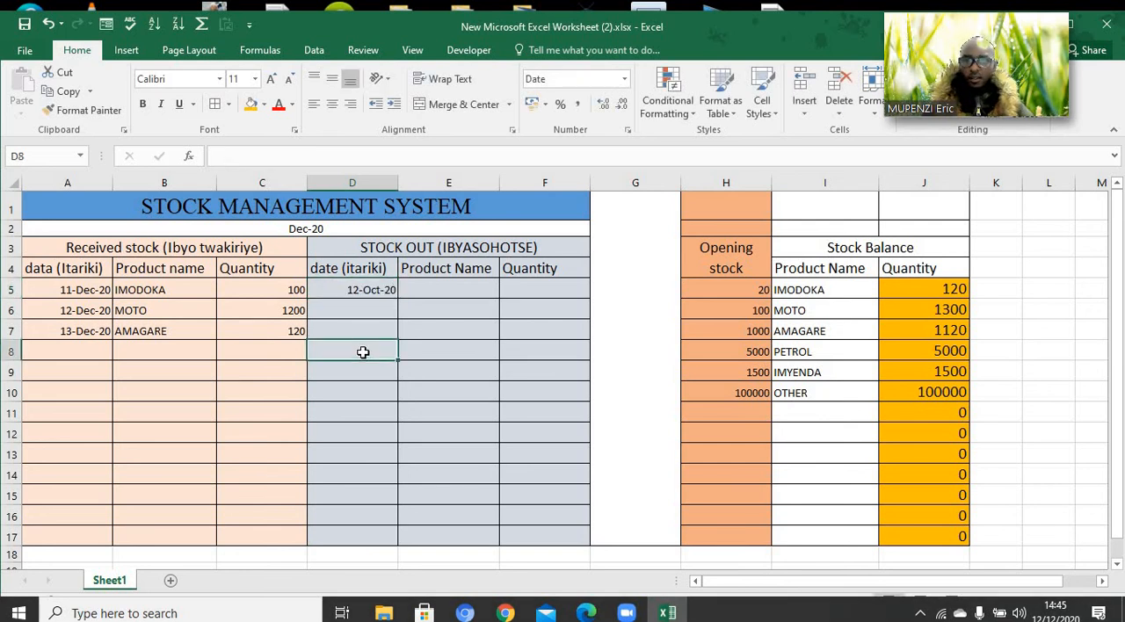
Choose PETROL as the issued product in E5 and enter its quantity of 5000 in F5
click(422, 292)
click(505, 291)
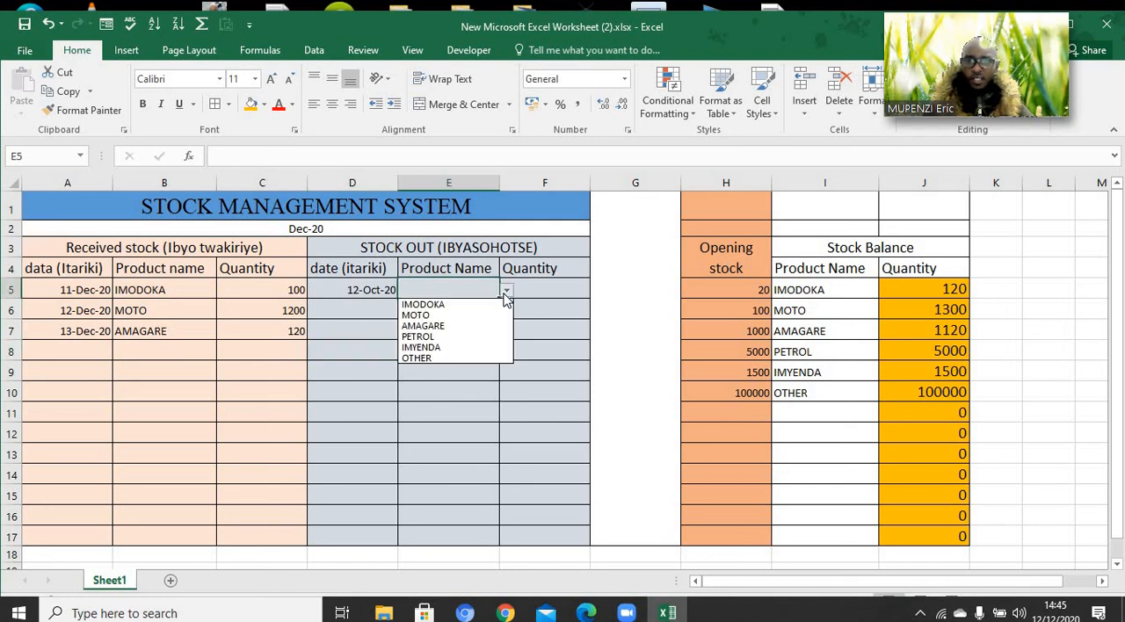
click(466, 337)
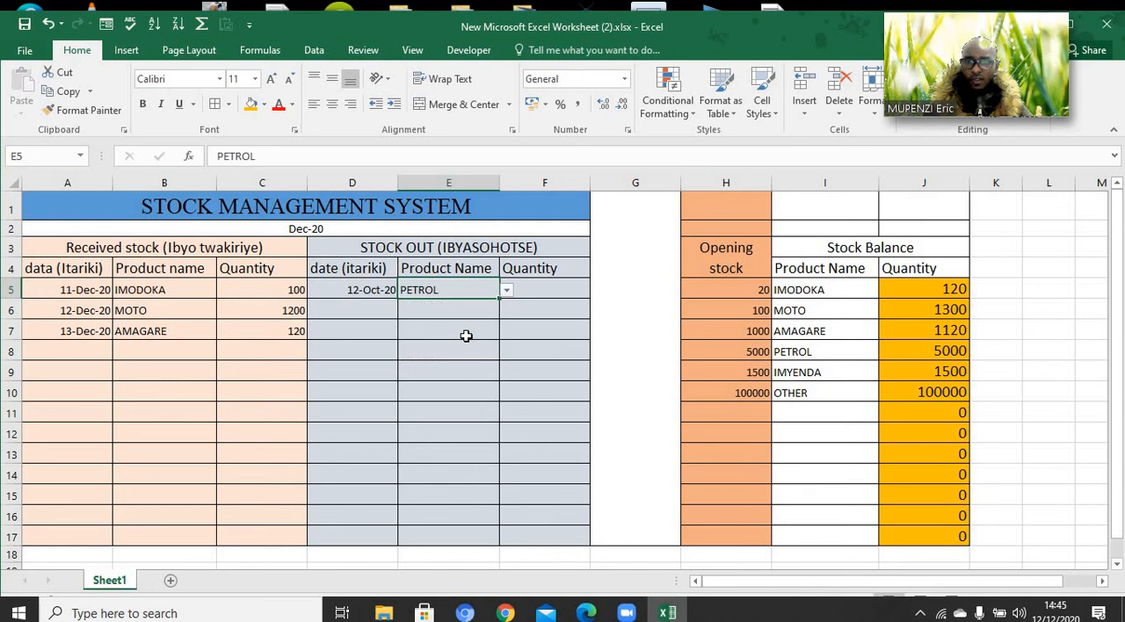
click(537, 290)
text(5)
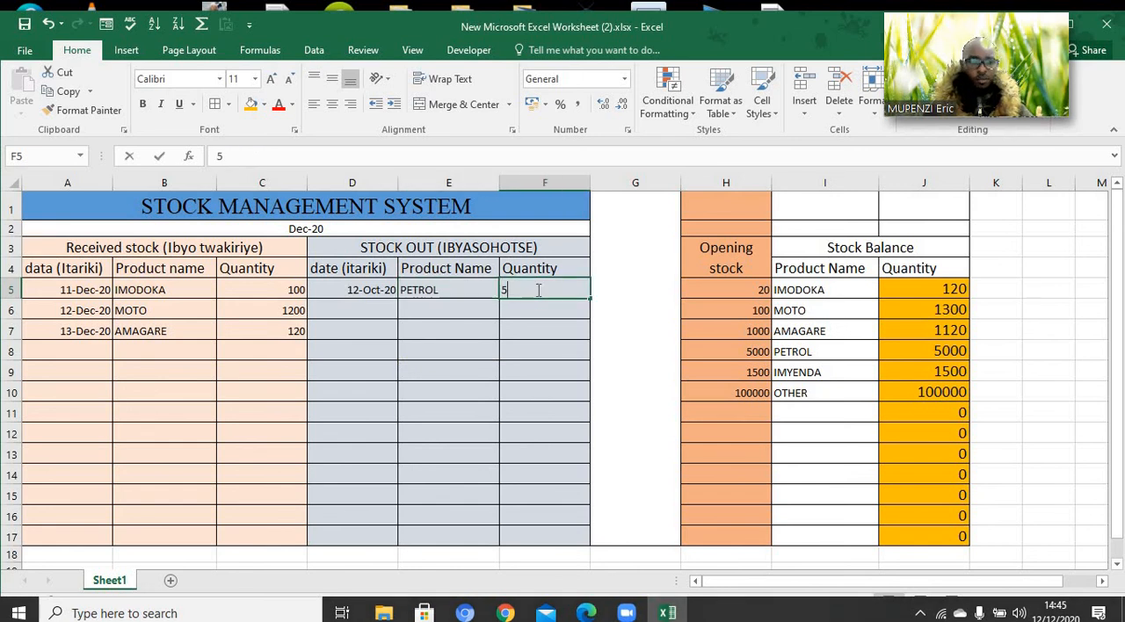
text(000)
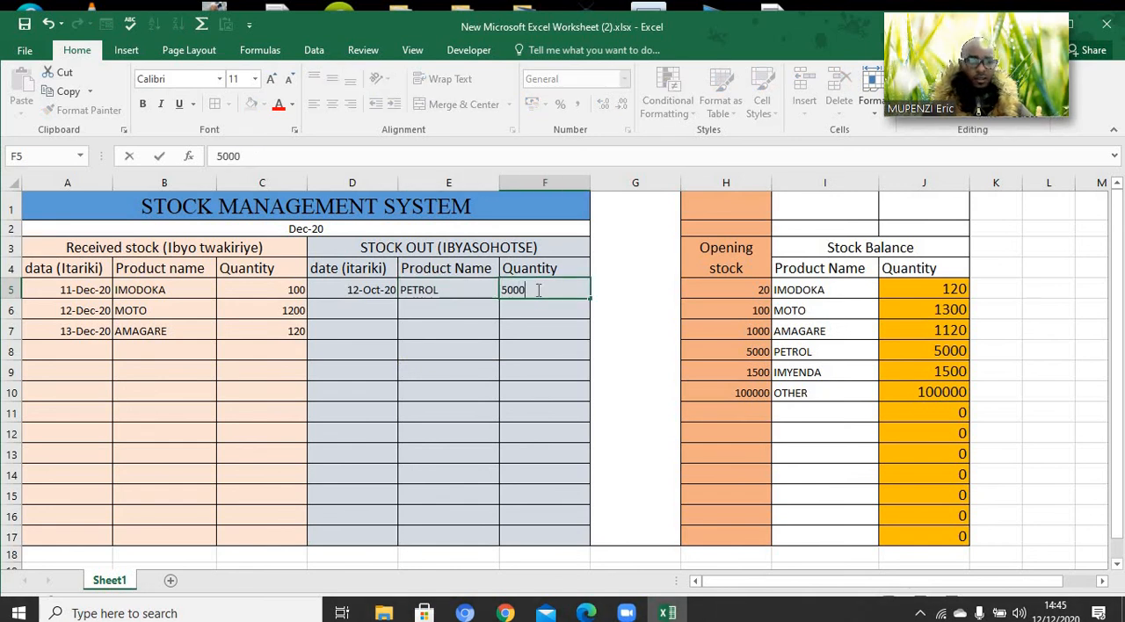
click(545, 353)
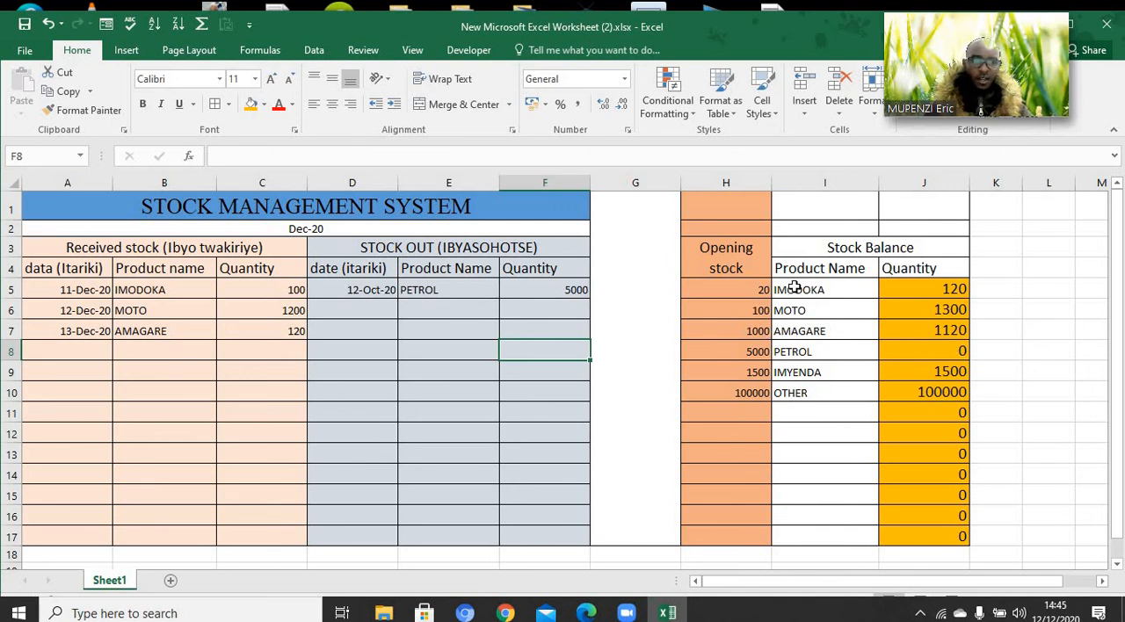
Enter 15/12/2020 as the second stock-out date in D6
click(351, 316)
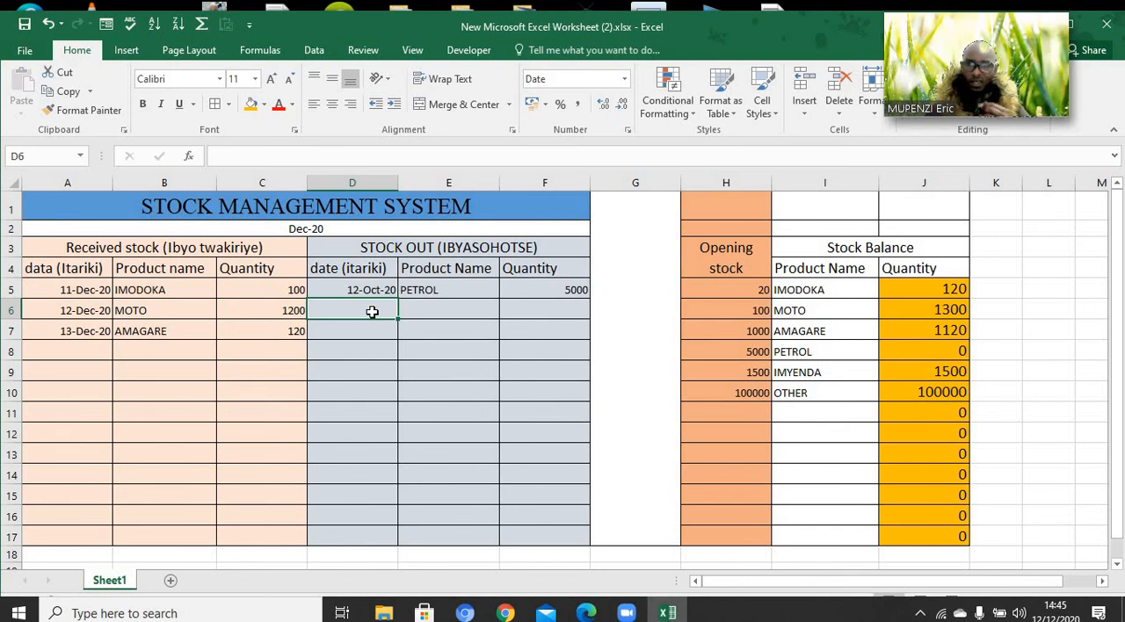
text(15)
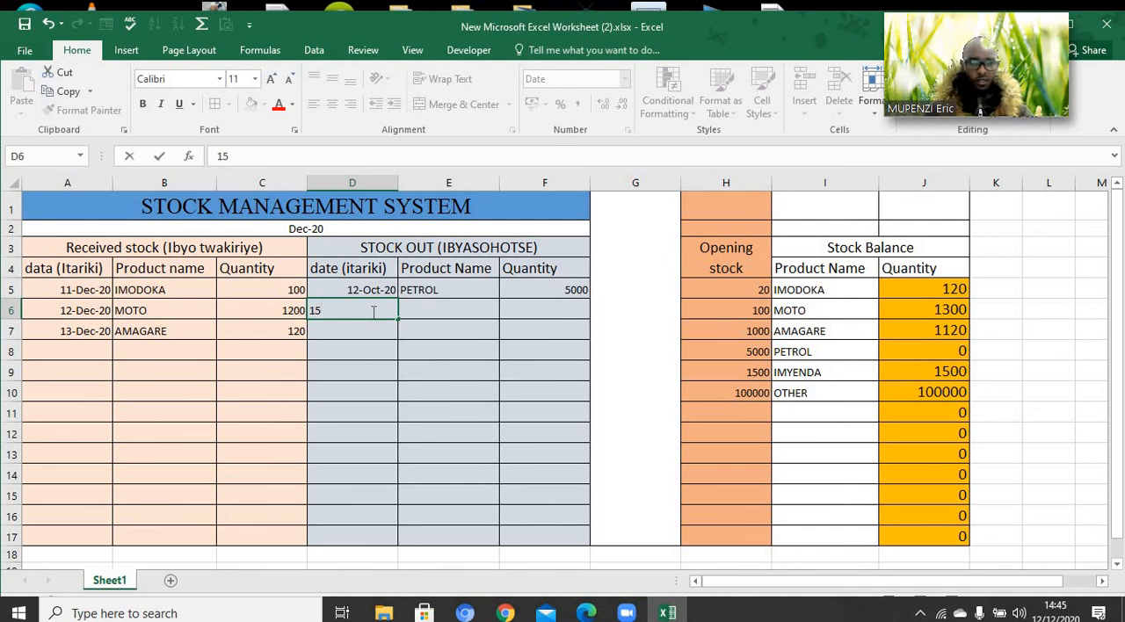
text(/12)
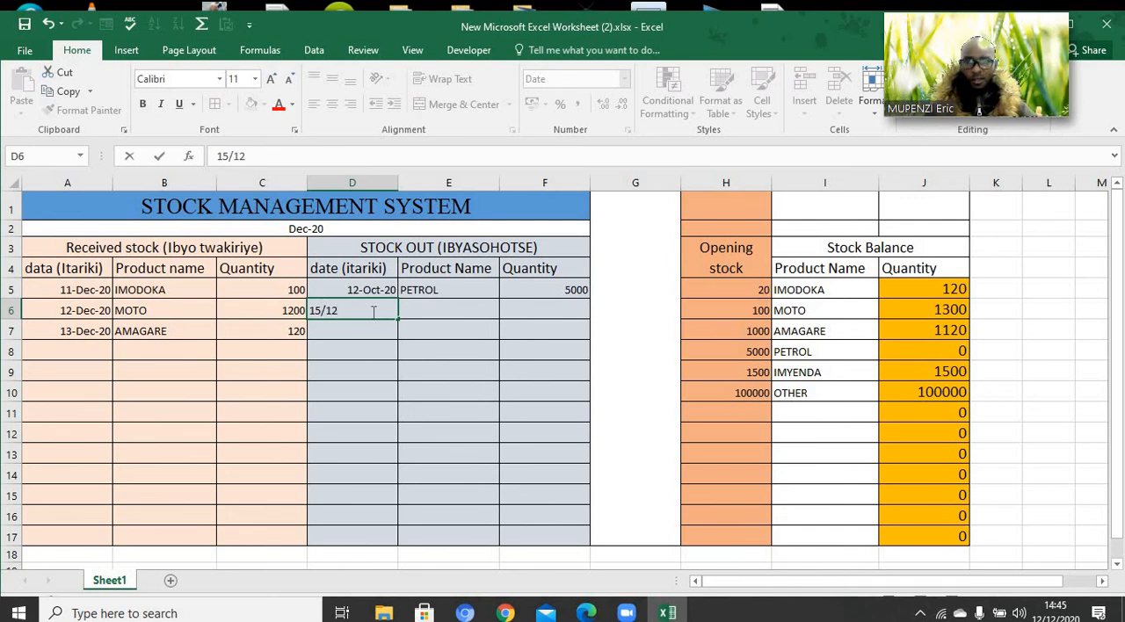
text(/2020)
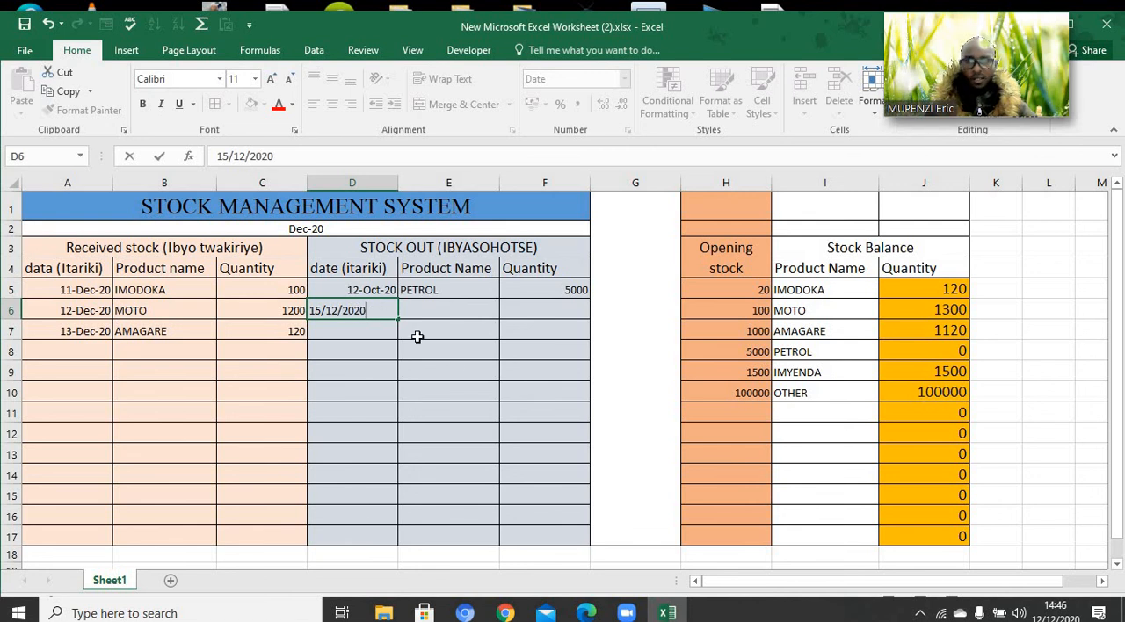
click(456, 370)
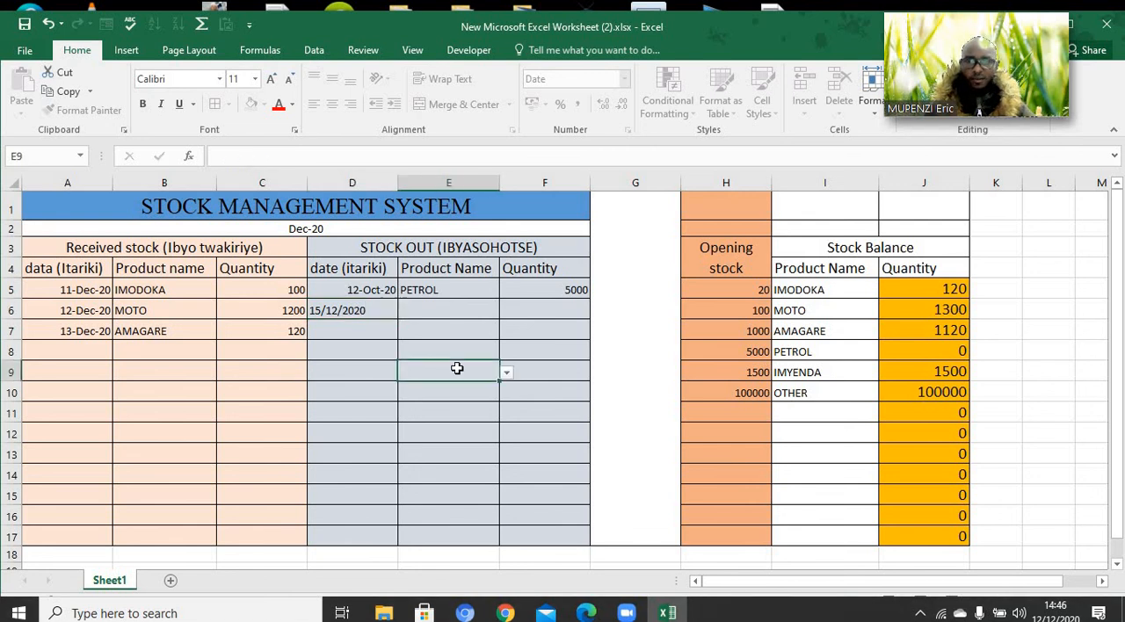
Swap the day and month of the stock-out date in D6 so it reads 12/15/2020
double_click(322, 311)
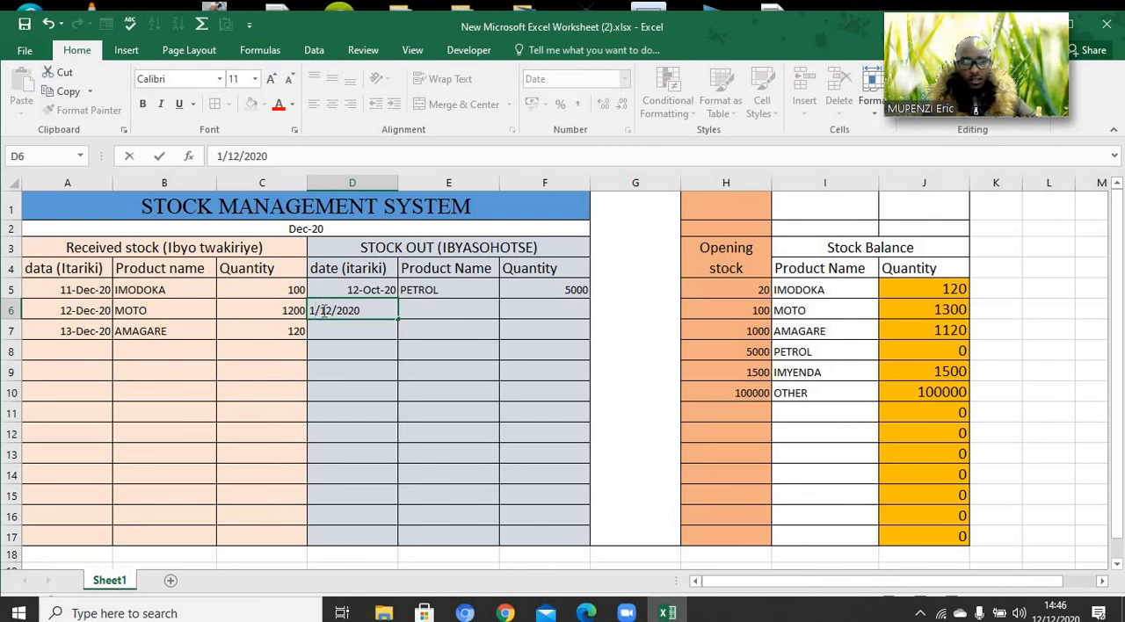
text(2)
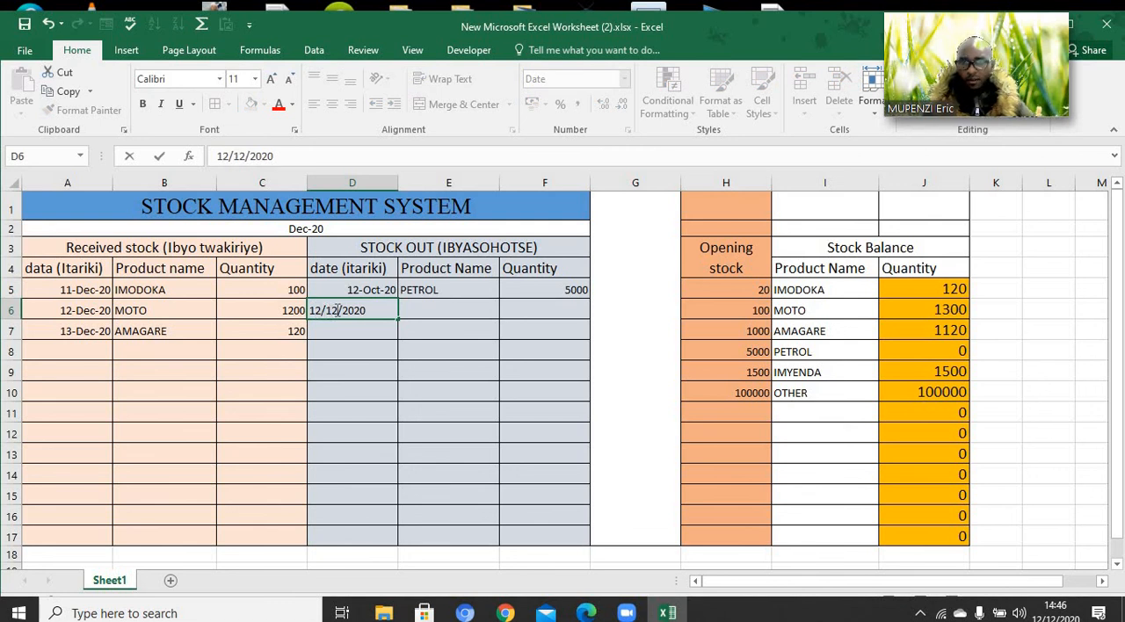
key(BackSpace)
text(5)
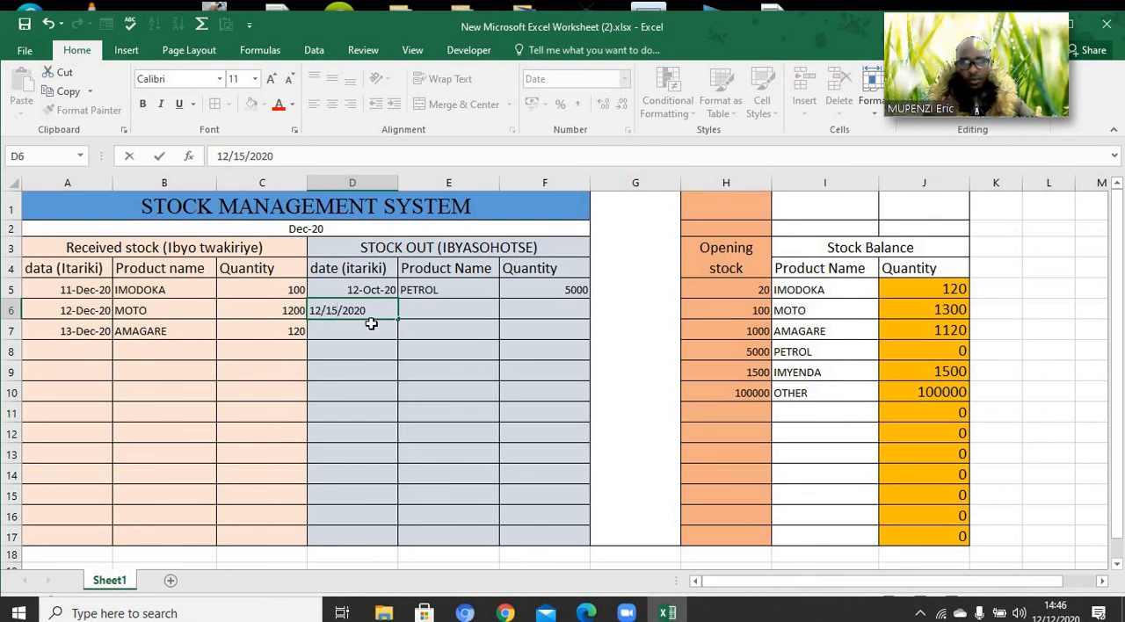
key(Return)
click(428, 310)
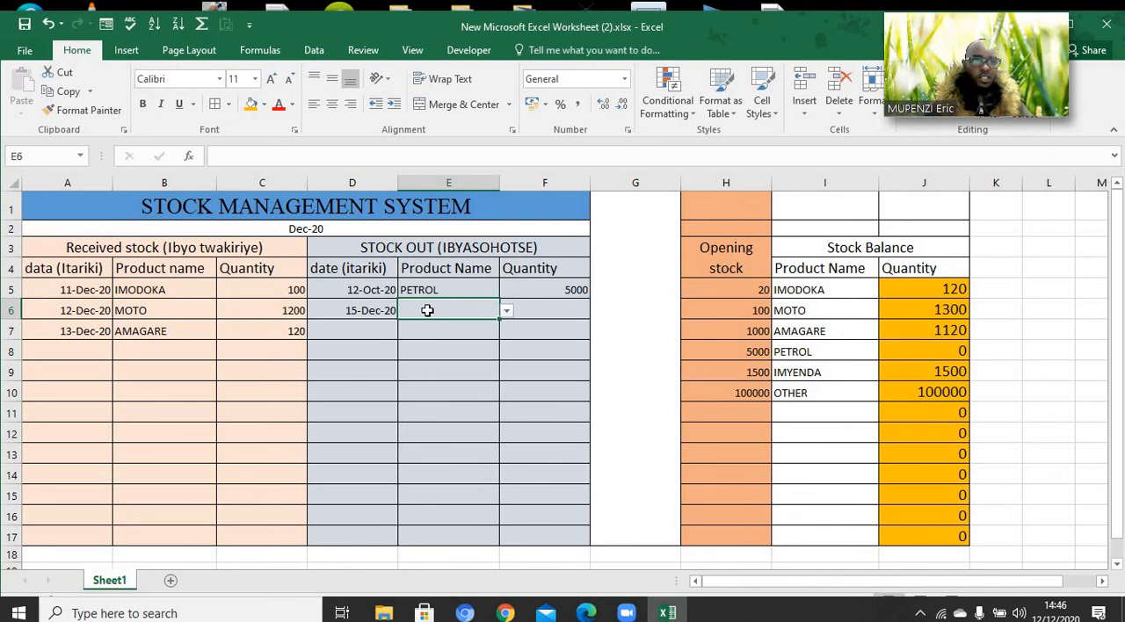
text(100)
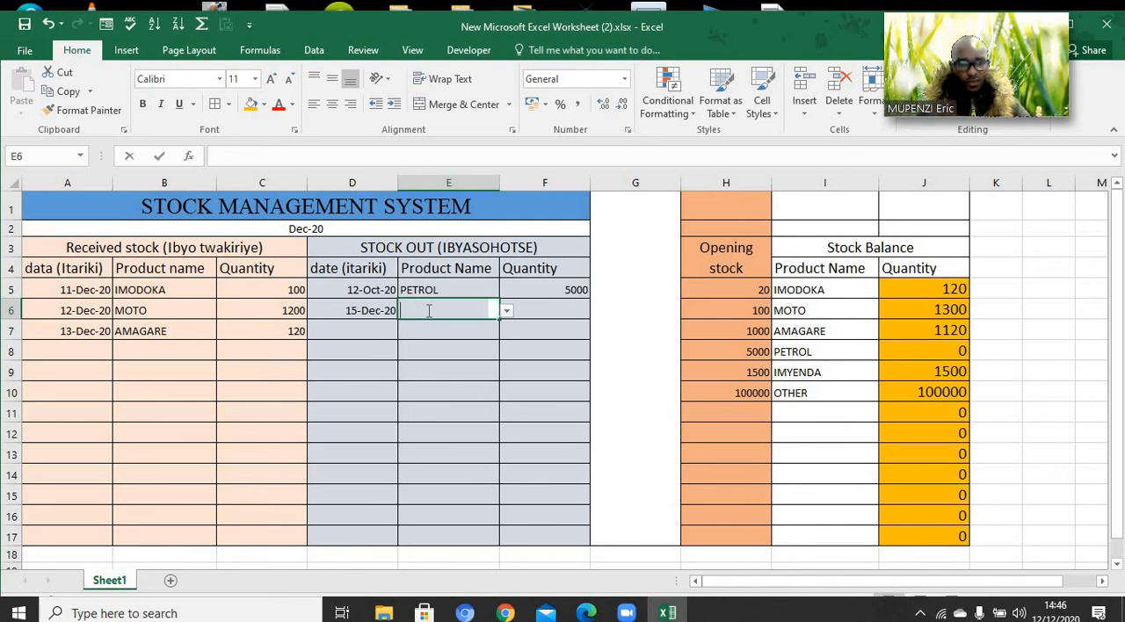
key(BackSpace)
key(BackSpace)
key(BackSpace)
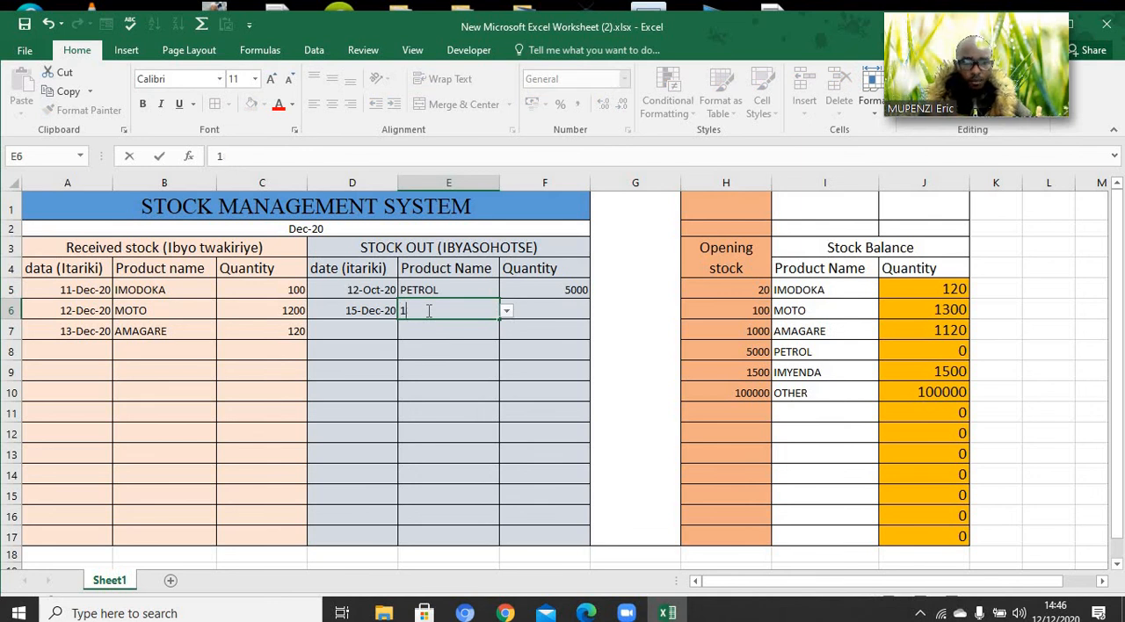
Choose MOTO as the issued product in E6 and enter its quantity of 1100 in F6
click(508, 312)
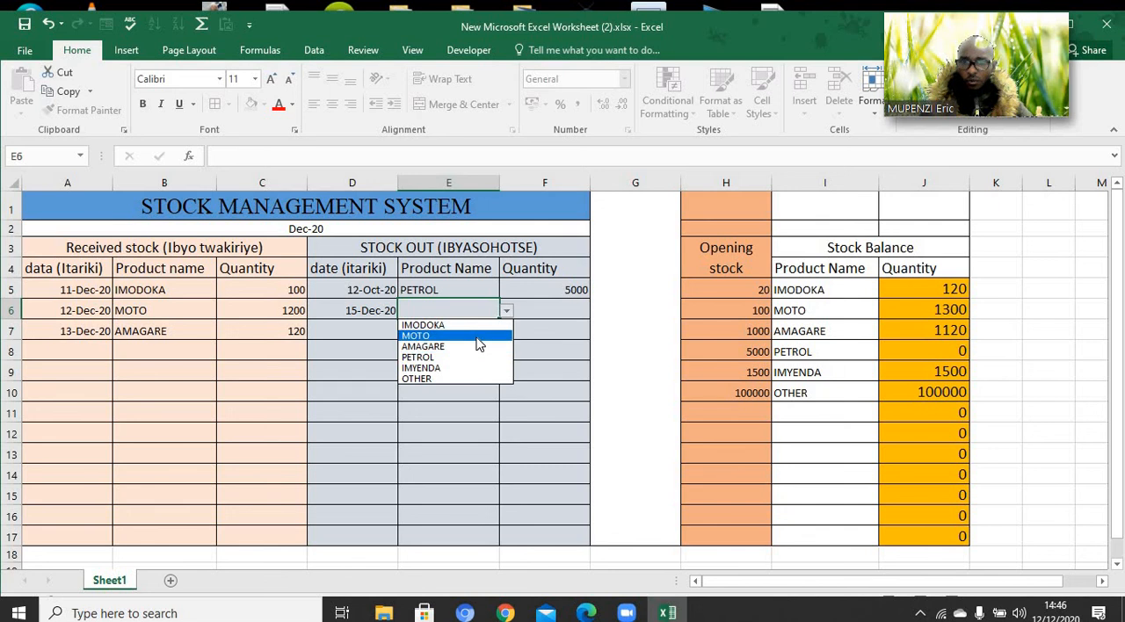
click(477, 336)
click(532, 313)
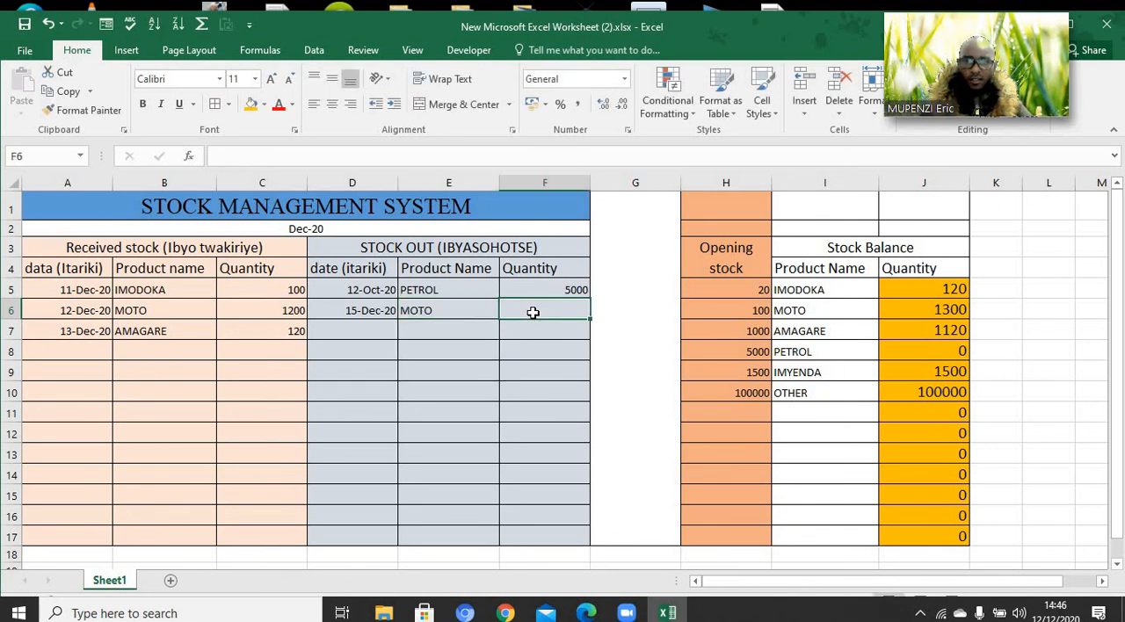
text(1)
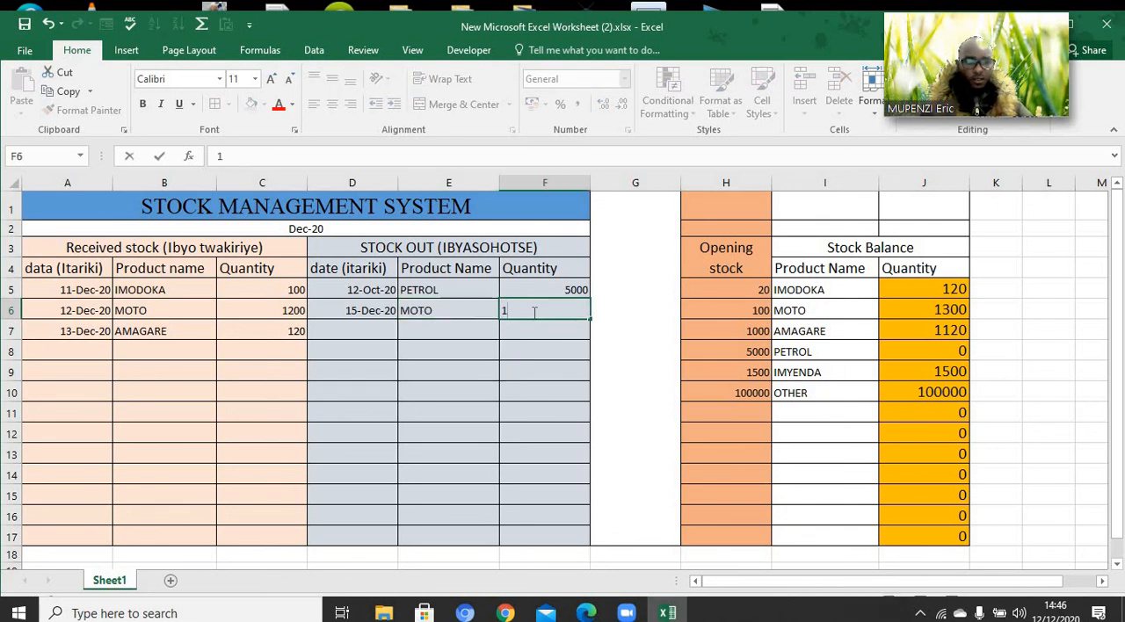
text(100)
key(ctrl+Return)
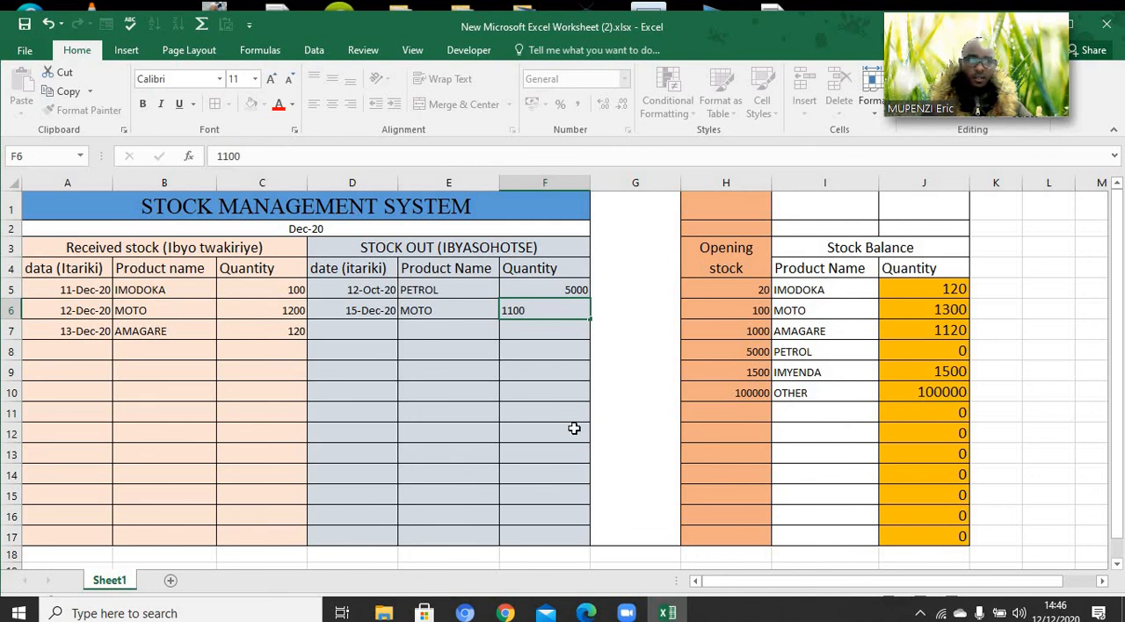
click(574, 428)
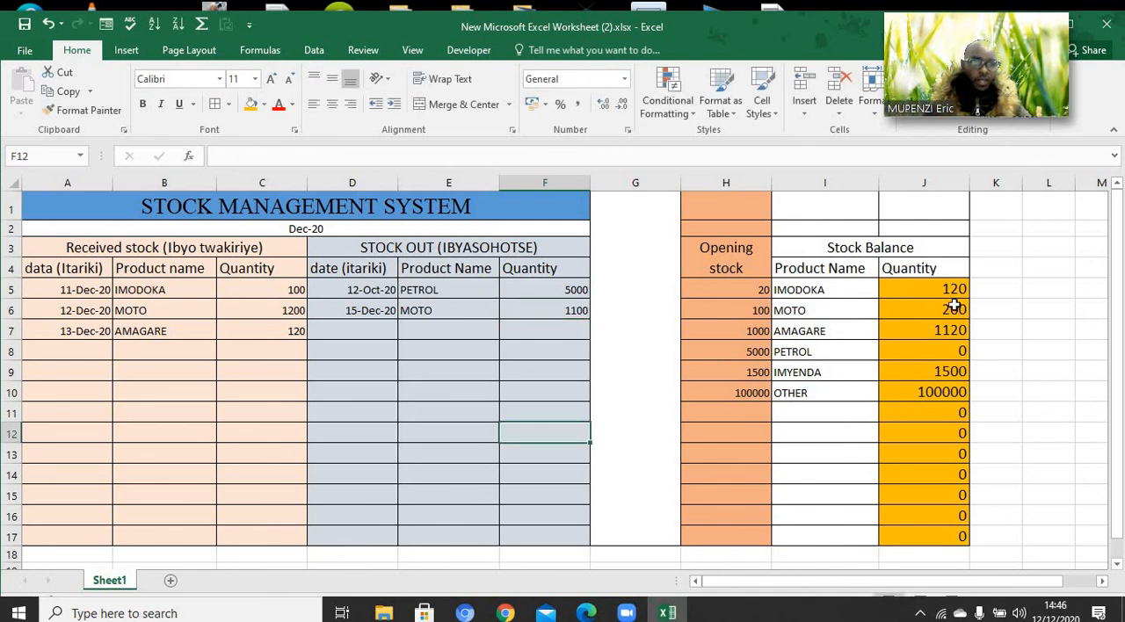